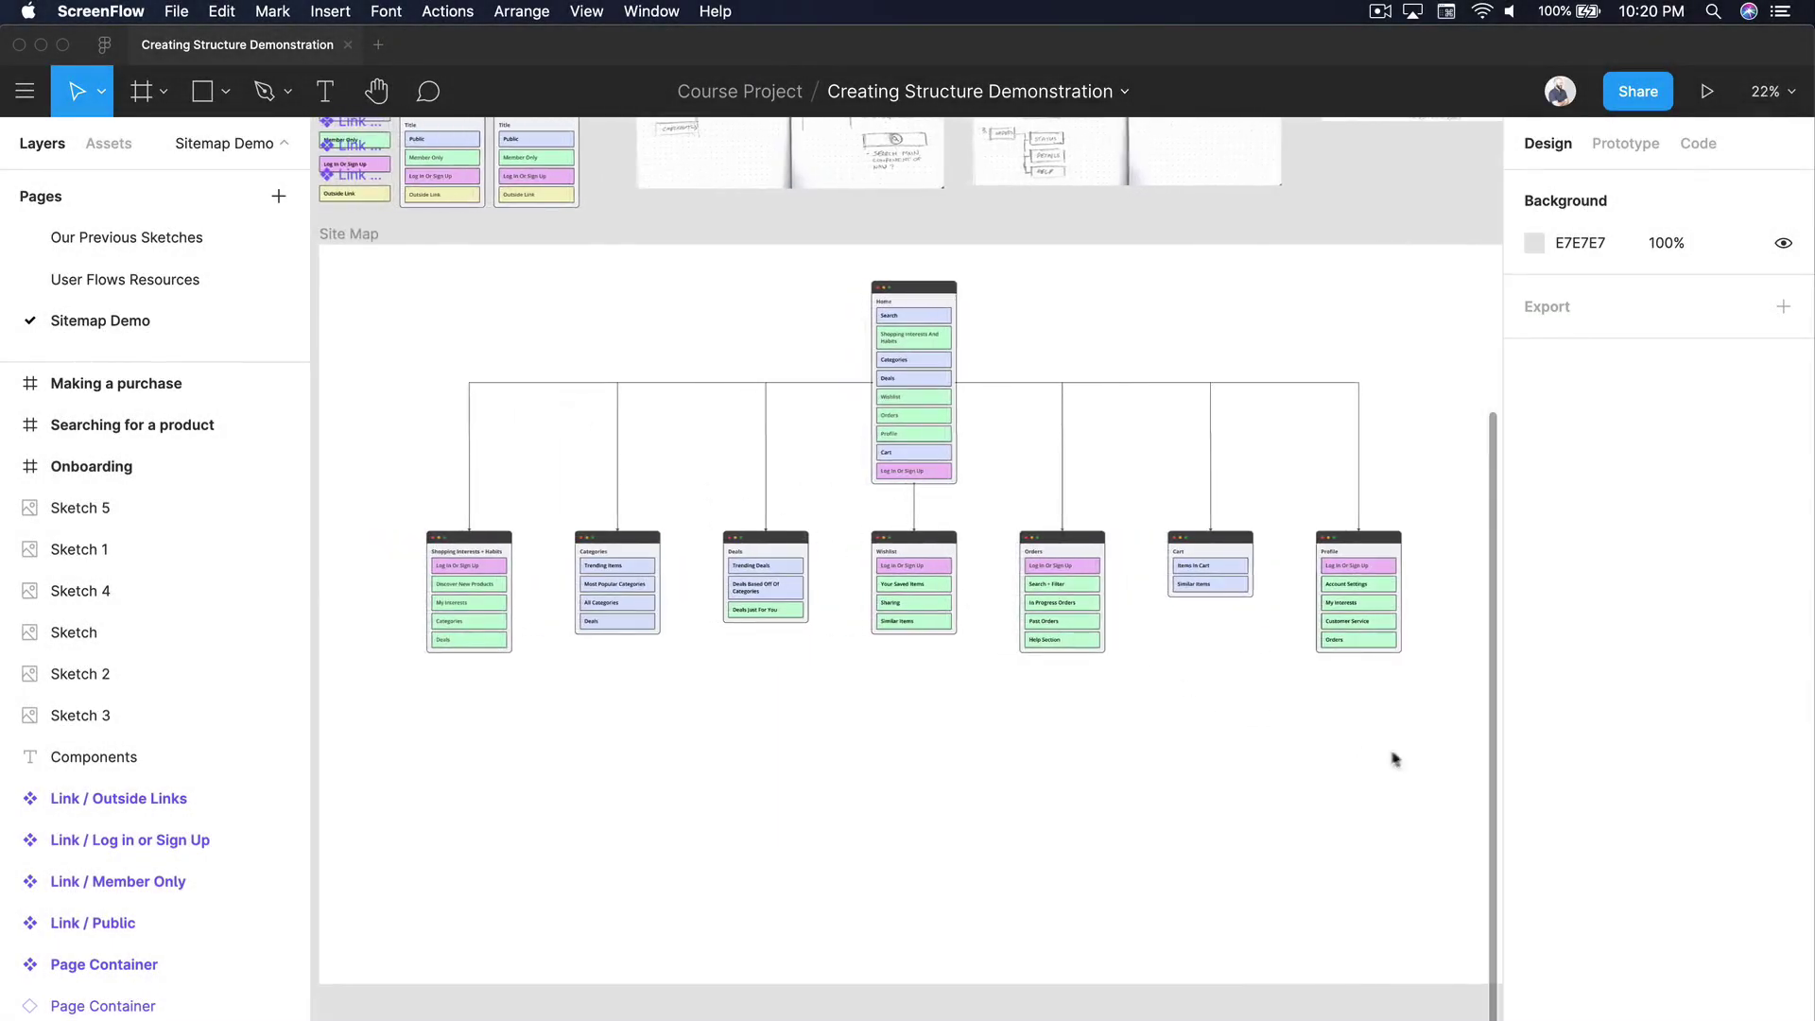
Marquee-select the Home sitemap with its child cards and connectors, drag it lower, then select Home
left_click(1404, 757)
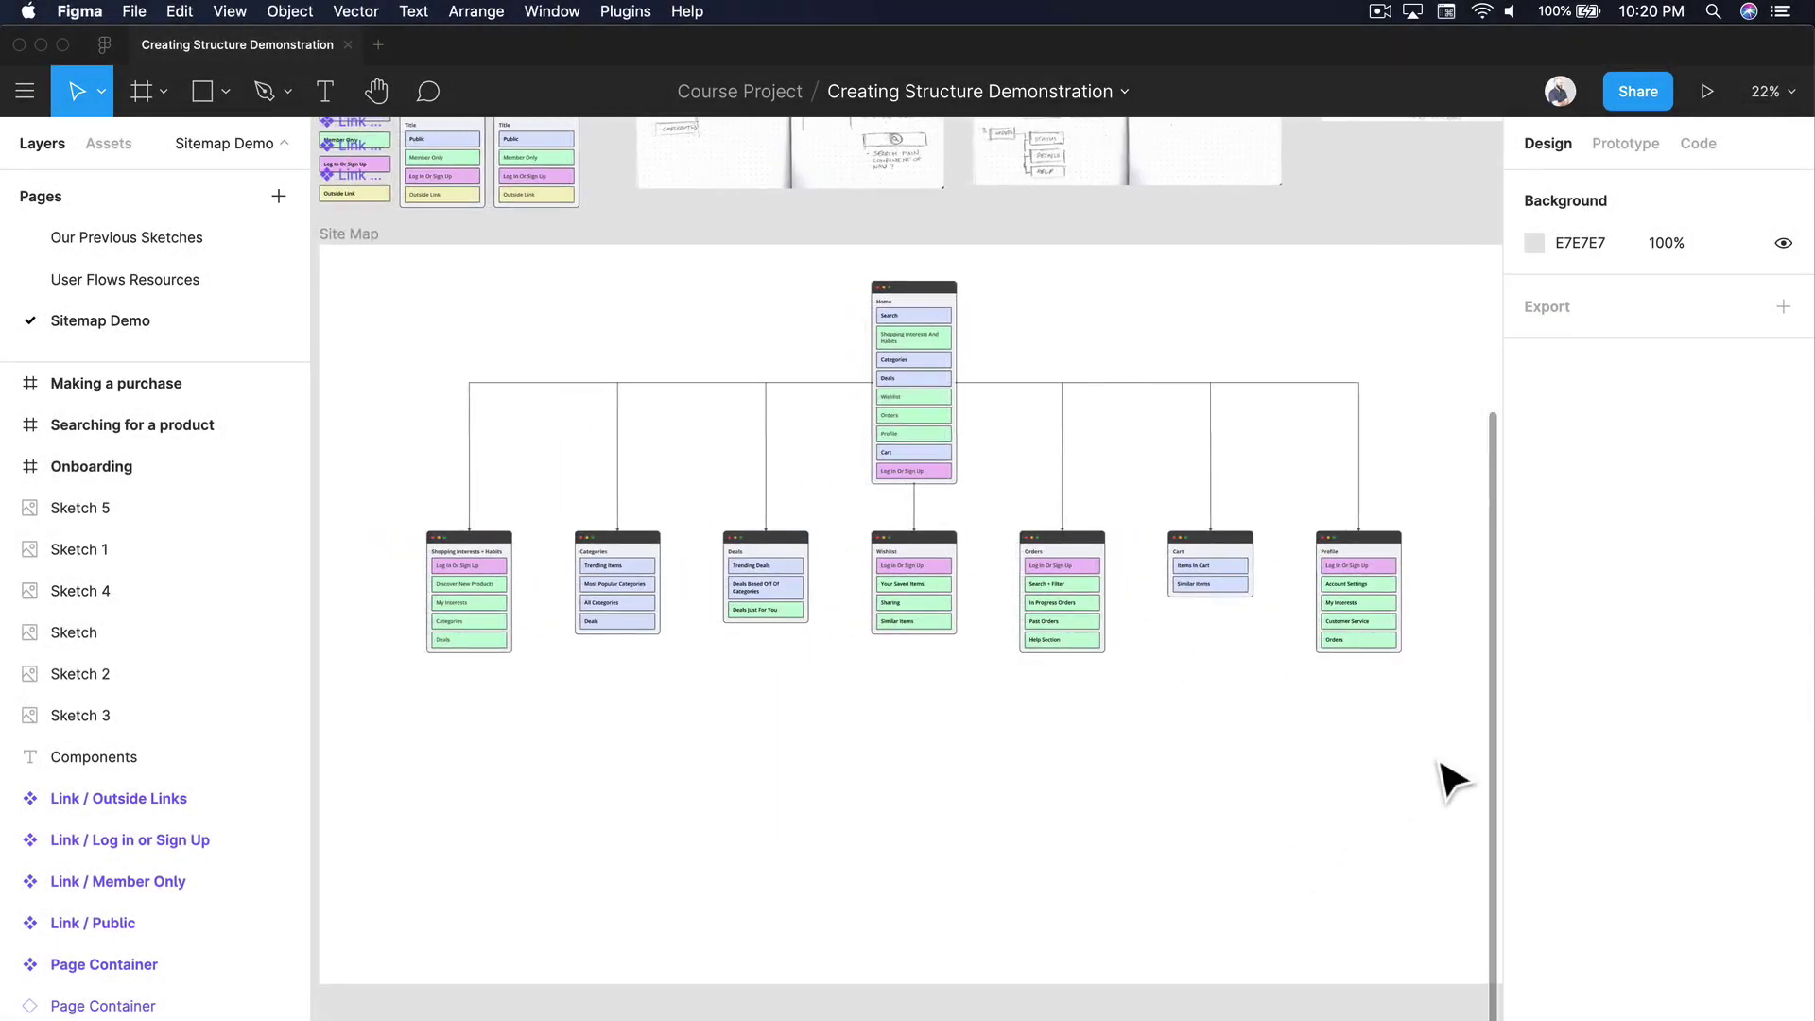
scroll(1452, 781, "up", 3)
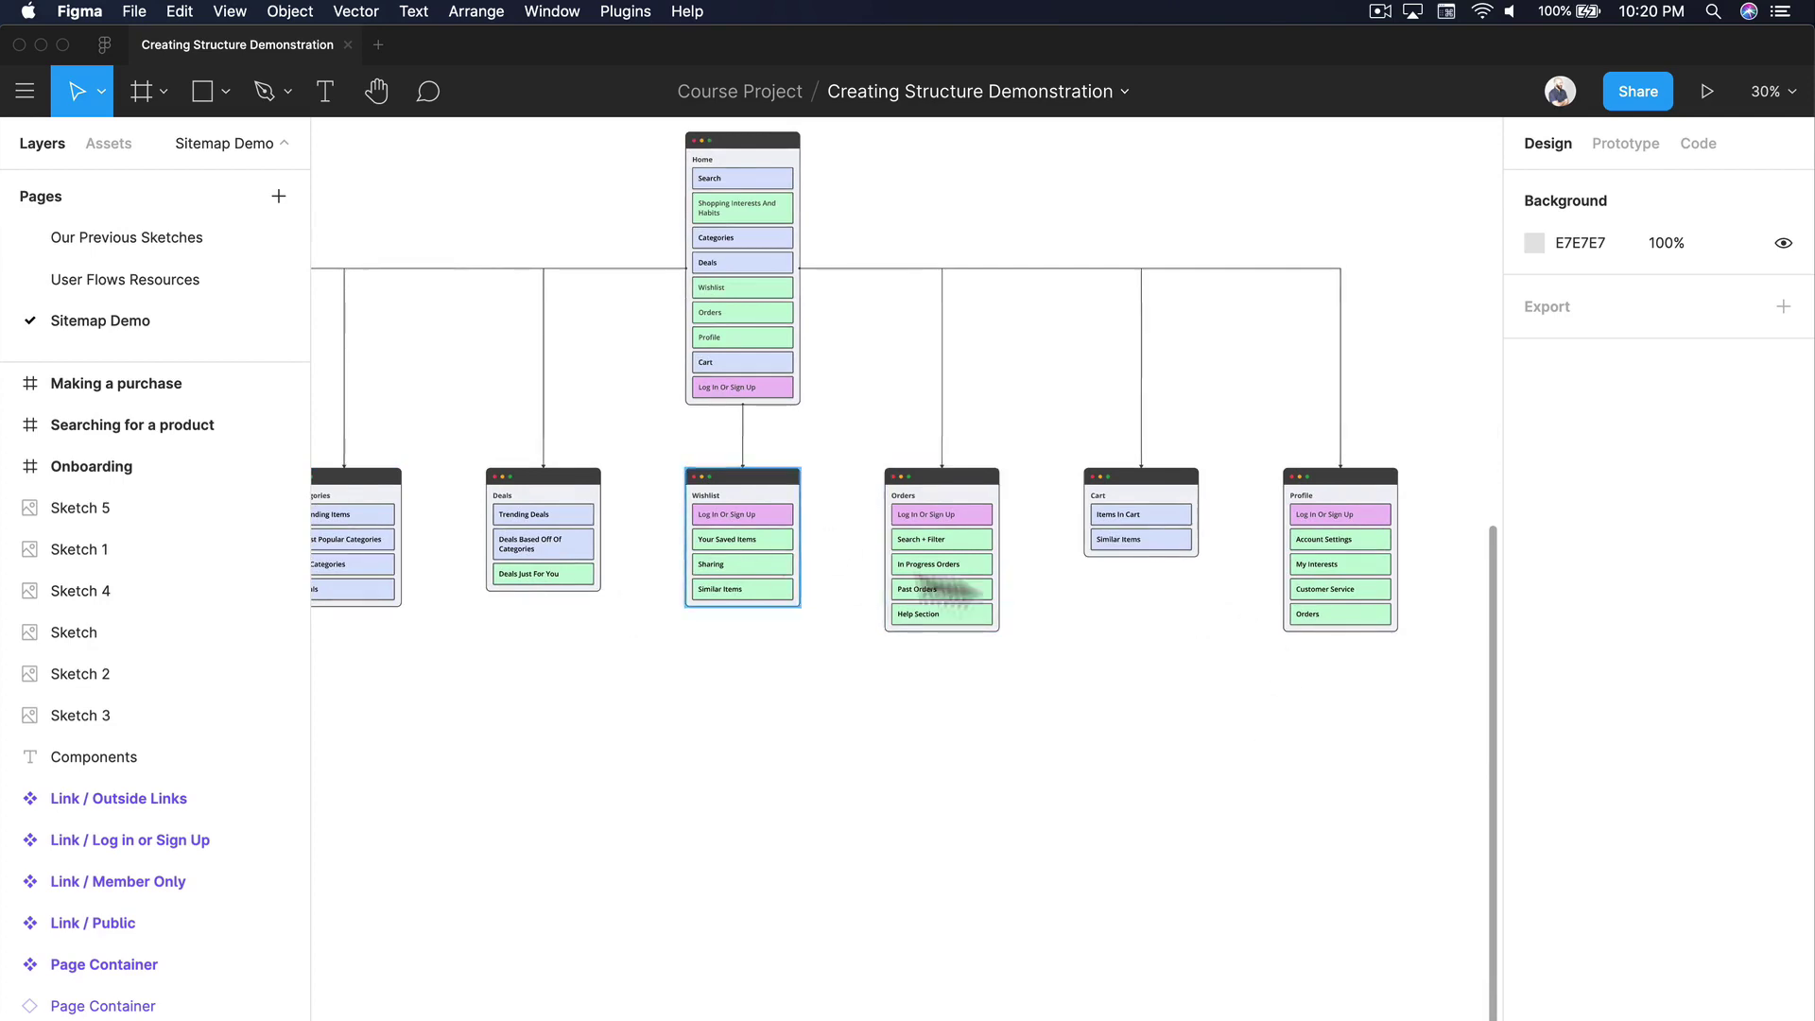
scroll(1006, 596, "left", 5)
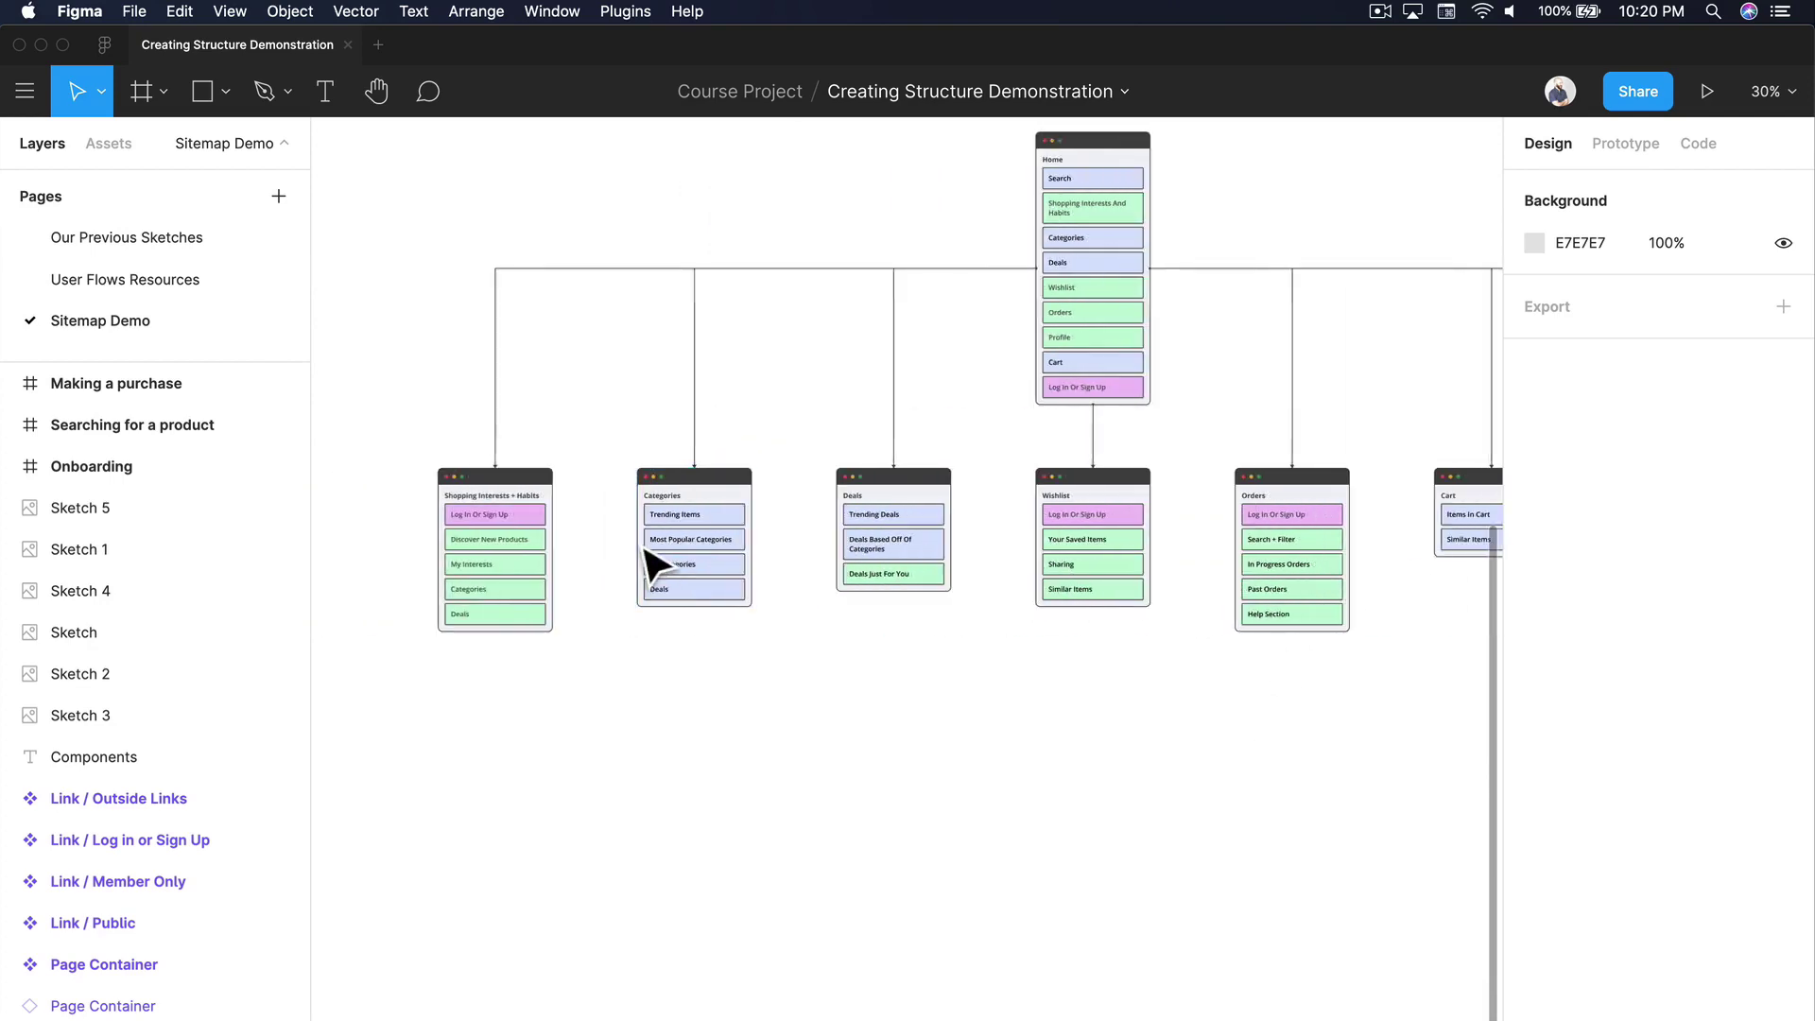
scroll(652, 565, "up", 3)
scroll(656, 567, "right", 4)
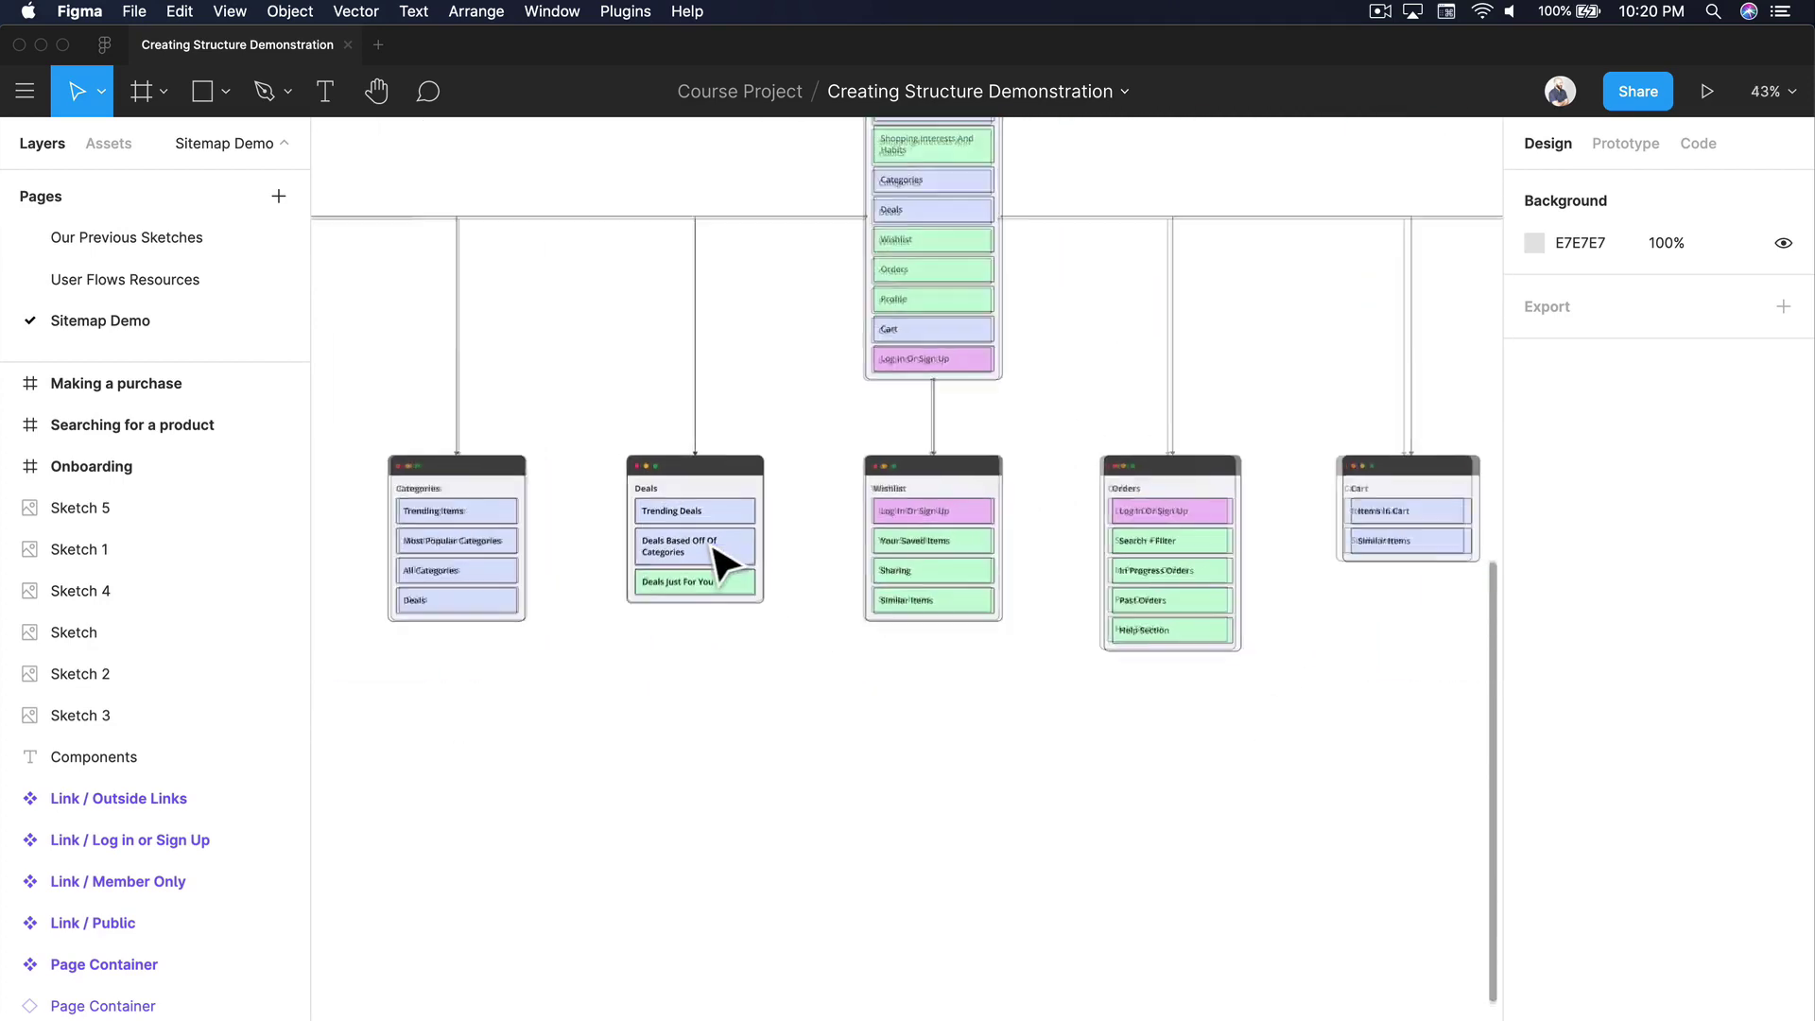
scroll(723, 564, "down", 3)
left_click_drag(1427, 728, 661, 580)
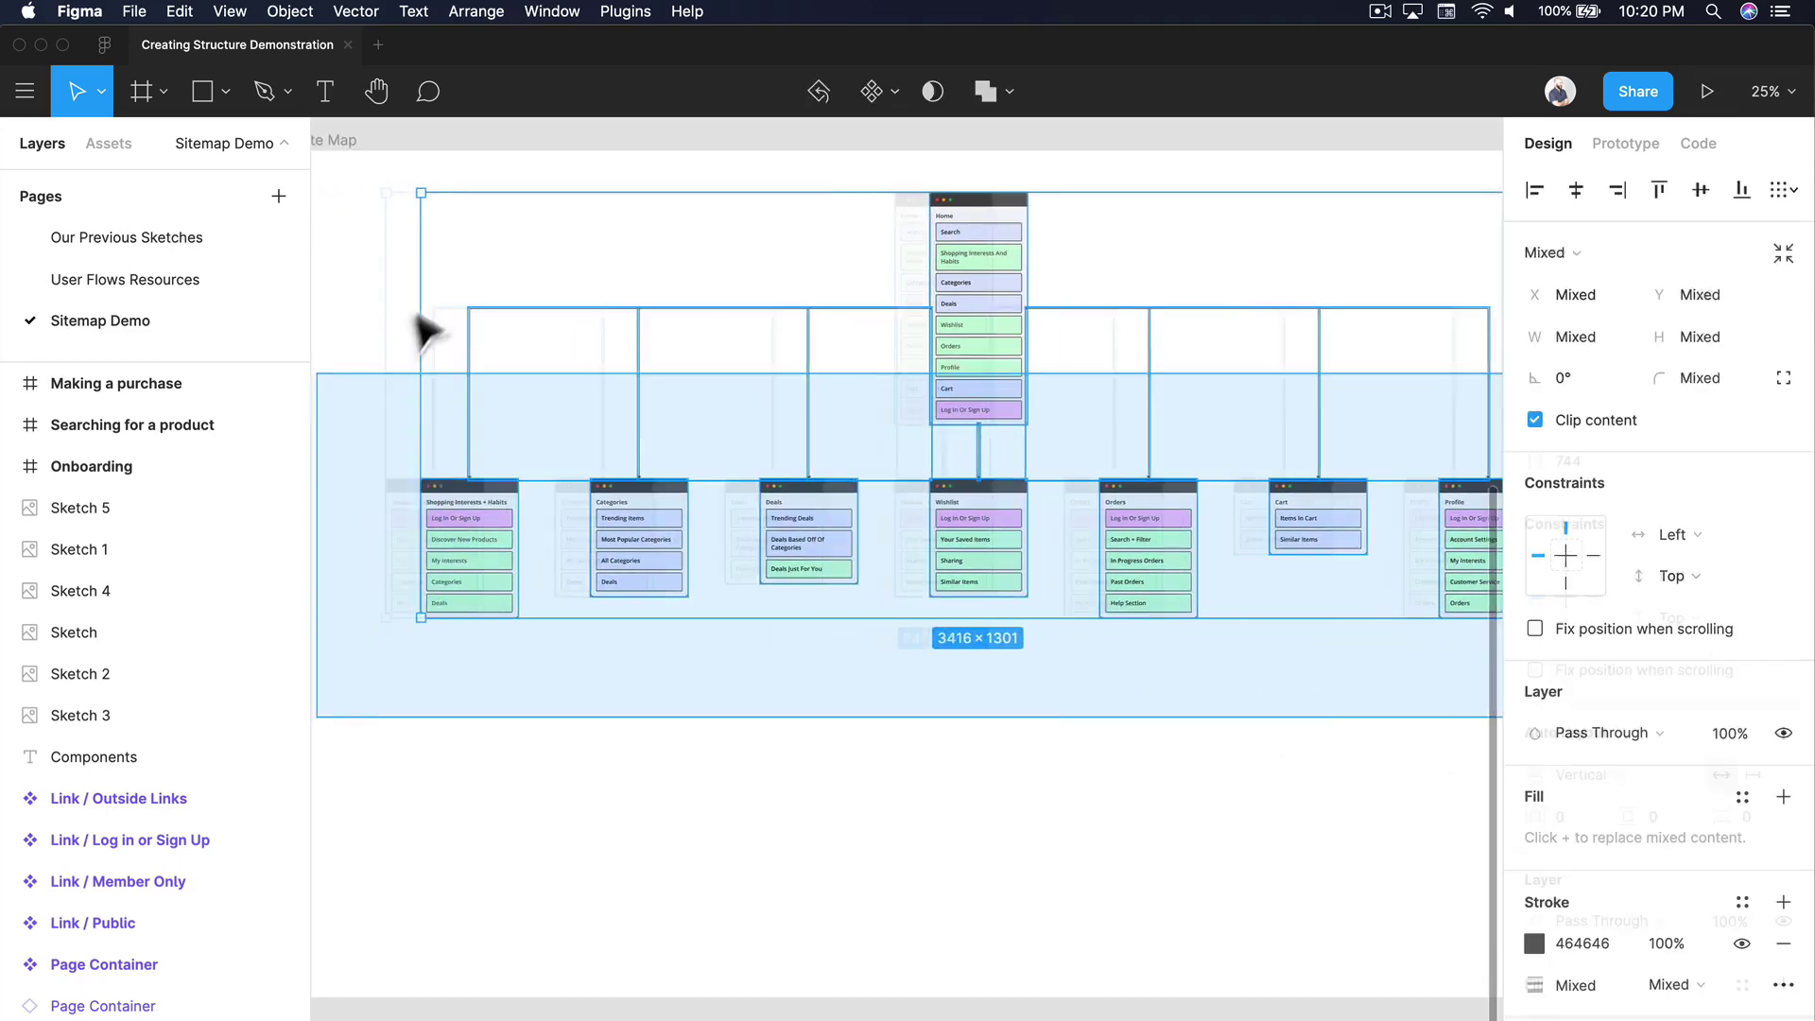
left_click_drag(900, 356, 948, 611)
left_click(834, 250)
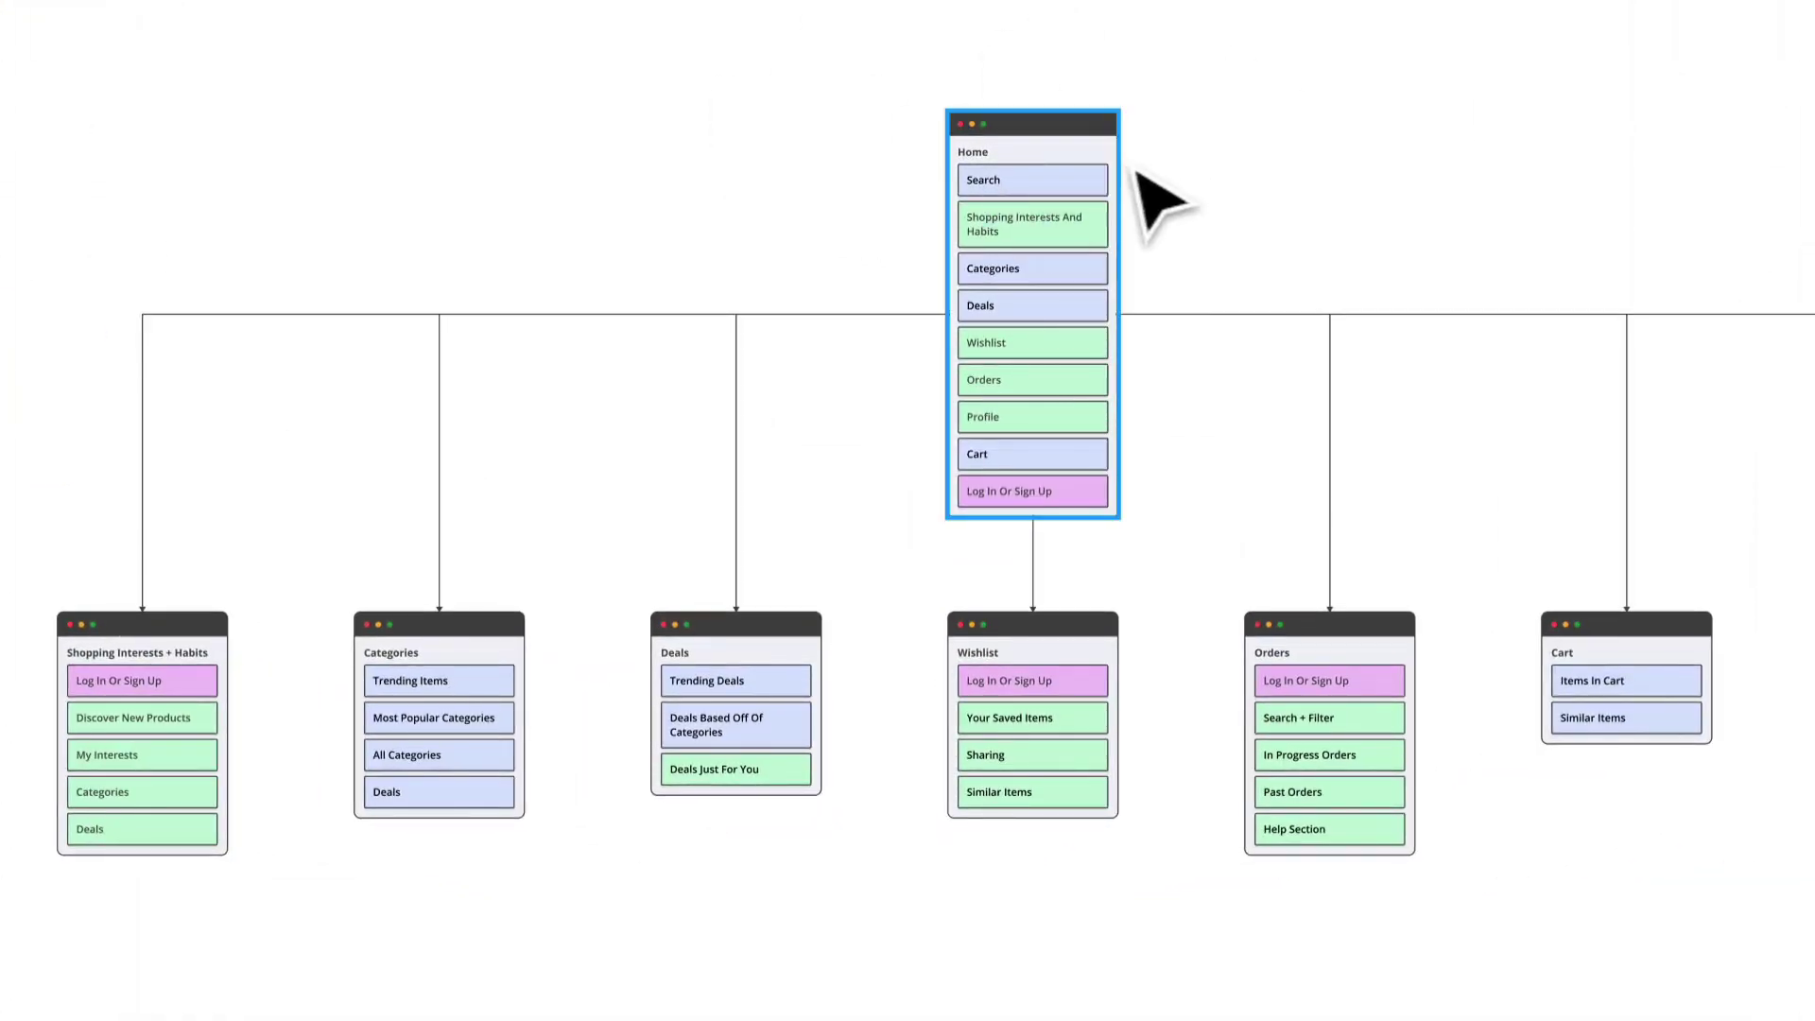
left_click(1120, 178)
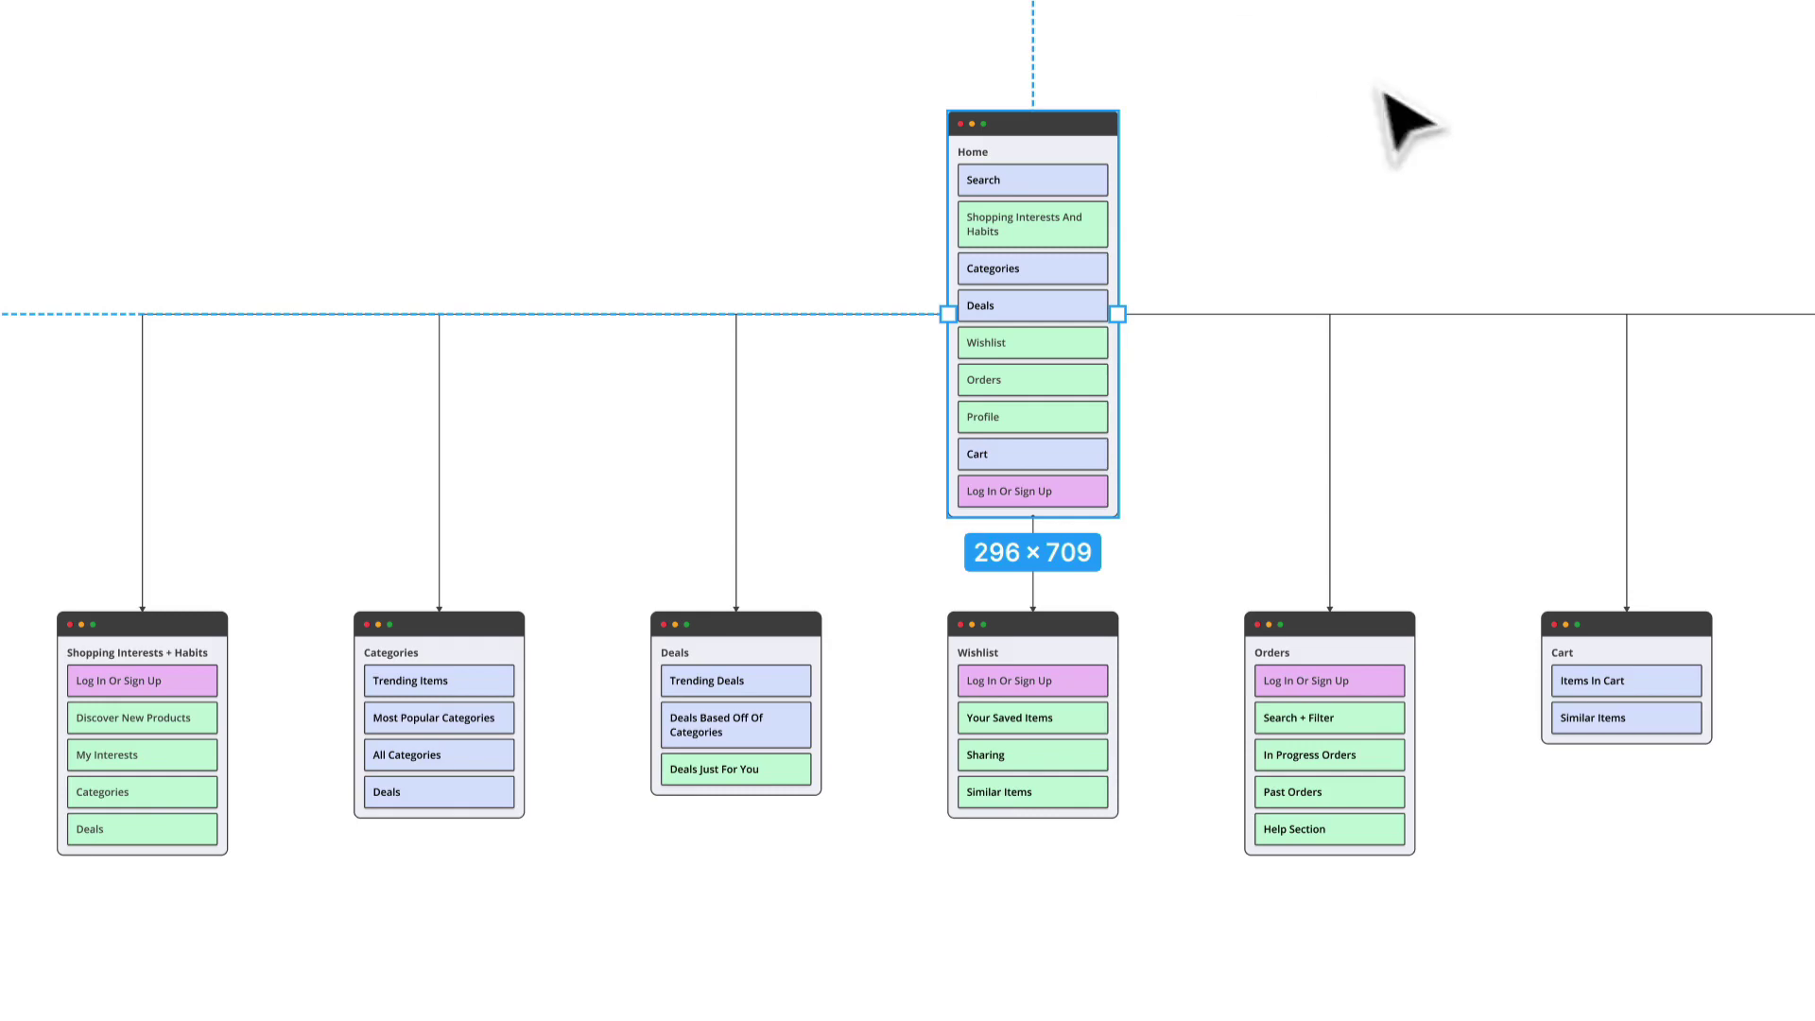
Move the Cart page card above the Home card and line it up
left_click(1239, 74)
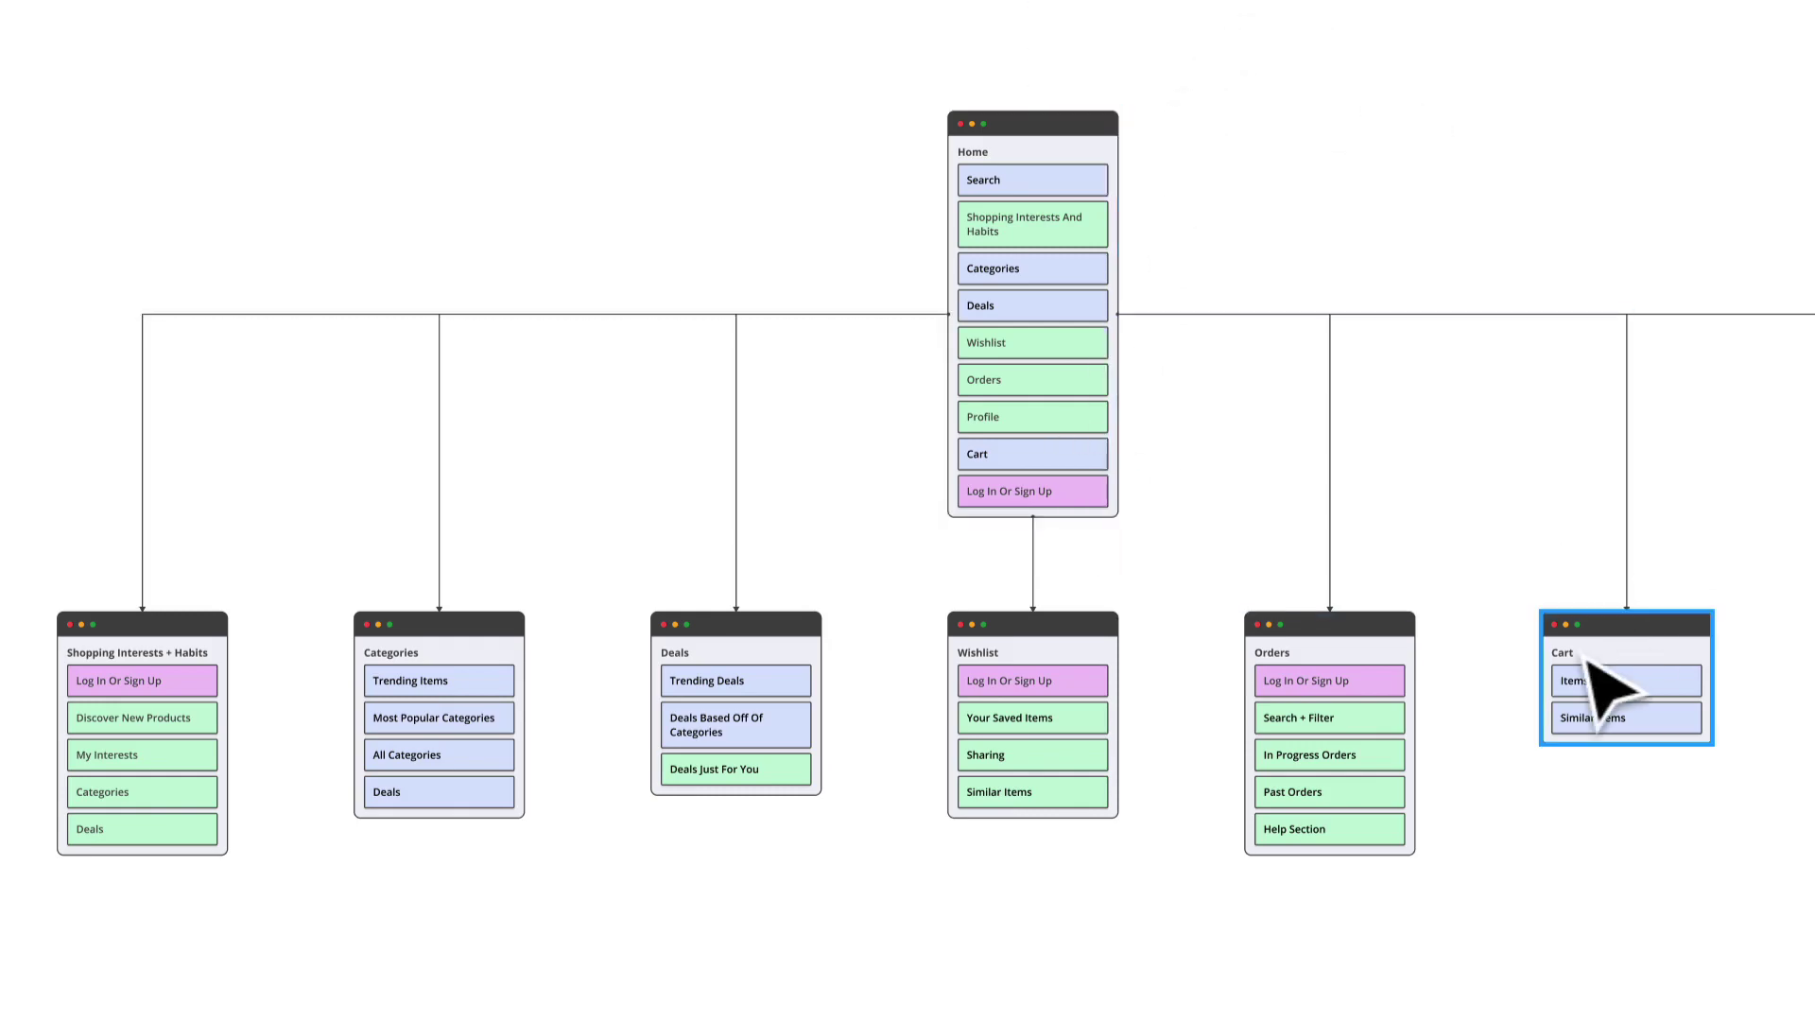
left_click_drag(1588, 662, 1004, 0)
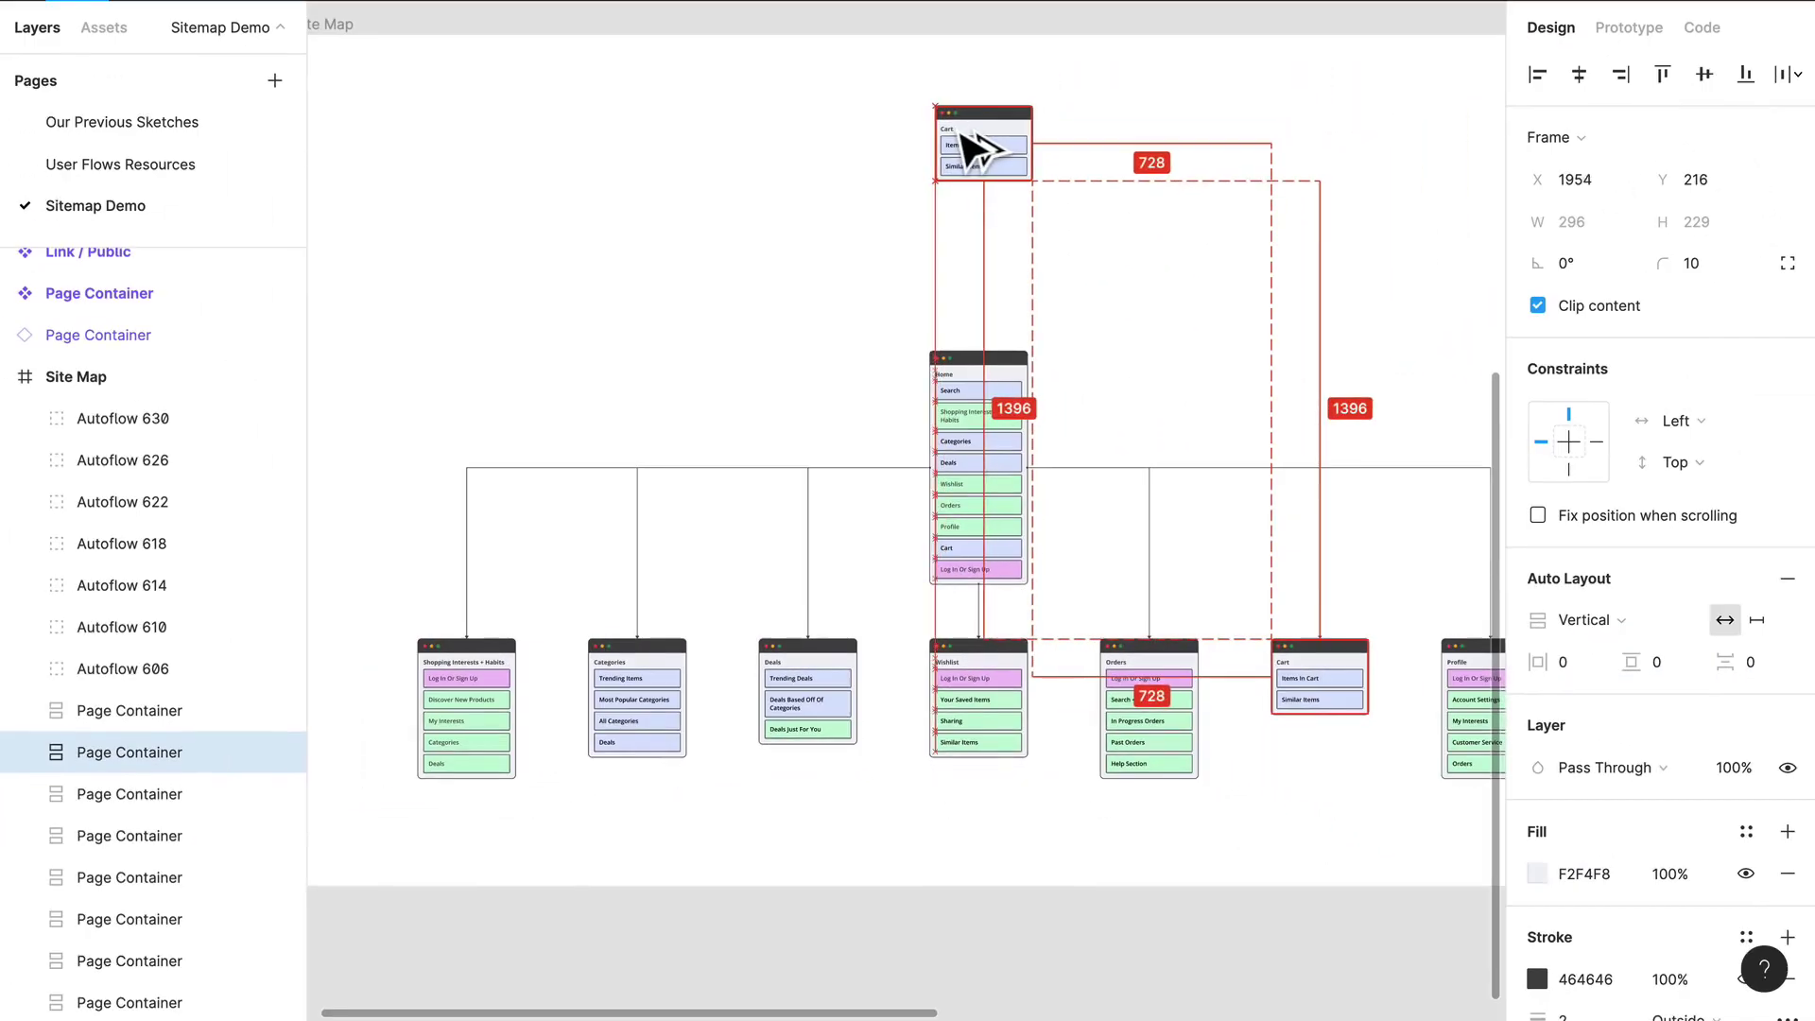
left_click_drag(963, 134, 957, 137)
scroll(1012, 279, "up", 5)
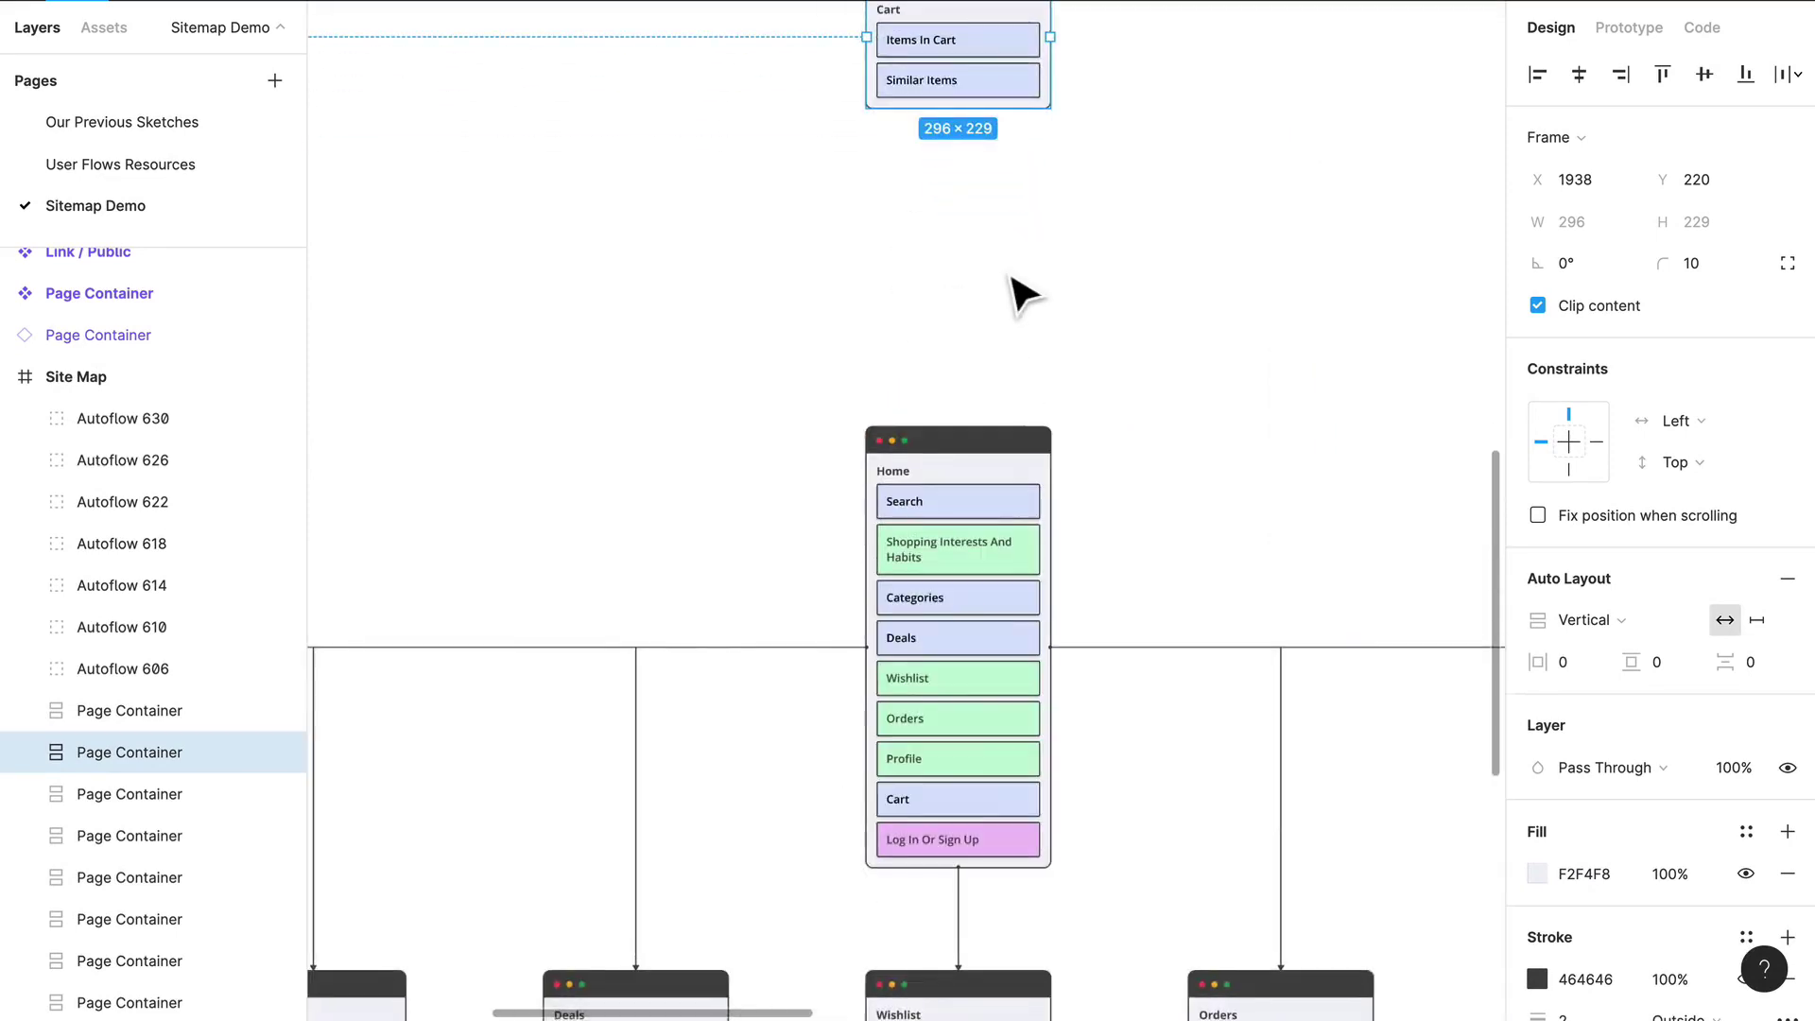
scroll(1021, 293, "up", 3)
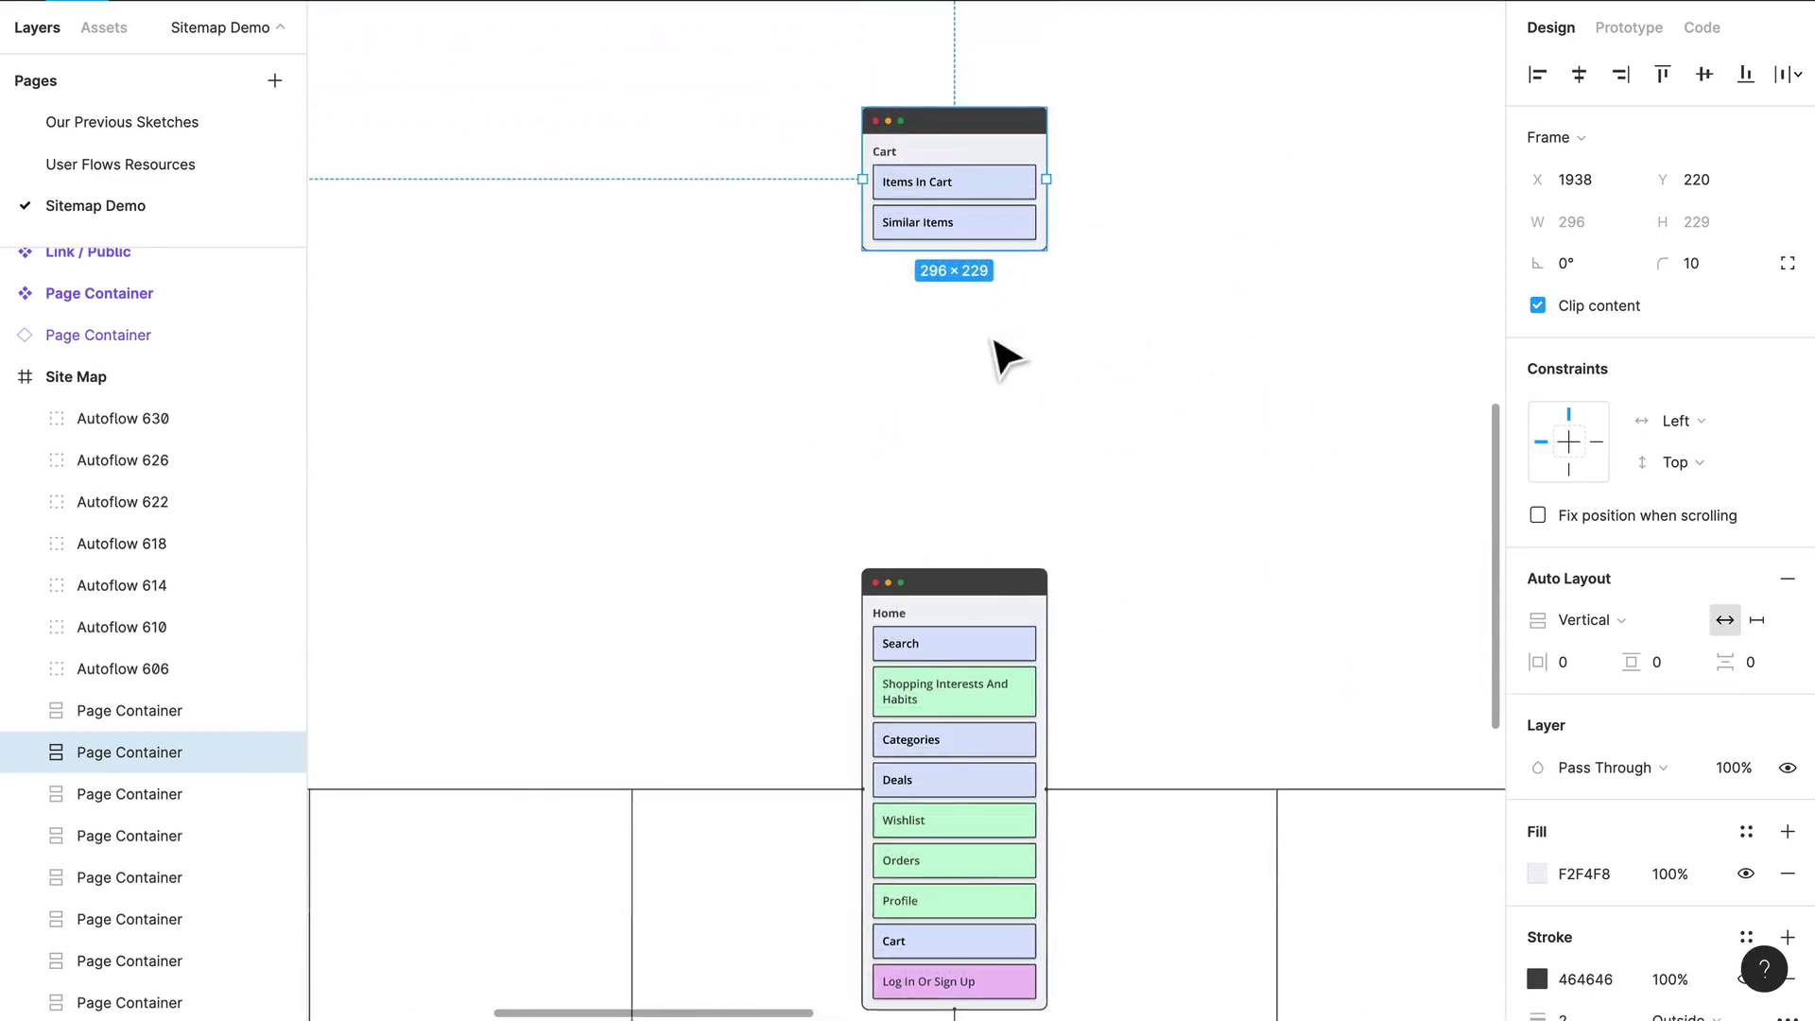
Retitle the moved card from Cart to 'Onboarding'
key("Escape")
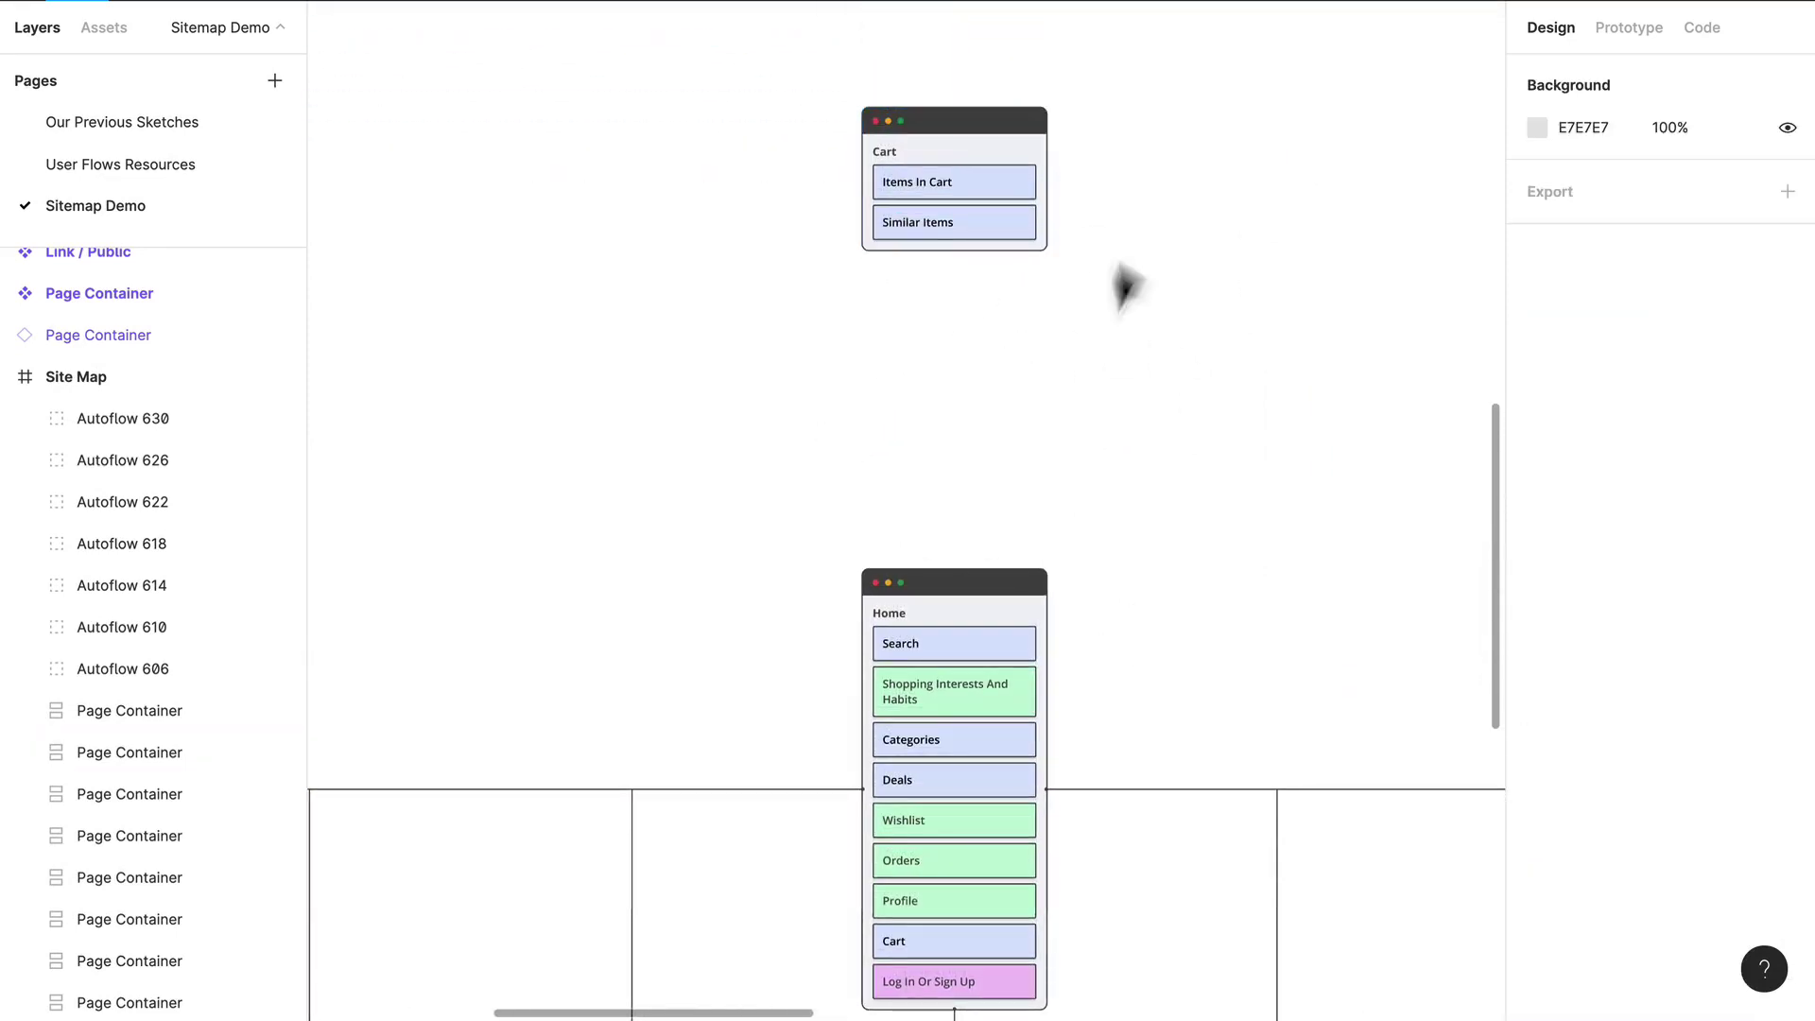
double_click(897, 162)
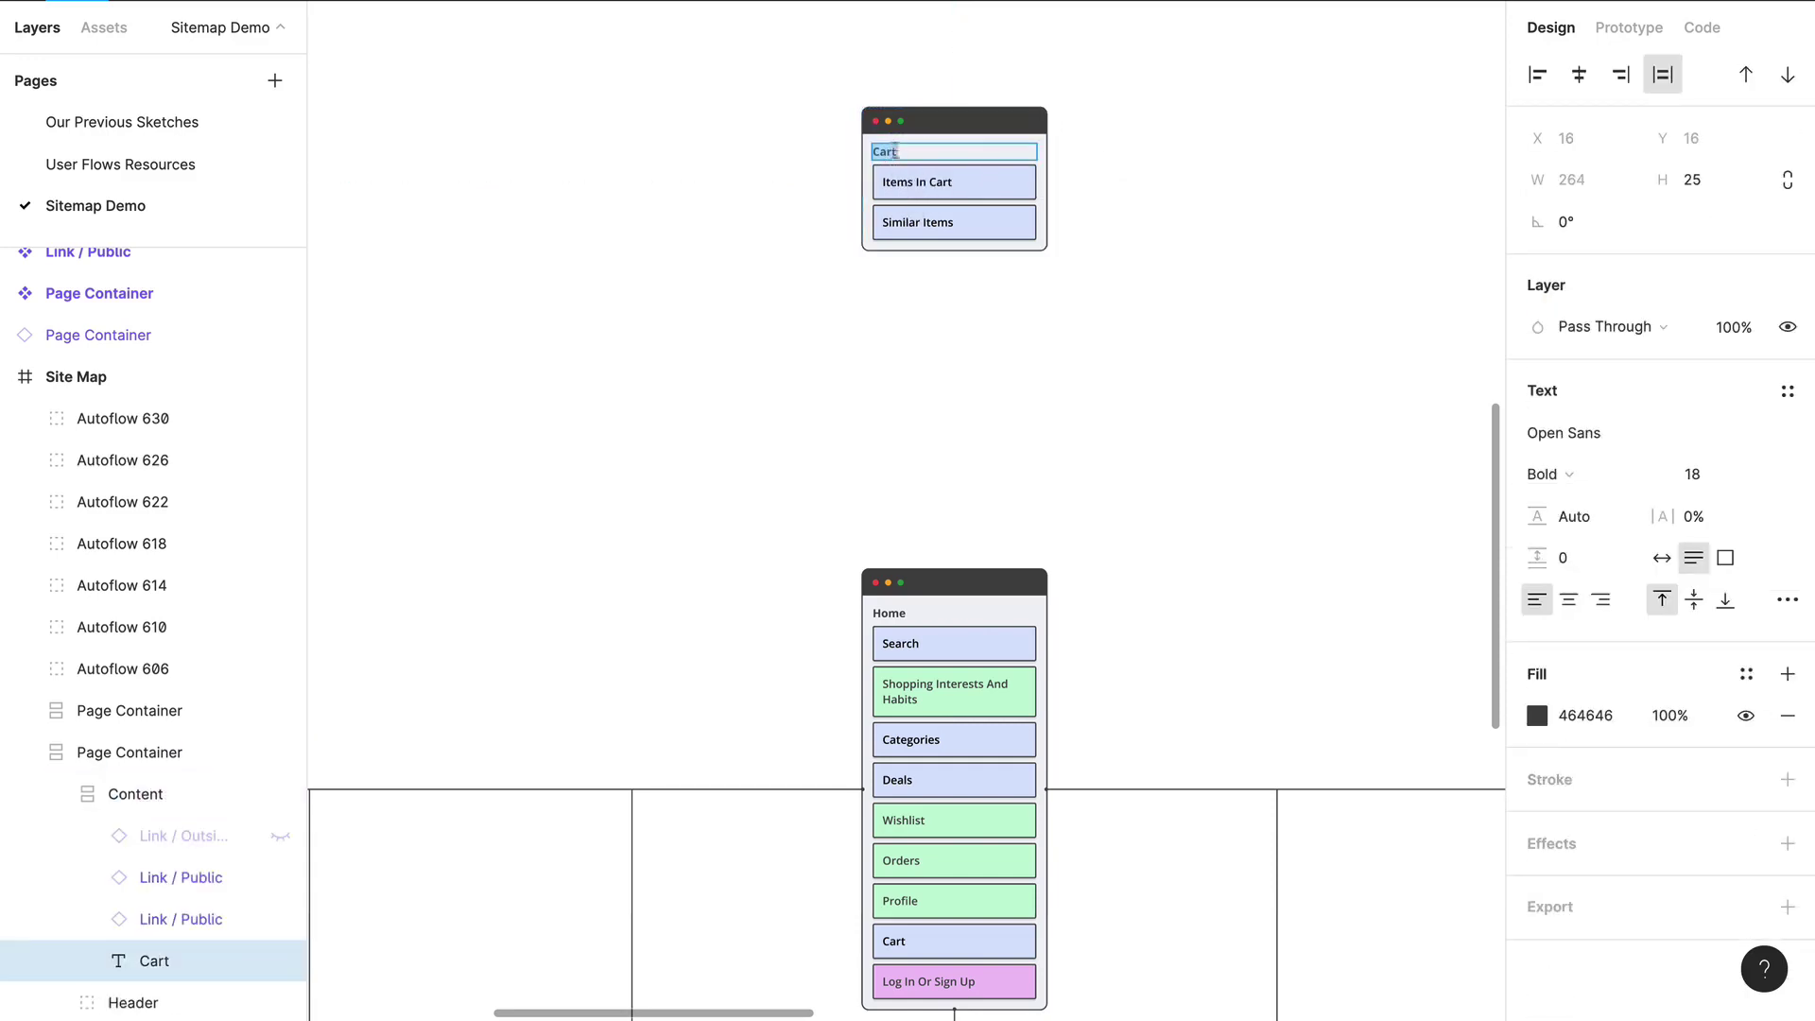
type("Onboarding")
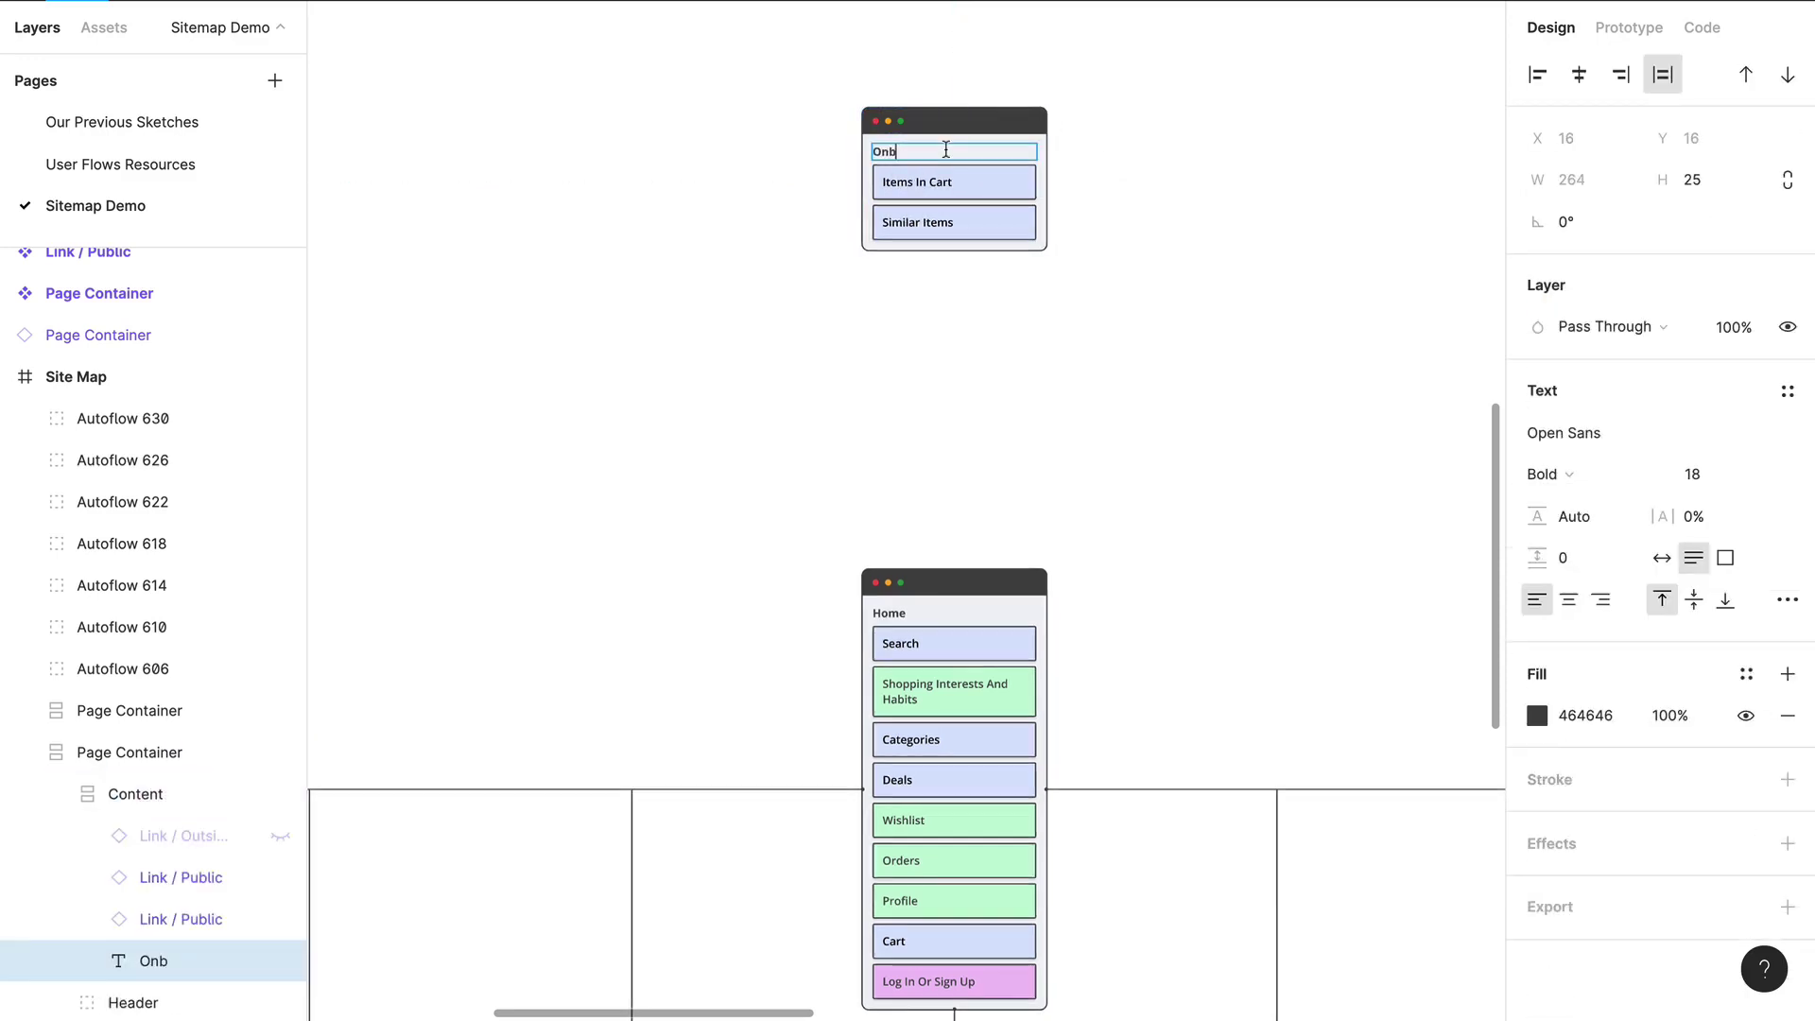
left_click(1161, 428)
scroll(945, 110, "up", 5)
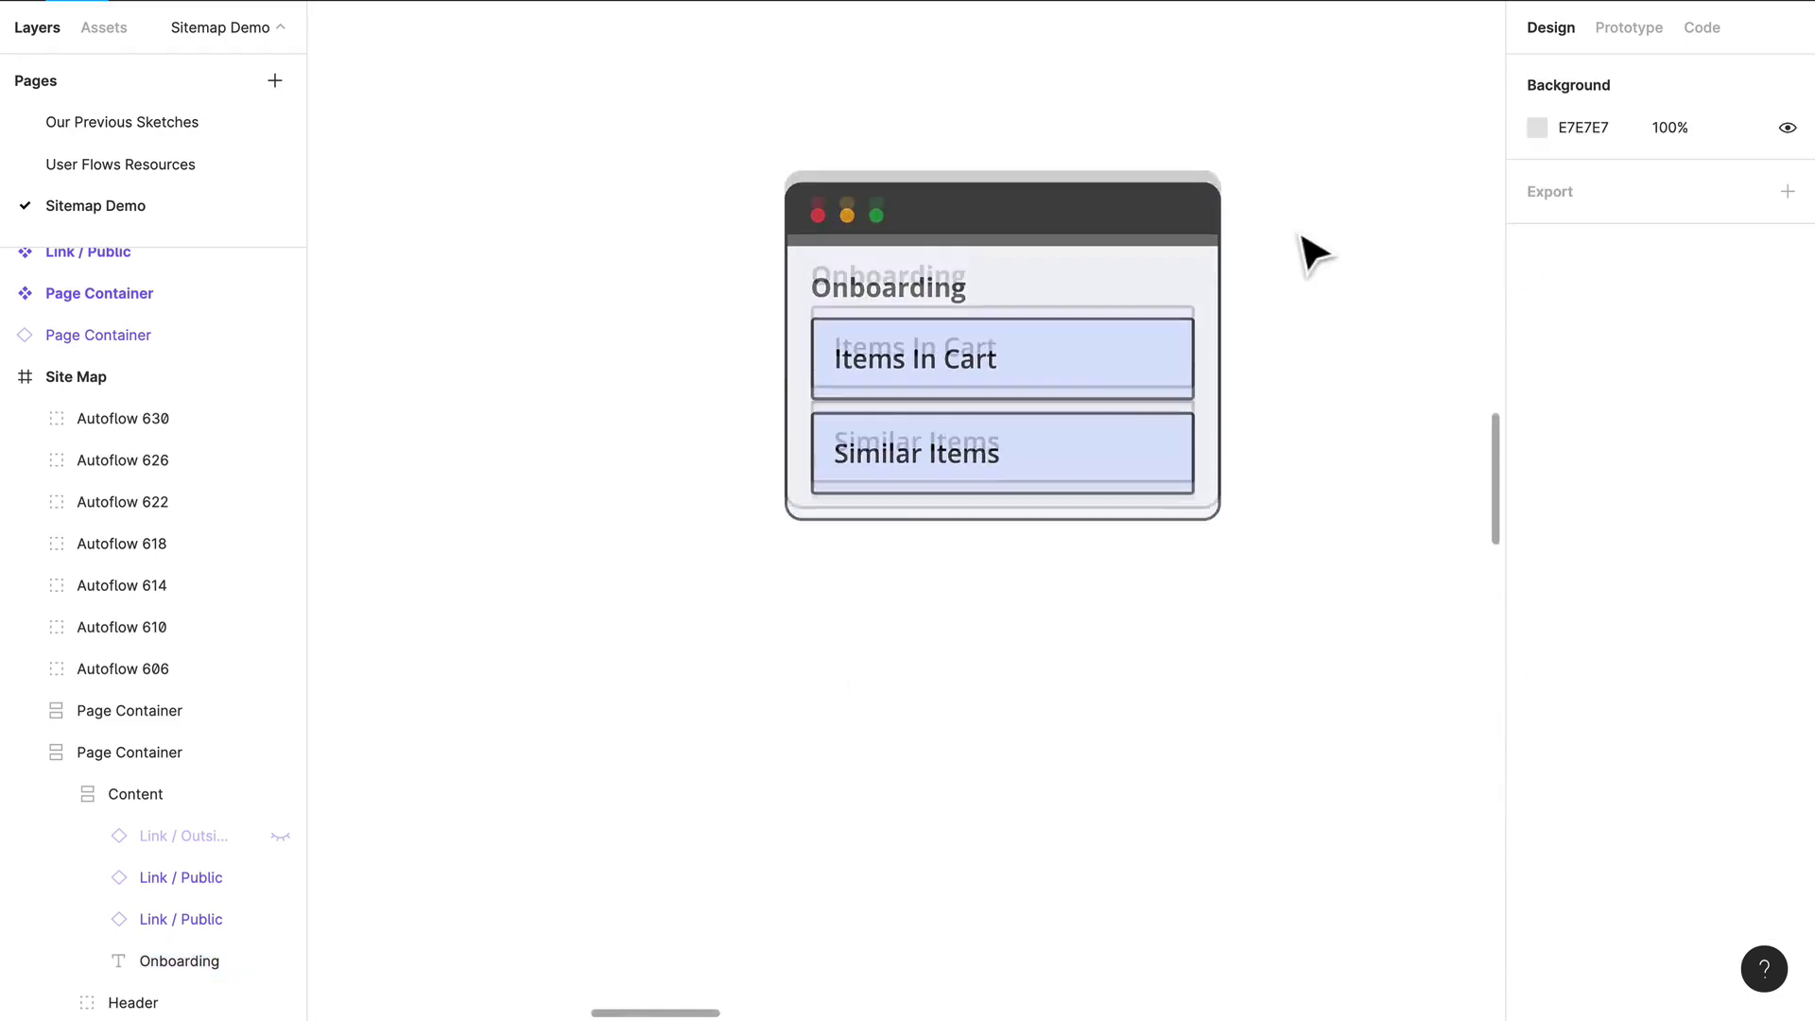
Rename the Items In Cart and Similar Items labels to 'Registration' and 'Login'
left_click(970, 380)
left_click(966, 375)
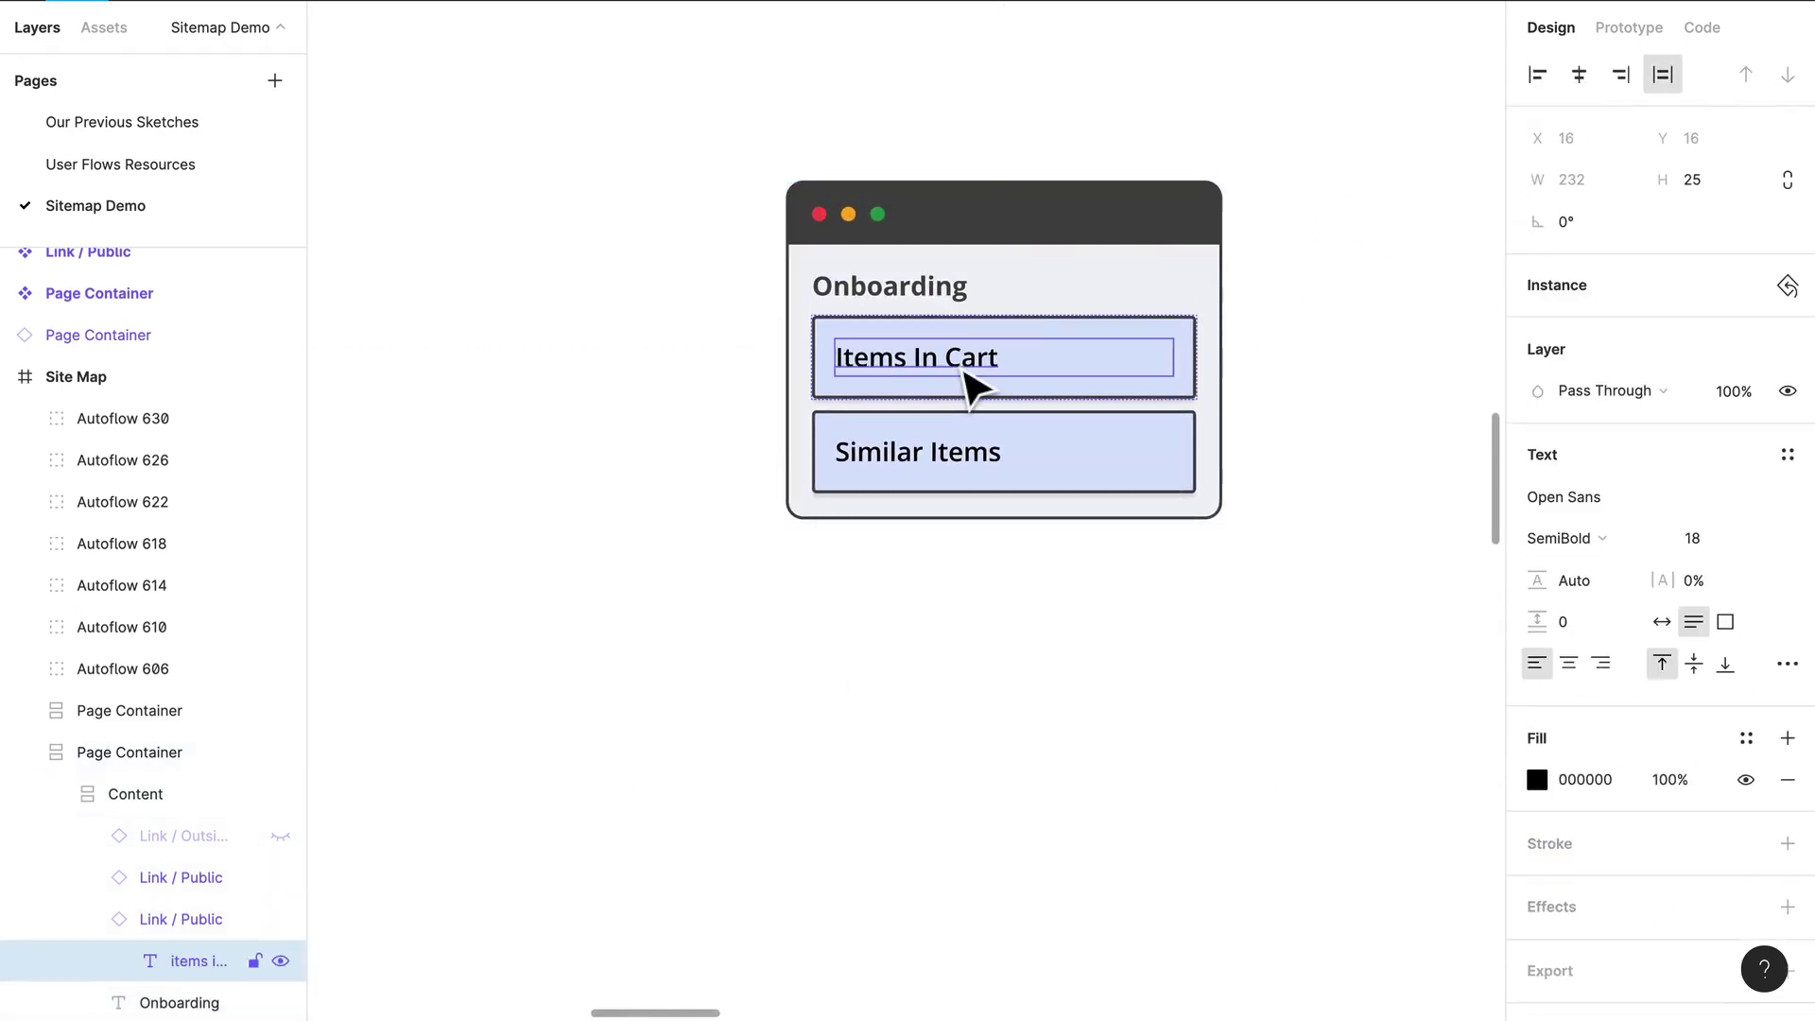
double_click(966, 375)
type("Registration")
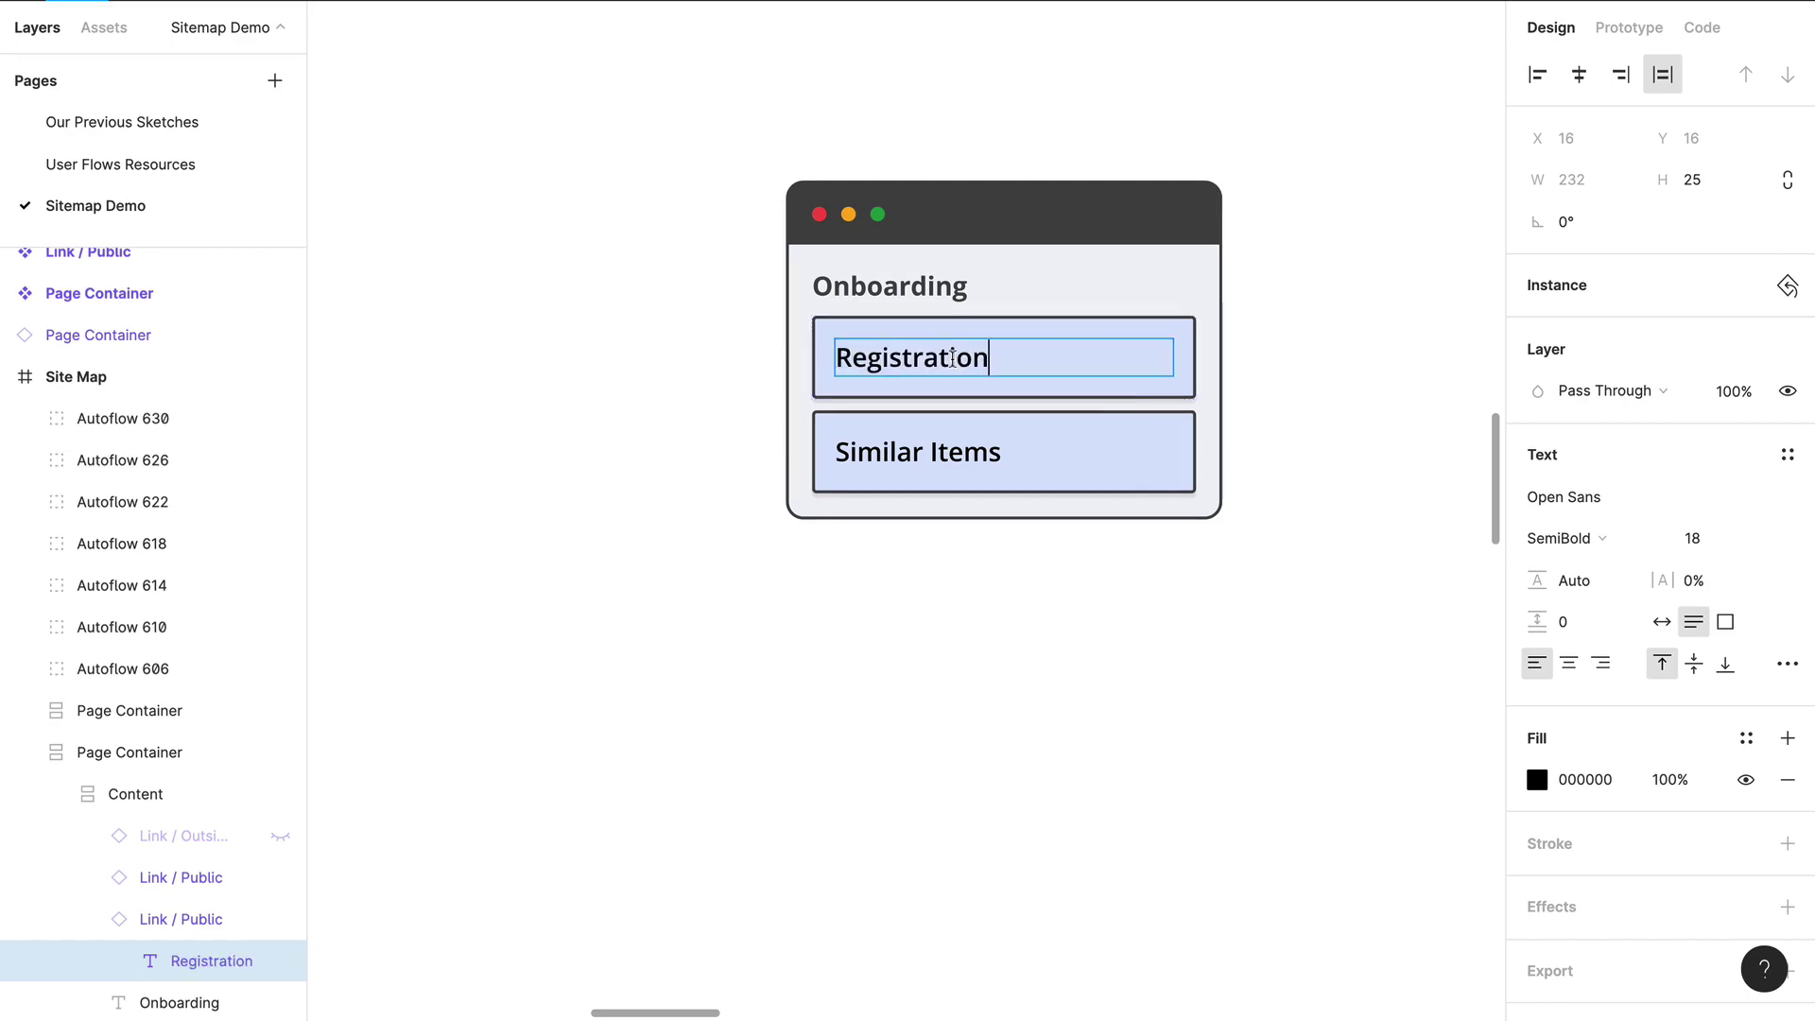
left_click(939, 438)
double_click(940, 434)
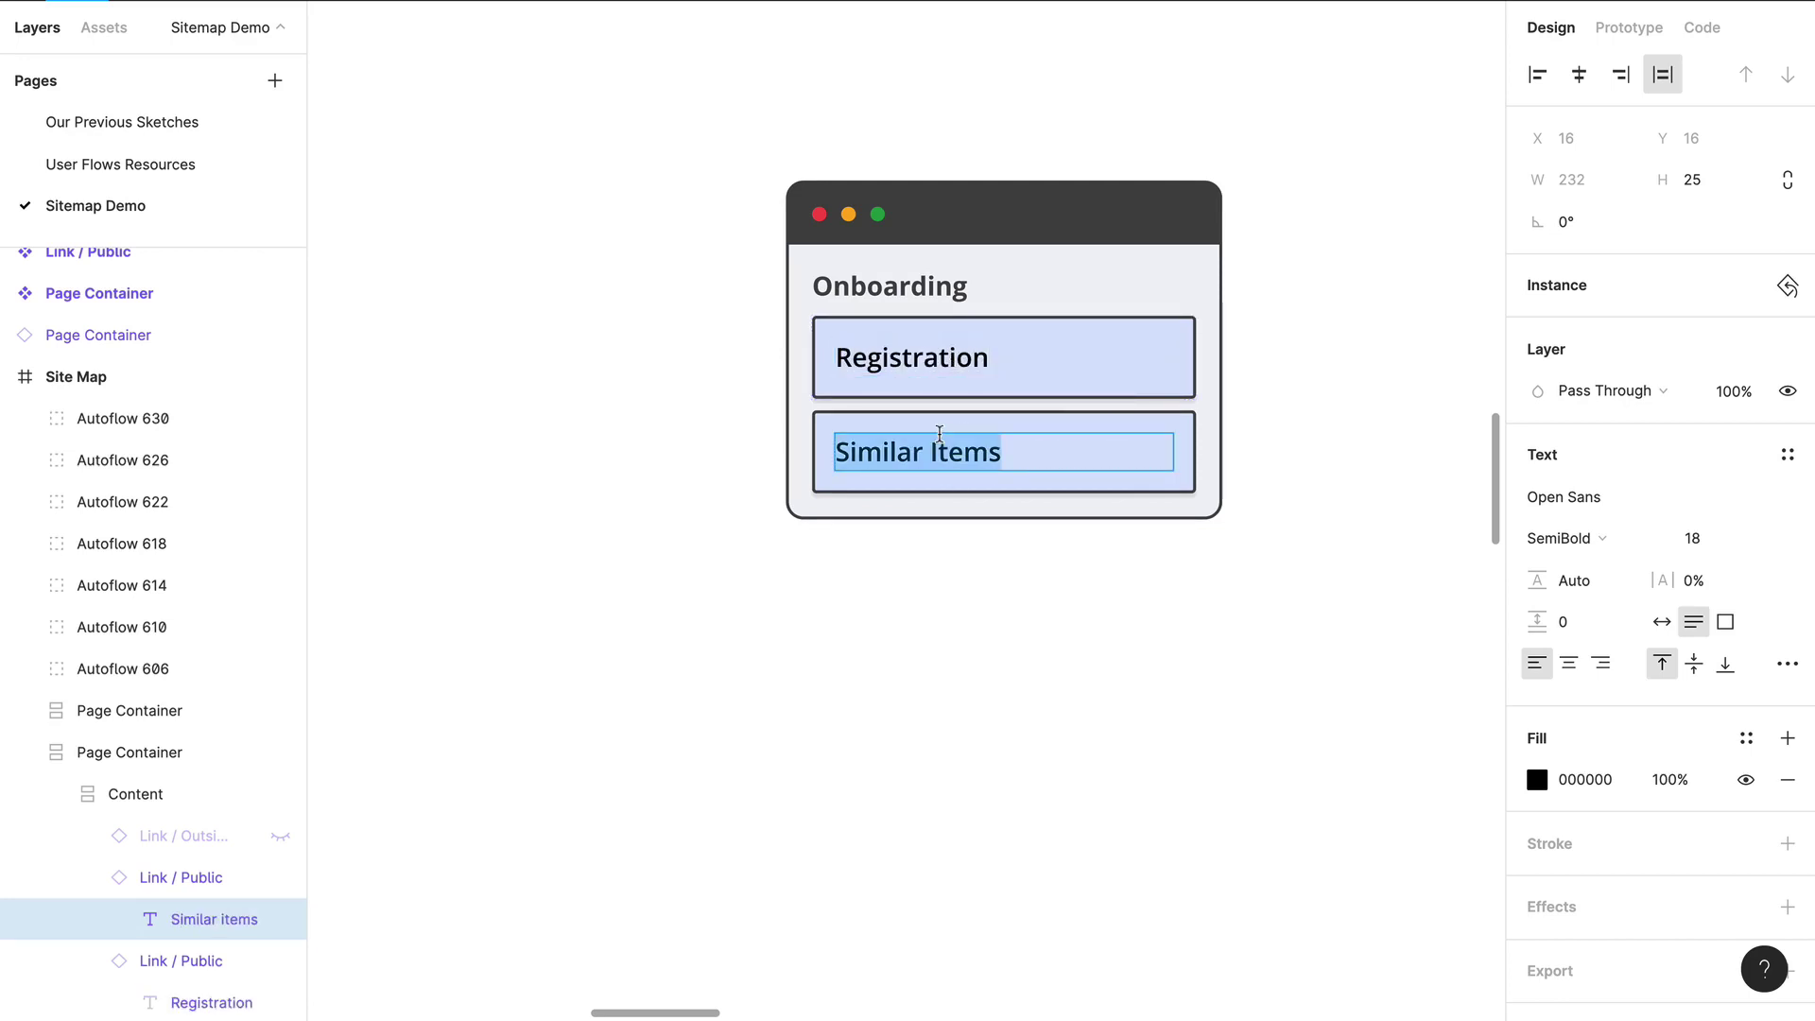
type("Login")
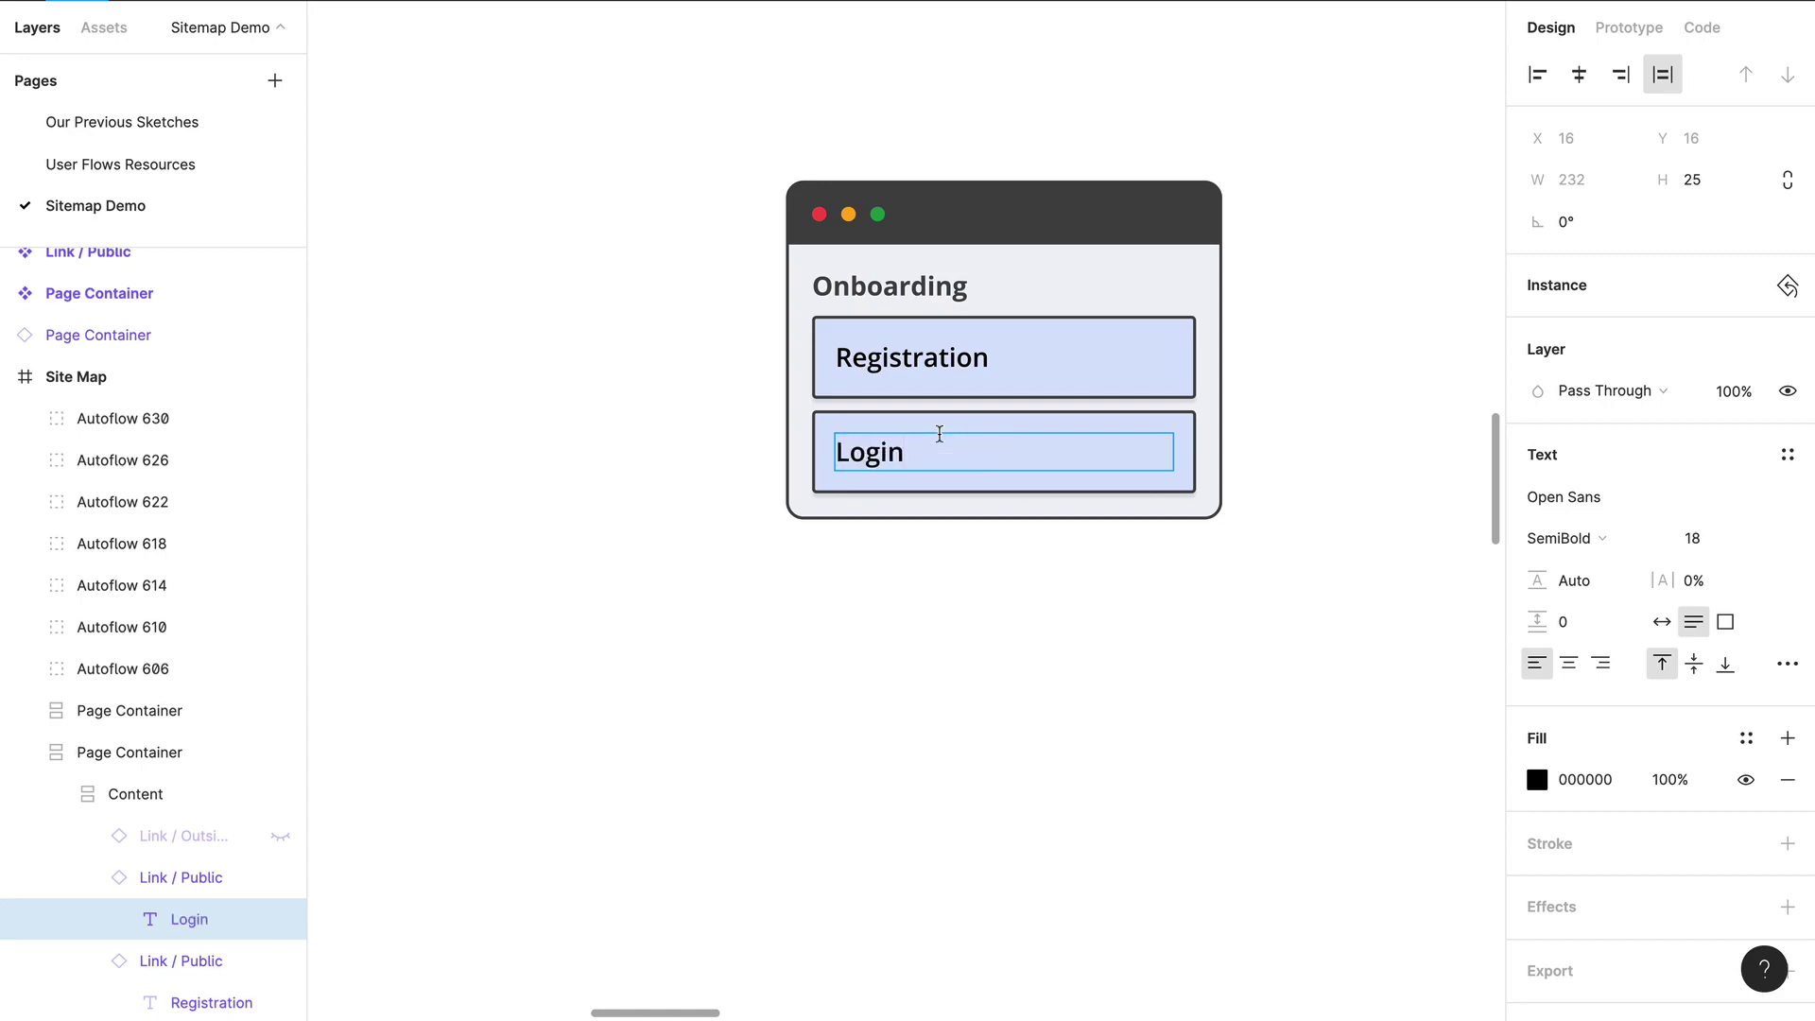
left_click(1096, 508)
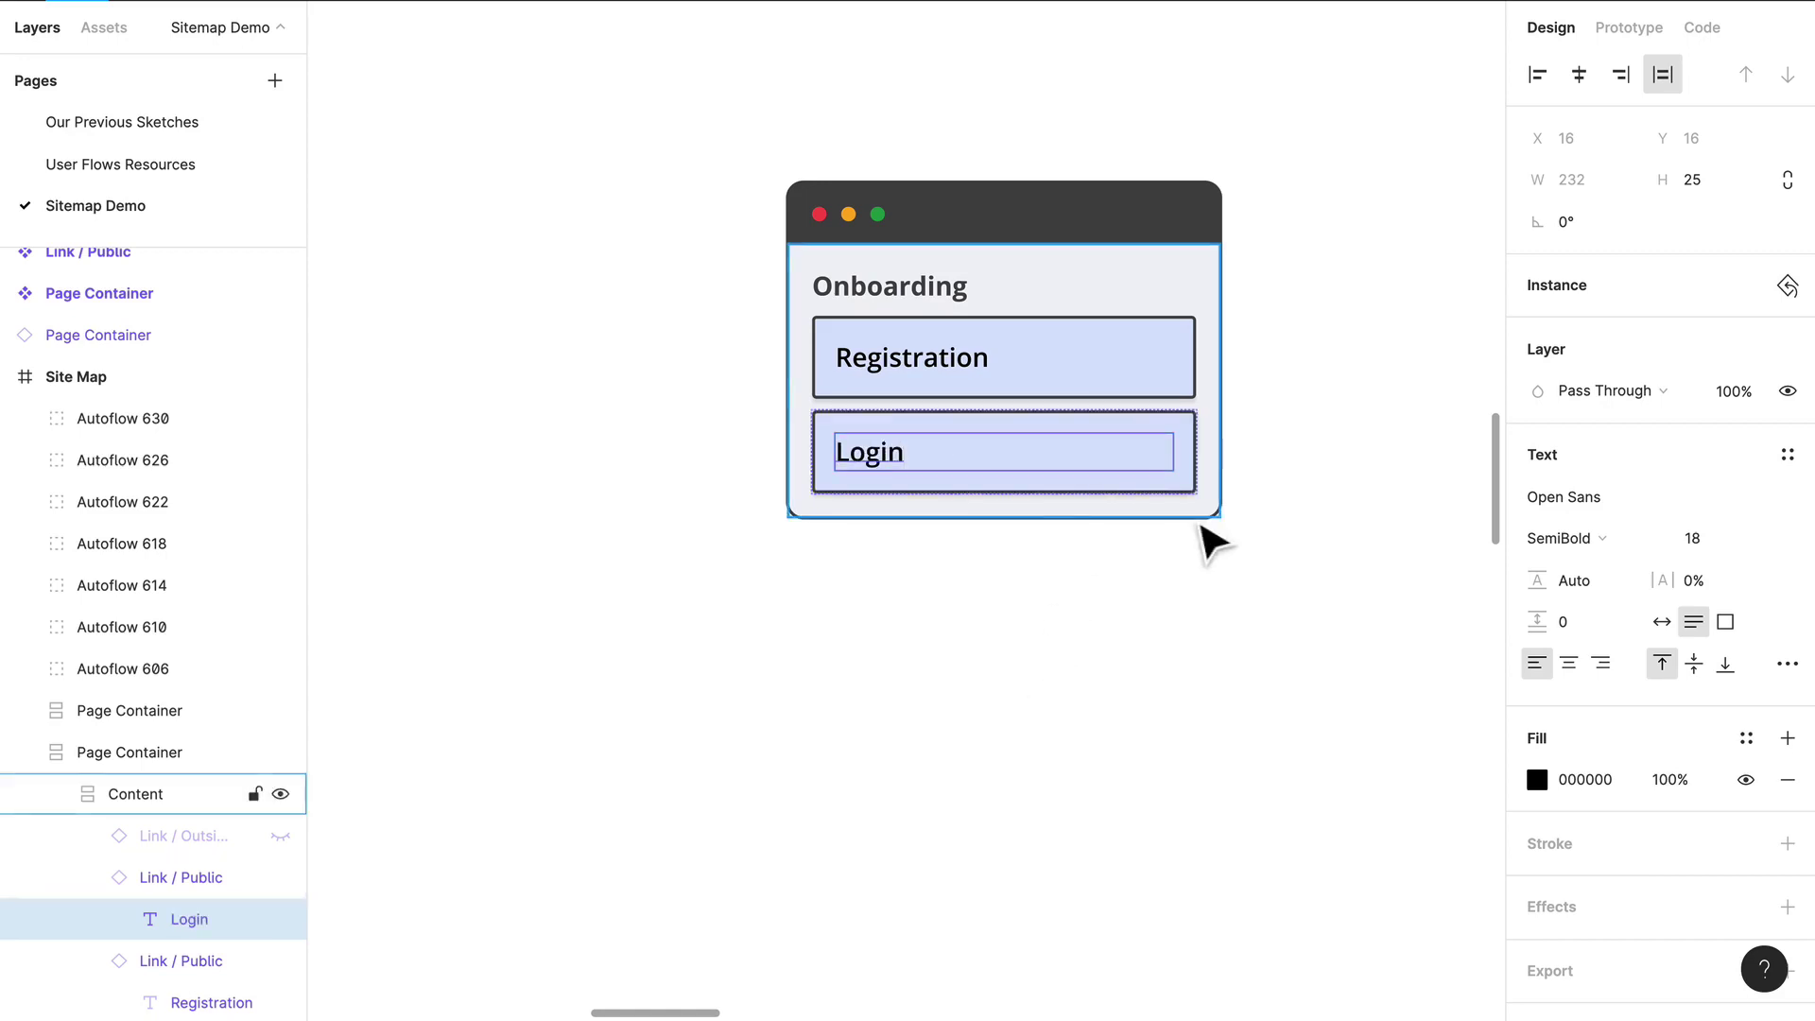
Paste a copy of the Login button below it and relabel it 'Skip'
left_click(1159, 475)
key("ctrl+v")
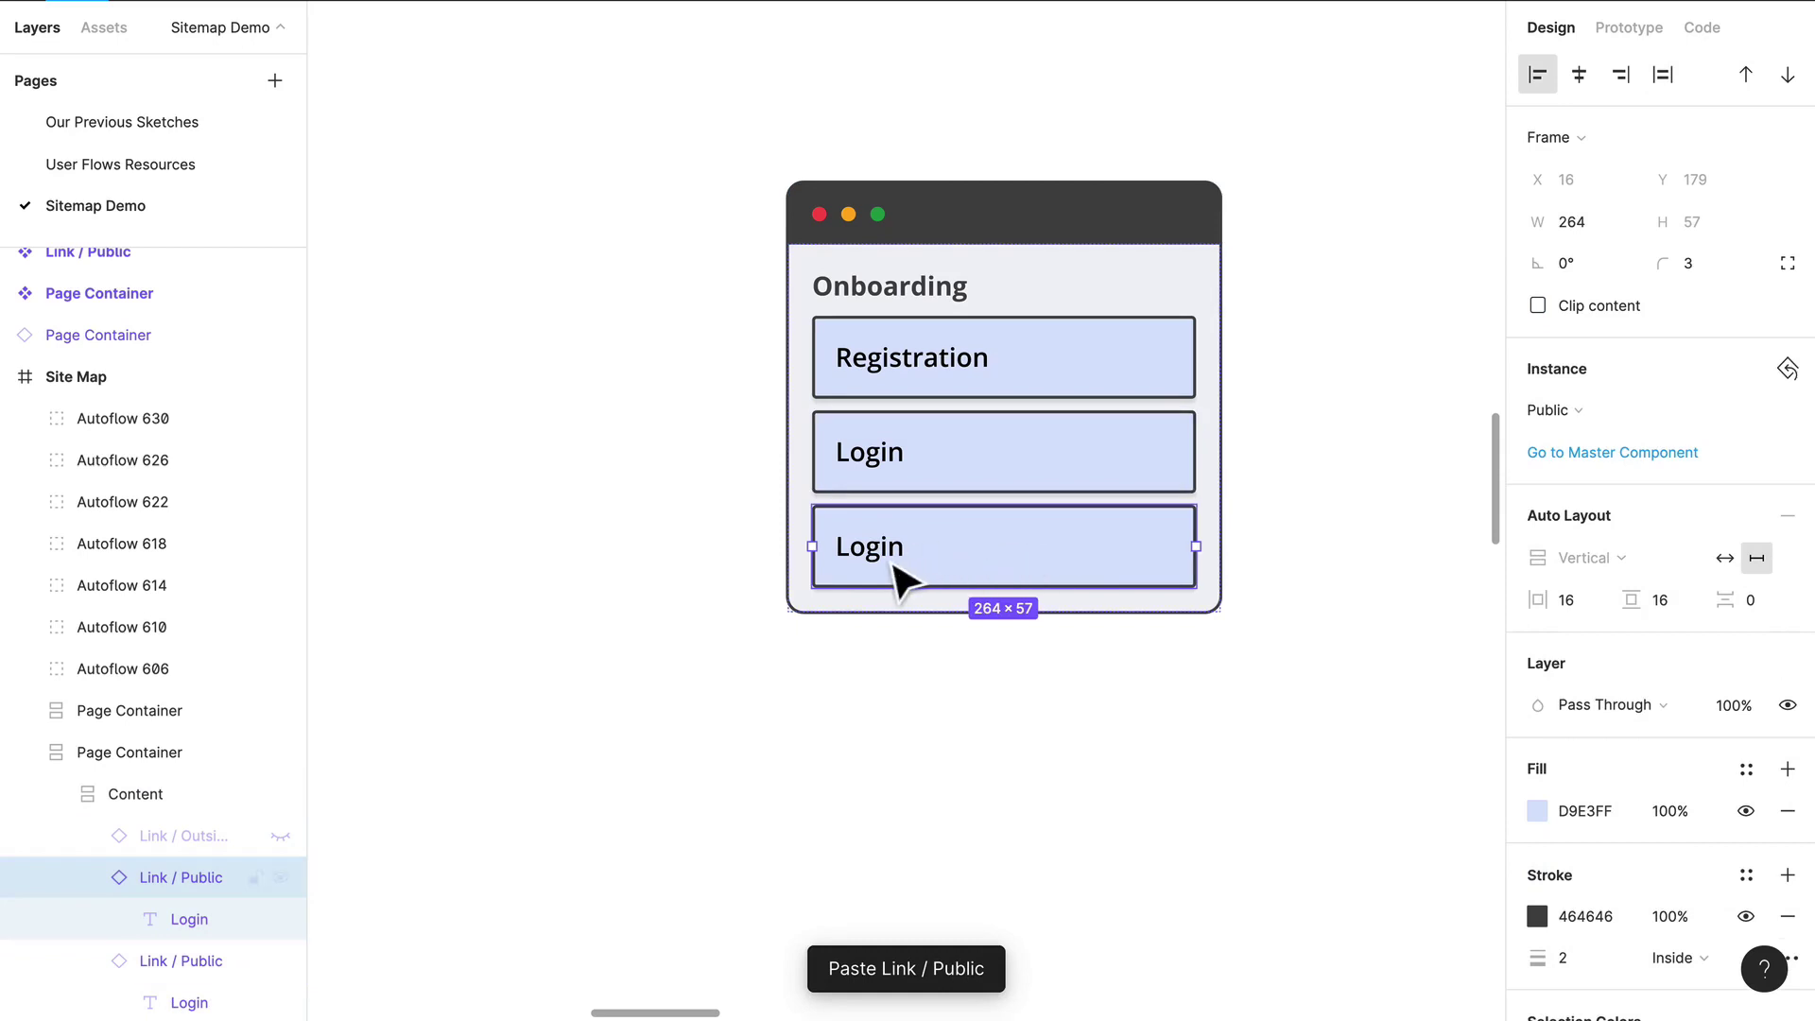
double_click(882, 551)
type("Skip")
left_click(1073, 819)
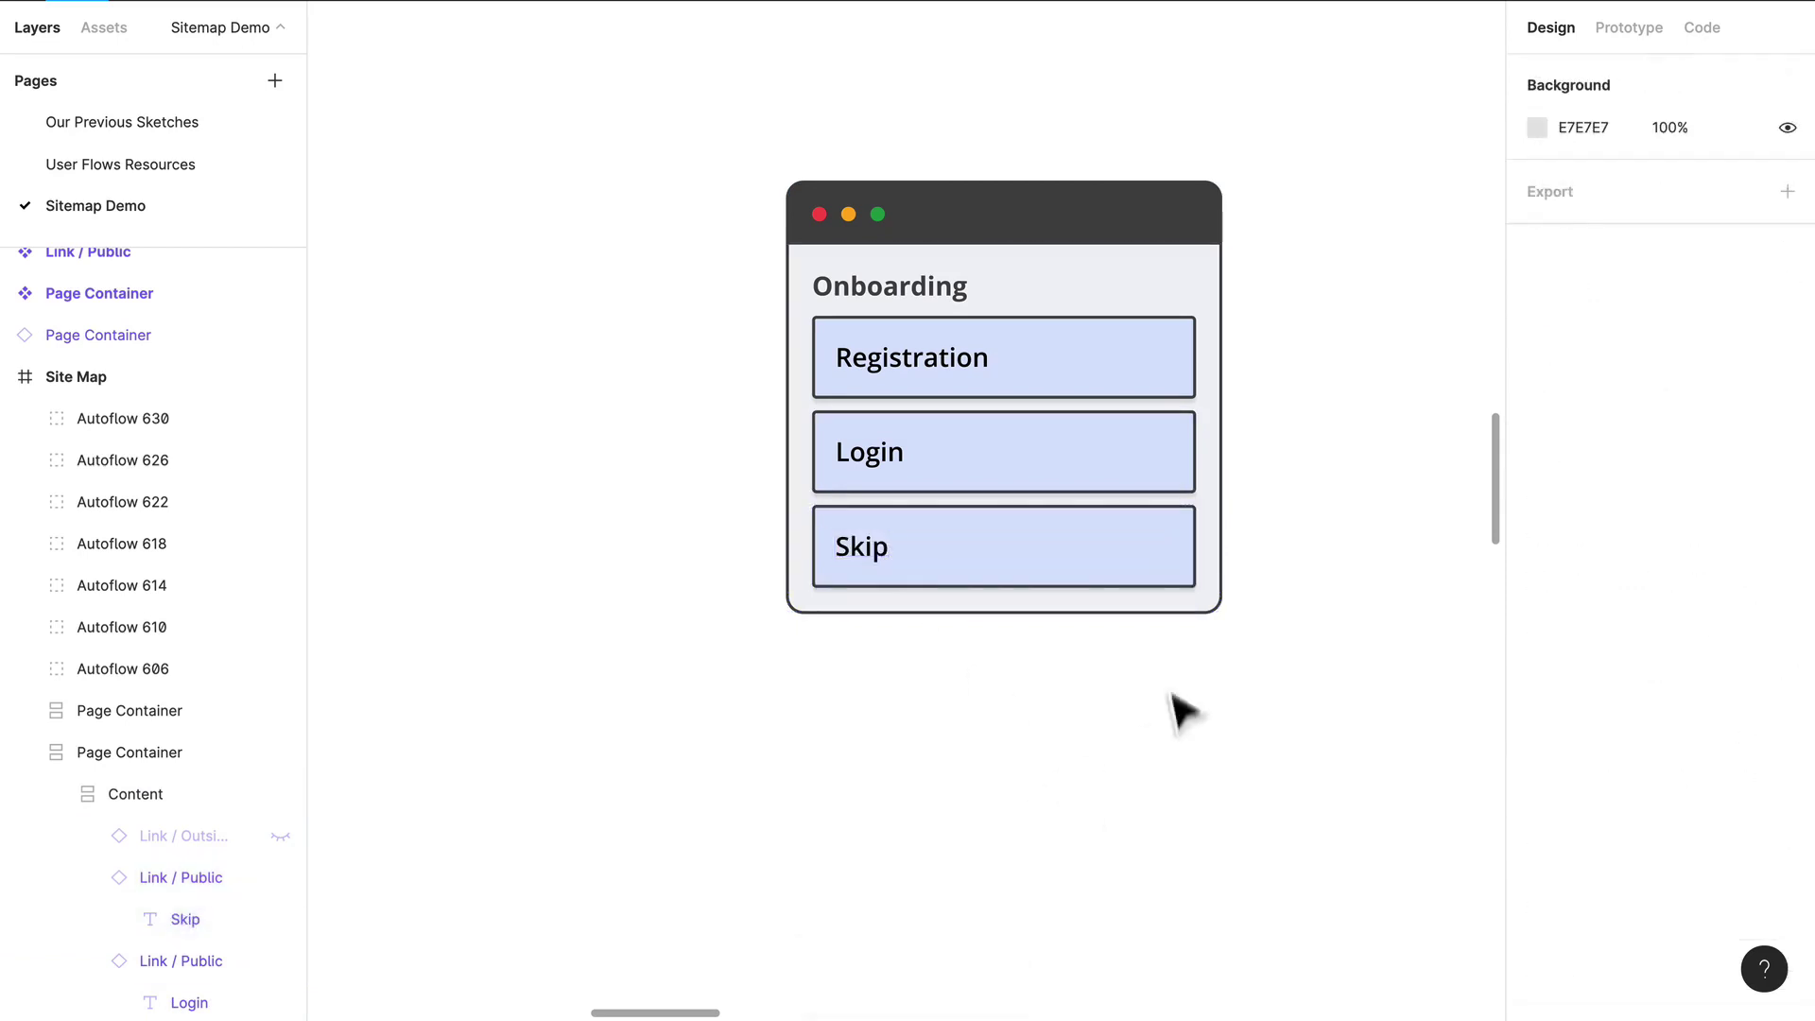
scroll(738, 553, "down", 5)
scroll(648, 539, "down", 3)
scroll(648, 539, "left", 3)
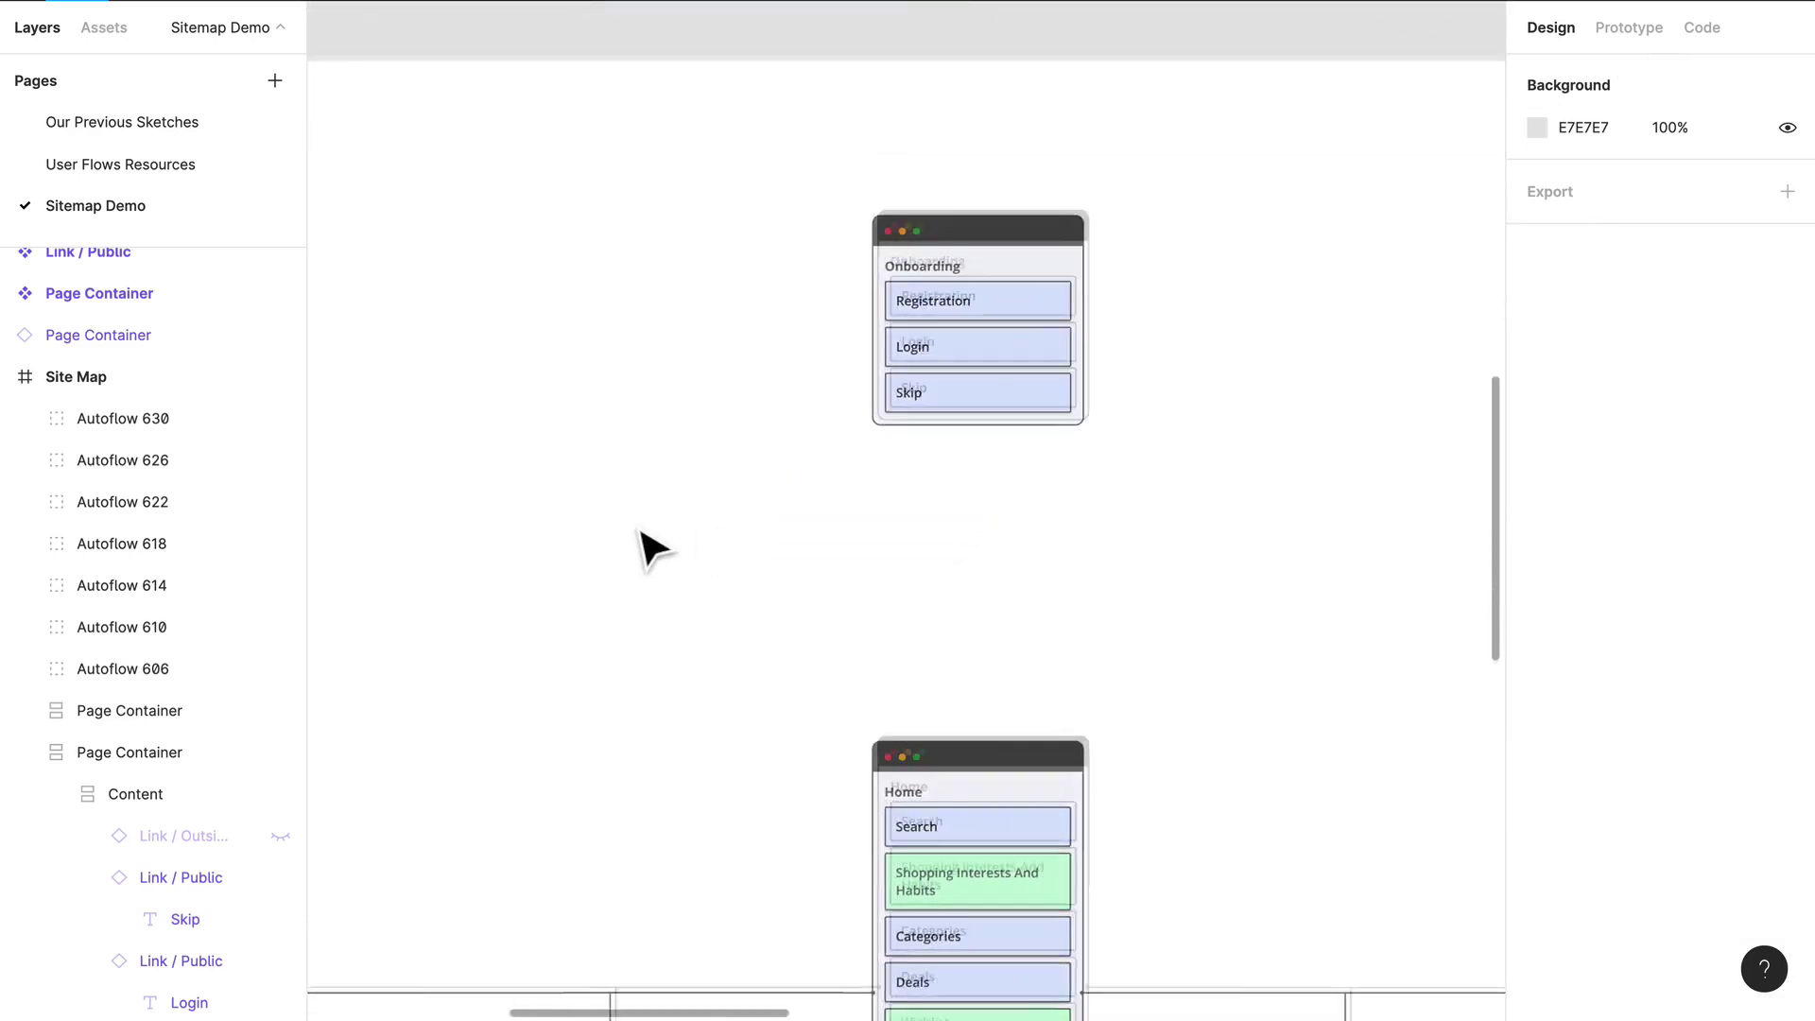
scroll(649, 546, "down", 2)
scroll(648, 546, "left", 3)
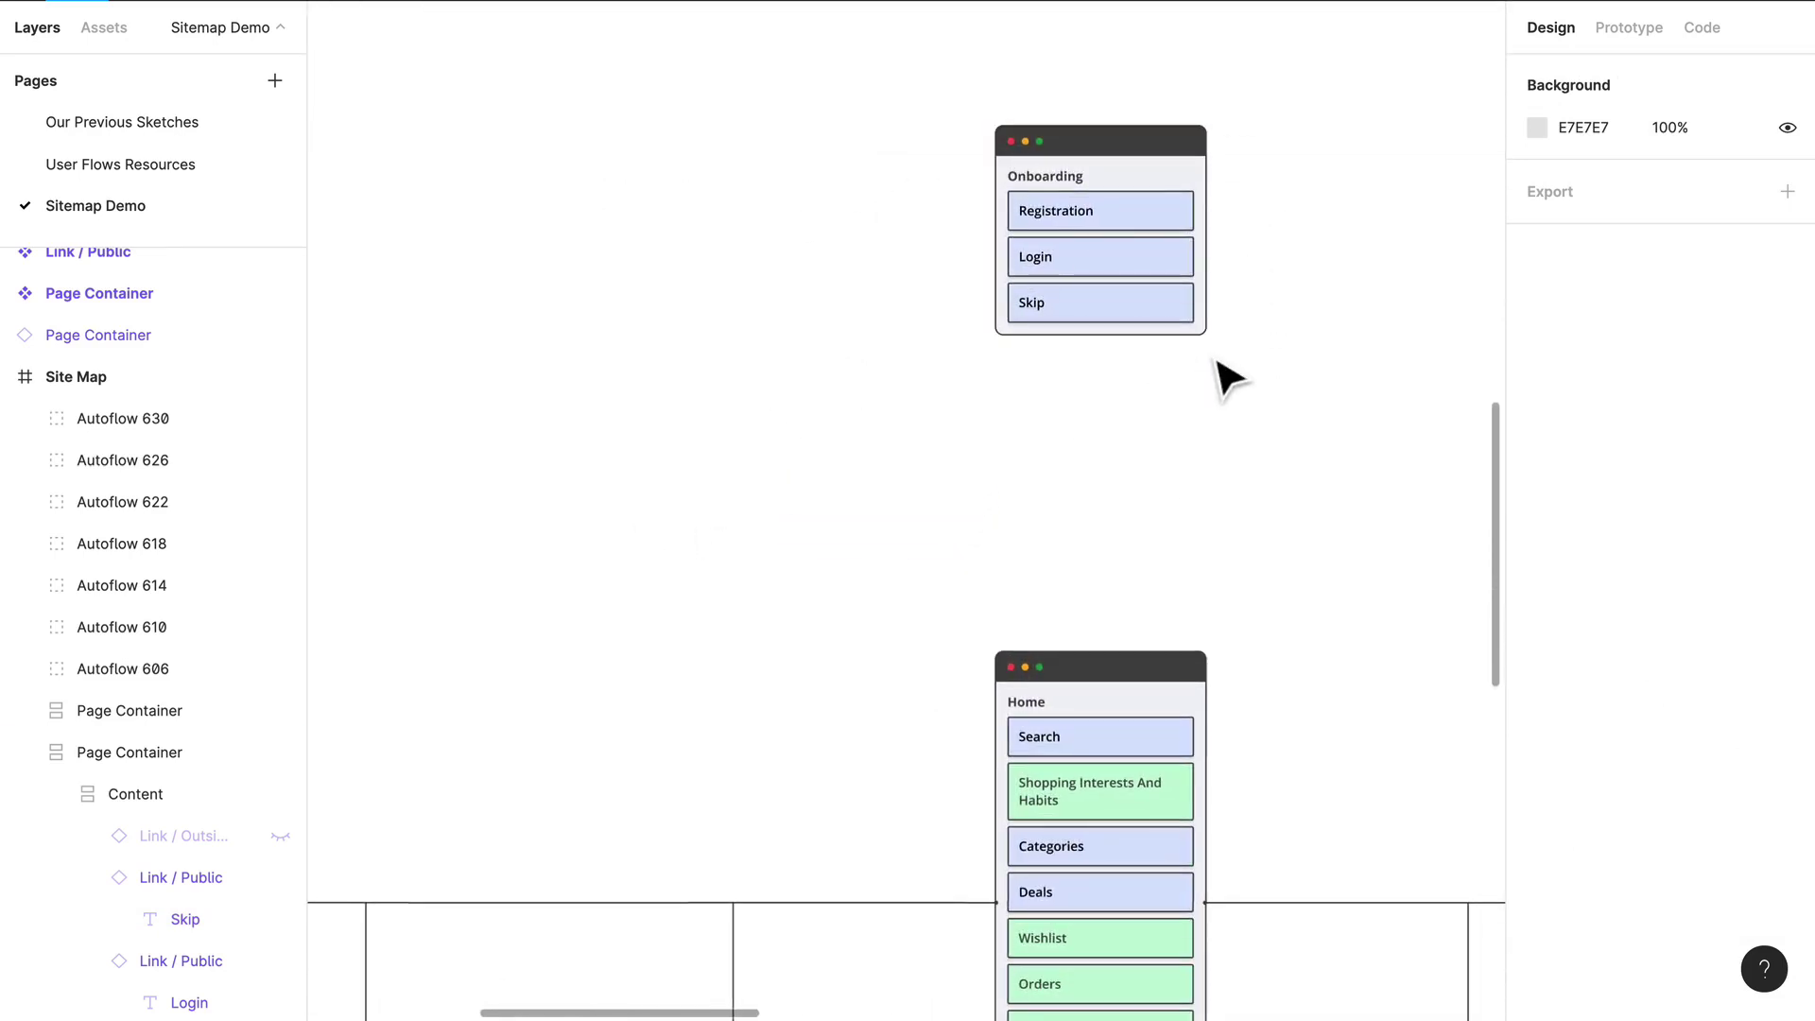
scroll(1229, 378, "up", 2)
scroll(1229, 378, "right", 2)
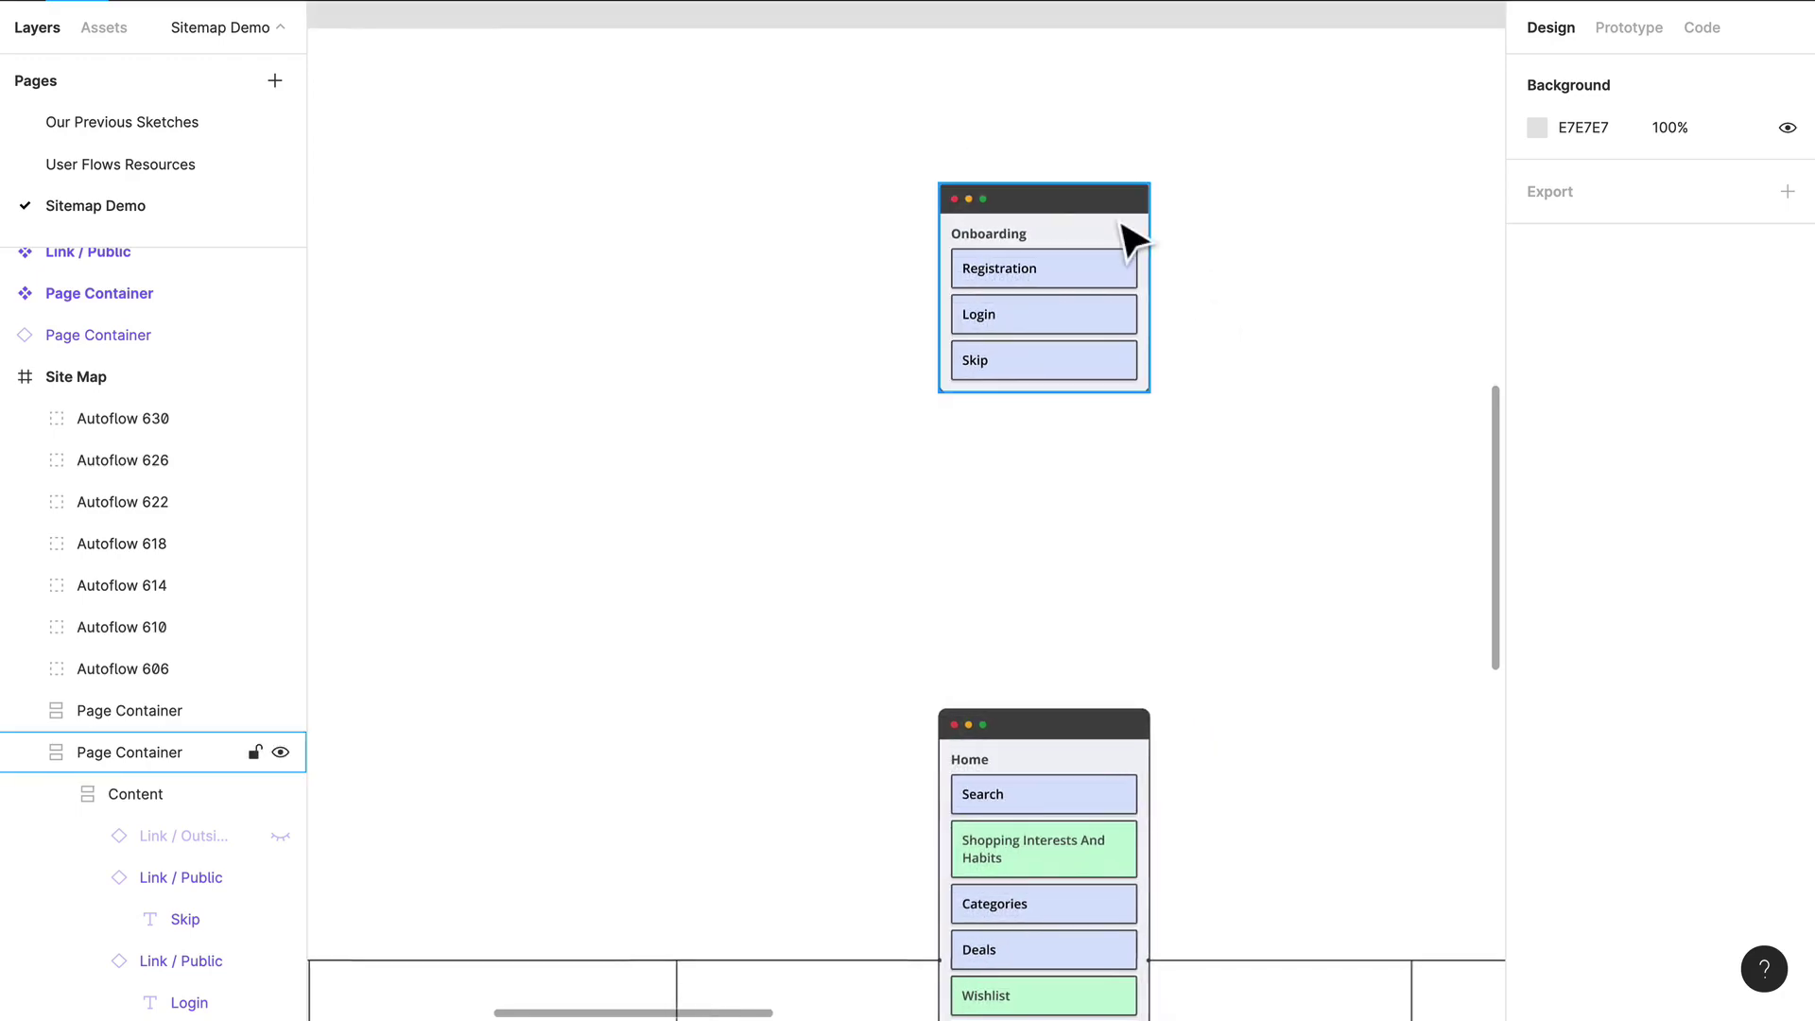
Duplicate the Onboarding card down-left as 'Login Register' with Log In and Register links
left_click_drag(1121, 222, 726, 554)
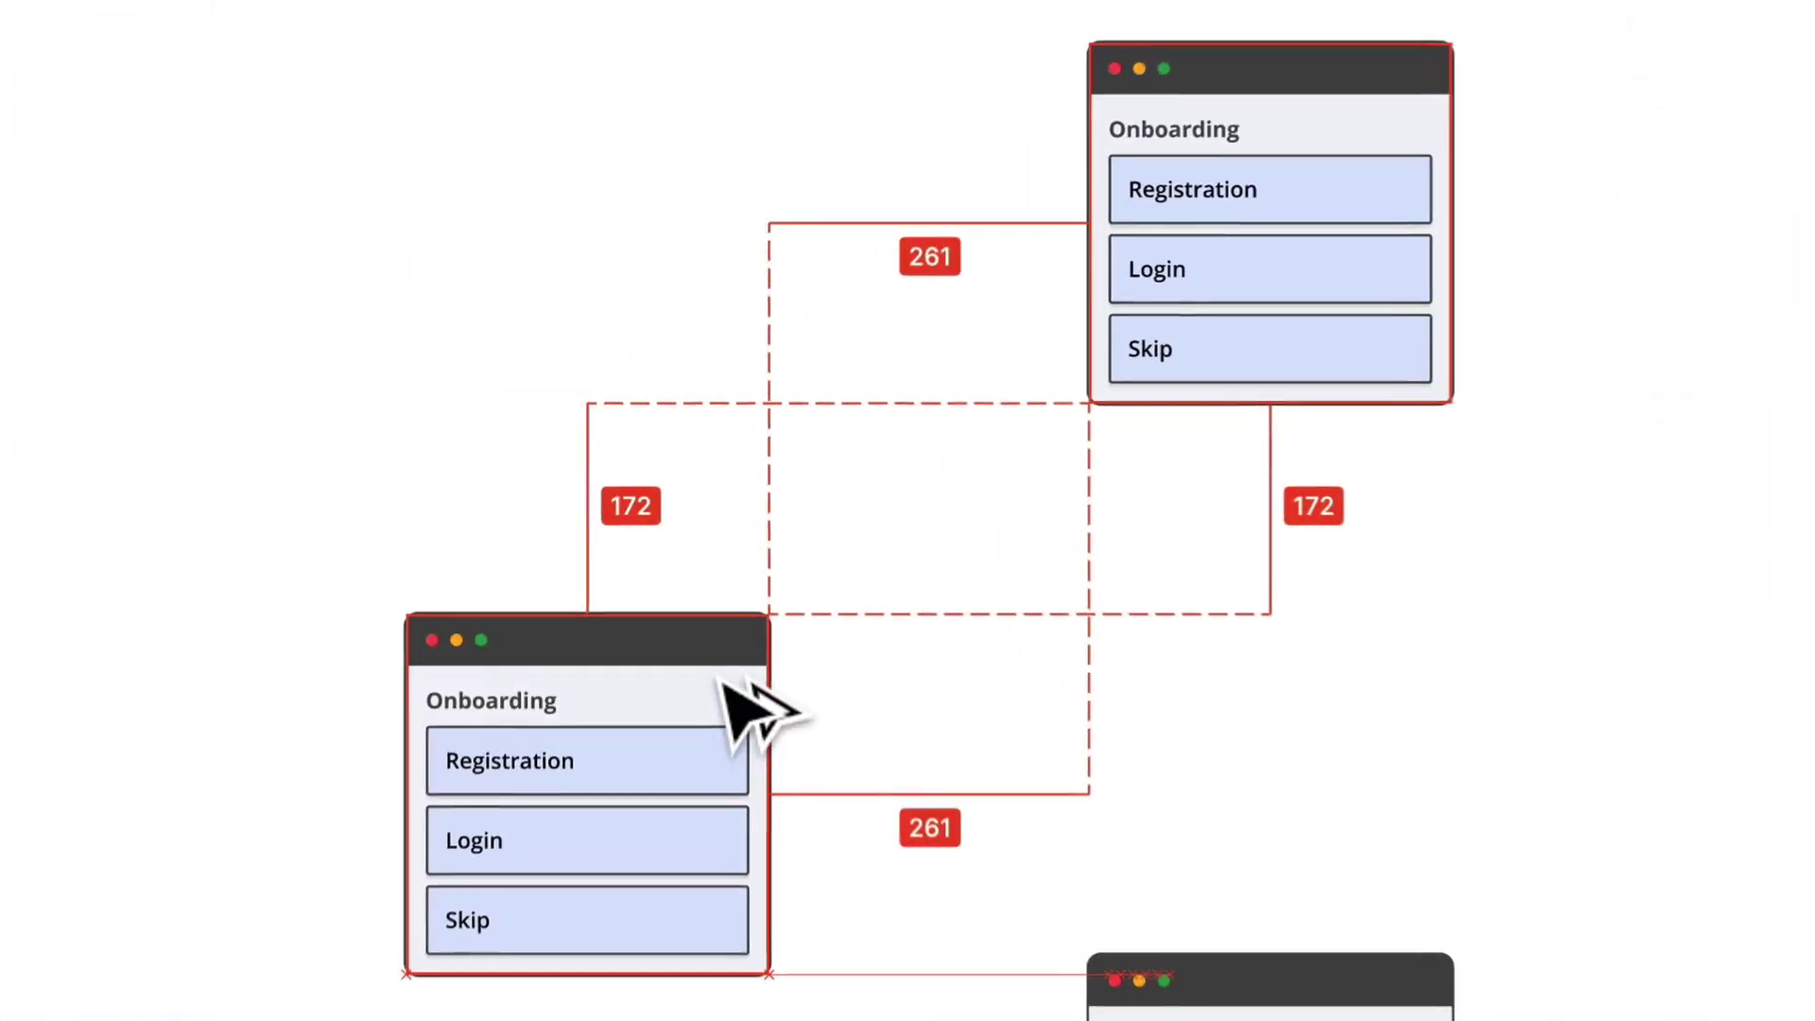
left_click_drag(724, 681, 732, 543)
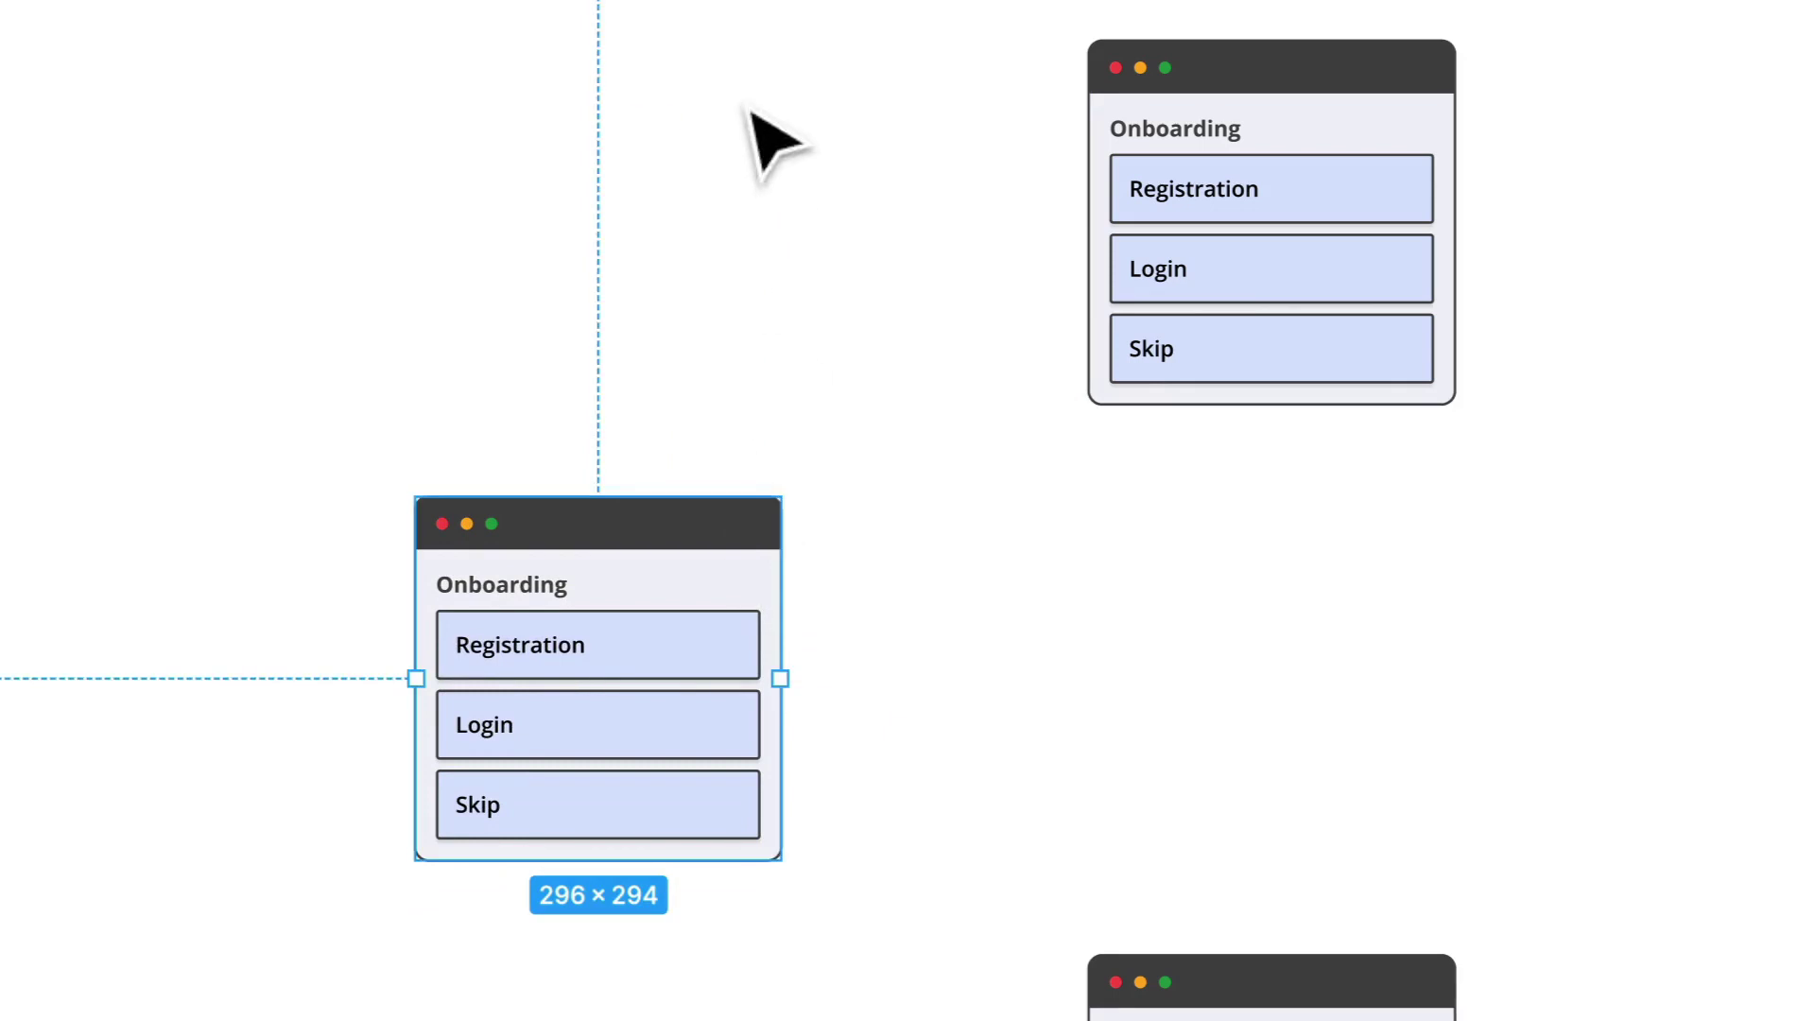
left_click(572, 612)
double_click(549, 584)
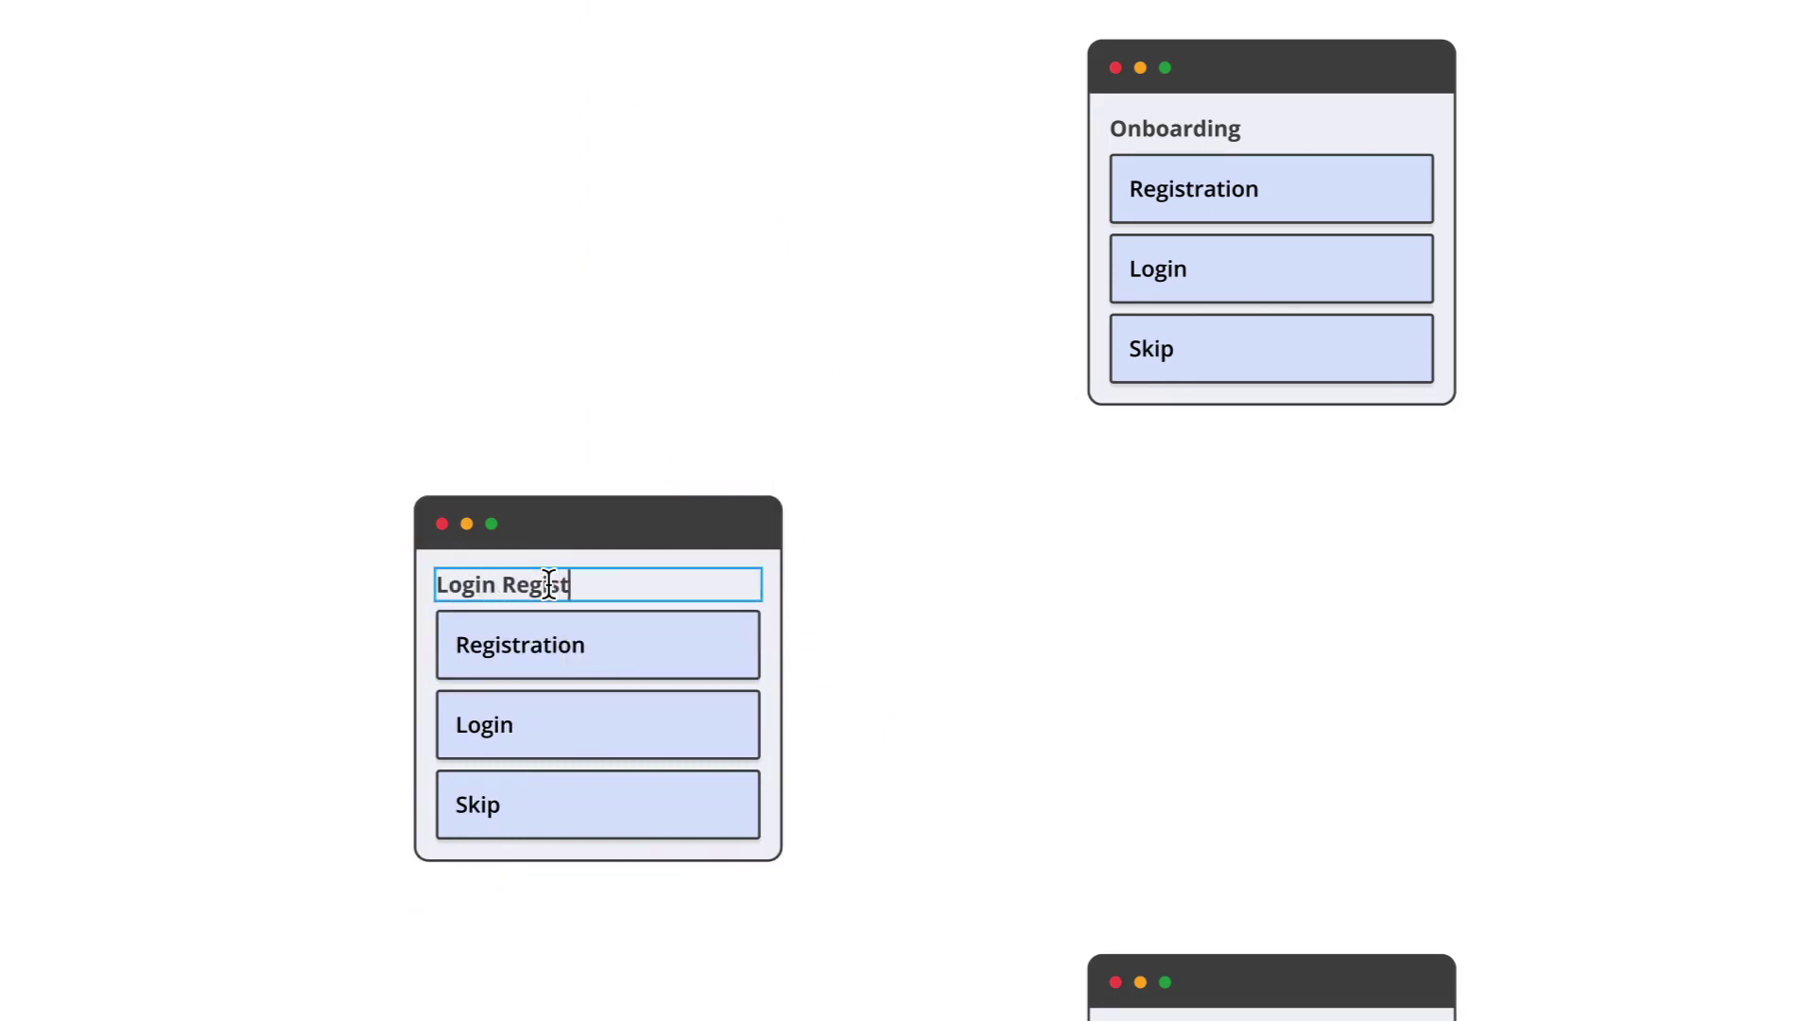
left_click(556, 635)
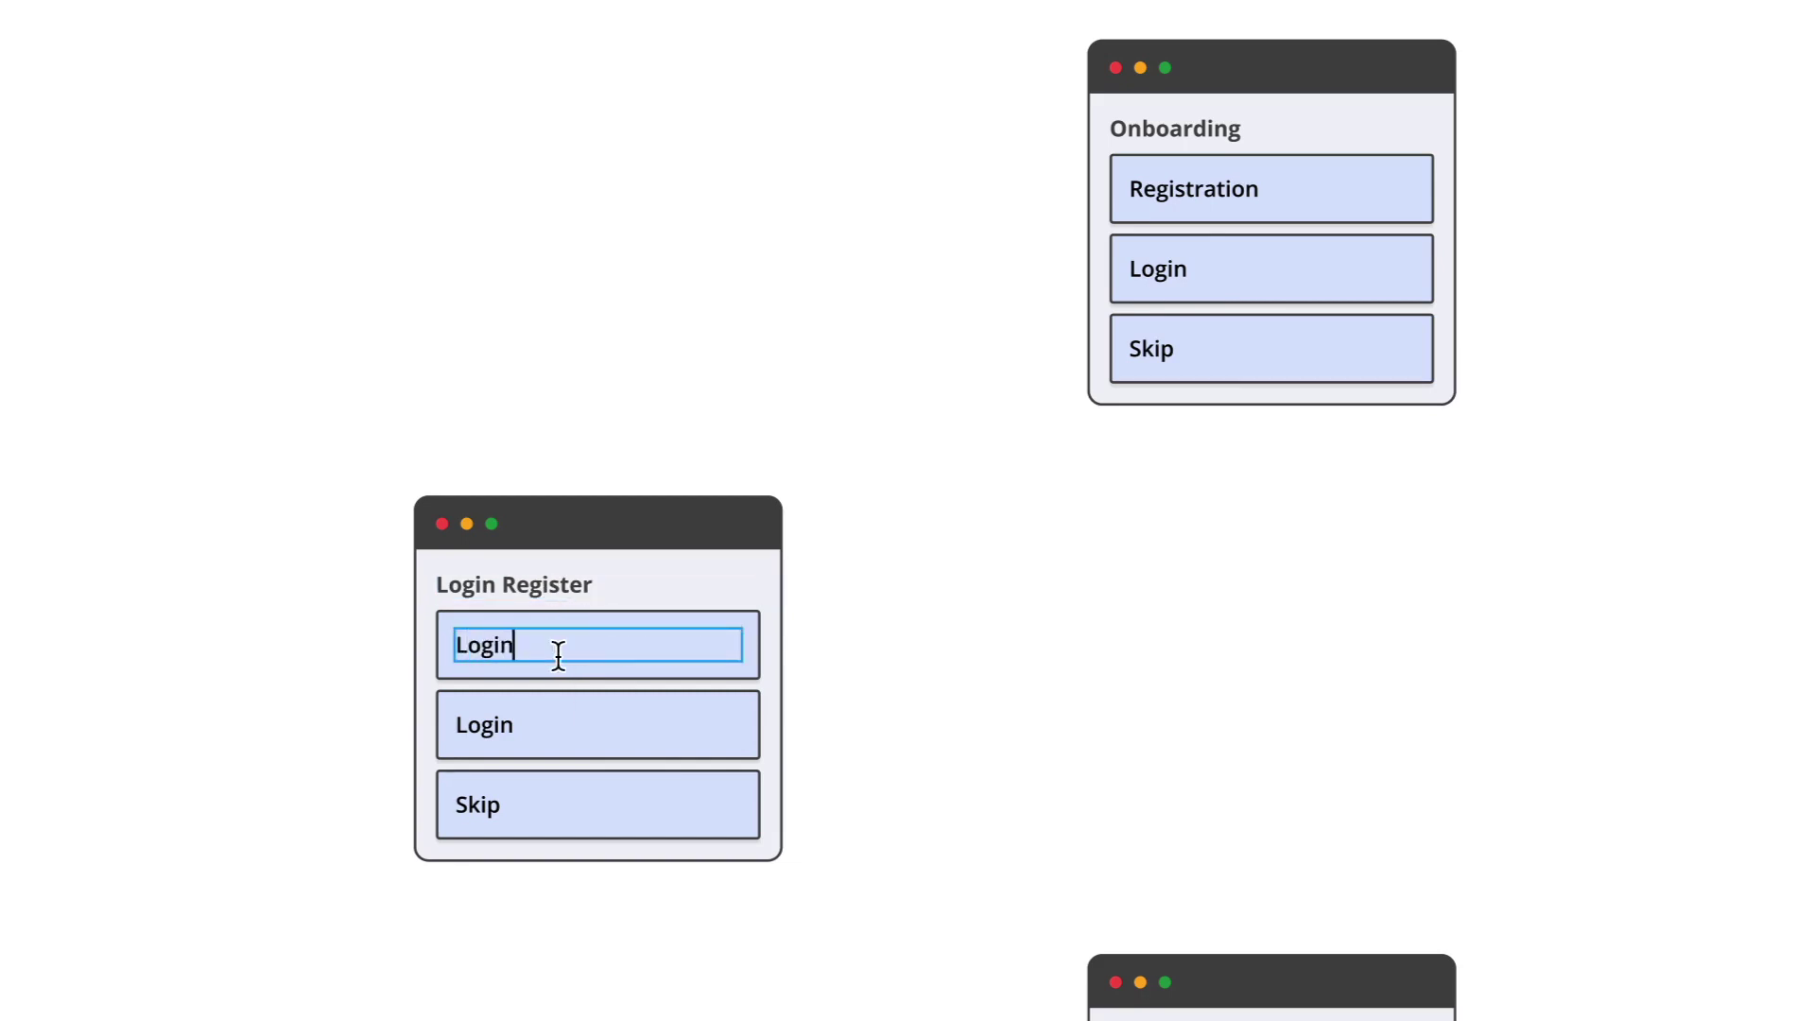
key("BackSpace")
key("BackSpace")
type("In")
left_click(597, 755)
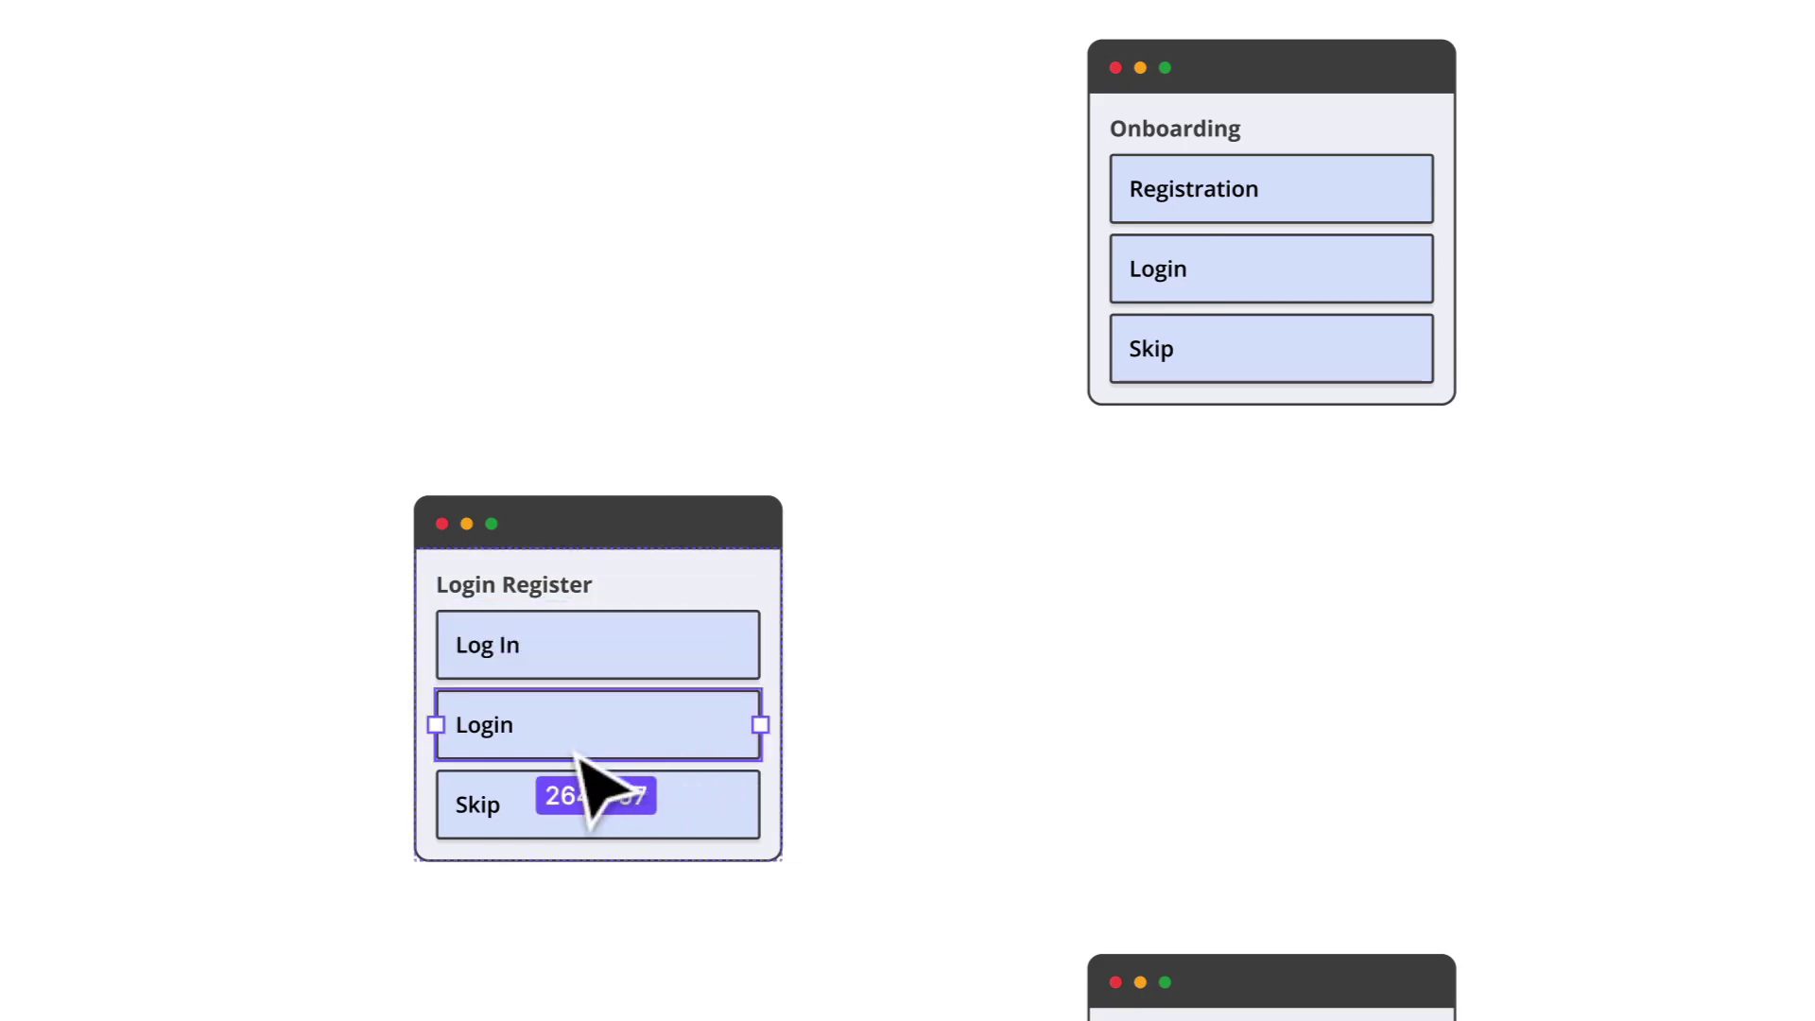
double_click(482, 728)
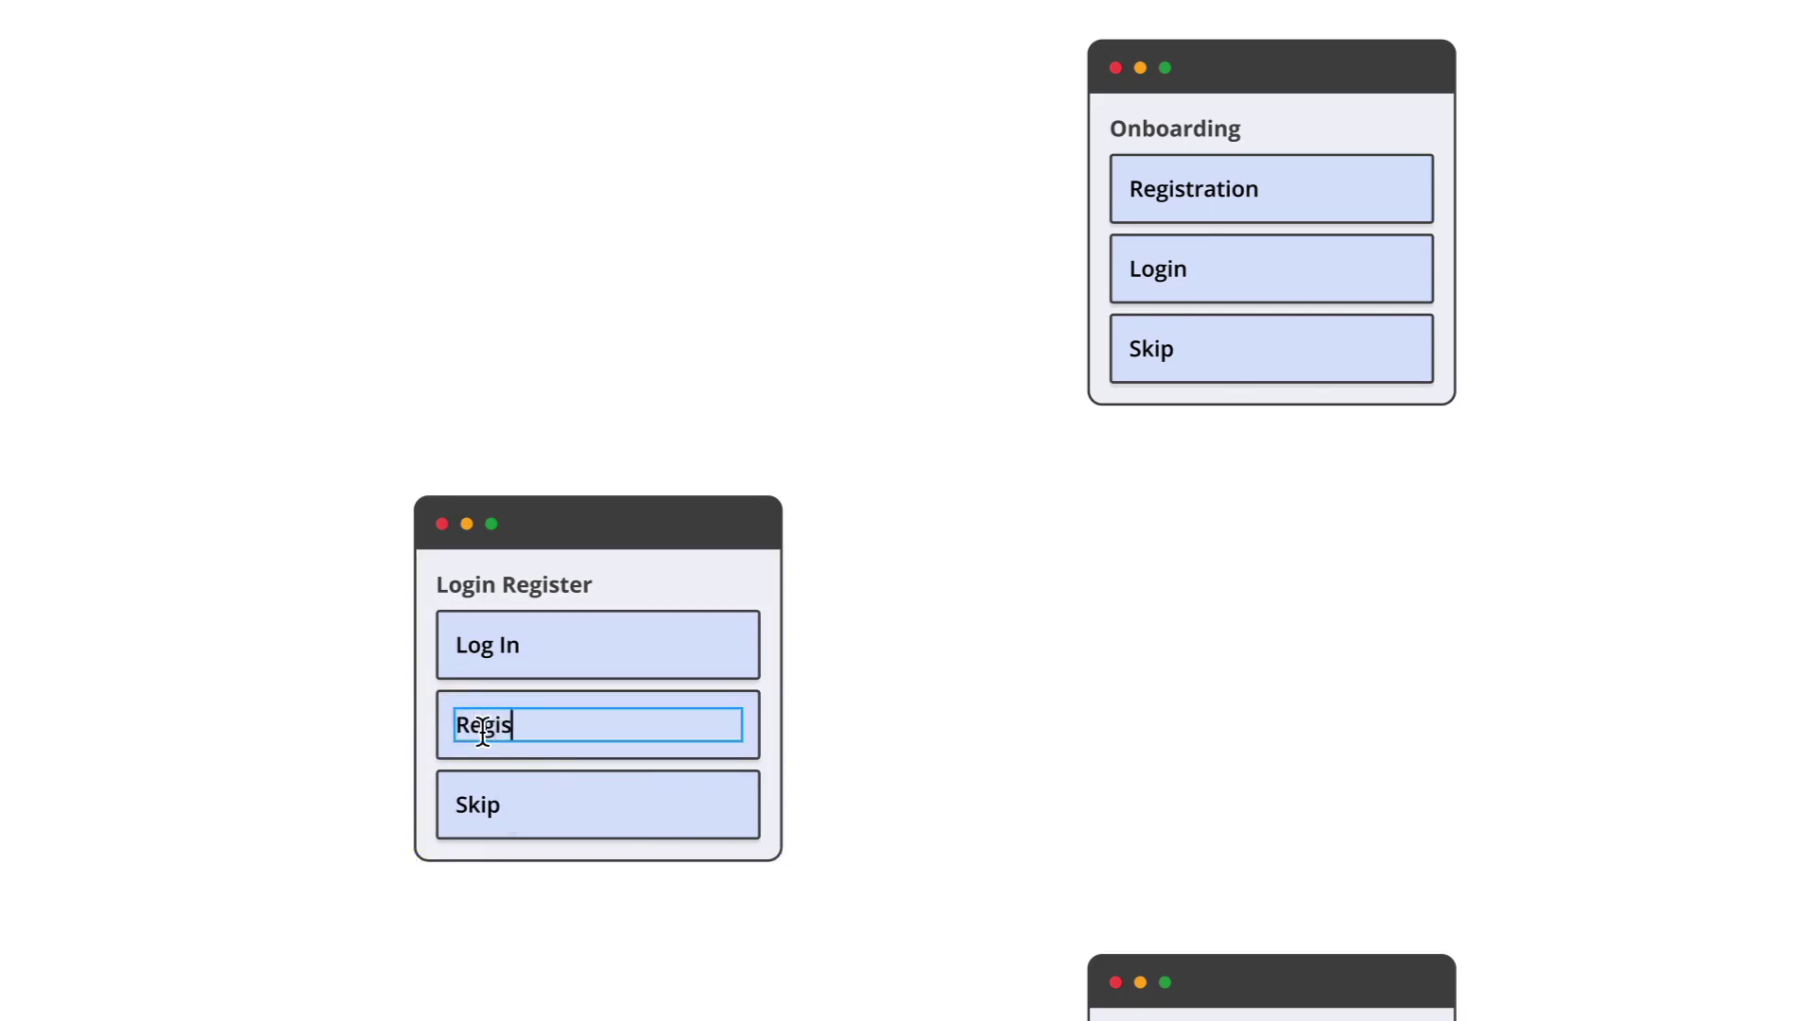
Delete the Skip link from Login Register and make Log In and Register pink
left_click(710, 827)
key("Delete")
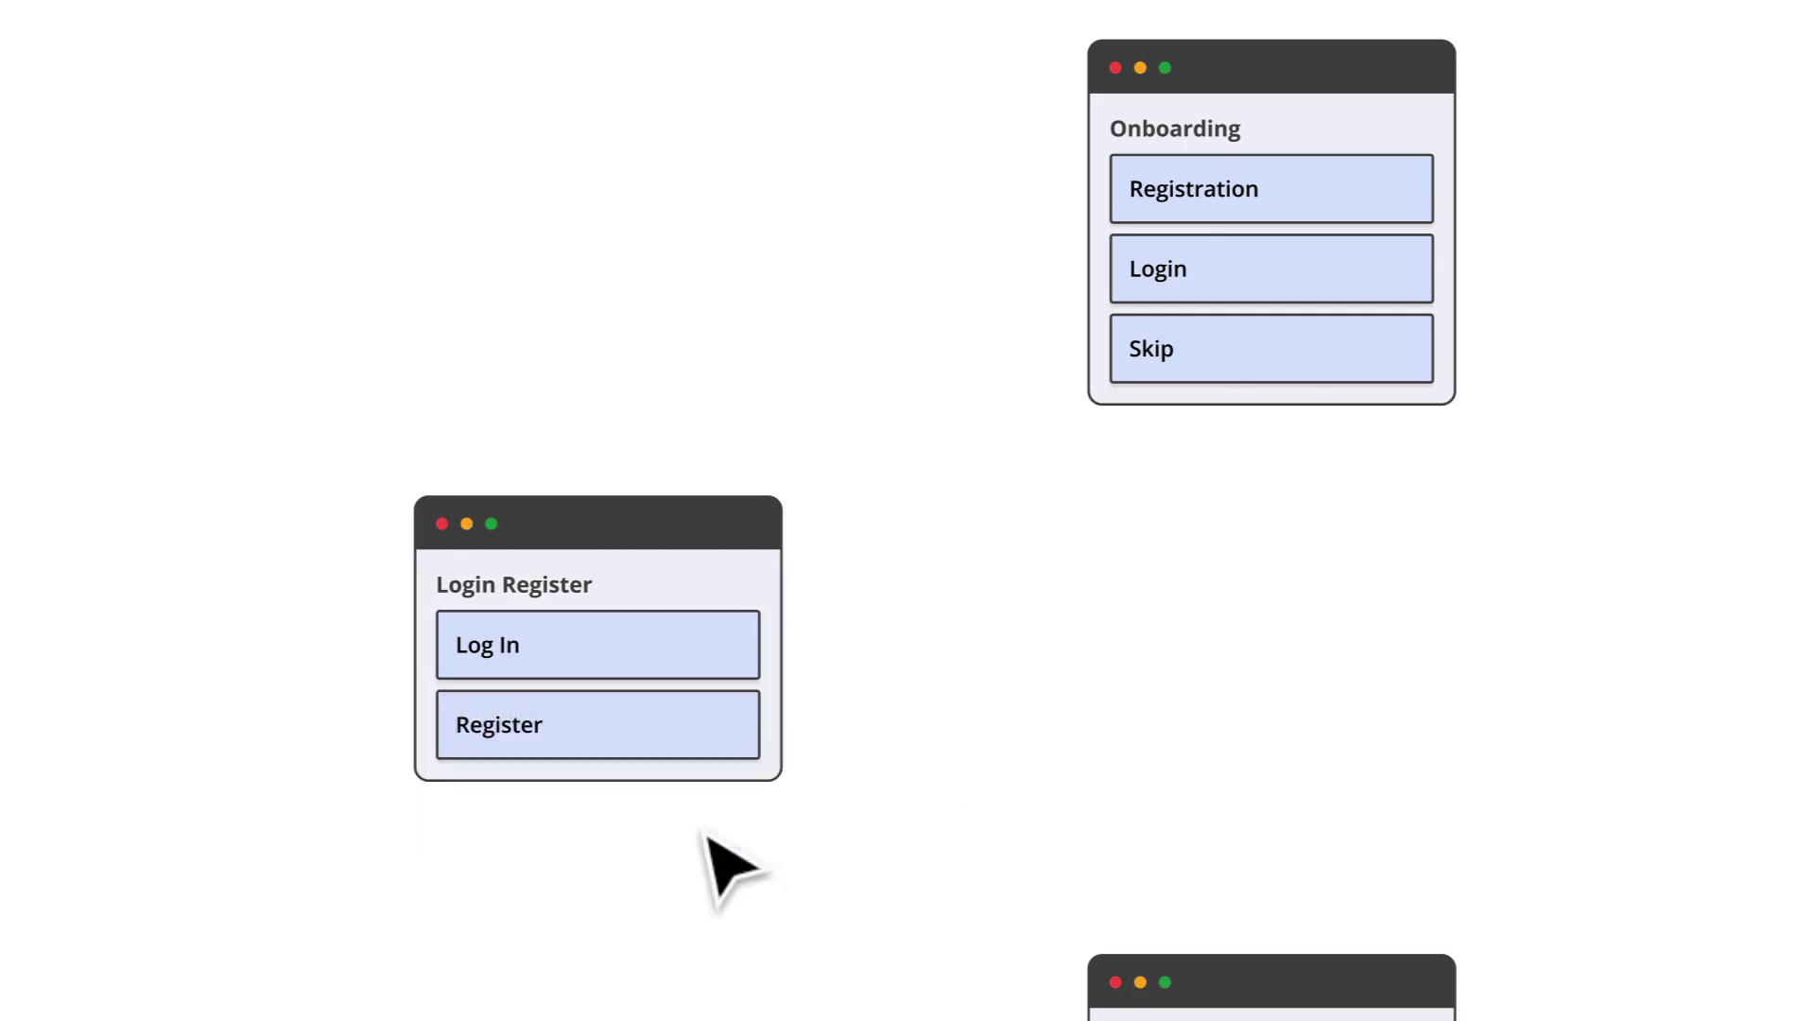
left_click(722, 741)
left_click(725, 672)
left_click(725, 723, "shift")
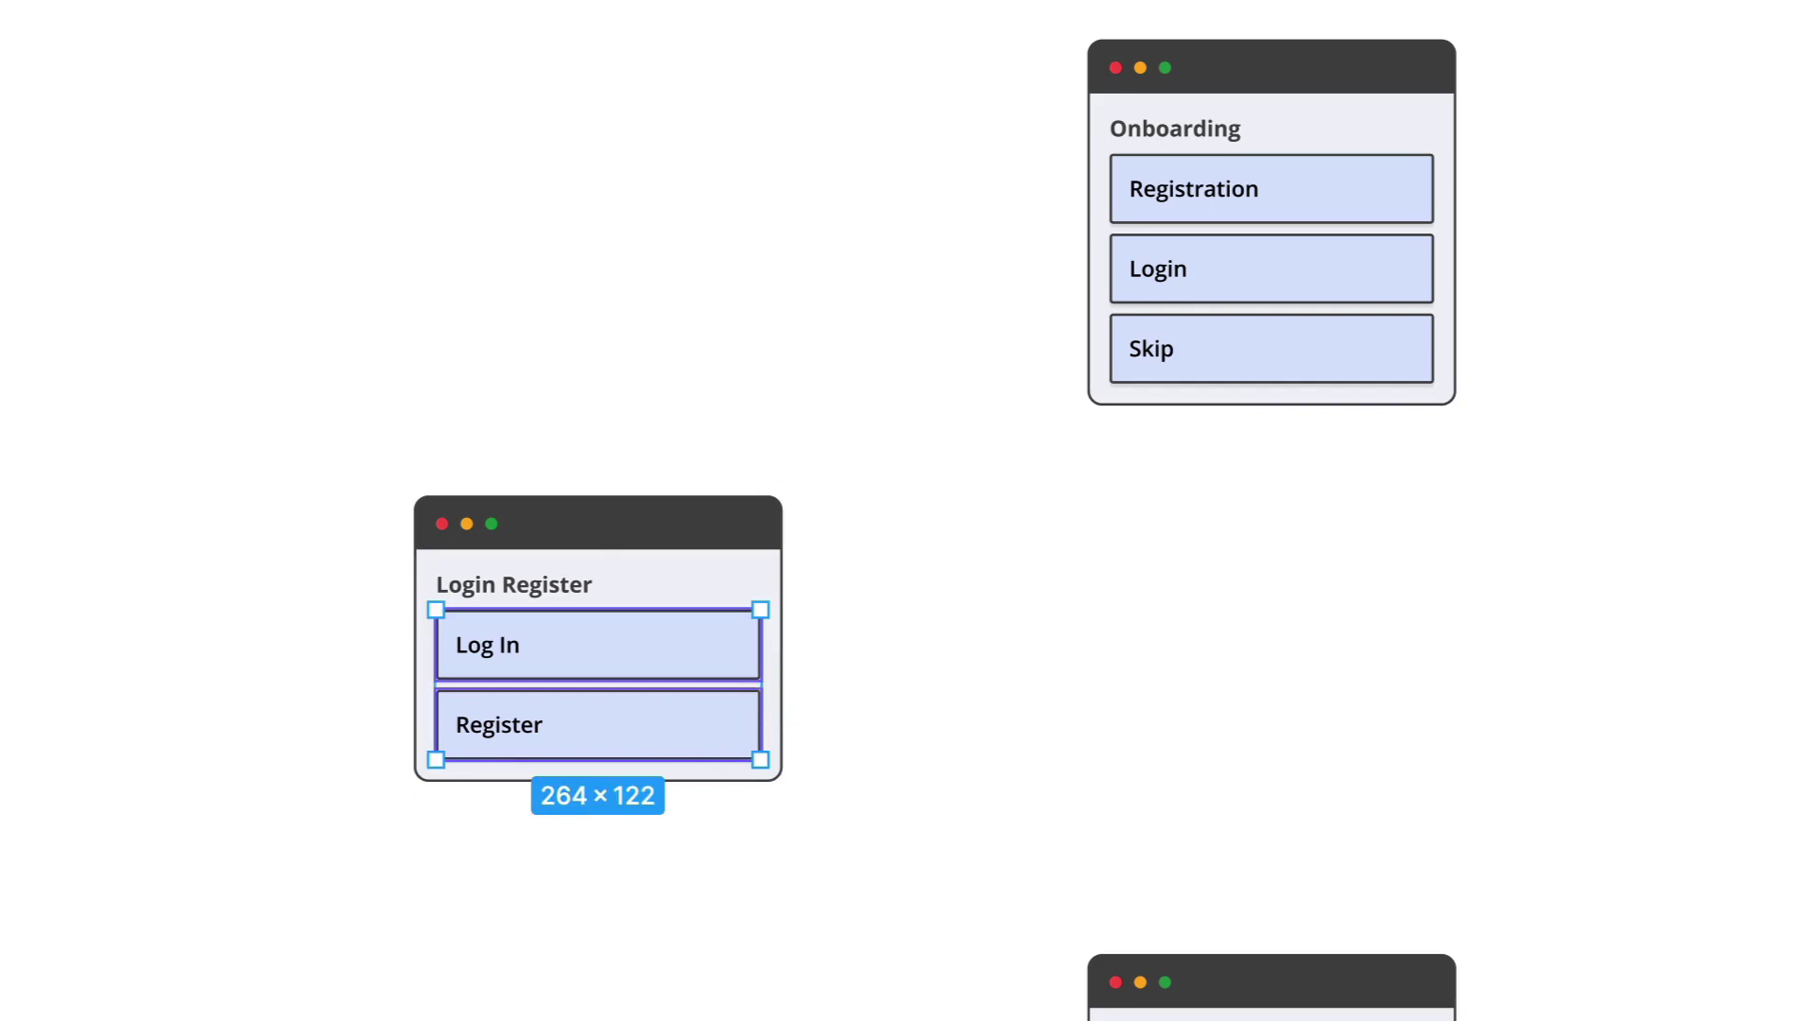
left_click(899, 587)
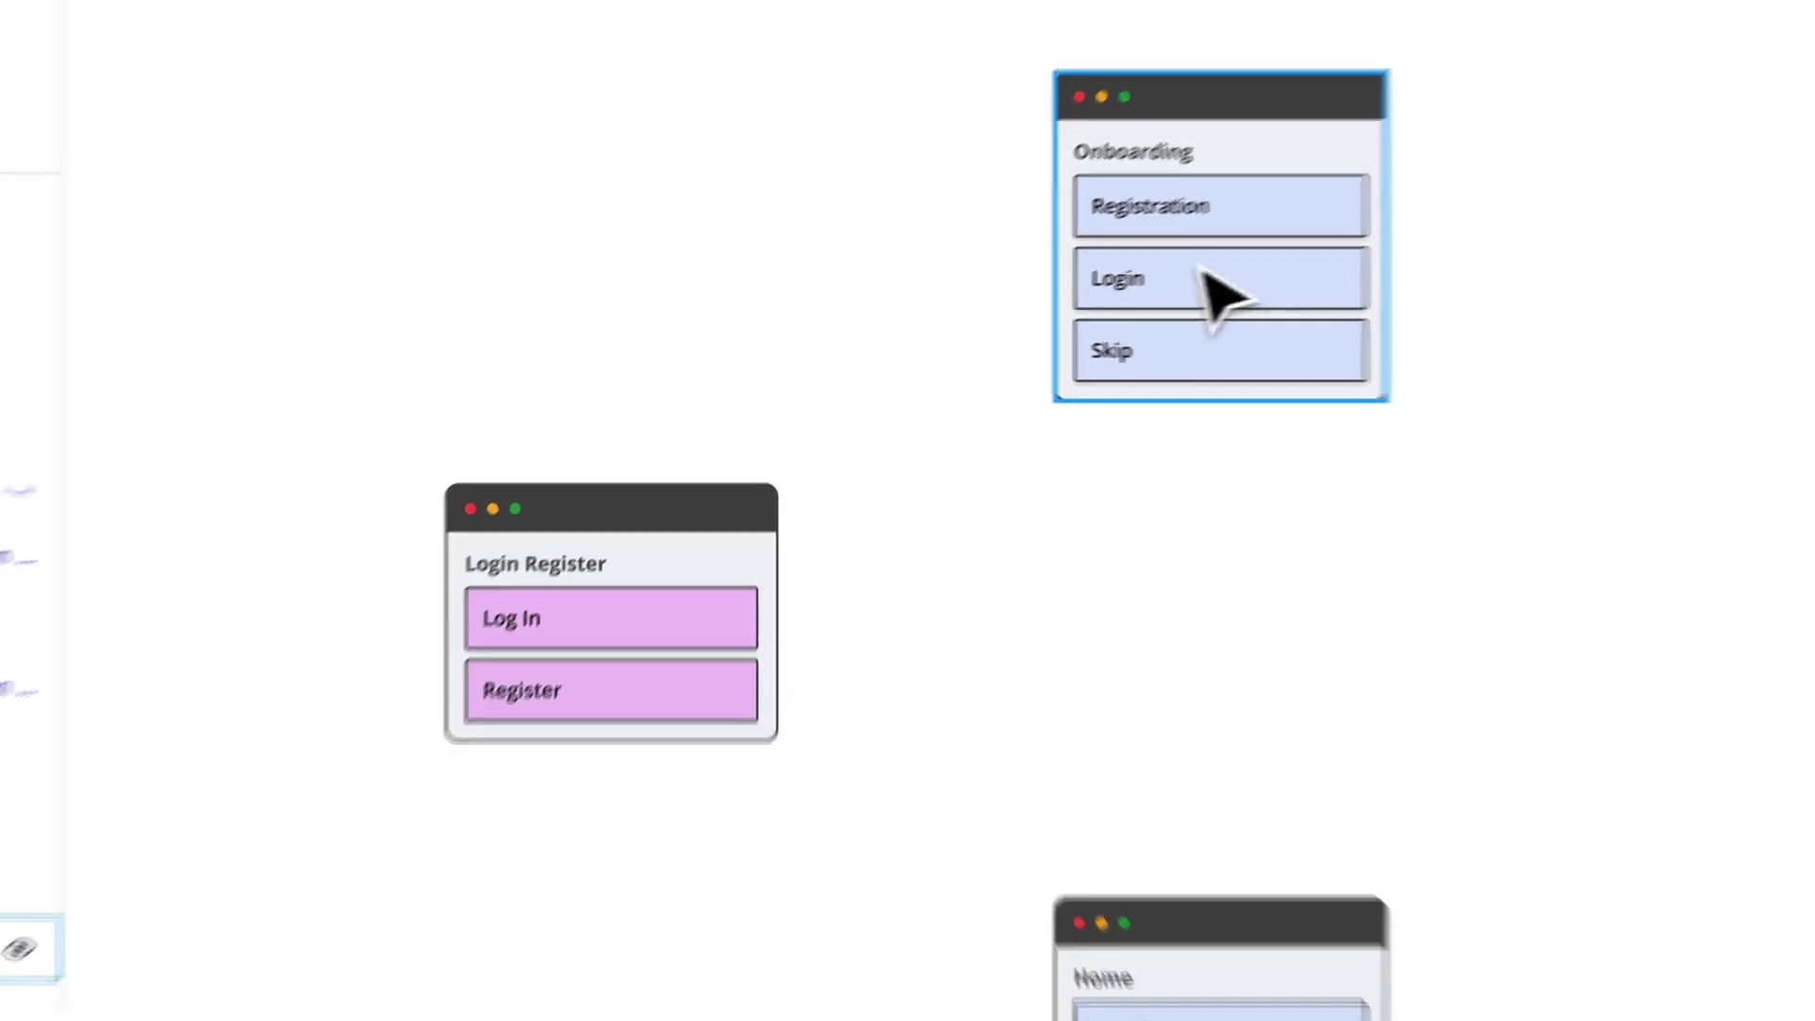
Select the Login and Registration links in the Onboarding card
left_click(1205, 284)
double_click(1206, 284)
left_click(1279, 214, "shift")
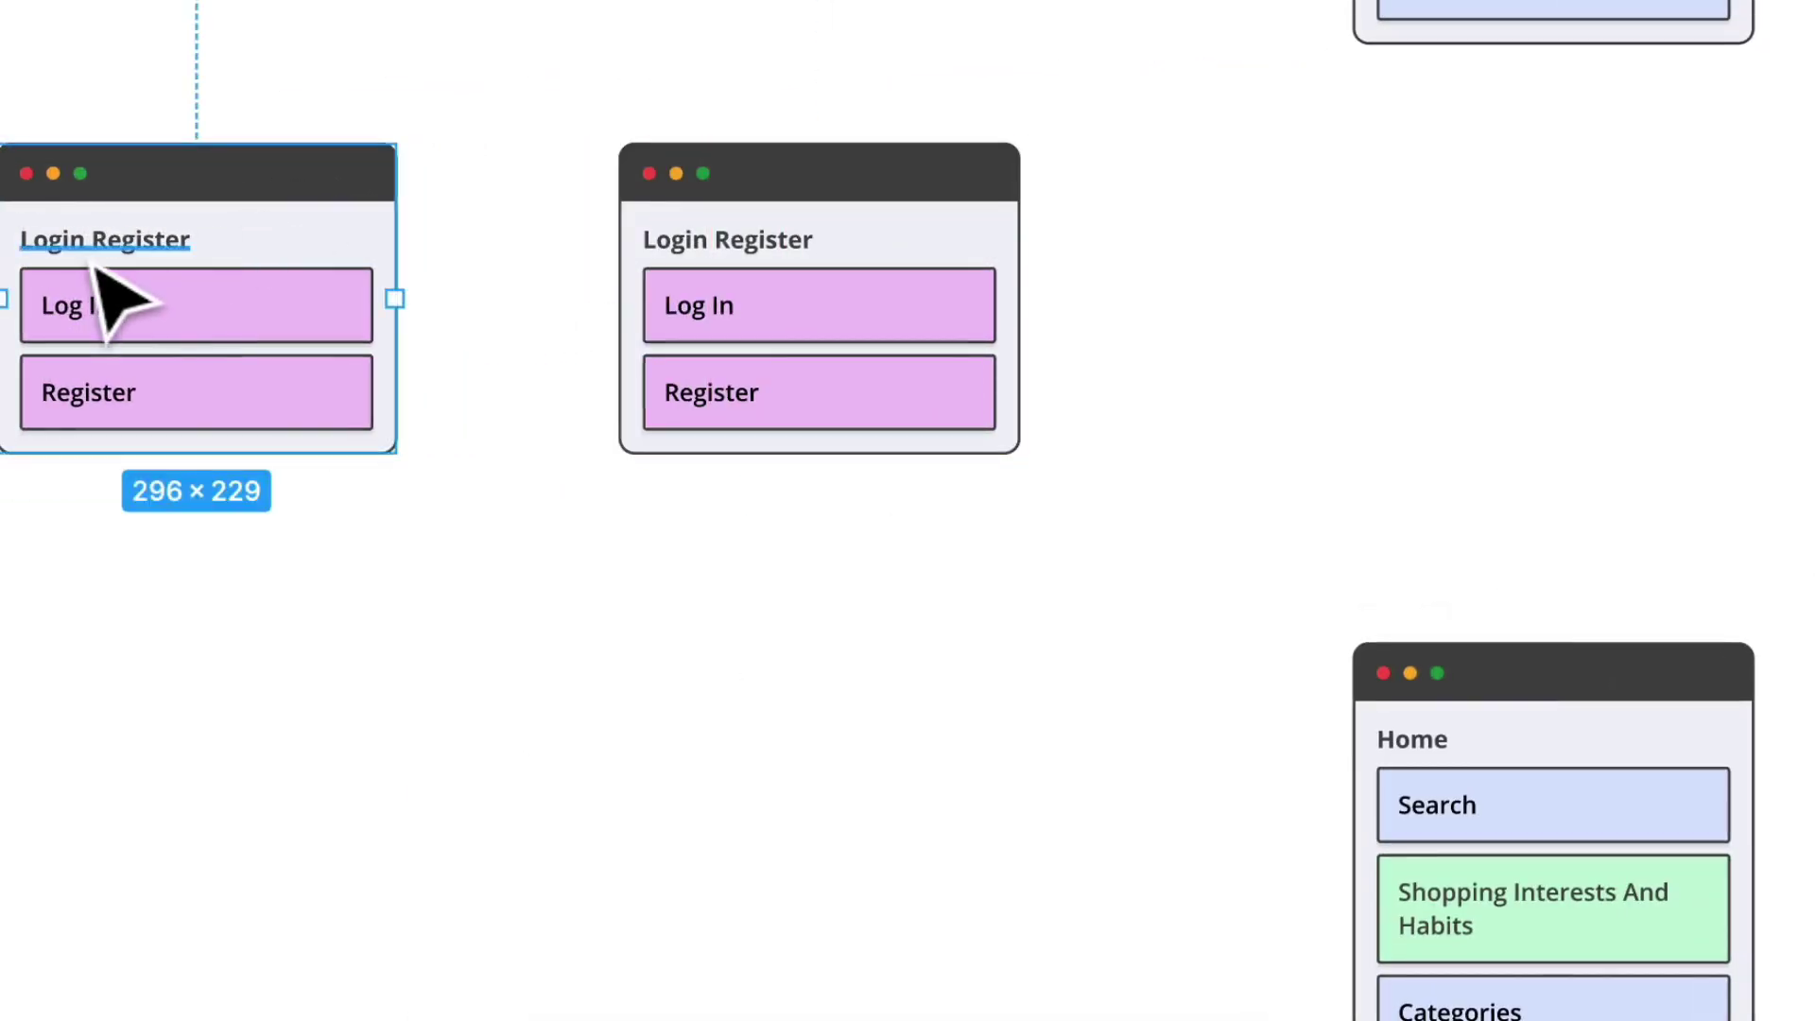
Retitle the duplicate card 'Registration' with Profile Details and Interests Details links
double_click(138, 238)
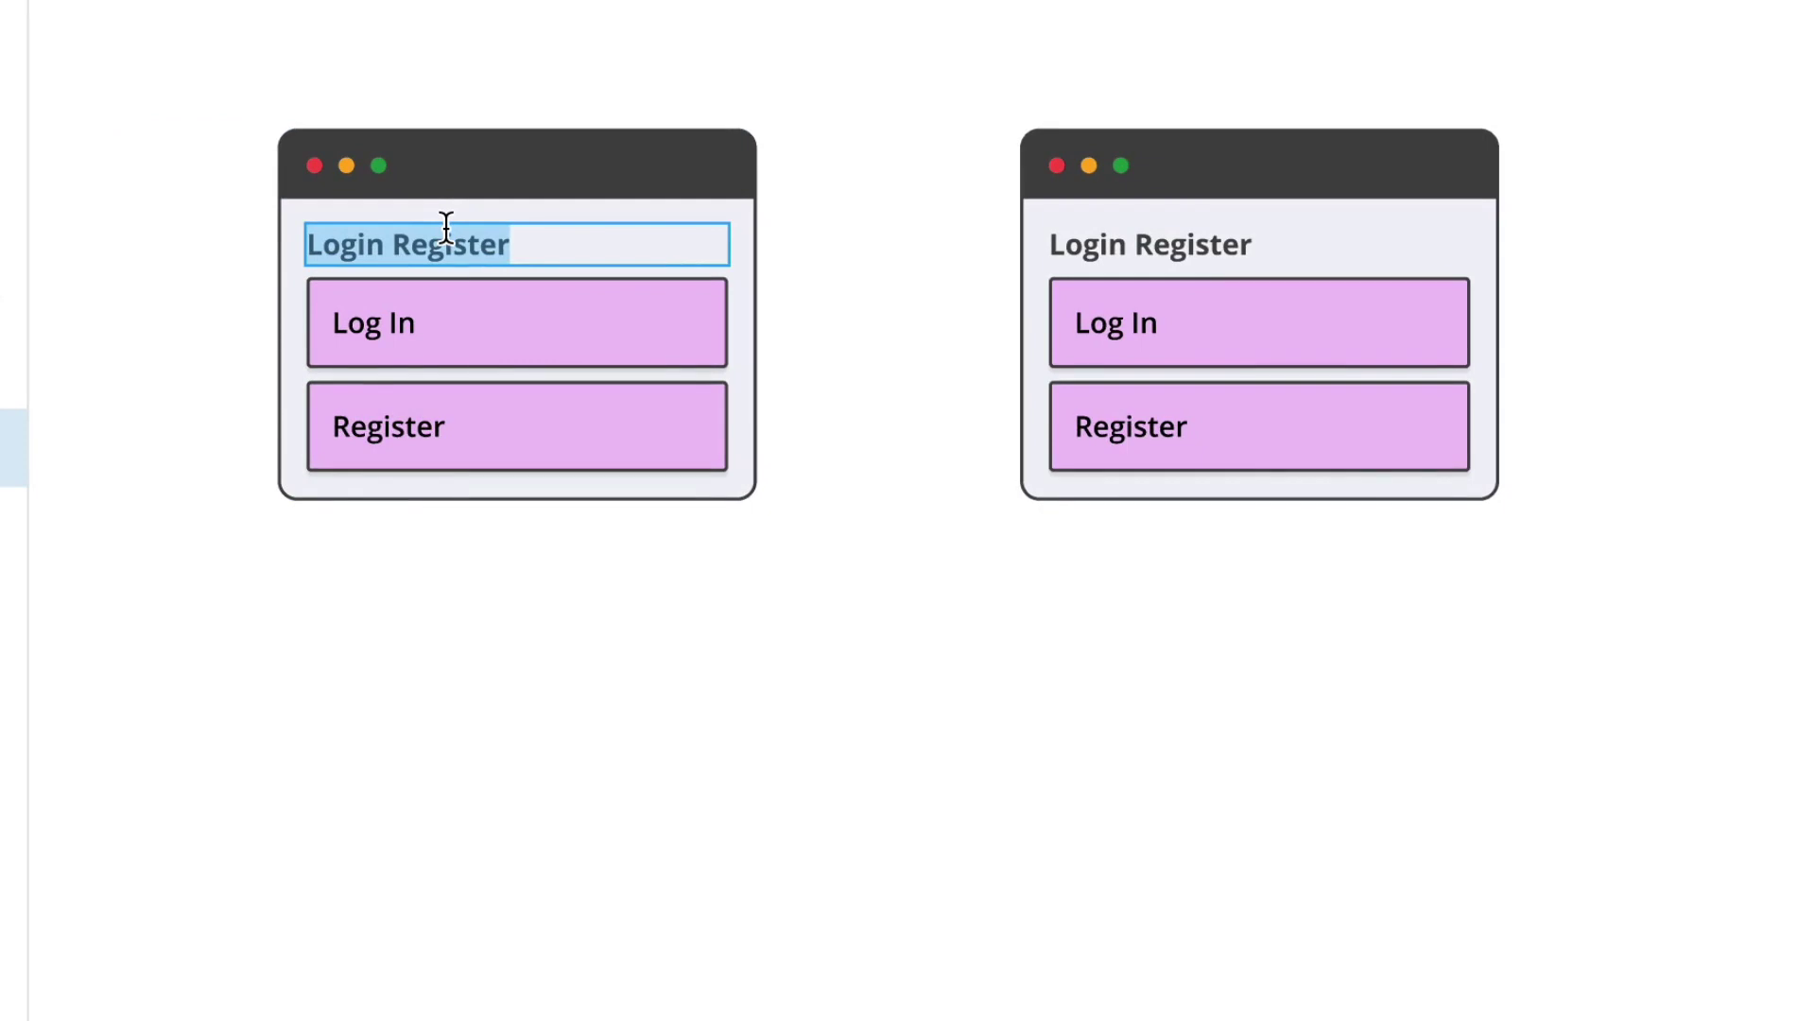
type("Regis")
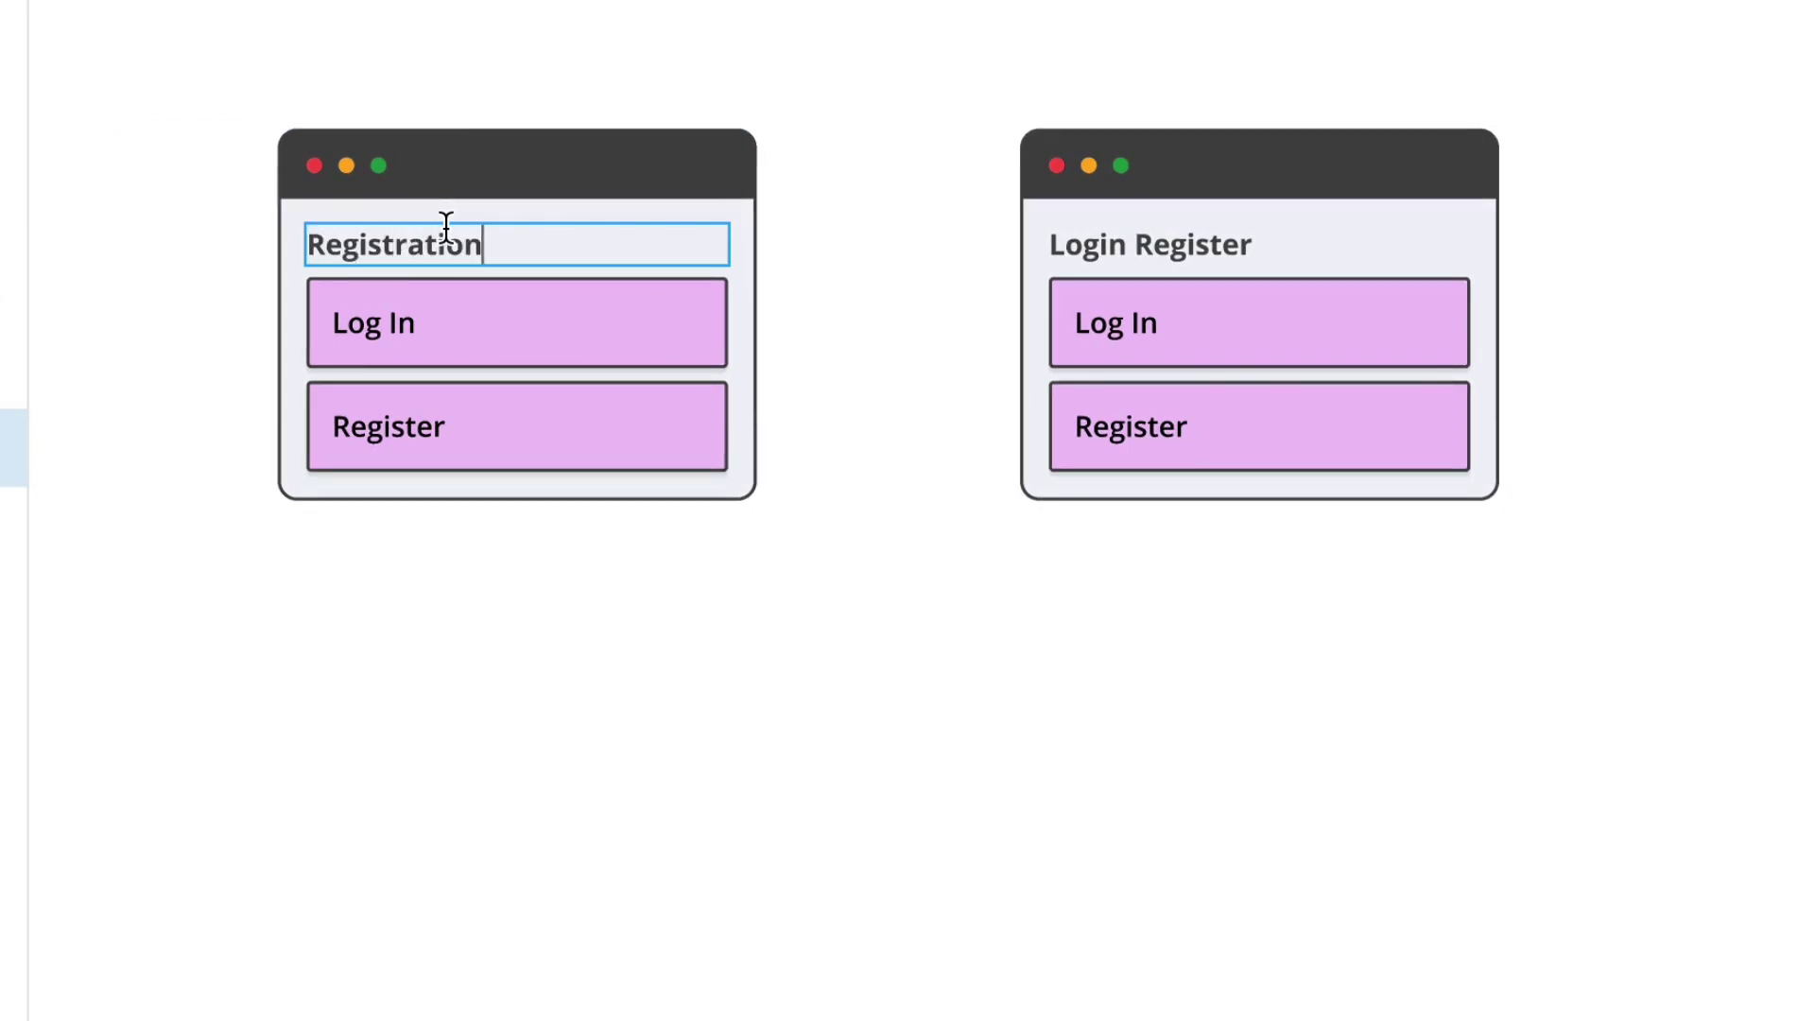
left_click(377, 315)
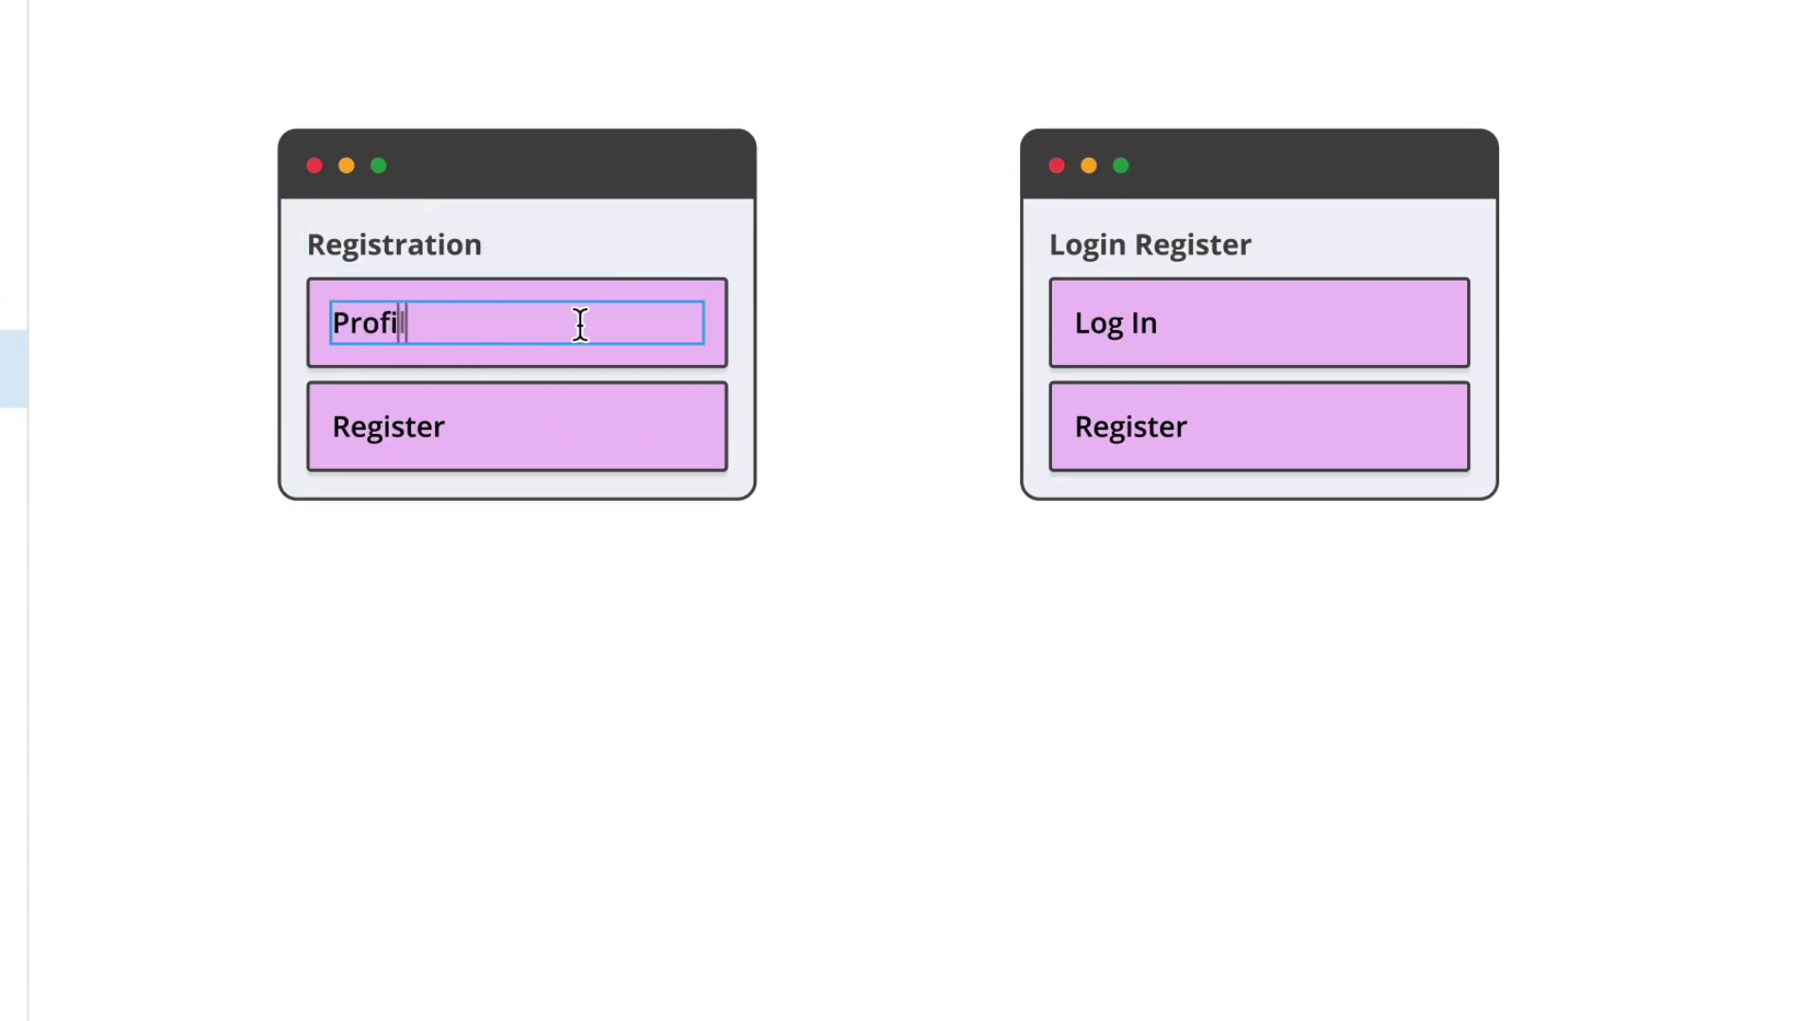
double_click(389, 437)
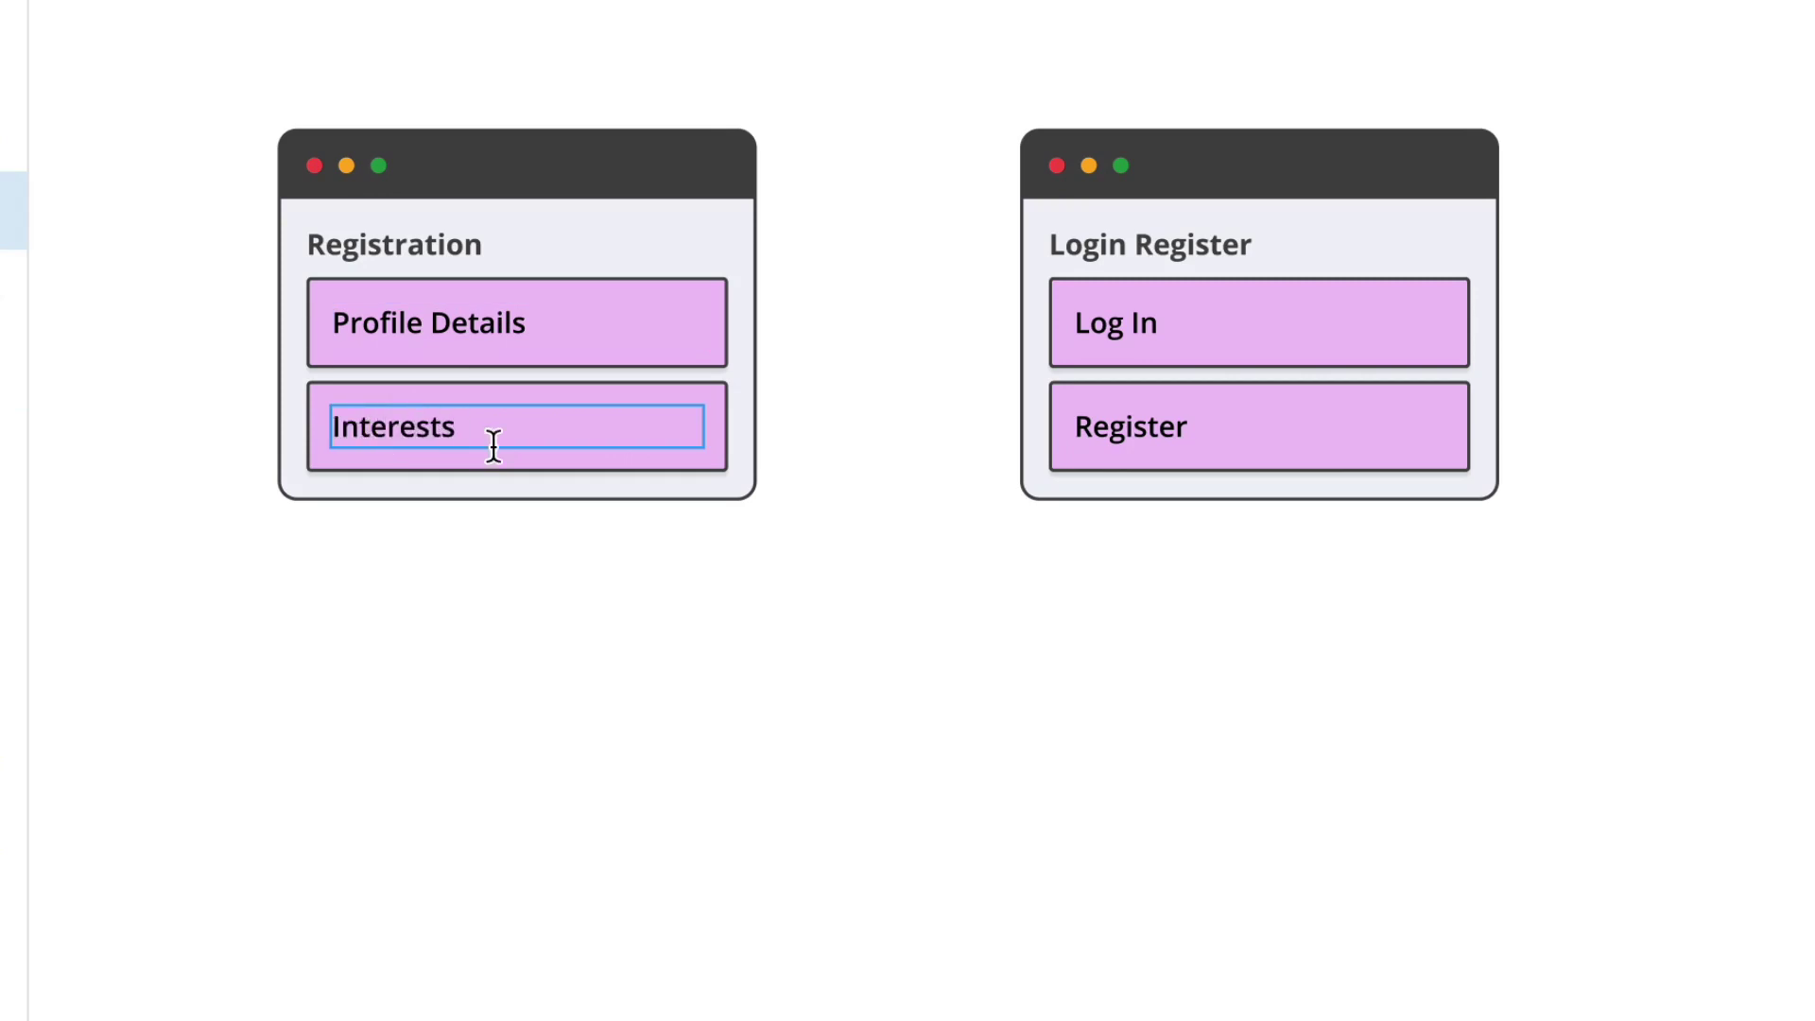
left_click(815, 708)
Align Login Register with the Deals column and place Registration above Categories
scroll(862, 586, "down", 5)
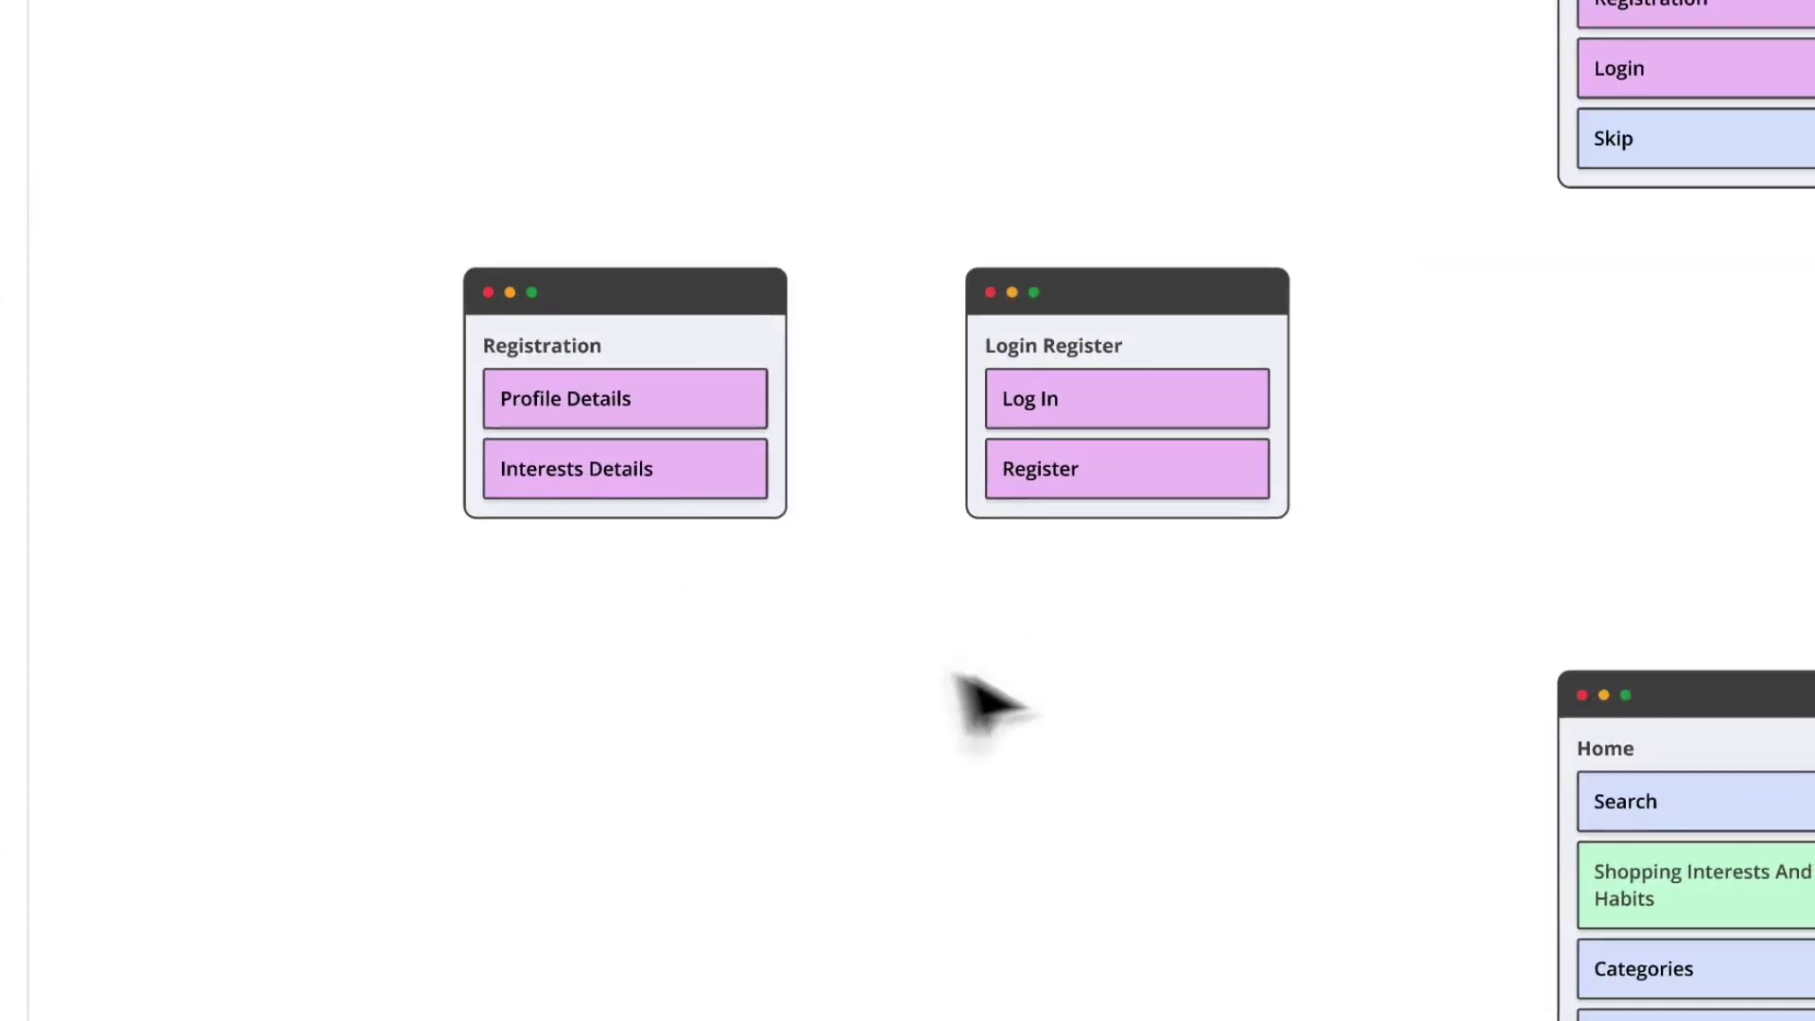
scroll(1001, 676, "right", 3)
scroll(1042, 406, "down", 3)
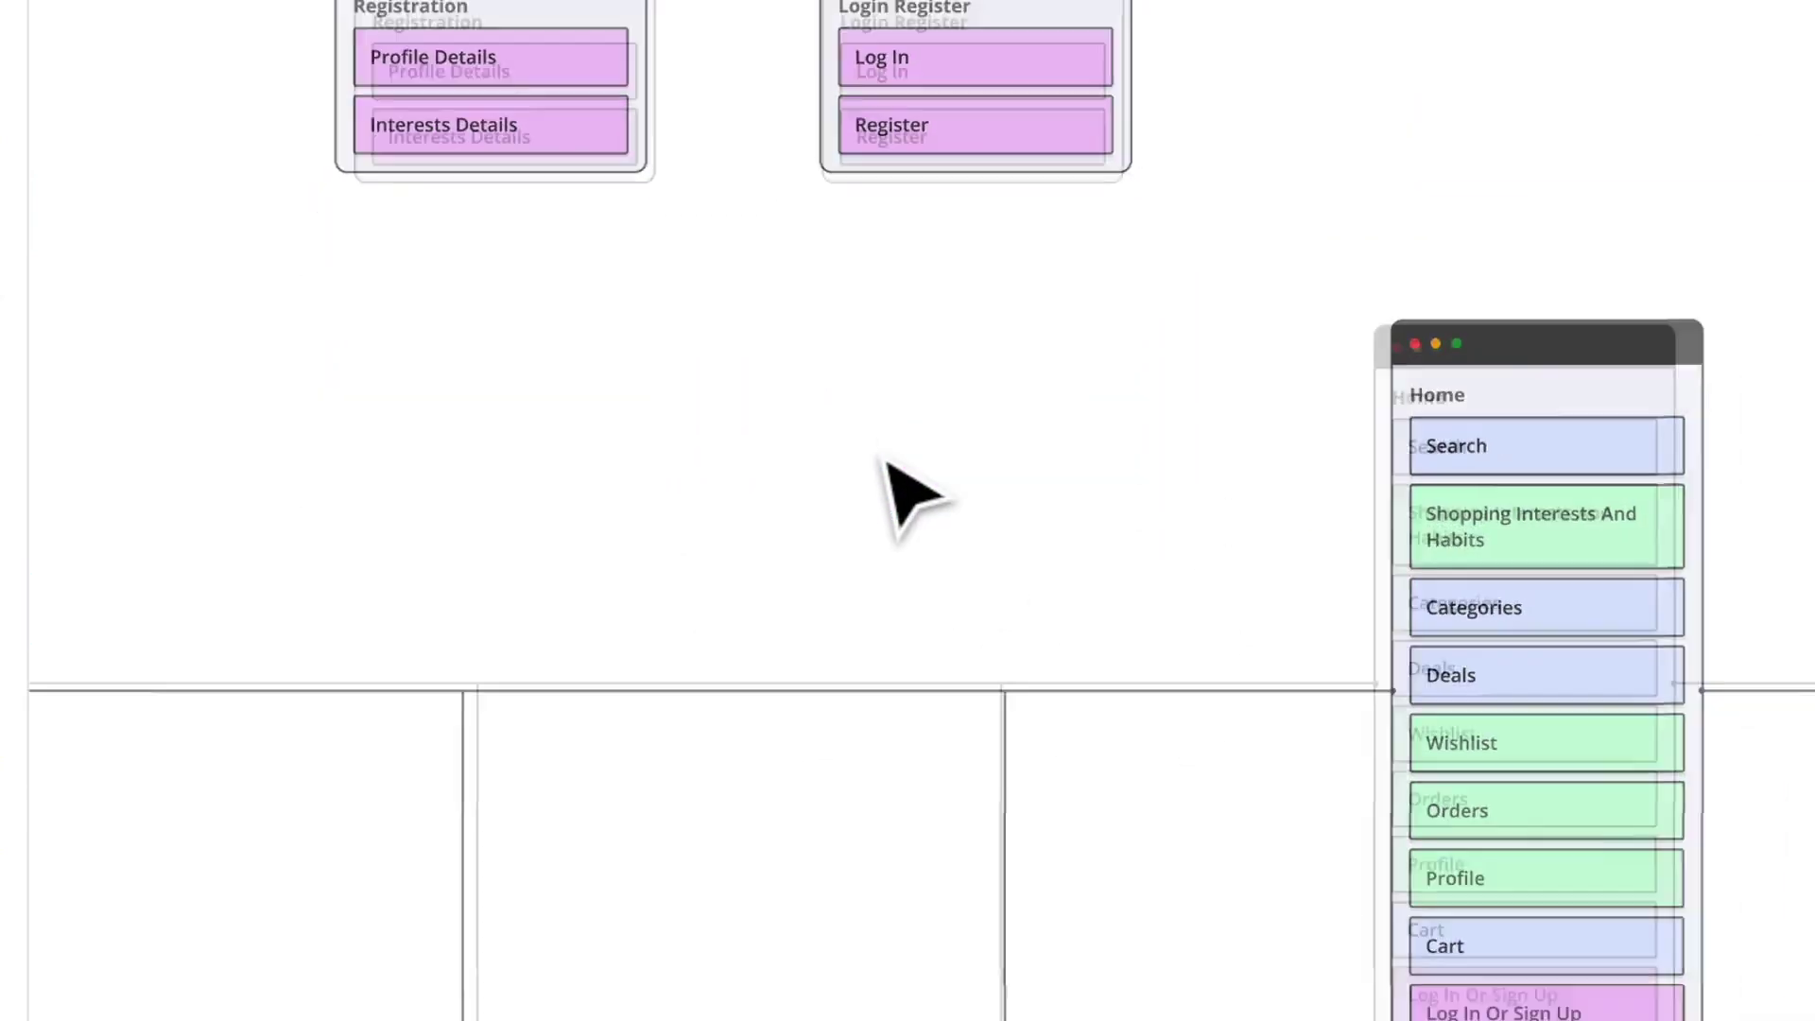
scroll(913, 494, "down", 2)
left_click(992, 284)
left_click_drag(992, 283, 1020, 133)
left_click_drag(624, 128, 602, 120)
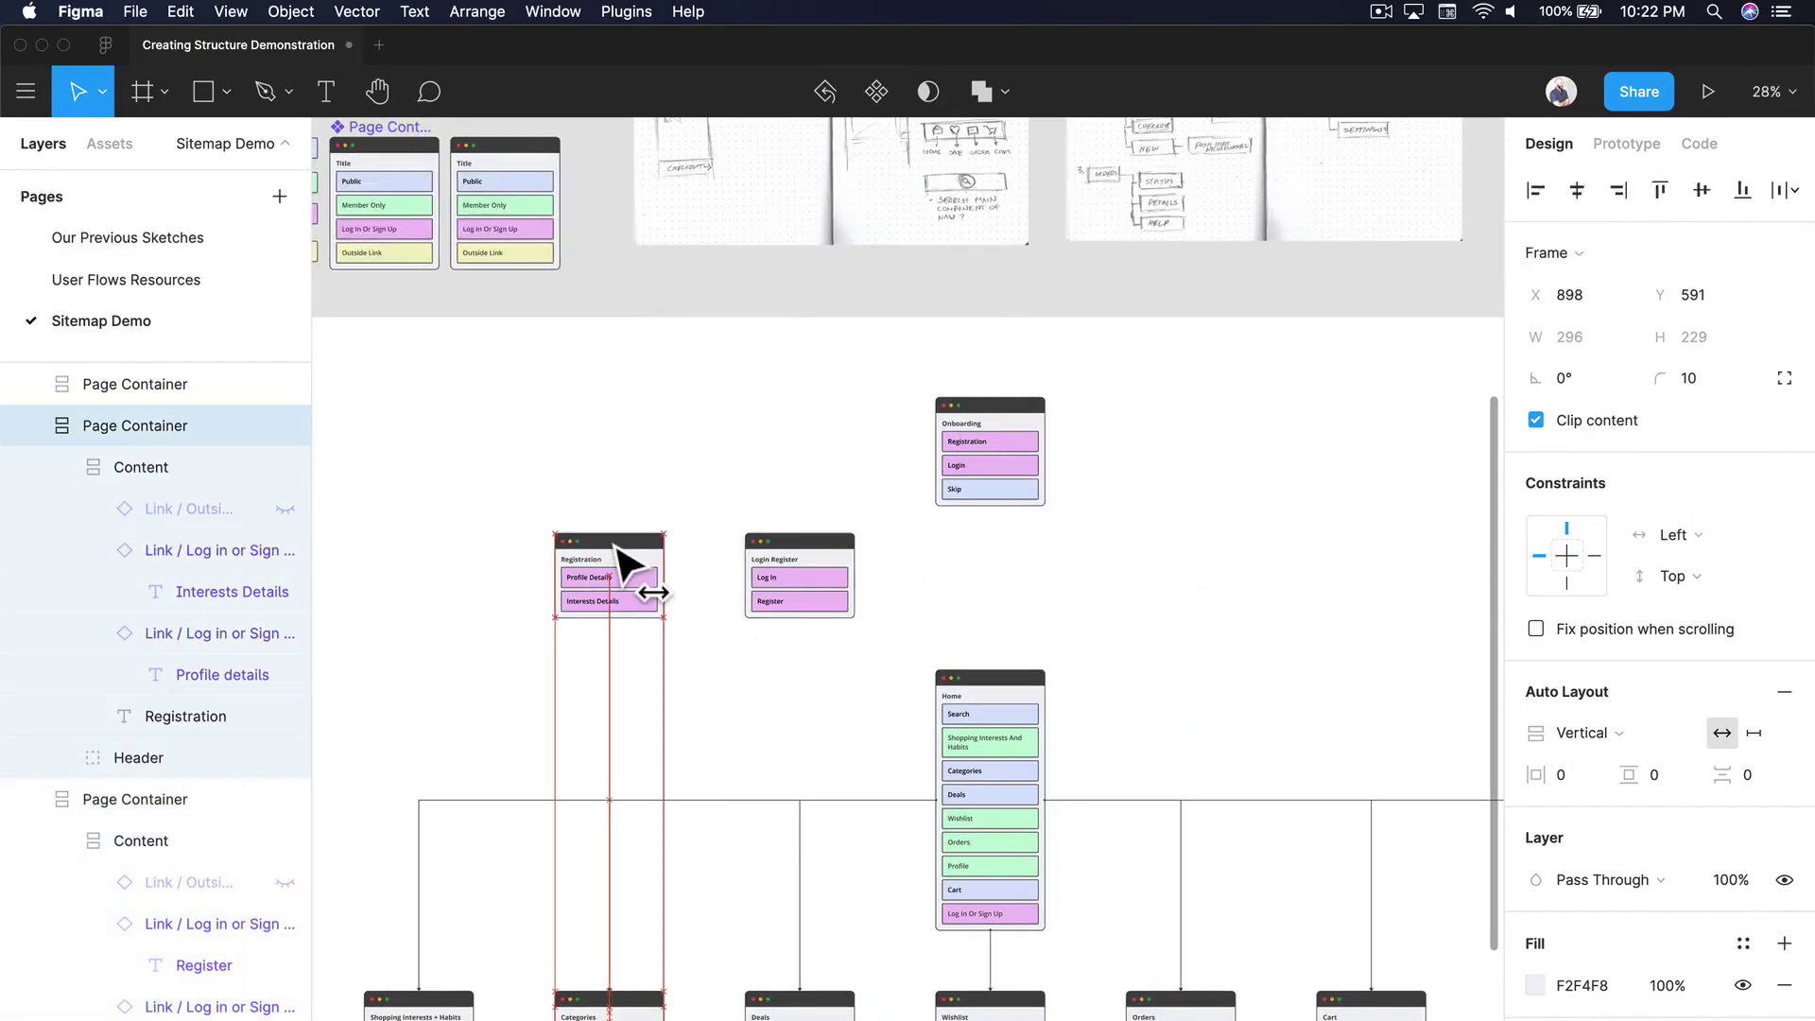
left_click_drag(624, 564, 636, 559)
left_click(1046, 558)
scroll(1045, 576, "up", 4)
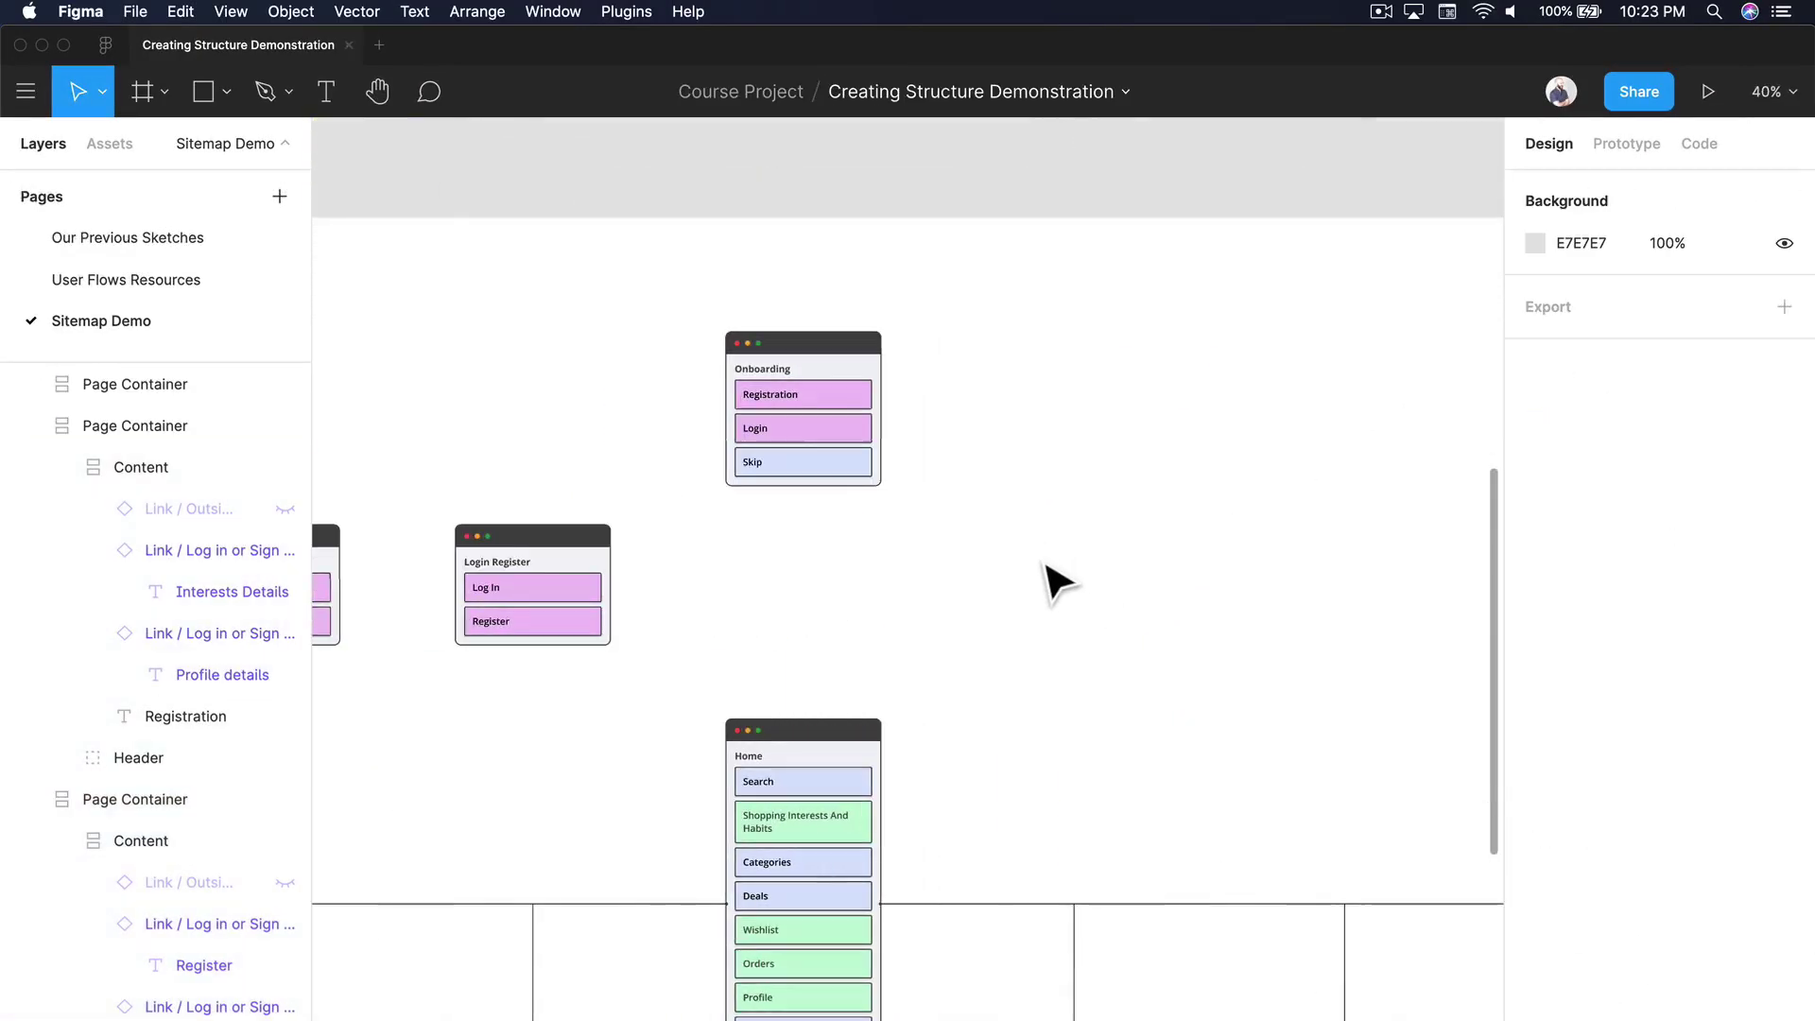
scroll(1057, 582, "right", 2)
scroll(1057, 581, "down", 3)
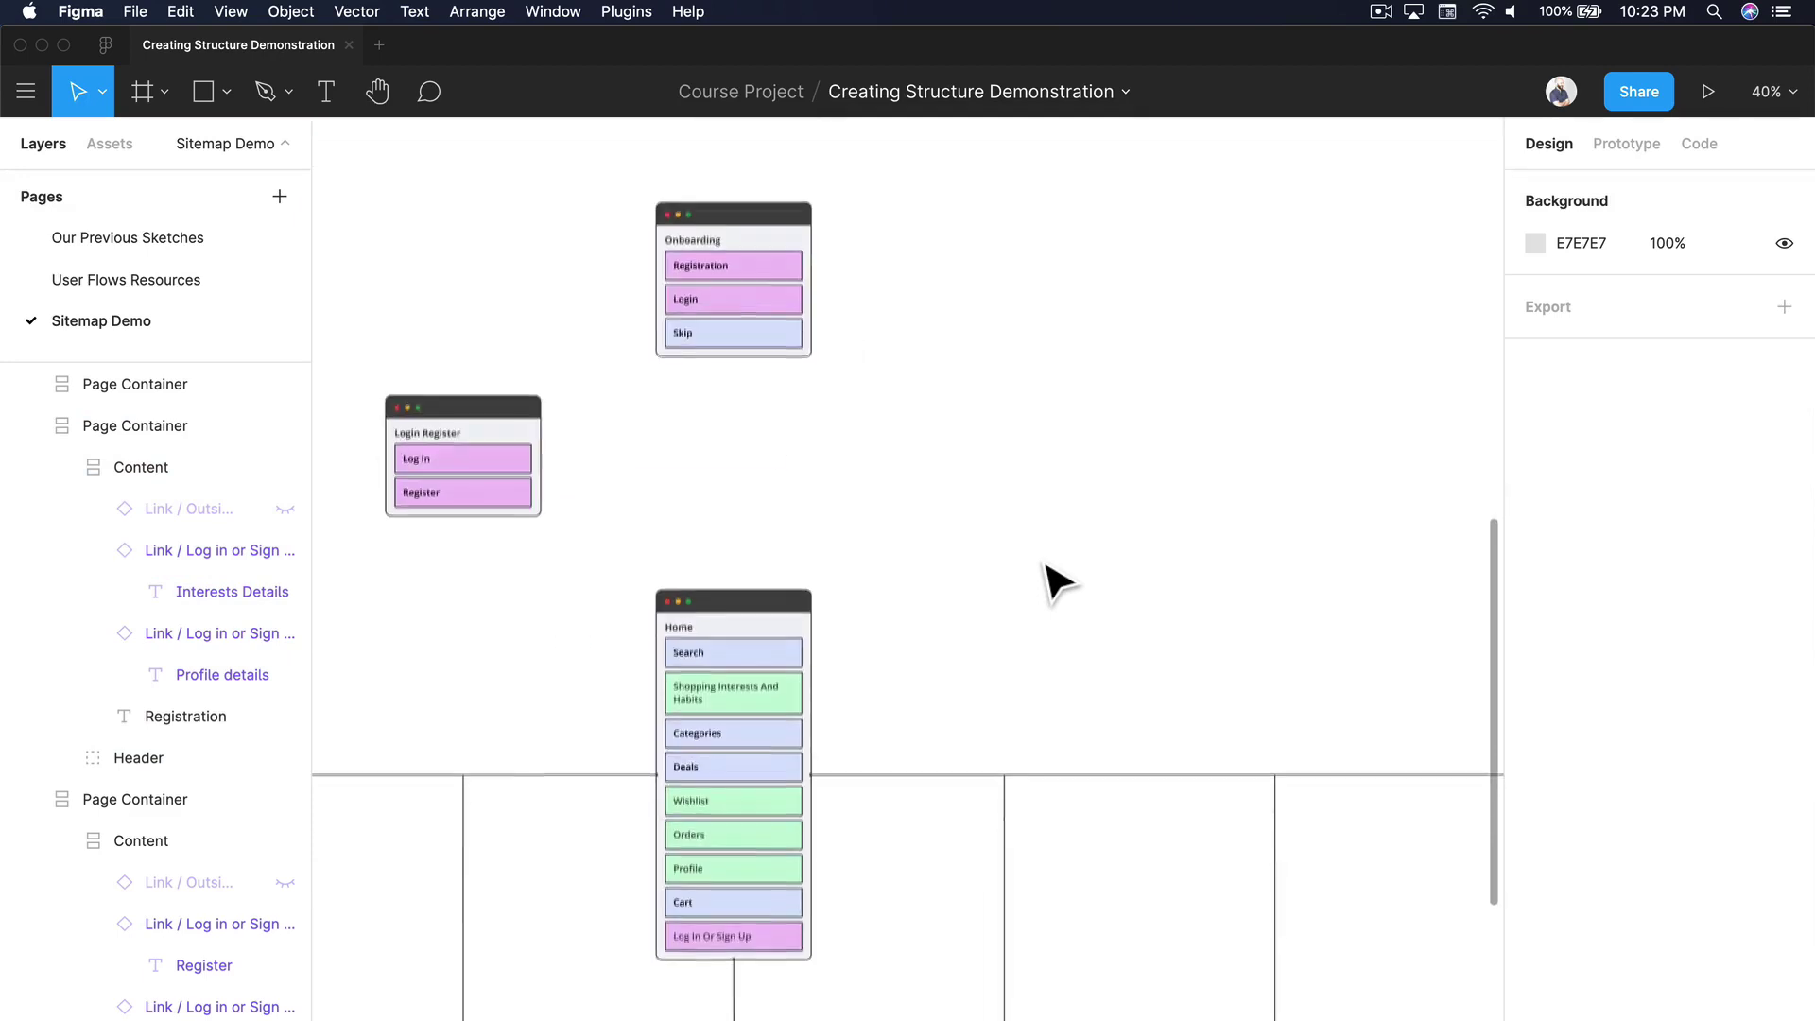
scroll(600, 555, "left", 3)
scroll(608, 555, "up", 3)
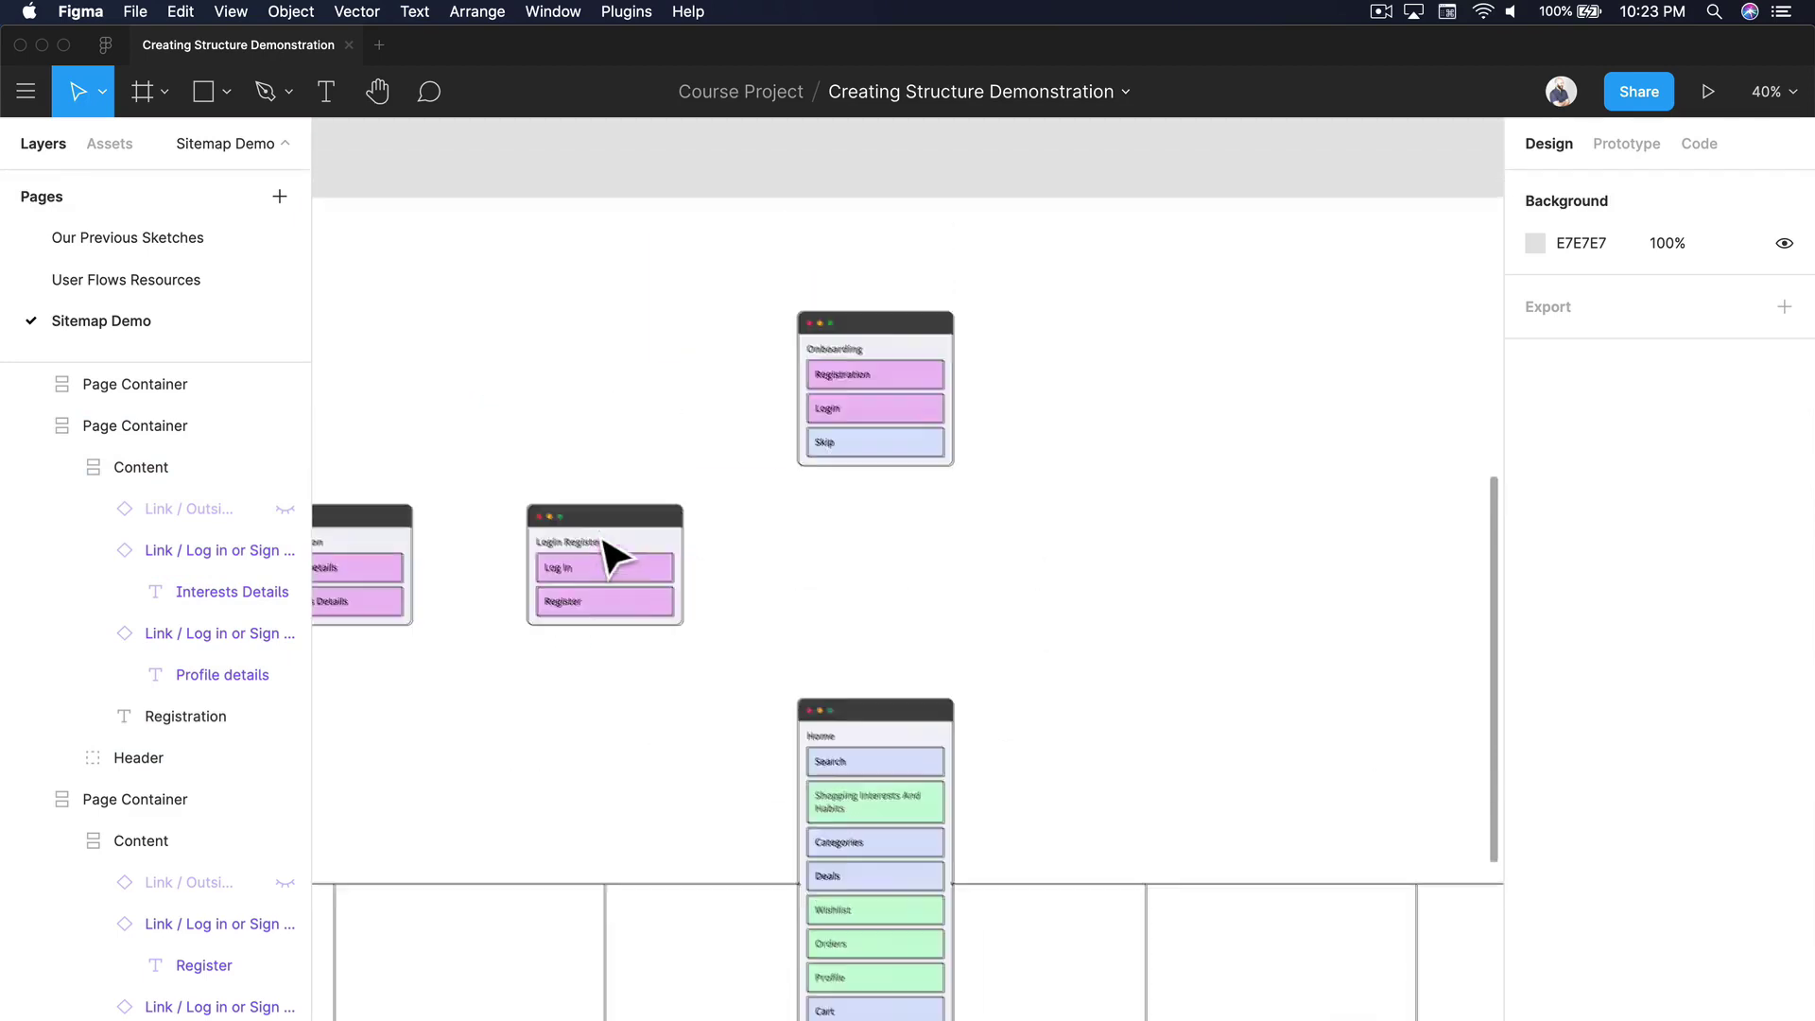
Launch the Autoflow plugin and move its panel off the Home card
left_click(602, 11)
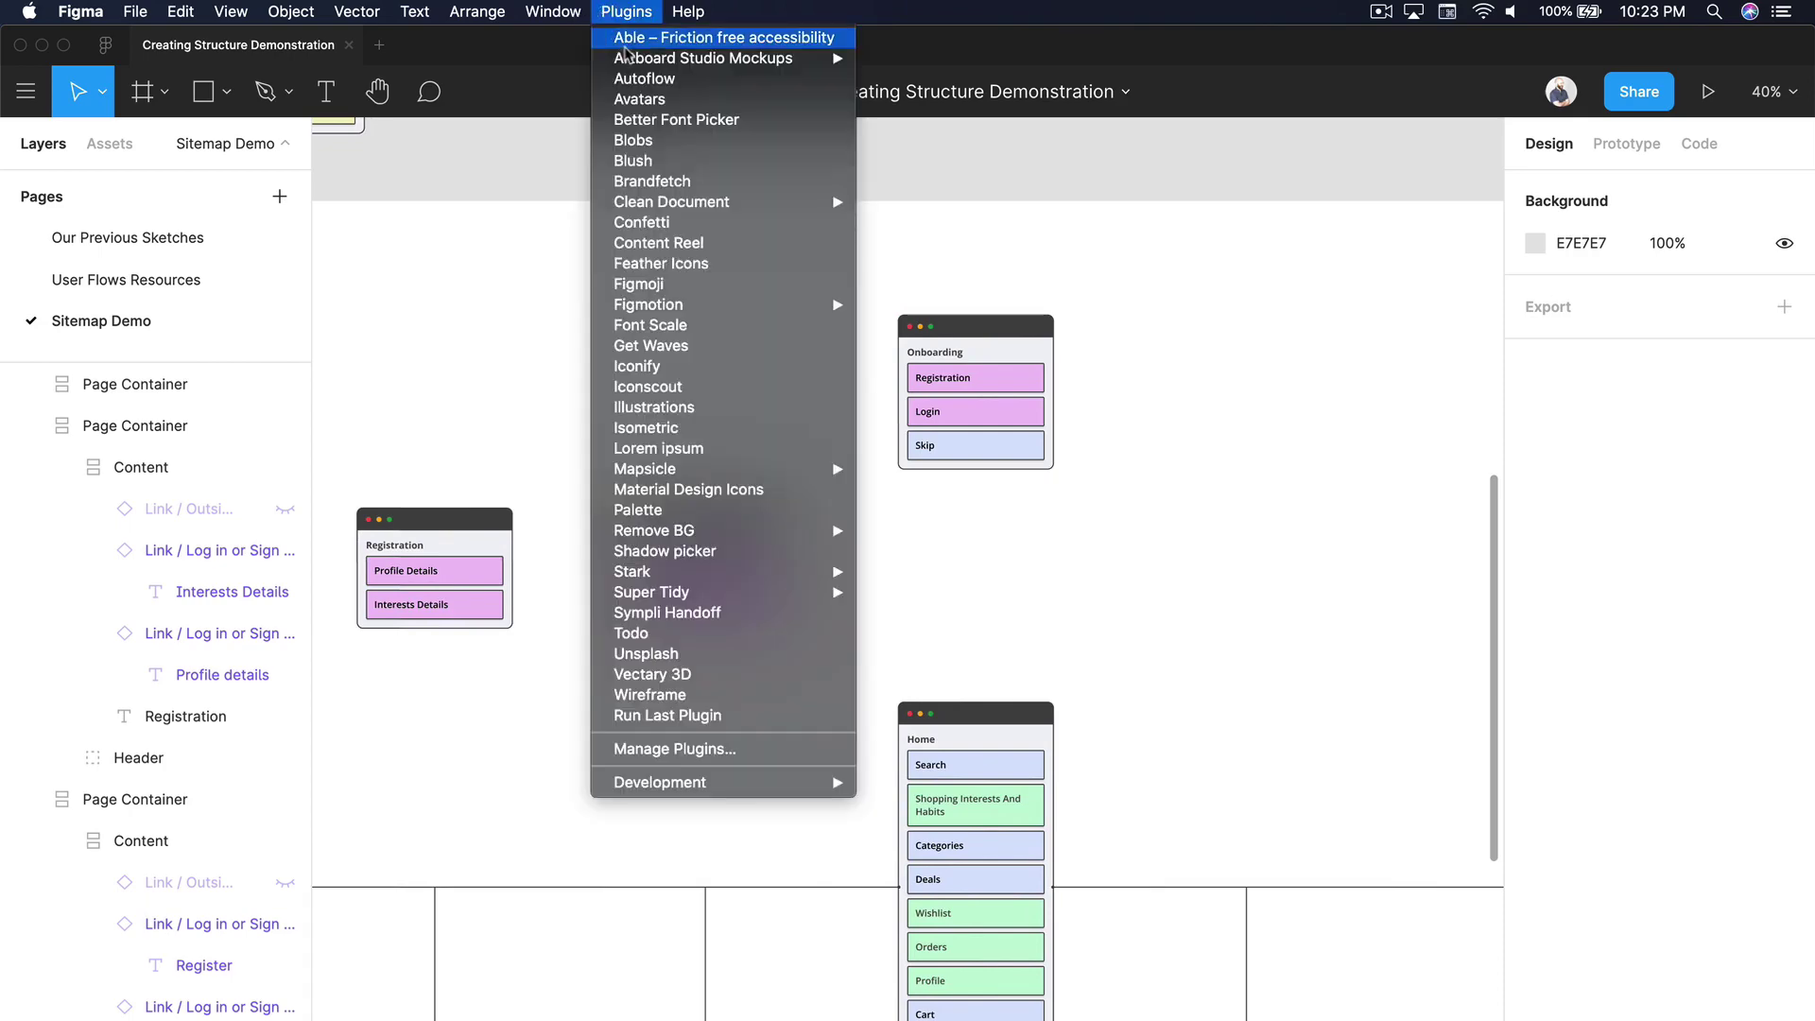
left_click(624, 81)
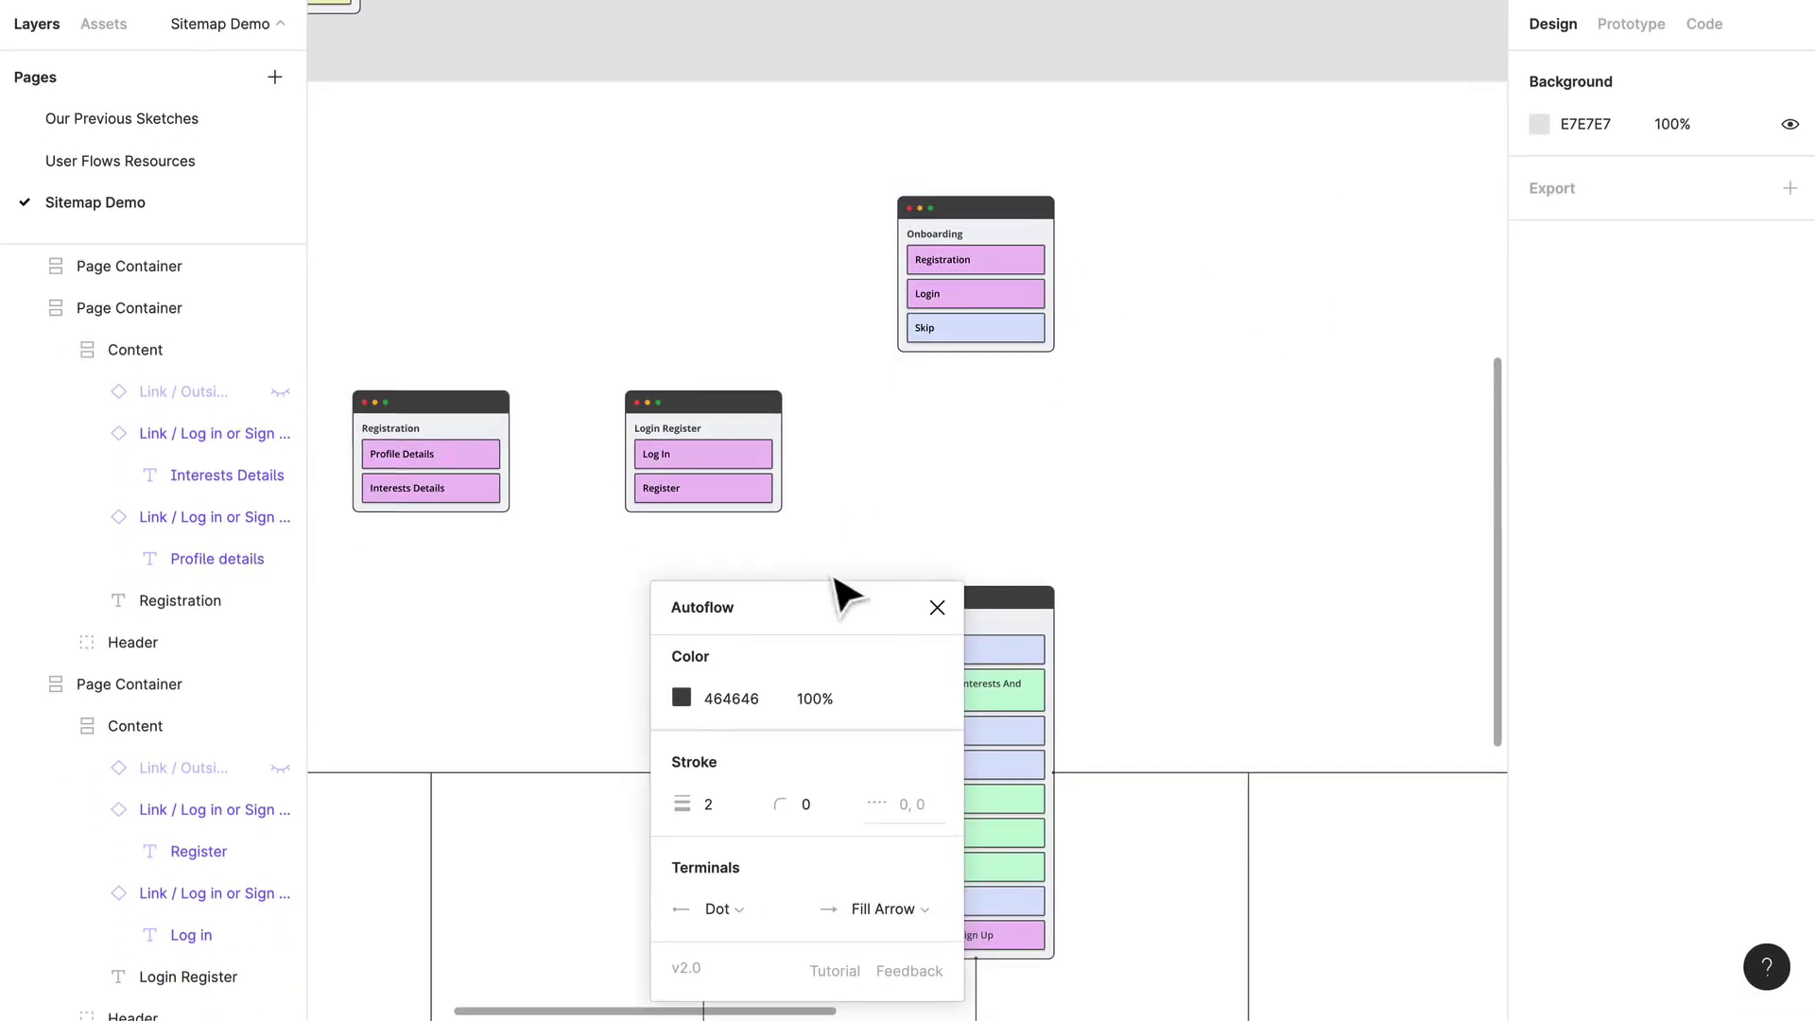
left_click_drag(842, 599, 541, 583)
Test an Onboarding-to-Home Autoflow connector, then delete it
left_click(940, 289)
left_click(1000, 635, "shift")
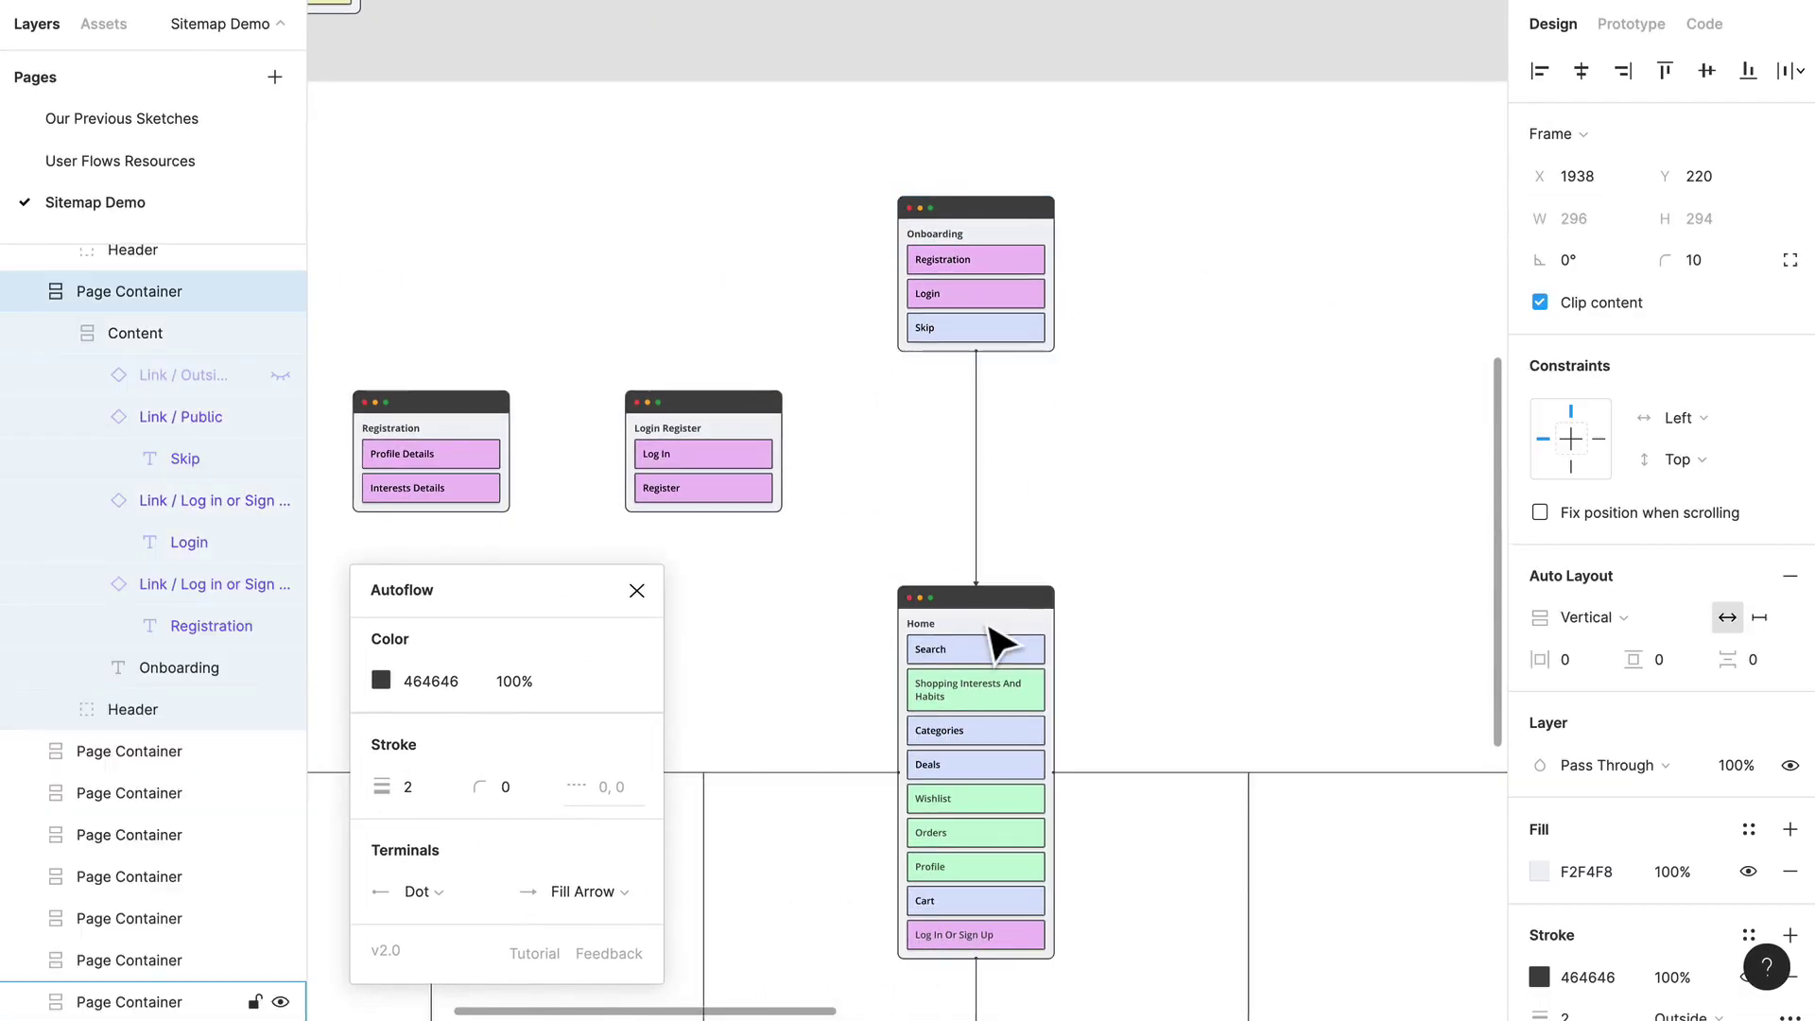
left_click(933, 457)
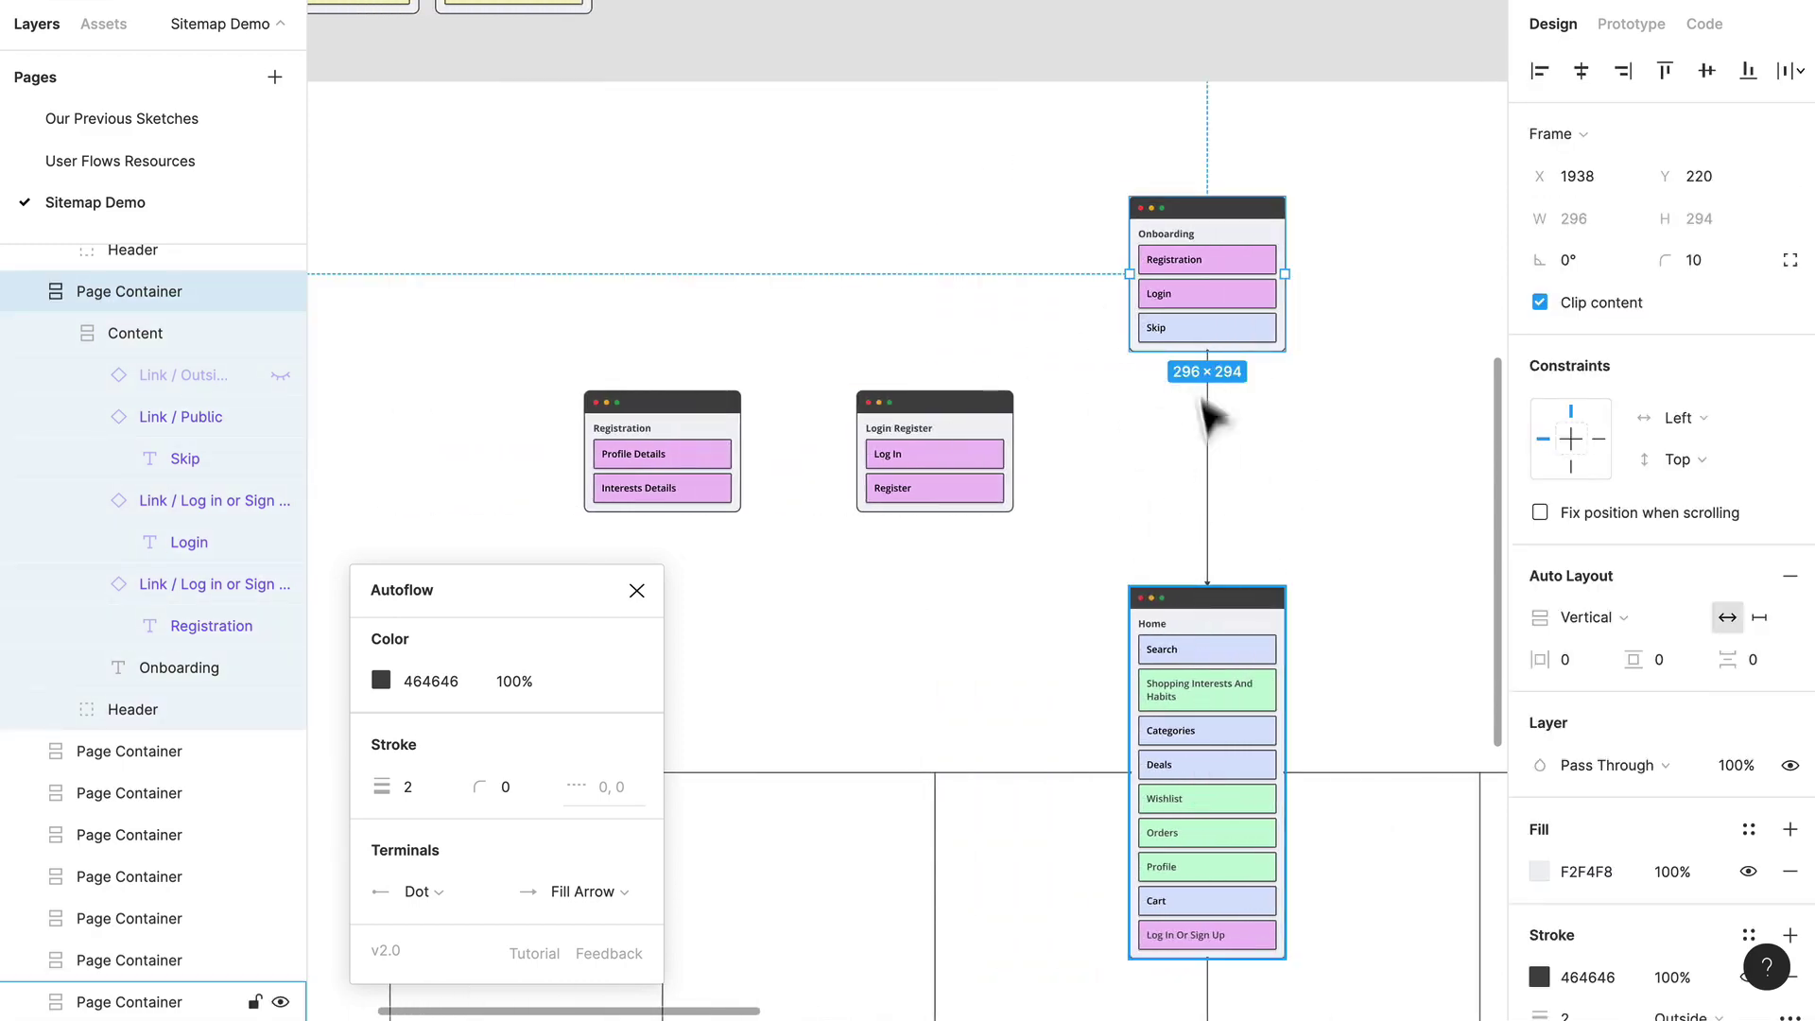
left_click(1208, 473)
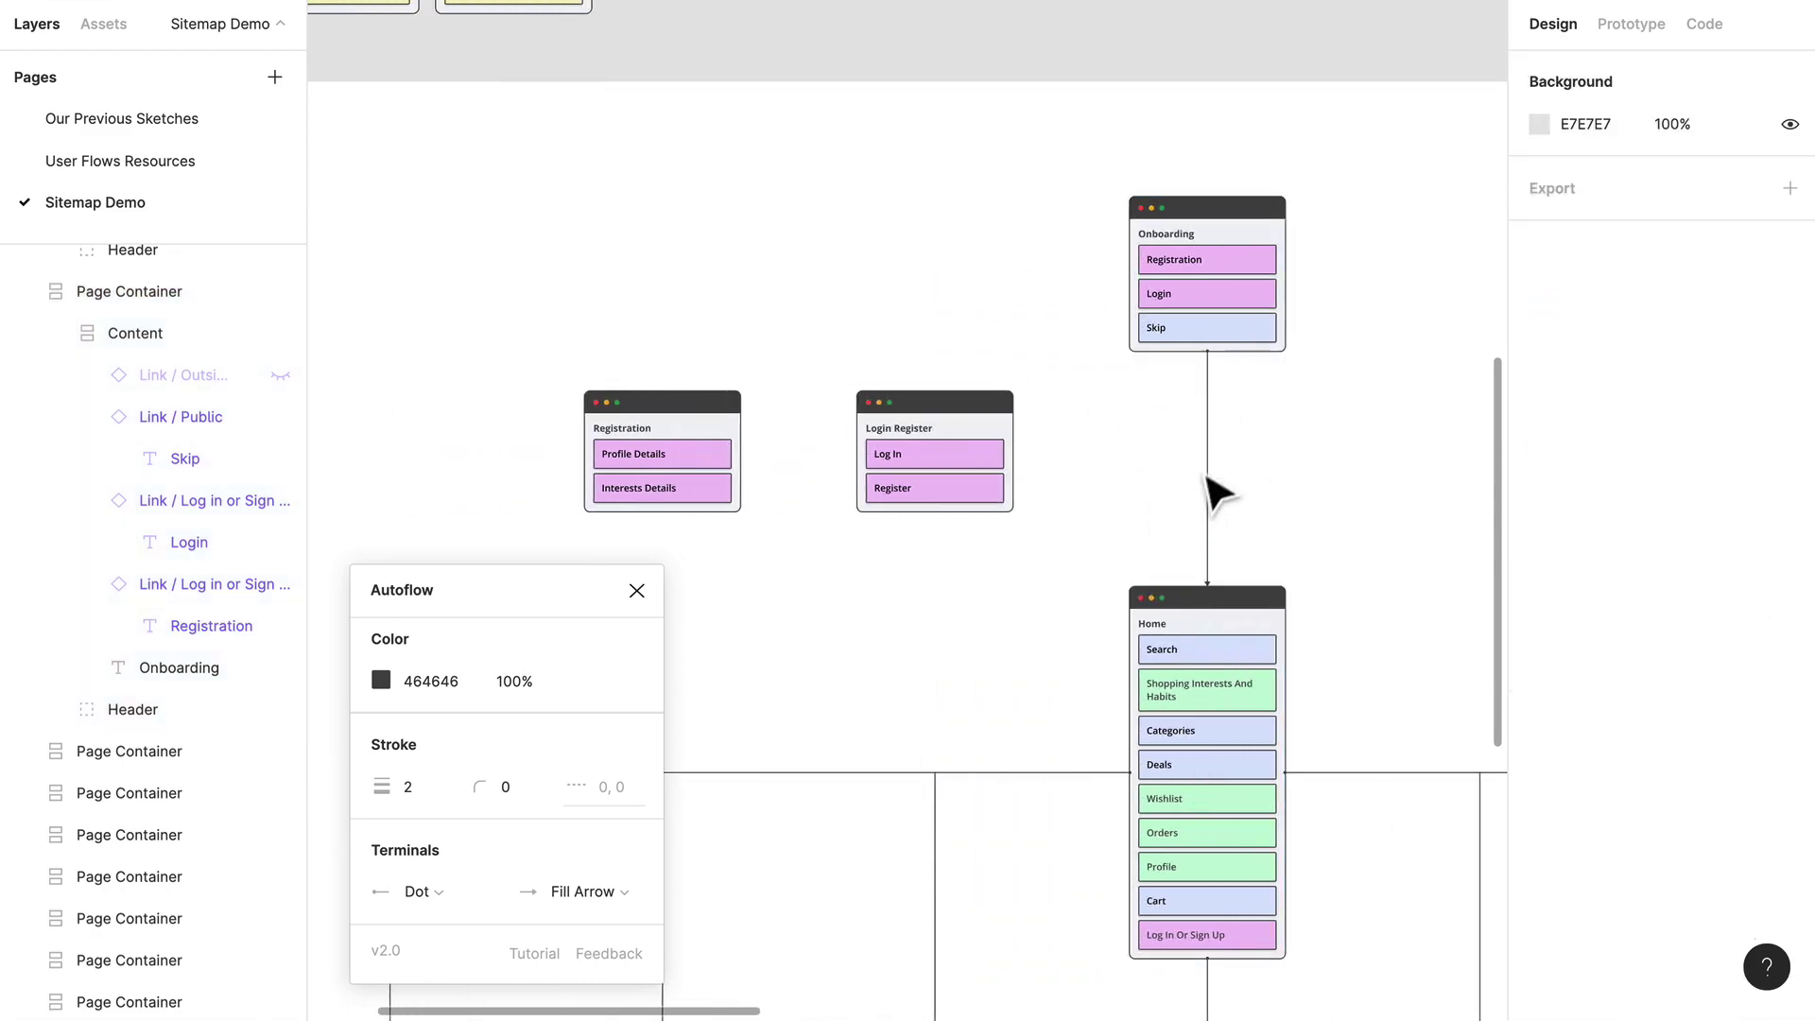
left_click(1226, 461)
key("Delete")
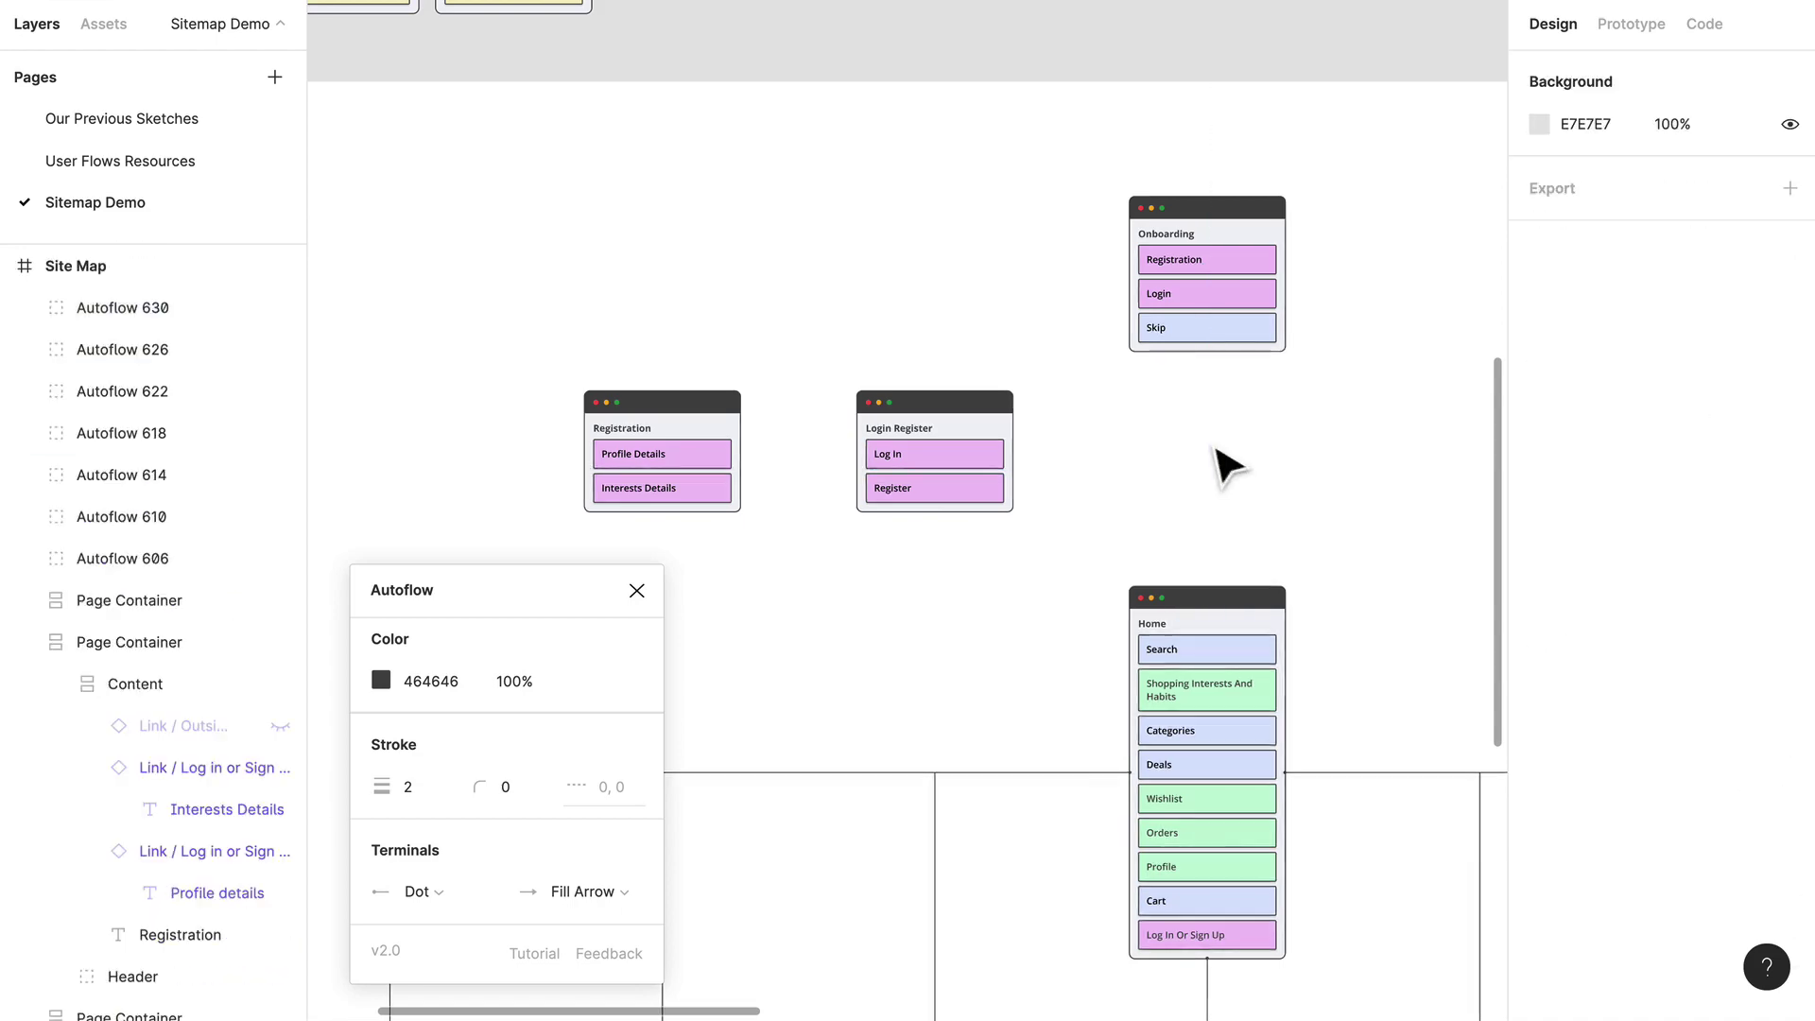
Connect Onboarding's Skip link to the Home card with an arrow
scroll(1223, 463, "up", 2)
left_click(1256, 293)
left_click(1238, 314)
left_click(1238, 314)
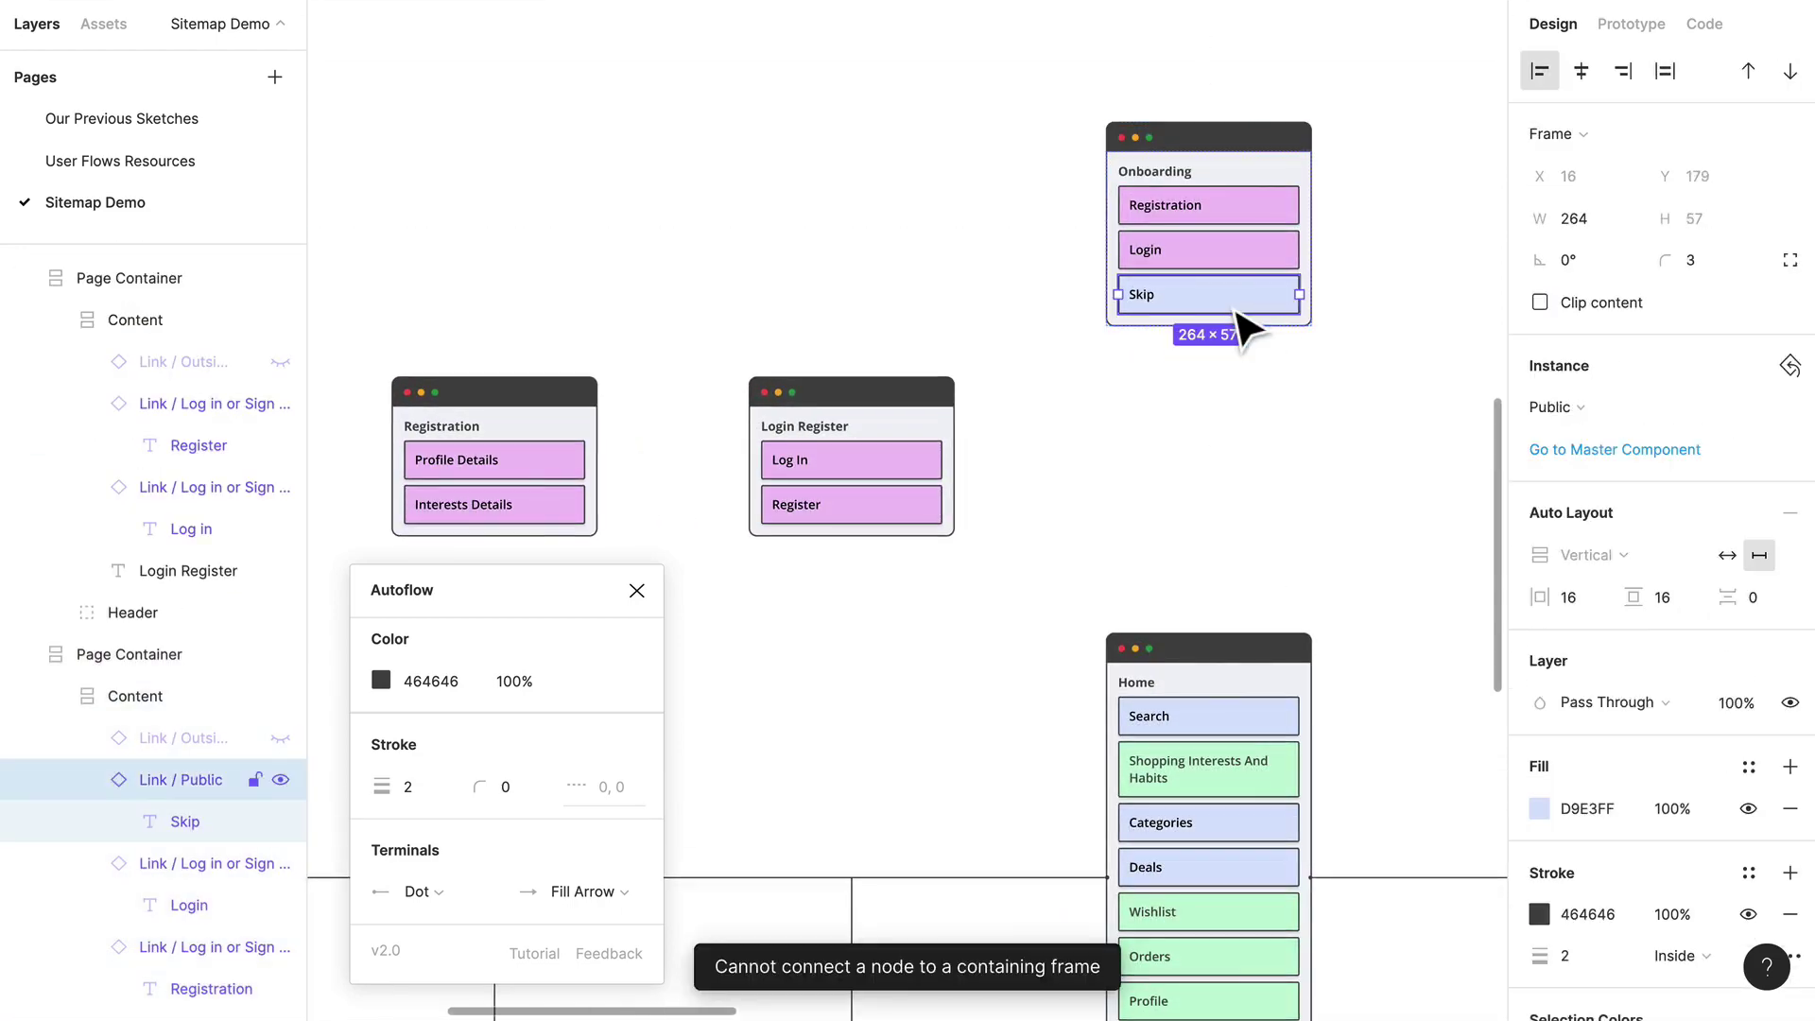
left_click(1215, 671, "shift")
left_click(1321, 519)
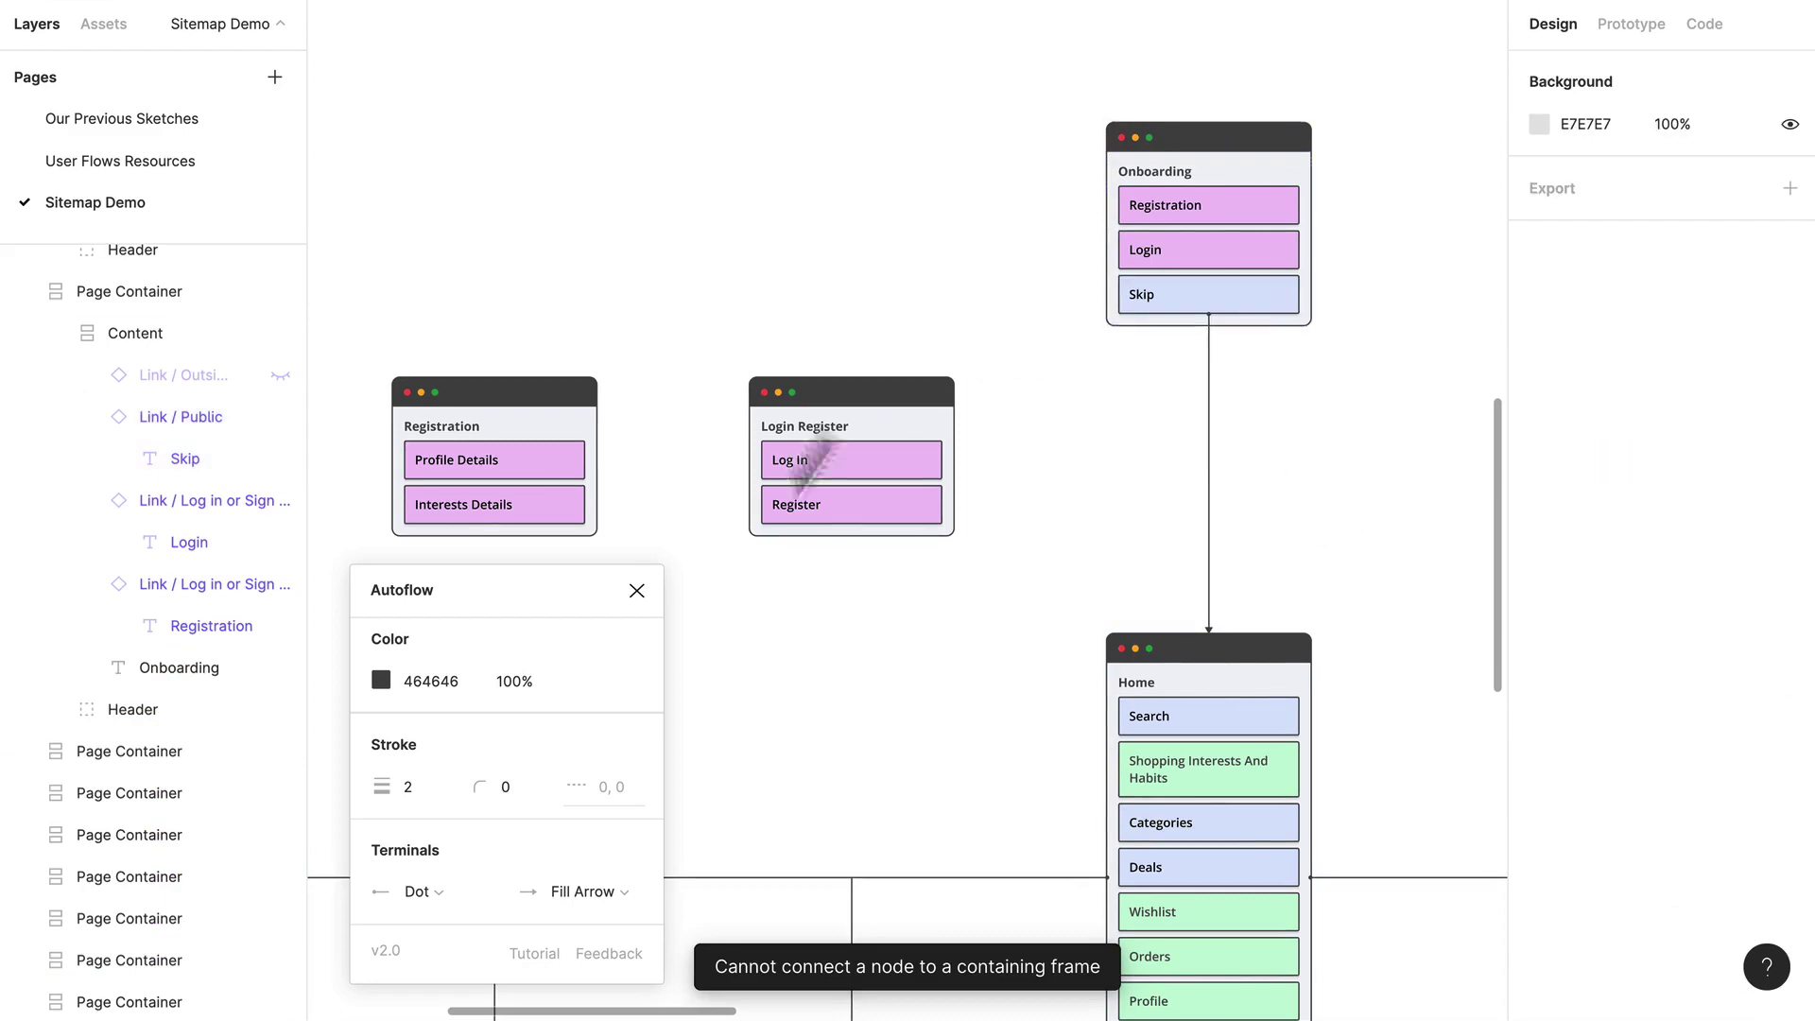
key("Escape")
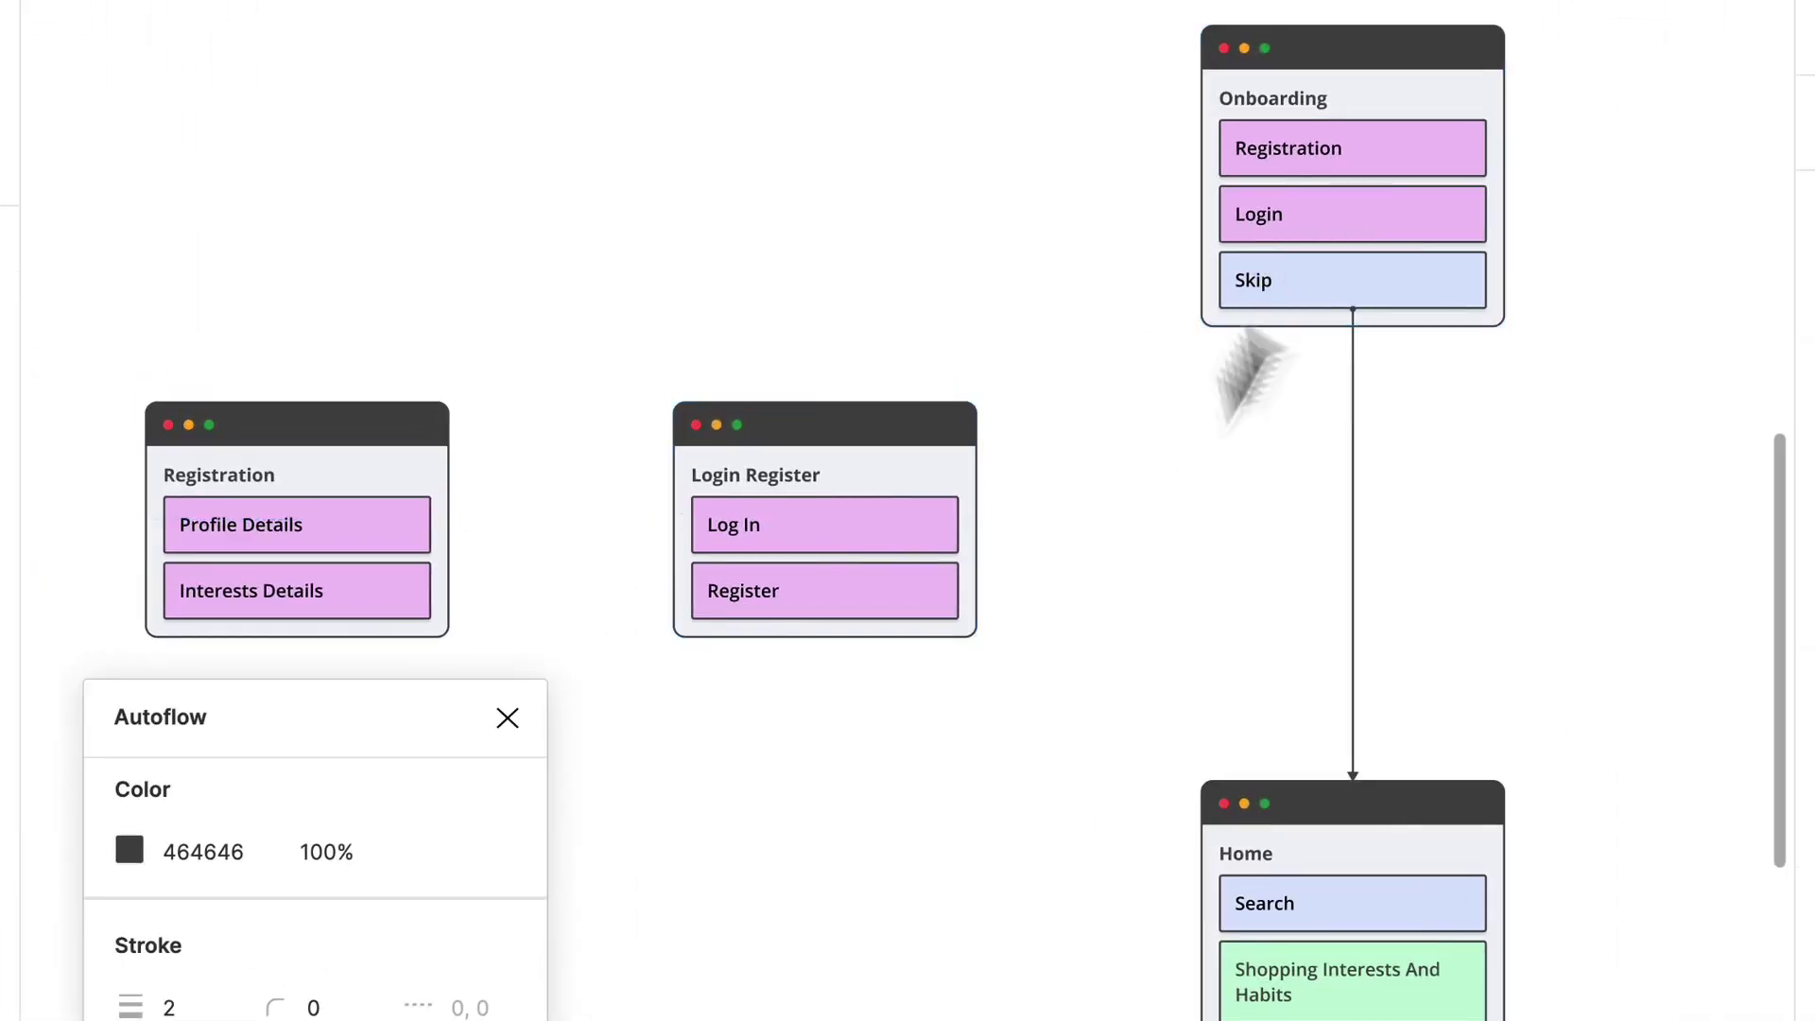
Connect Login to the Login Register card and Registration to the Registration card
left_click(1319, 236)
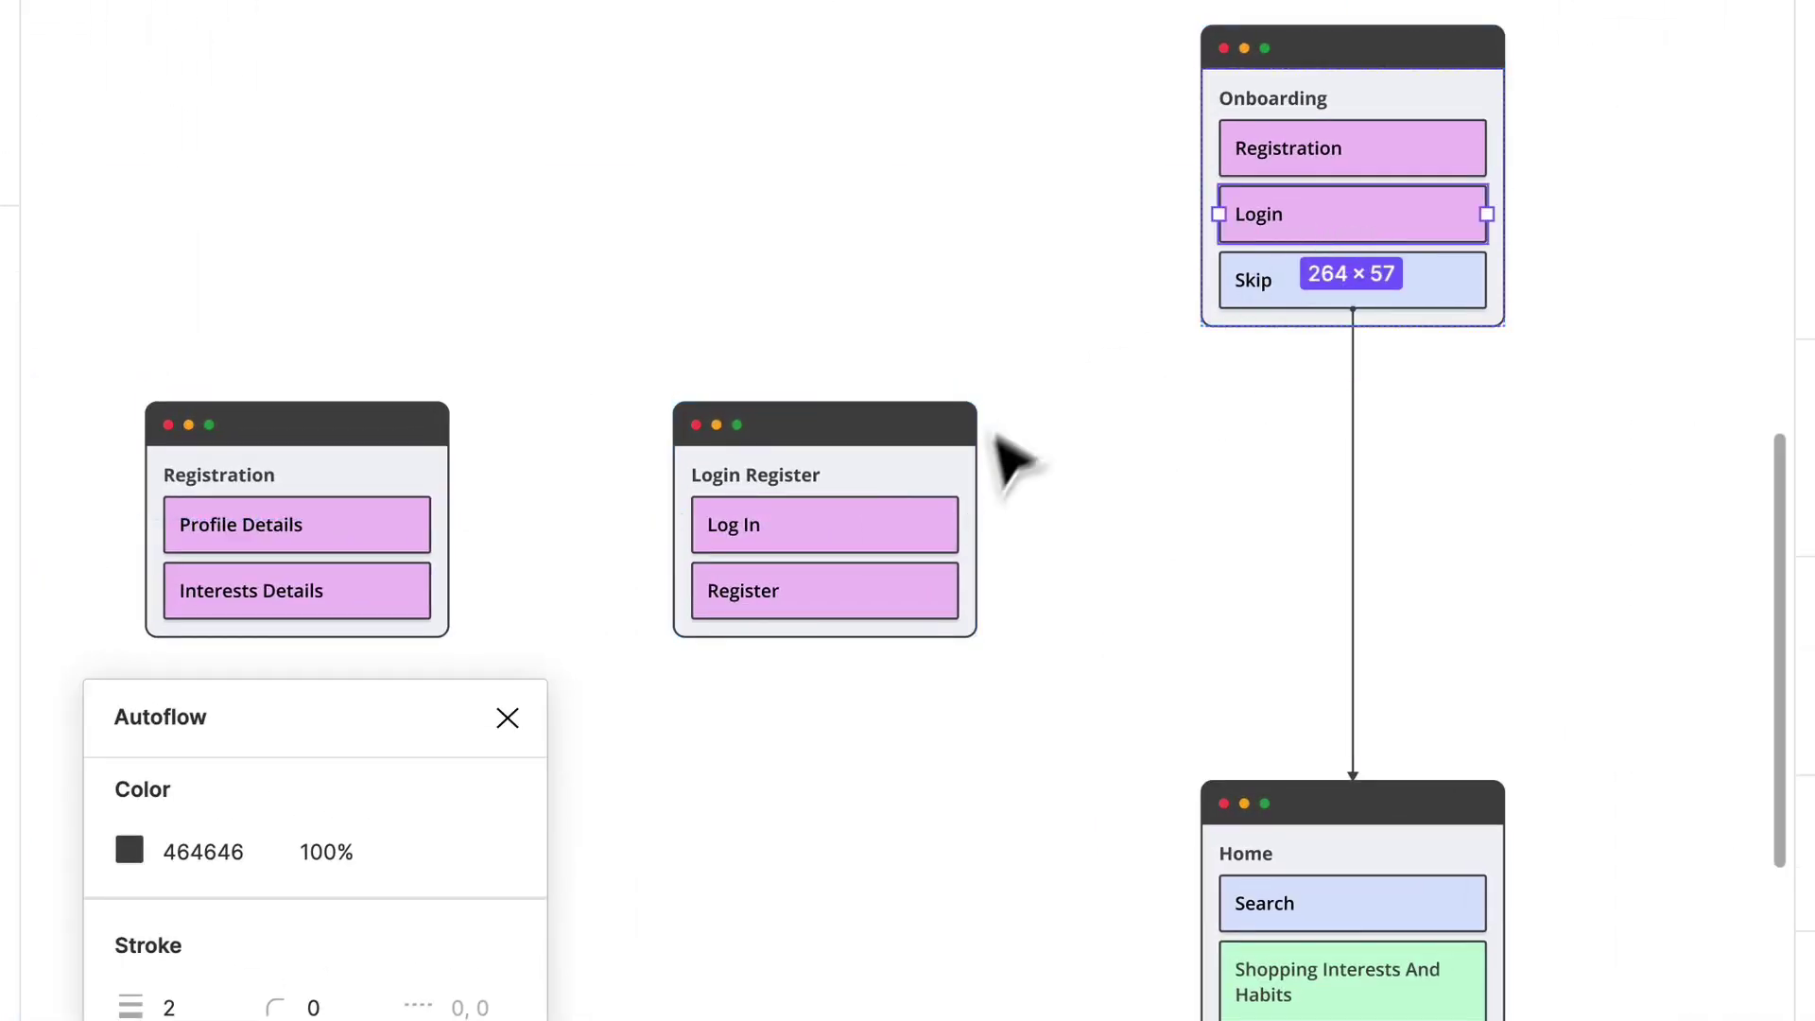
left_click(973, 487, "shift")
key("Escape")
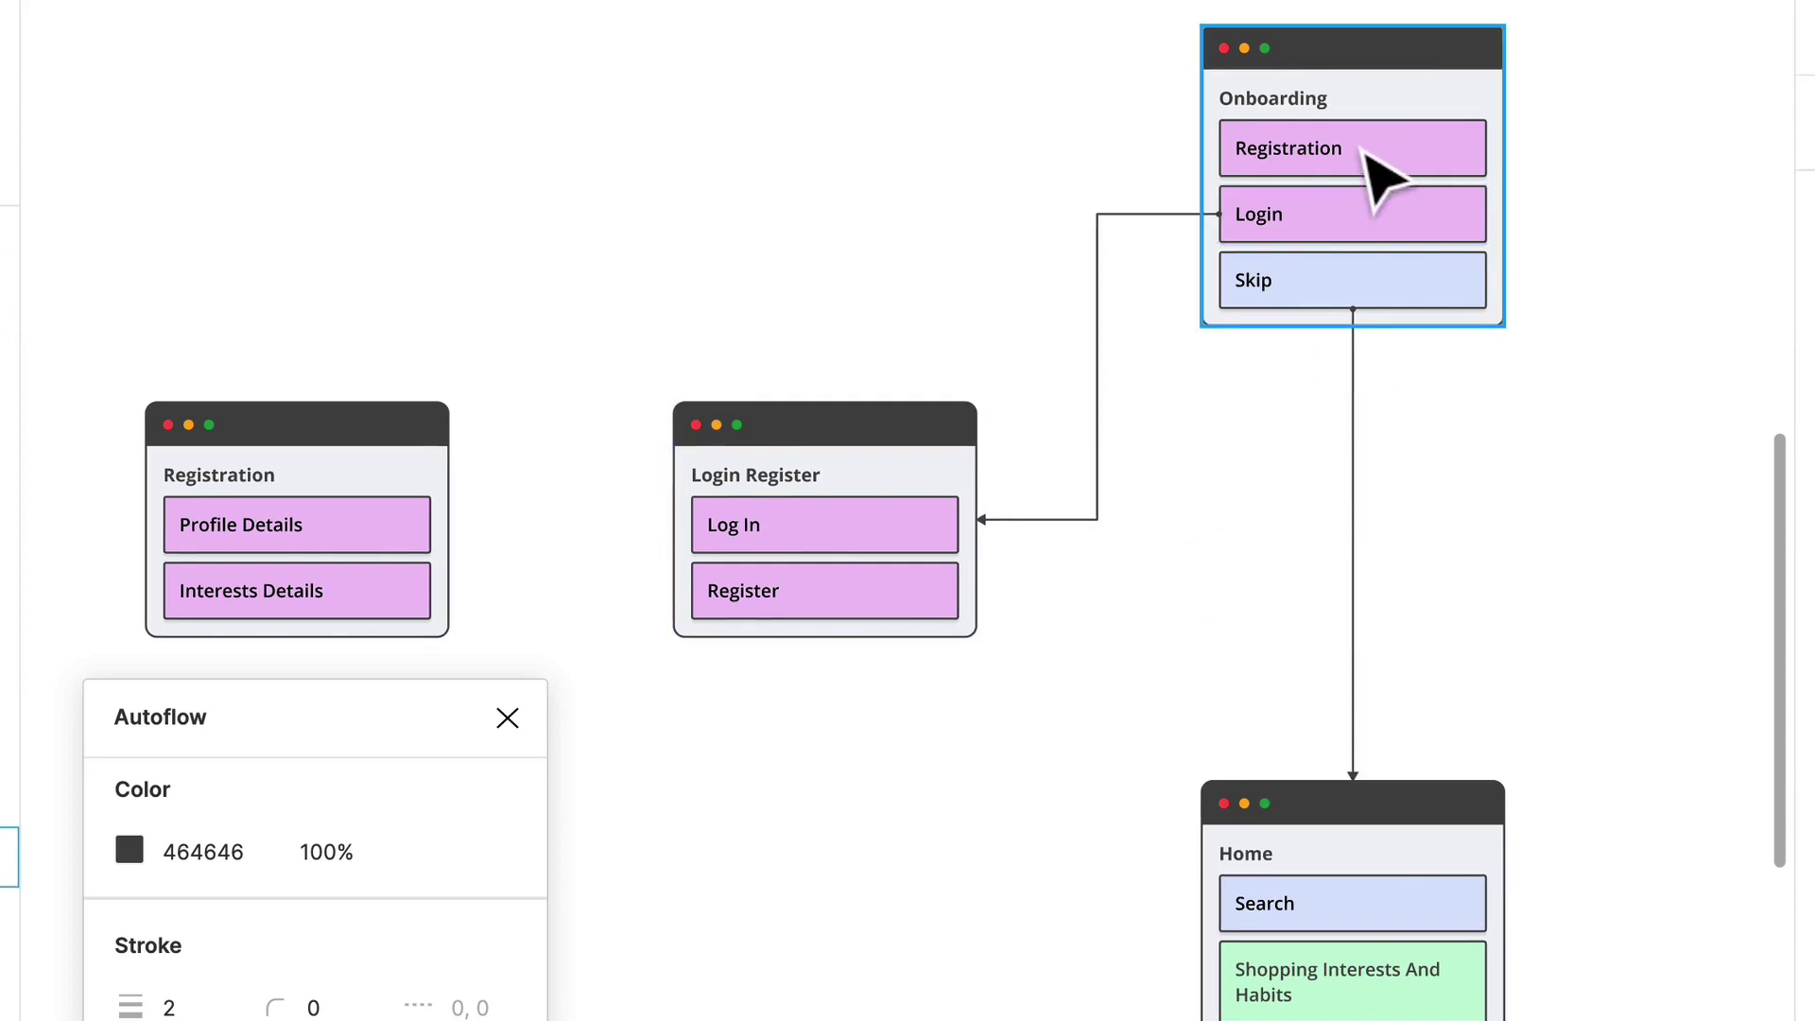
left_click(1382, 175)
left_click(1363, 149)
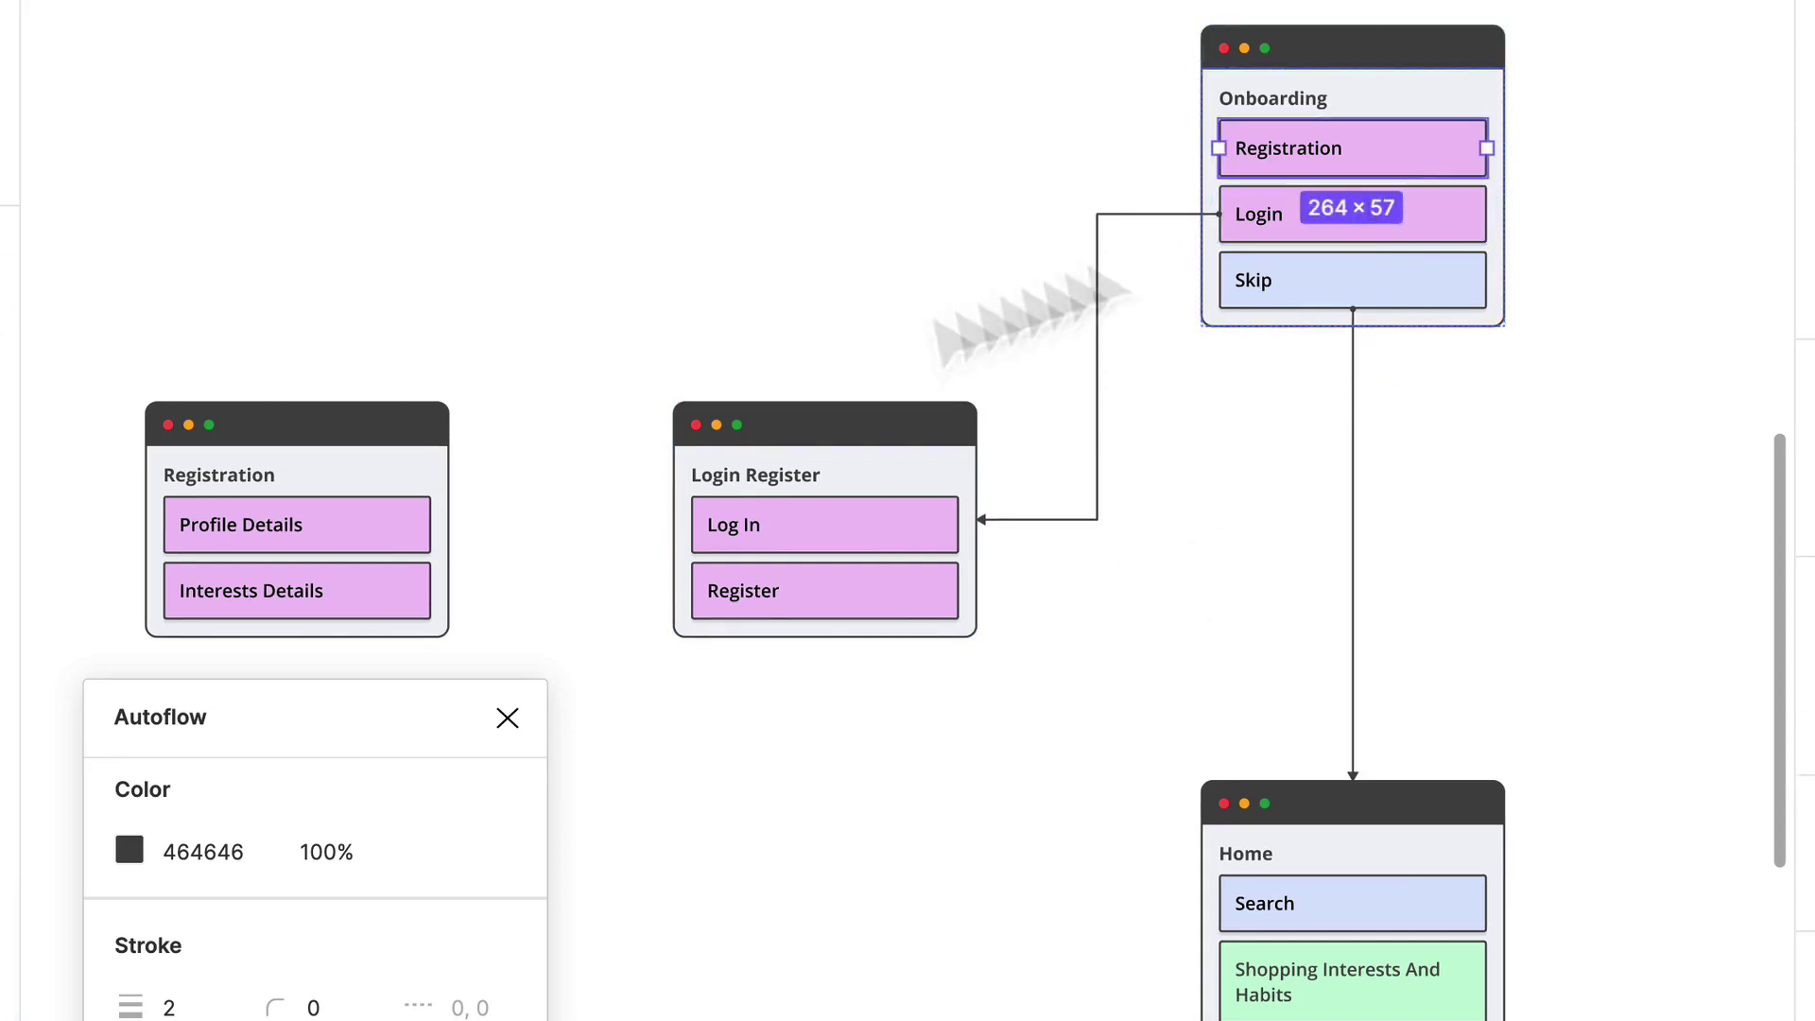
left_click(338, 540, "shift")
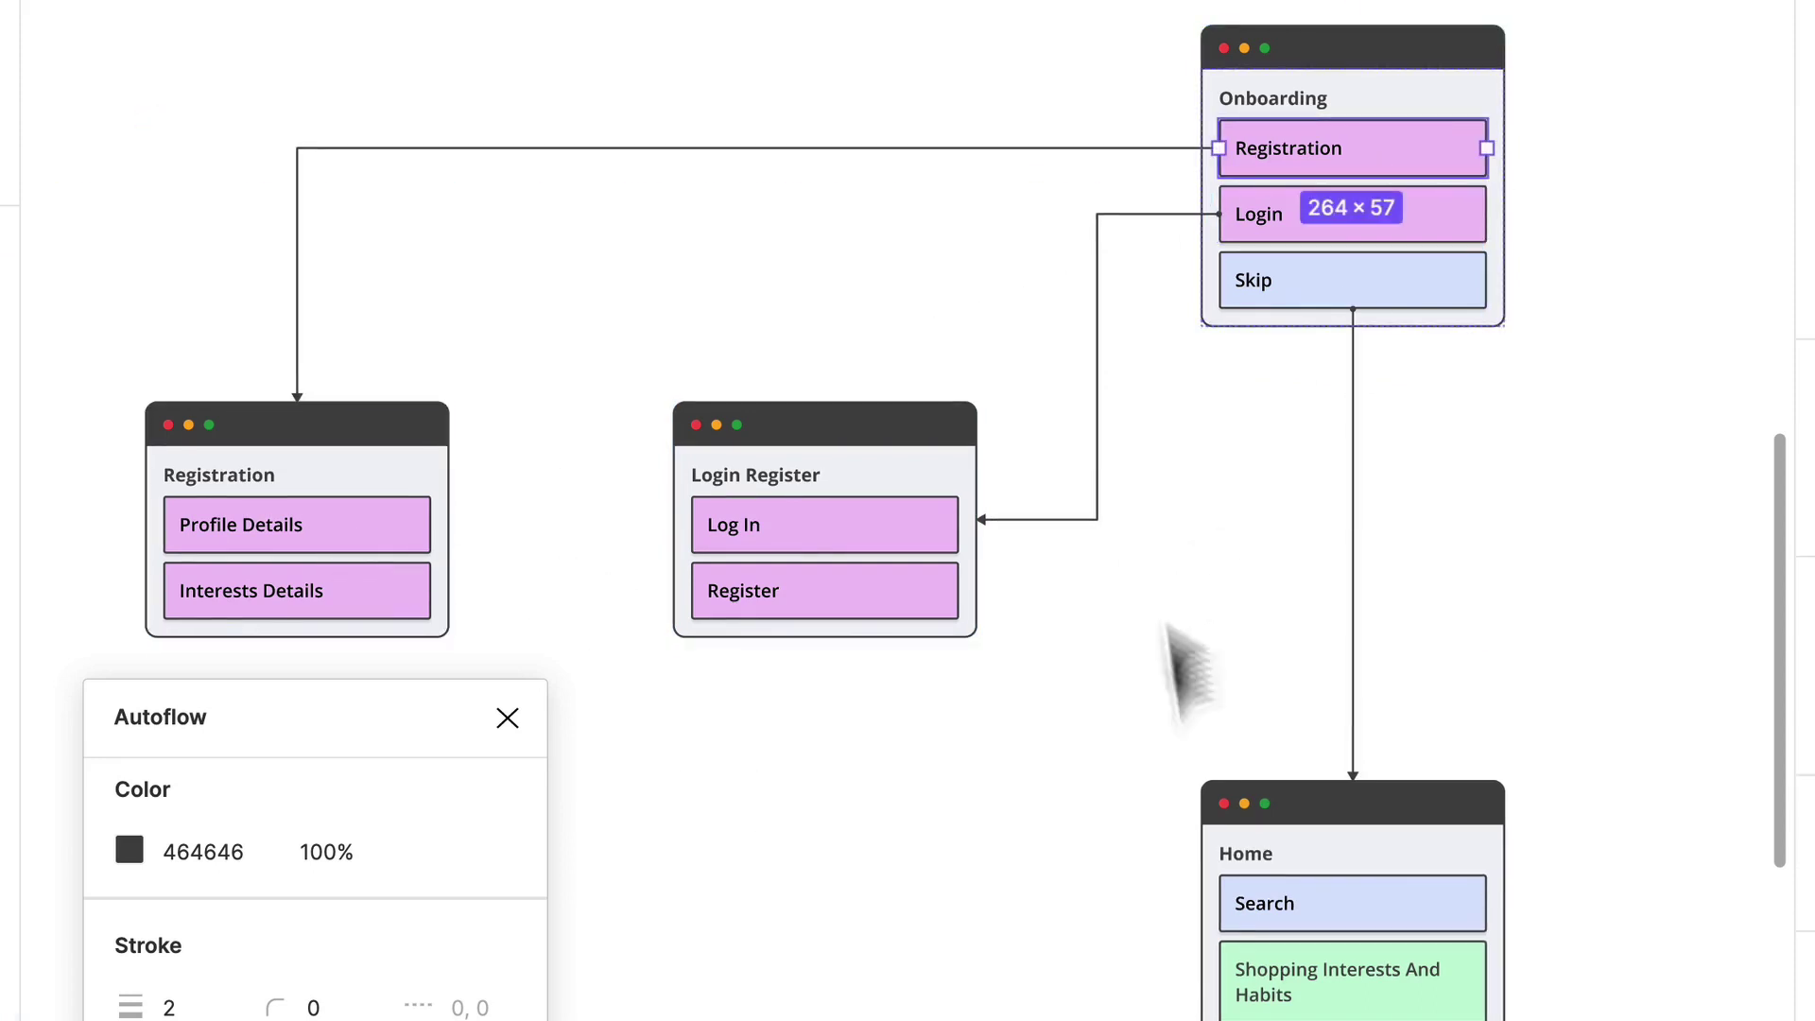
Connect Login Register's Register link to the Registration card
scroll(1040, 619, "left", 5)
left_click(1021, 616)
left_click(1013, 613)
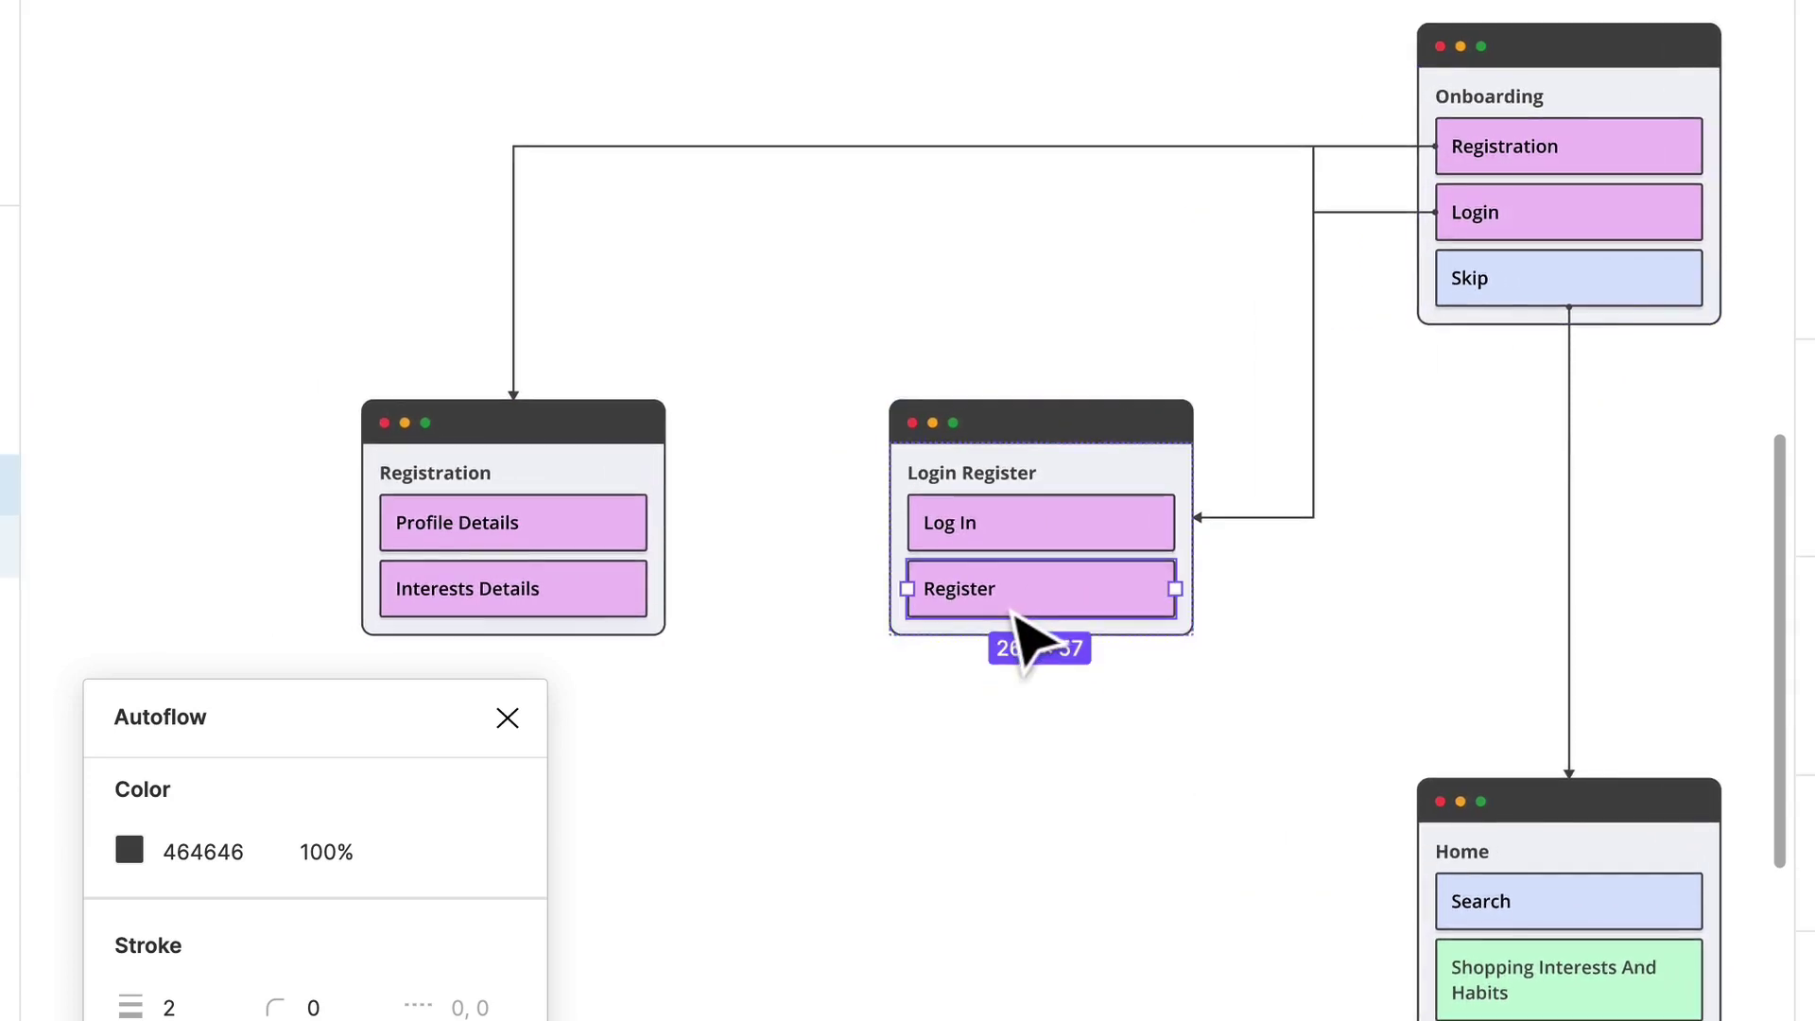
left_click(636, 615, "shift")
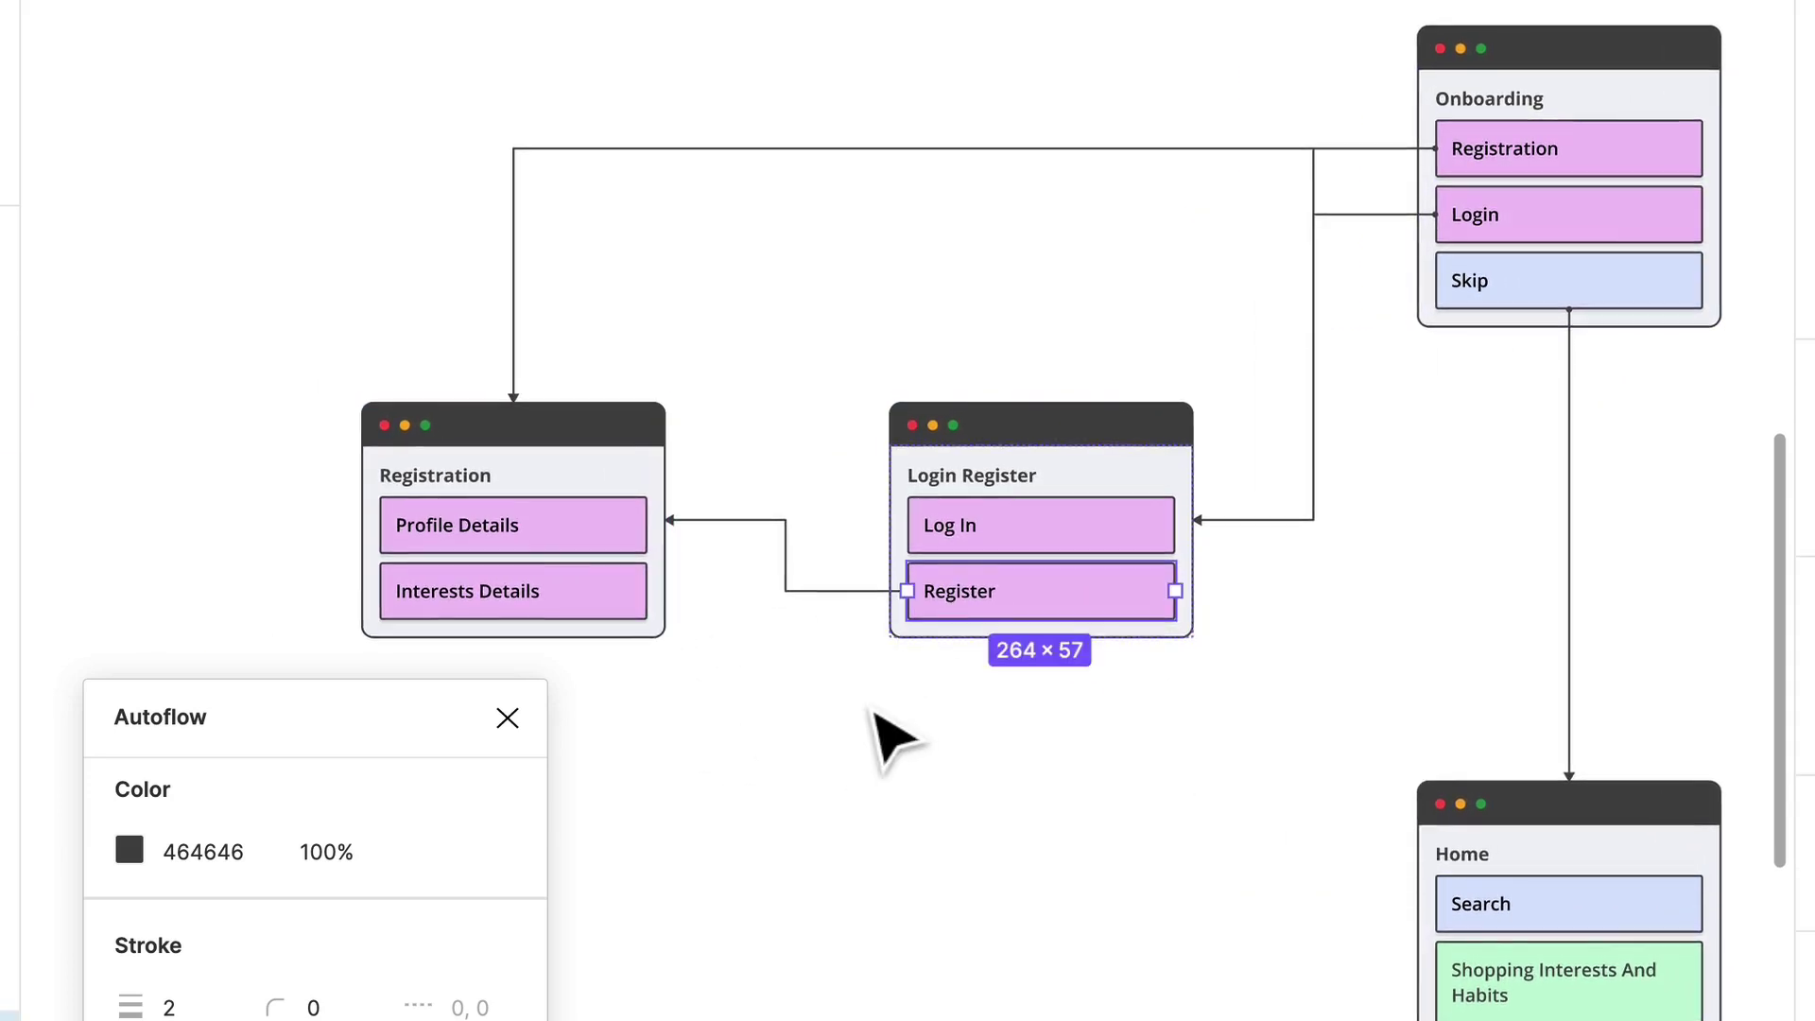
scroll(874, 723, "down", 4)
scroll(874, 723, "left", 2)
left_click(707, 461)
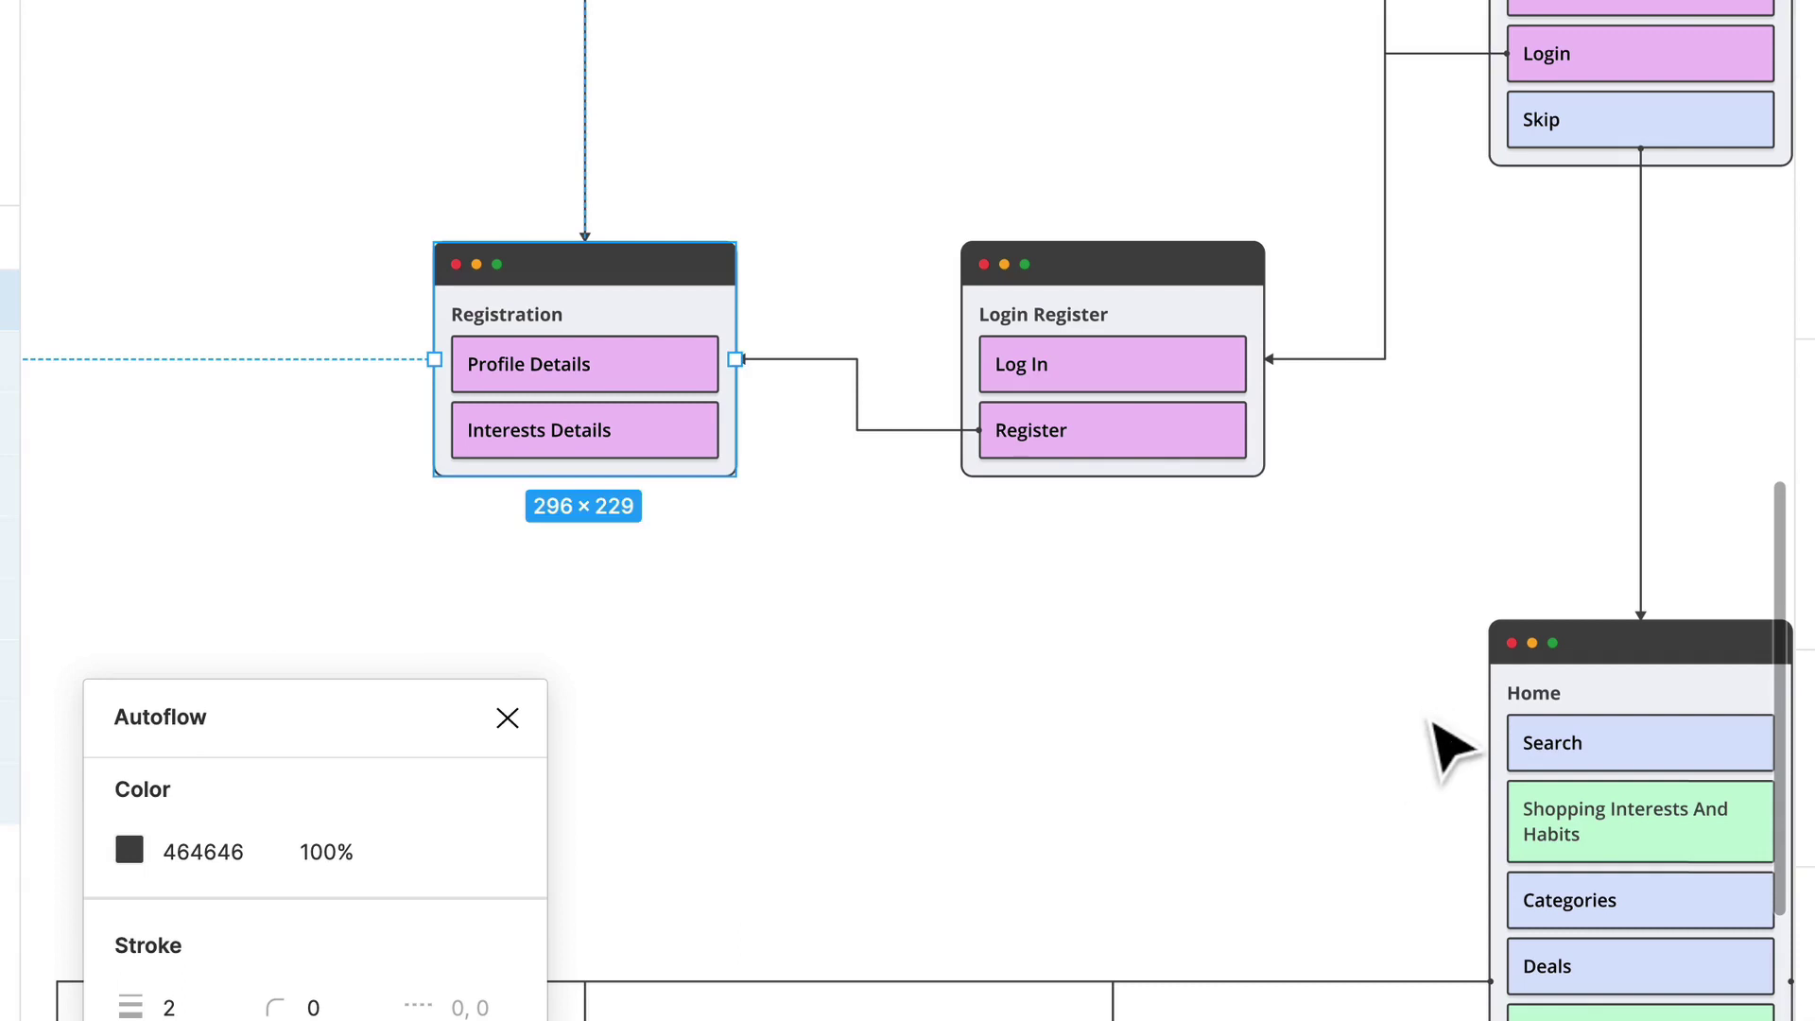
Delete the connector arrow from Login Register's Log In item to Home
left_click(1053, 697)
scroll(1058, 692, "right", 5)
scroll(1059, 692, "up", 1)
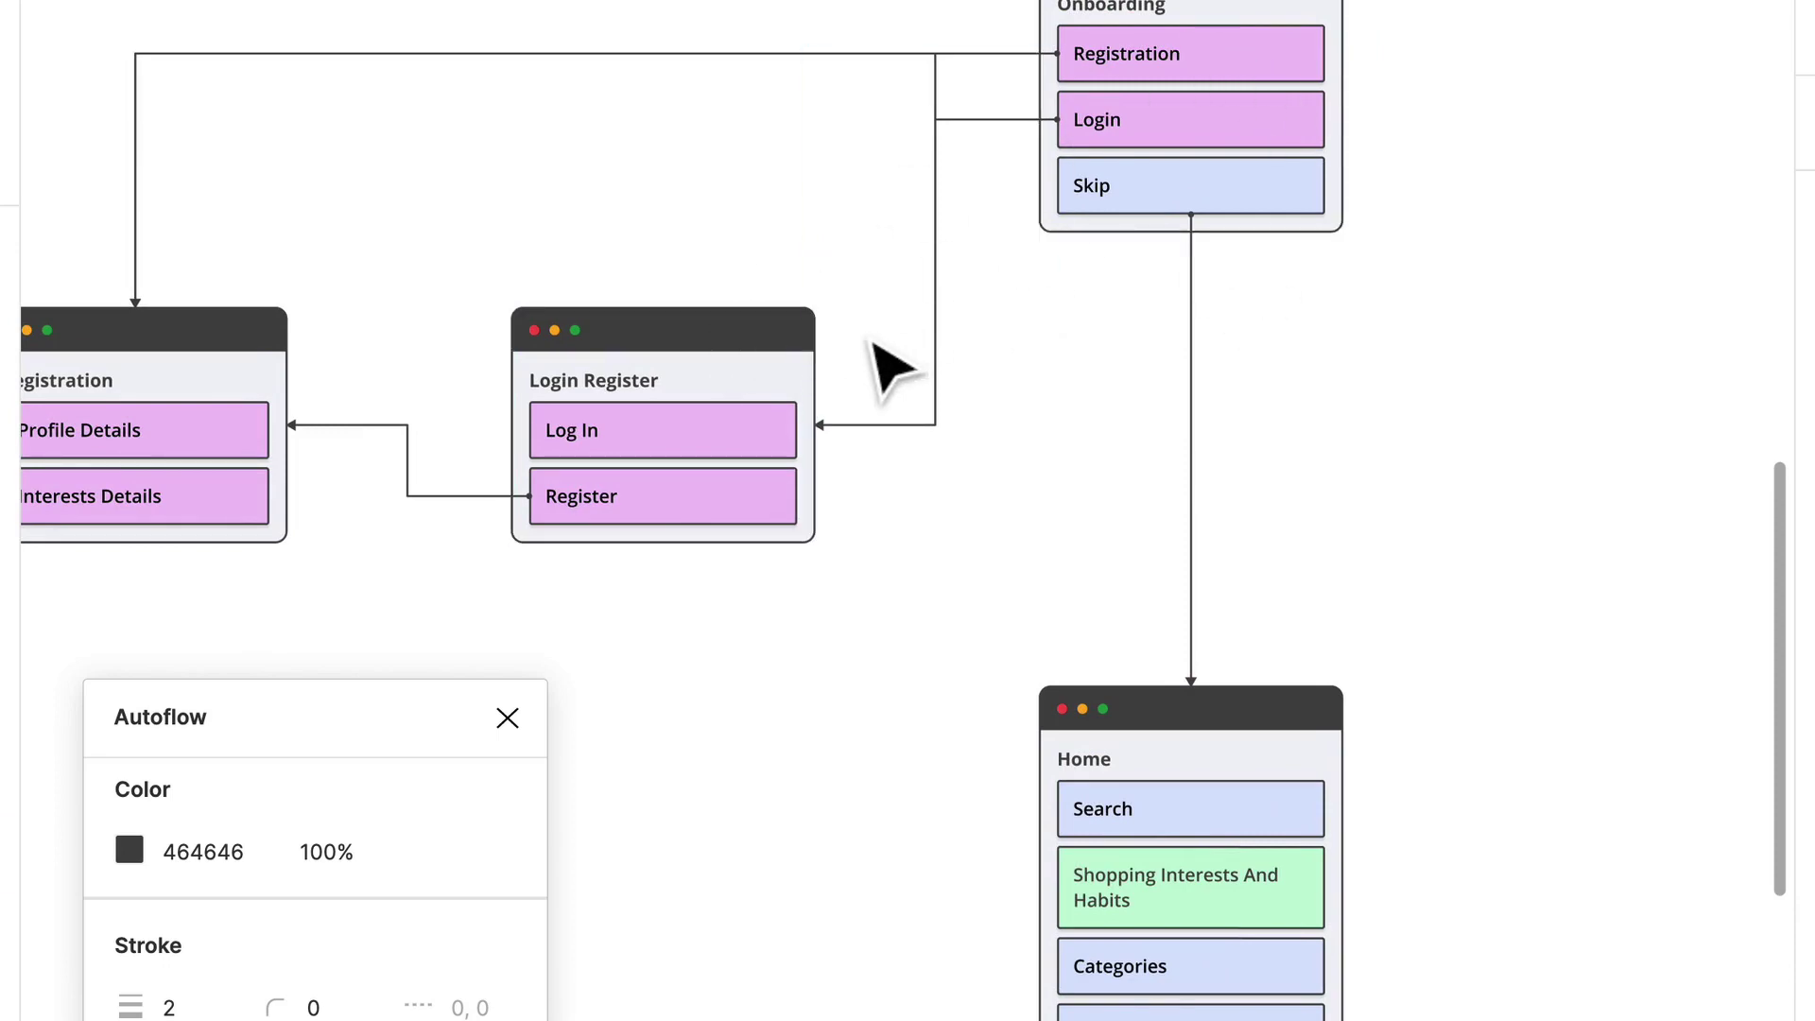
scroll(810, 438, "down", 3)
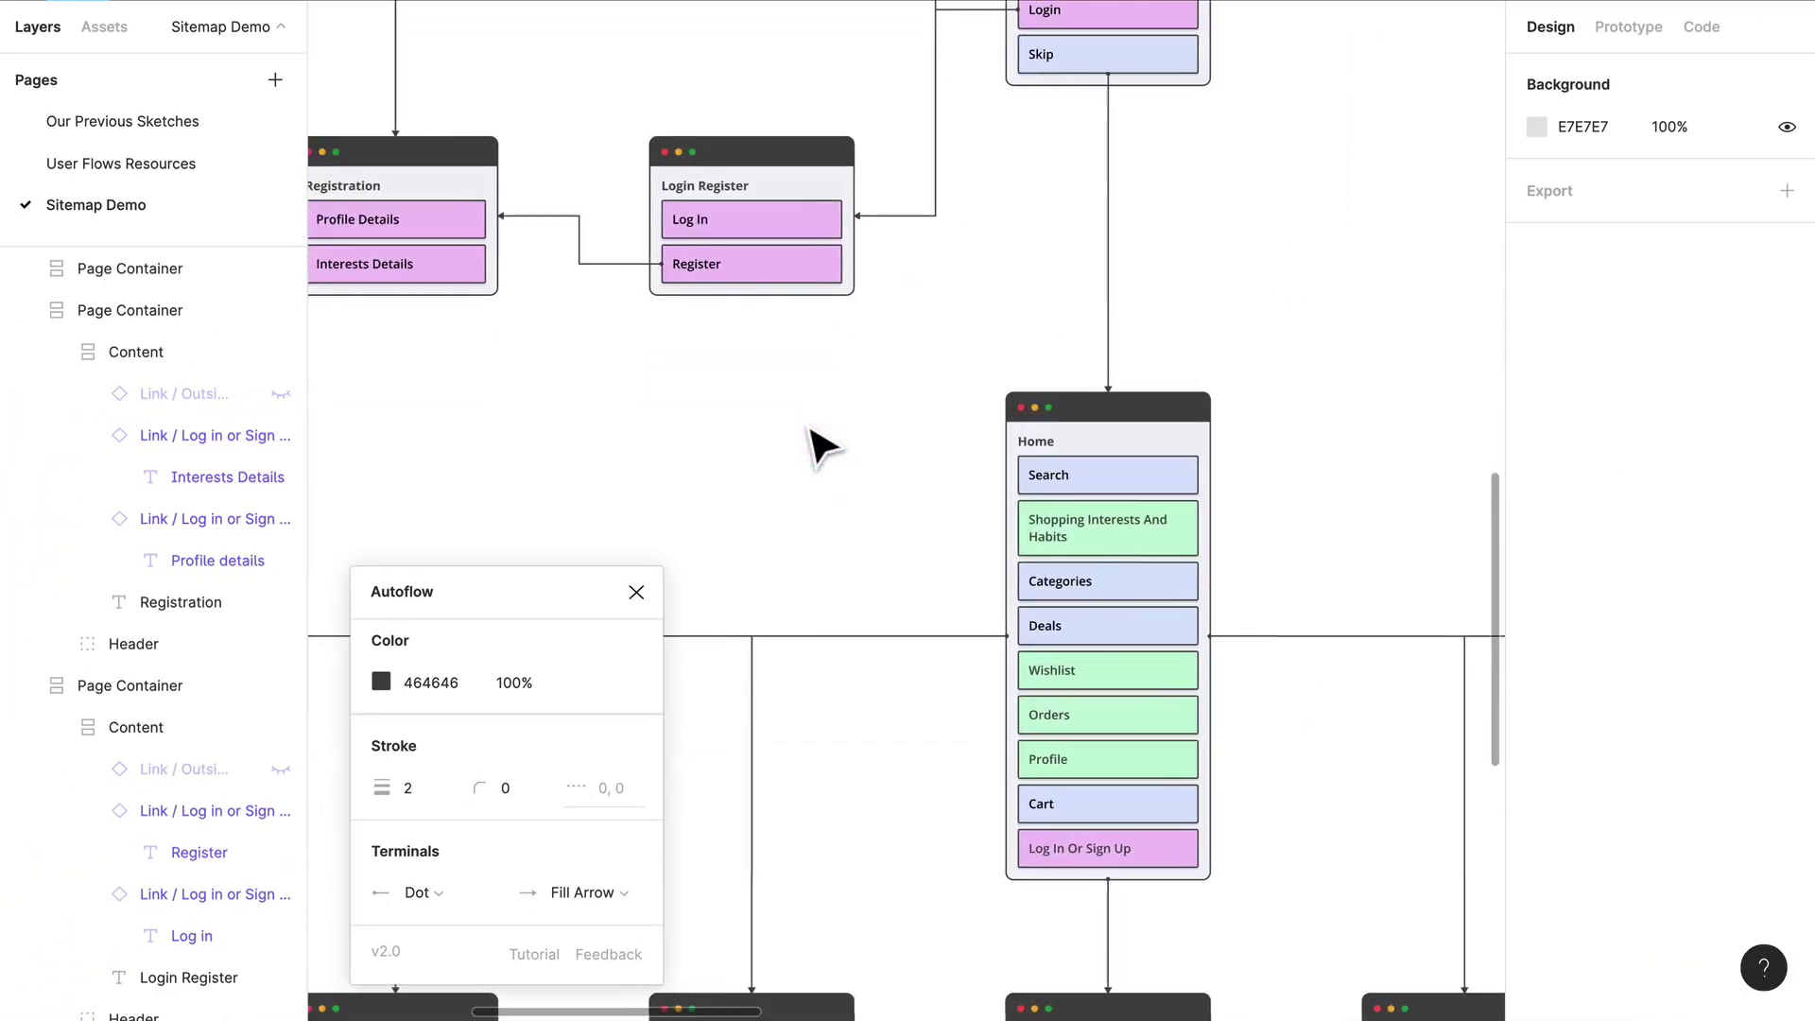
scroll(810, 438, "right", 2)
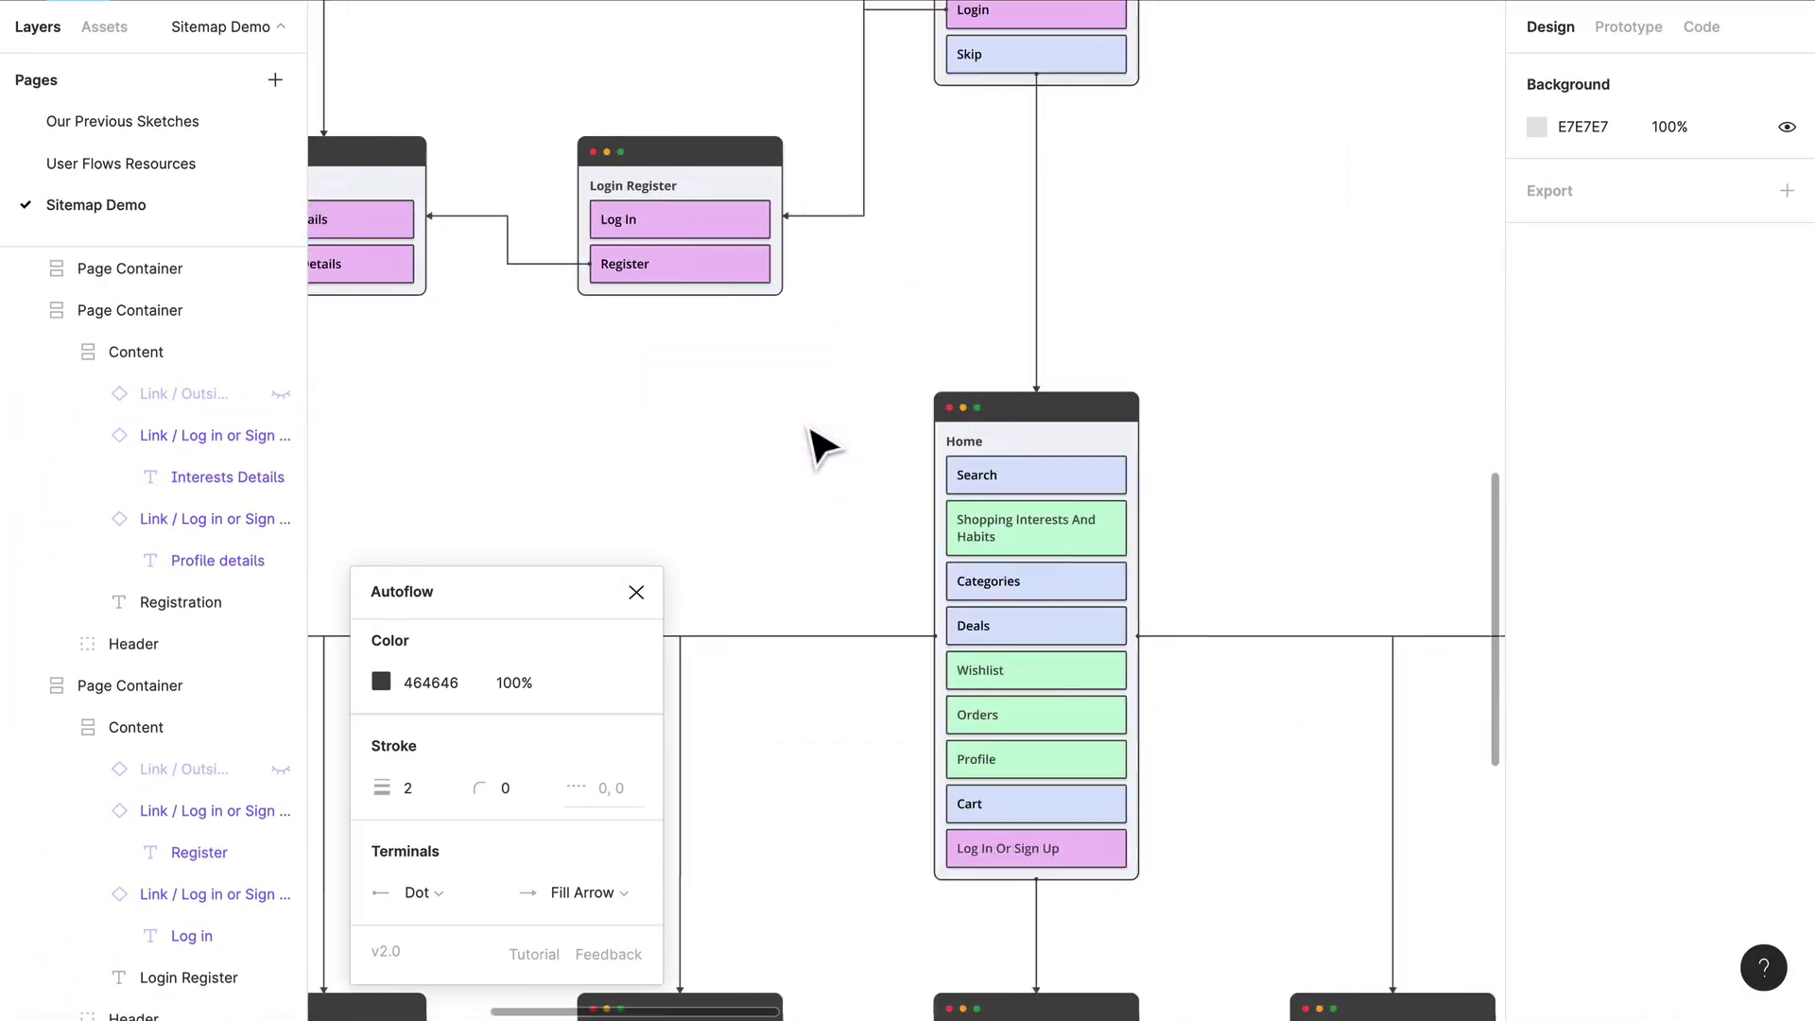
left_click(770, 257)
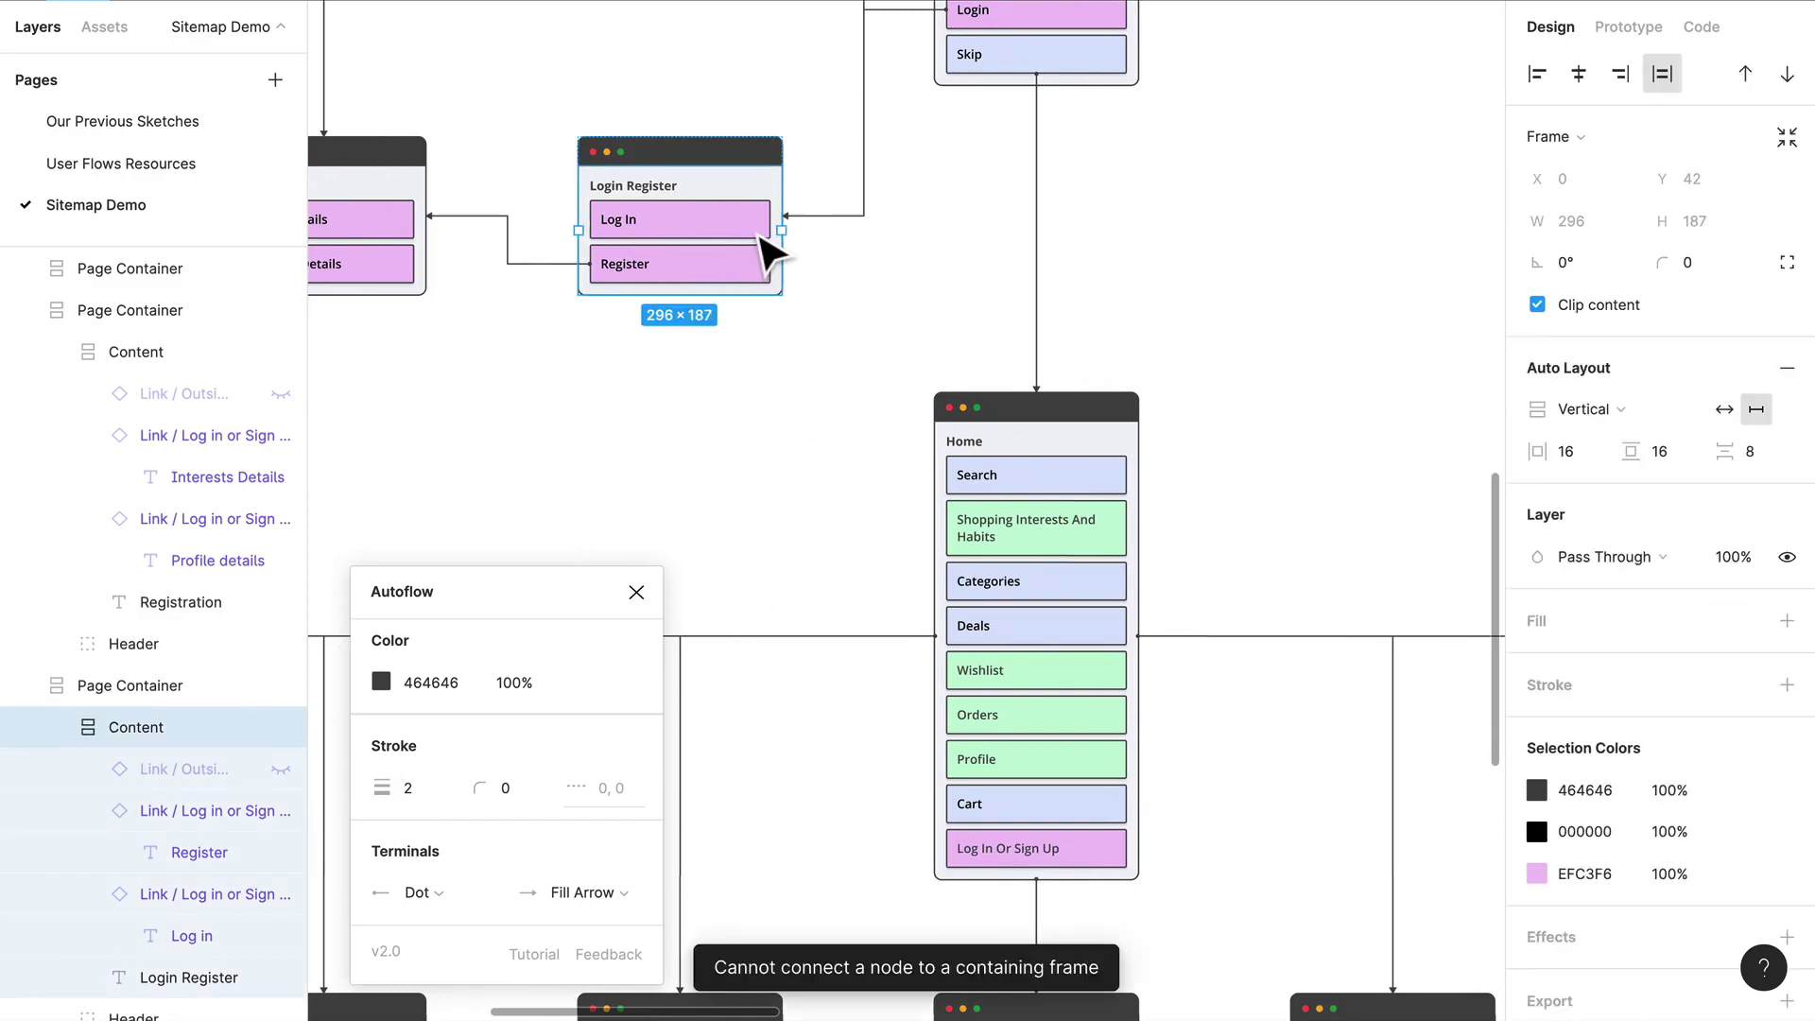
left_click(763, 236)
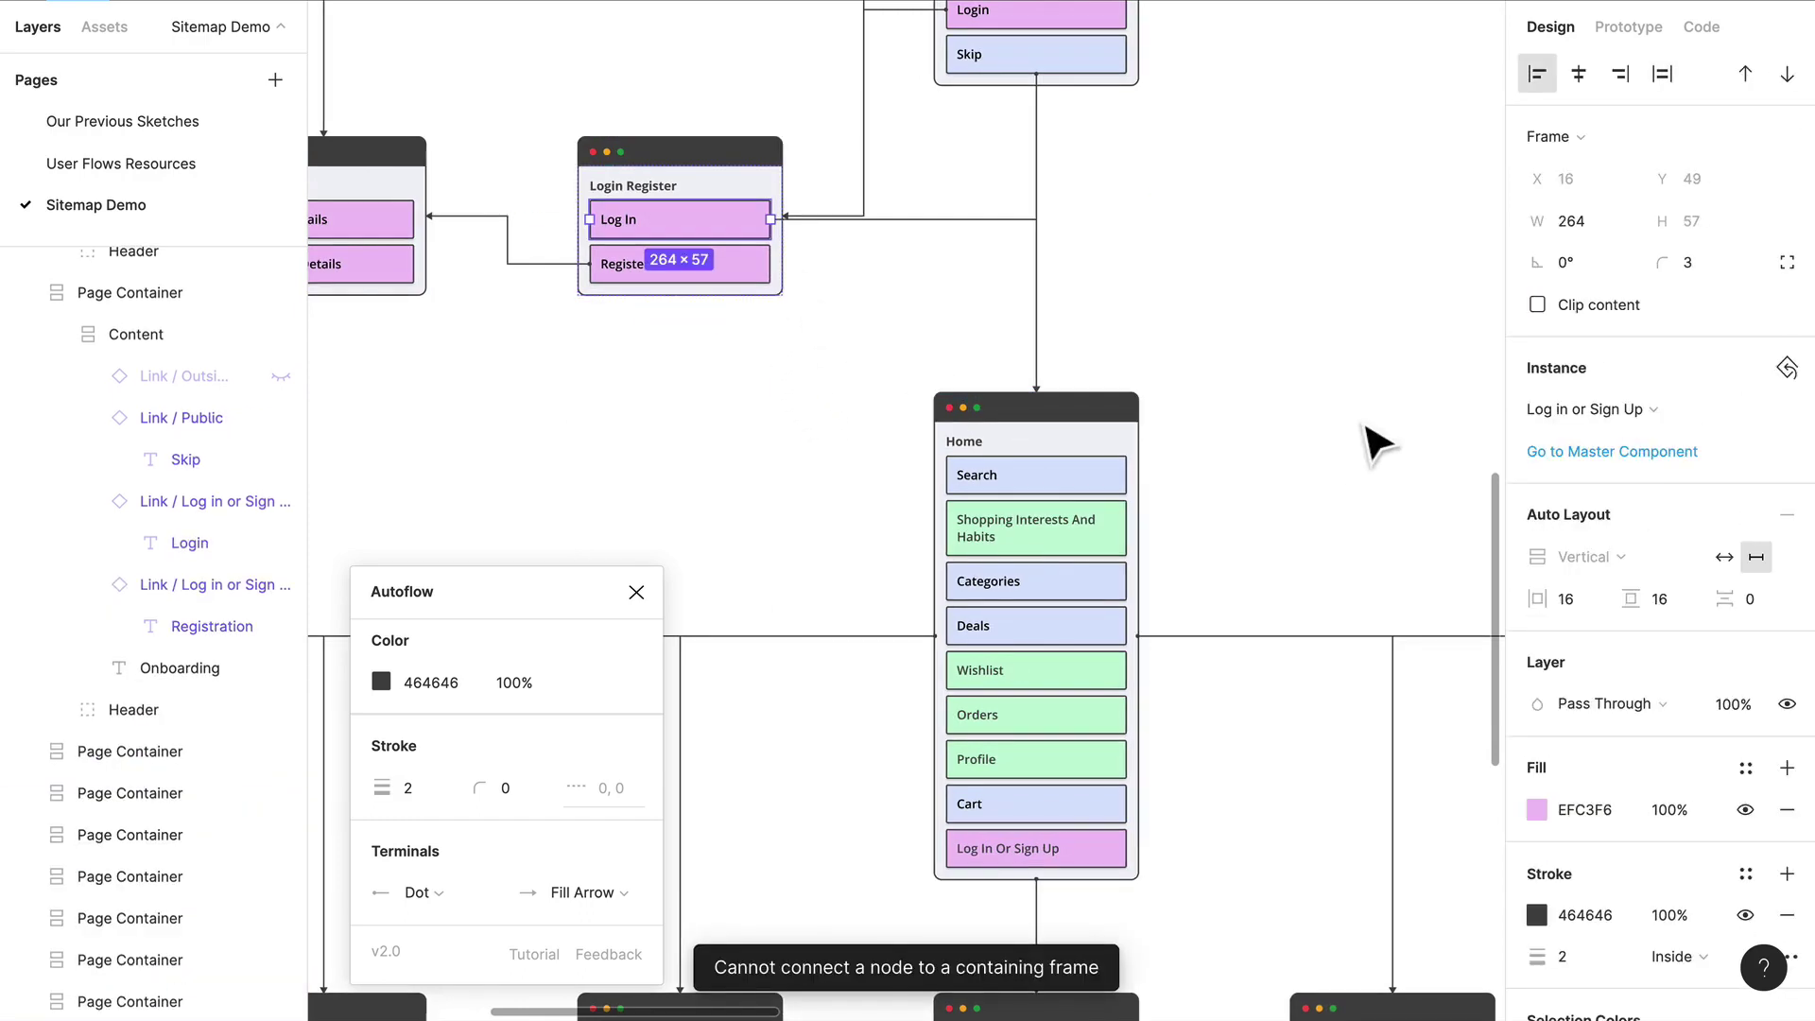
left_click(1376, 441)
left_click(1009, 236)
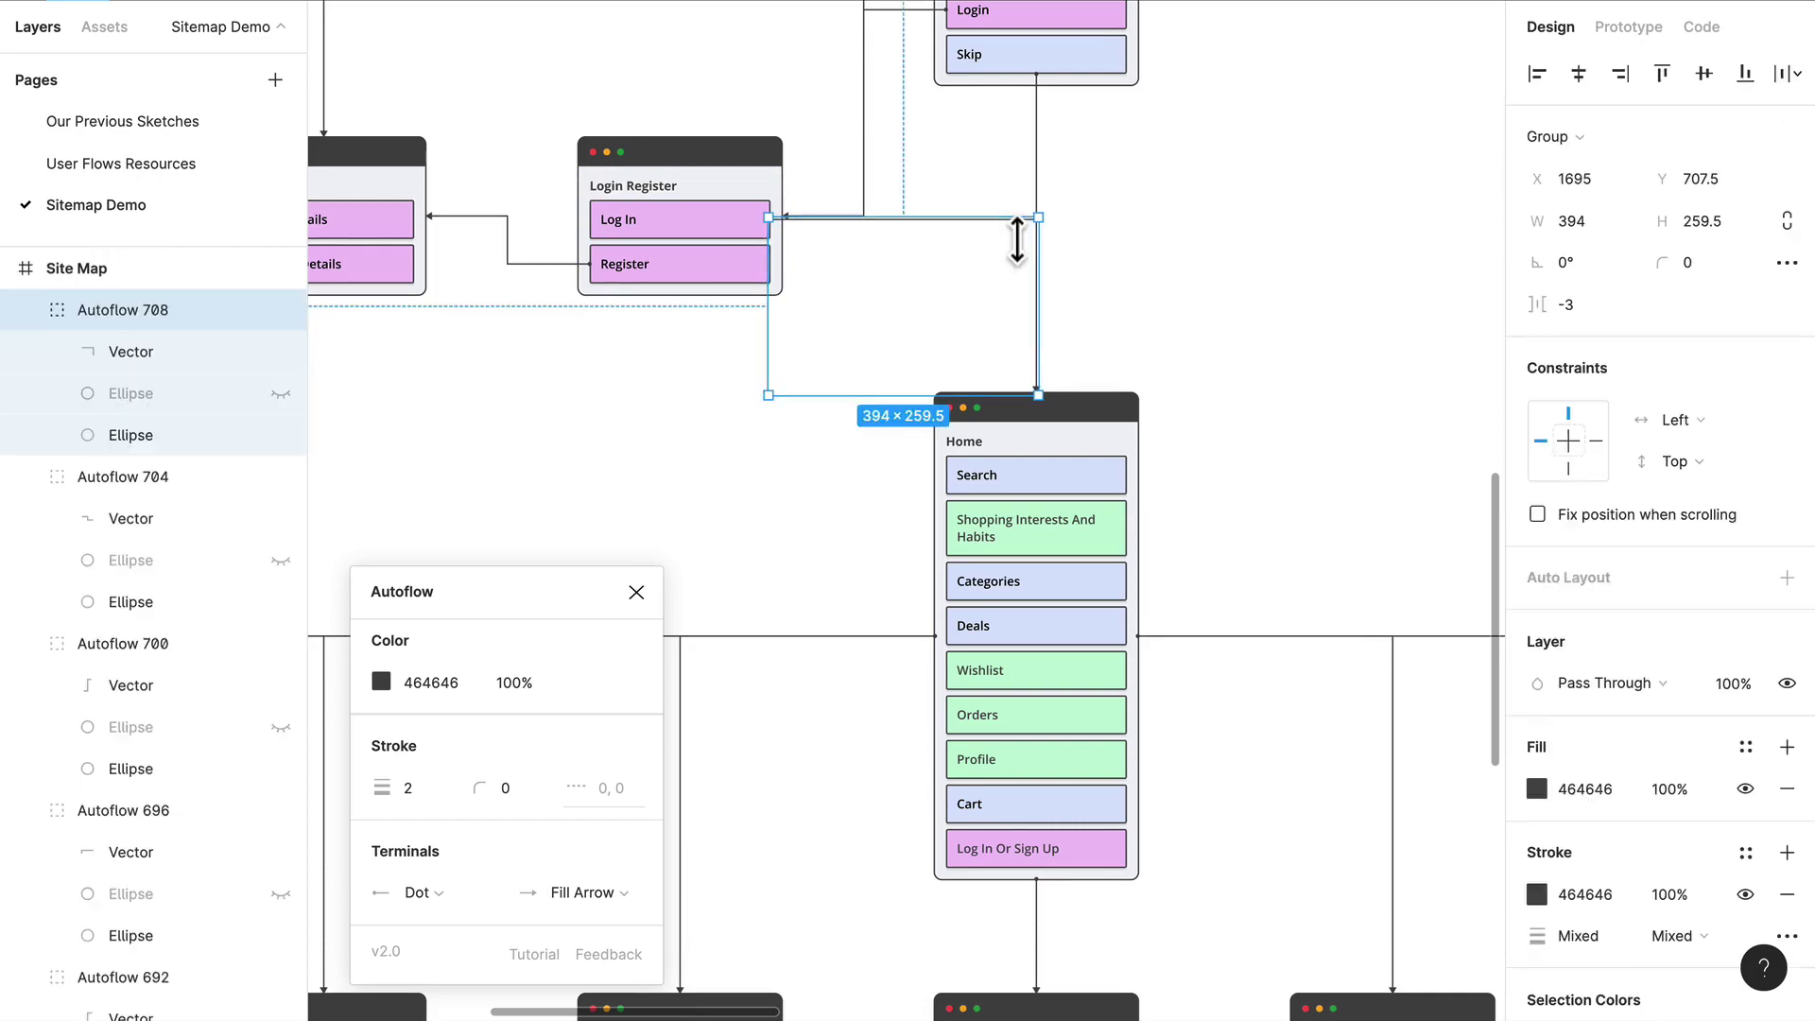
key("Delete")
Pan down and right to view the lower sitemap cards
scroll(1106, 261, "up", 3)
scroll(1116, 264, "down", 3, "ctrl")
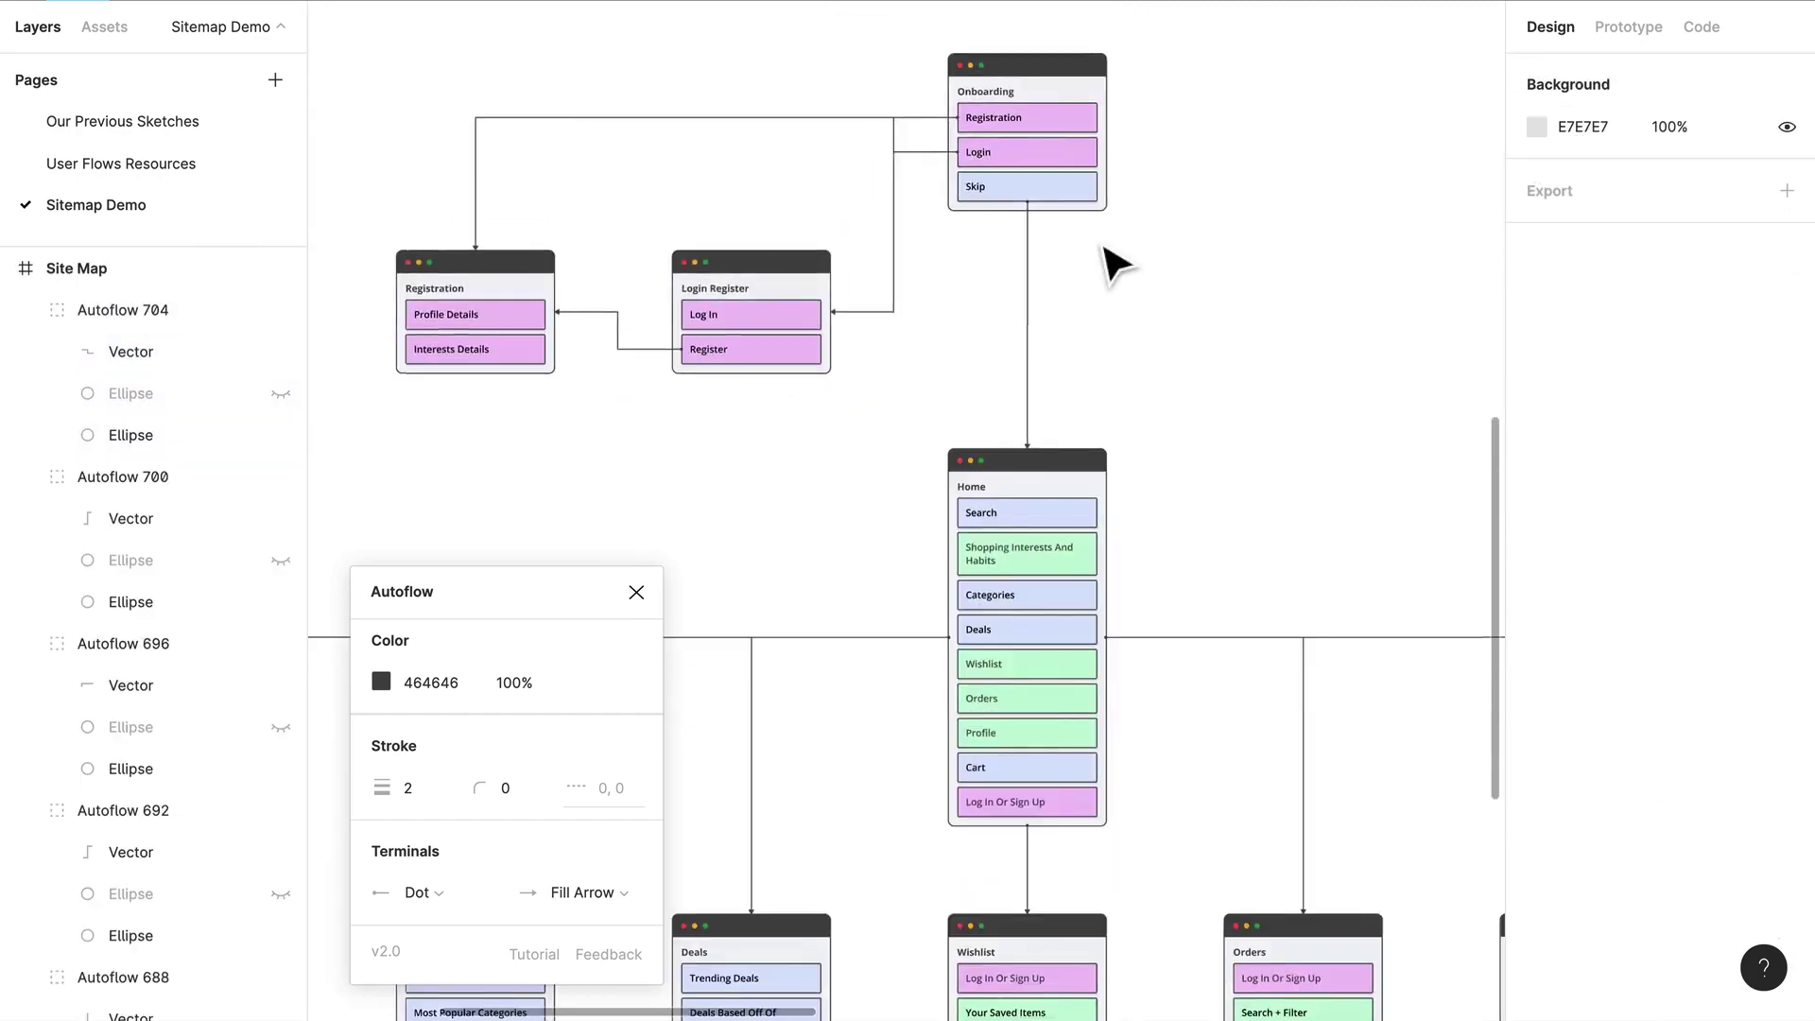
scroll(1115, 265, "right", 5)
scroll(1110, 265, "right", 2)
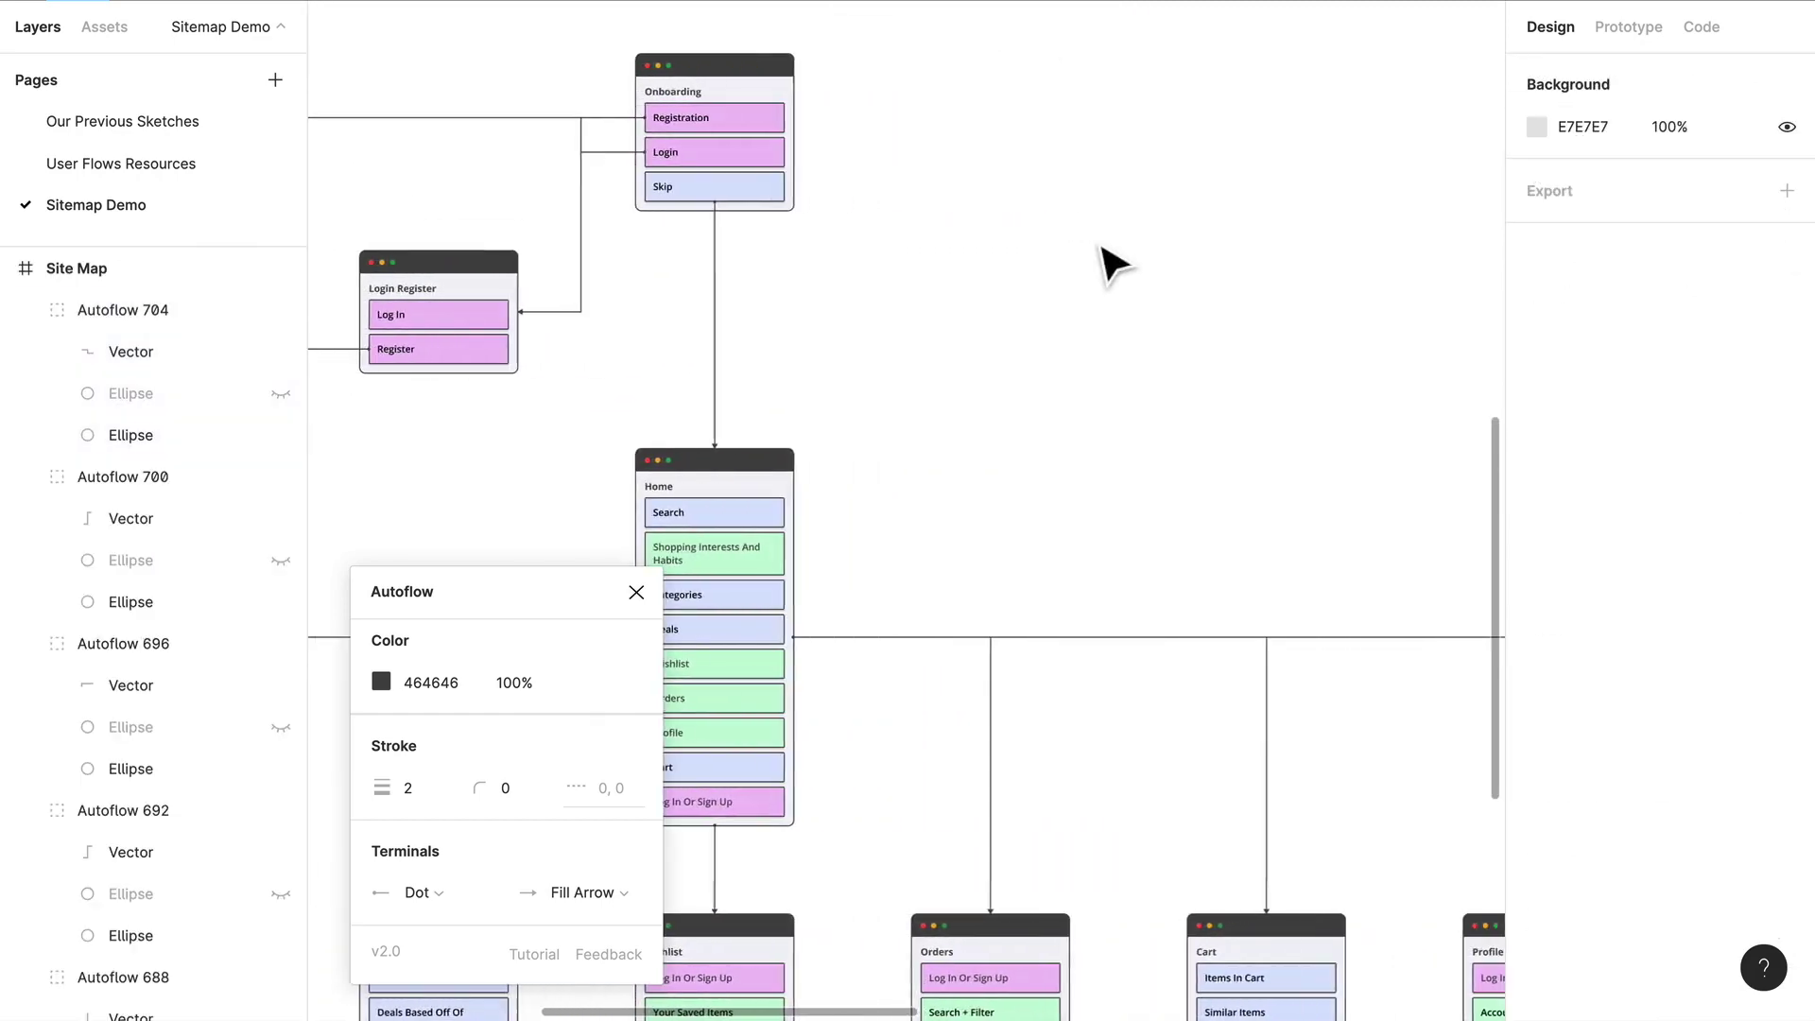
scroll(1103, 274, "down", 3)
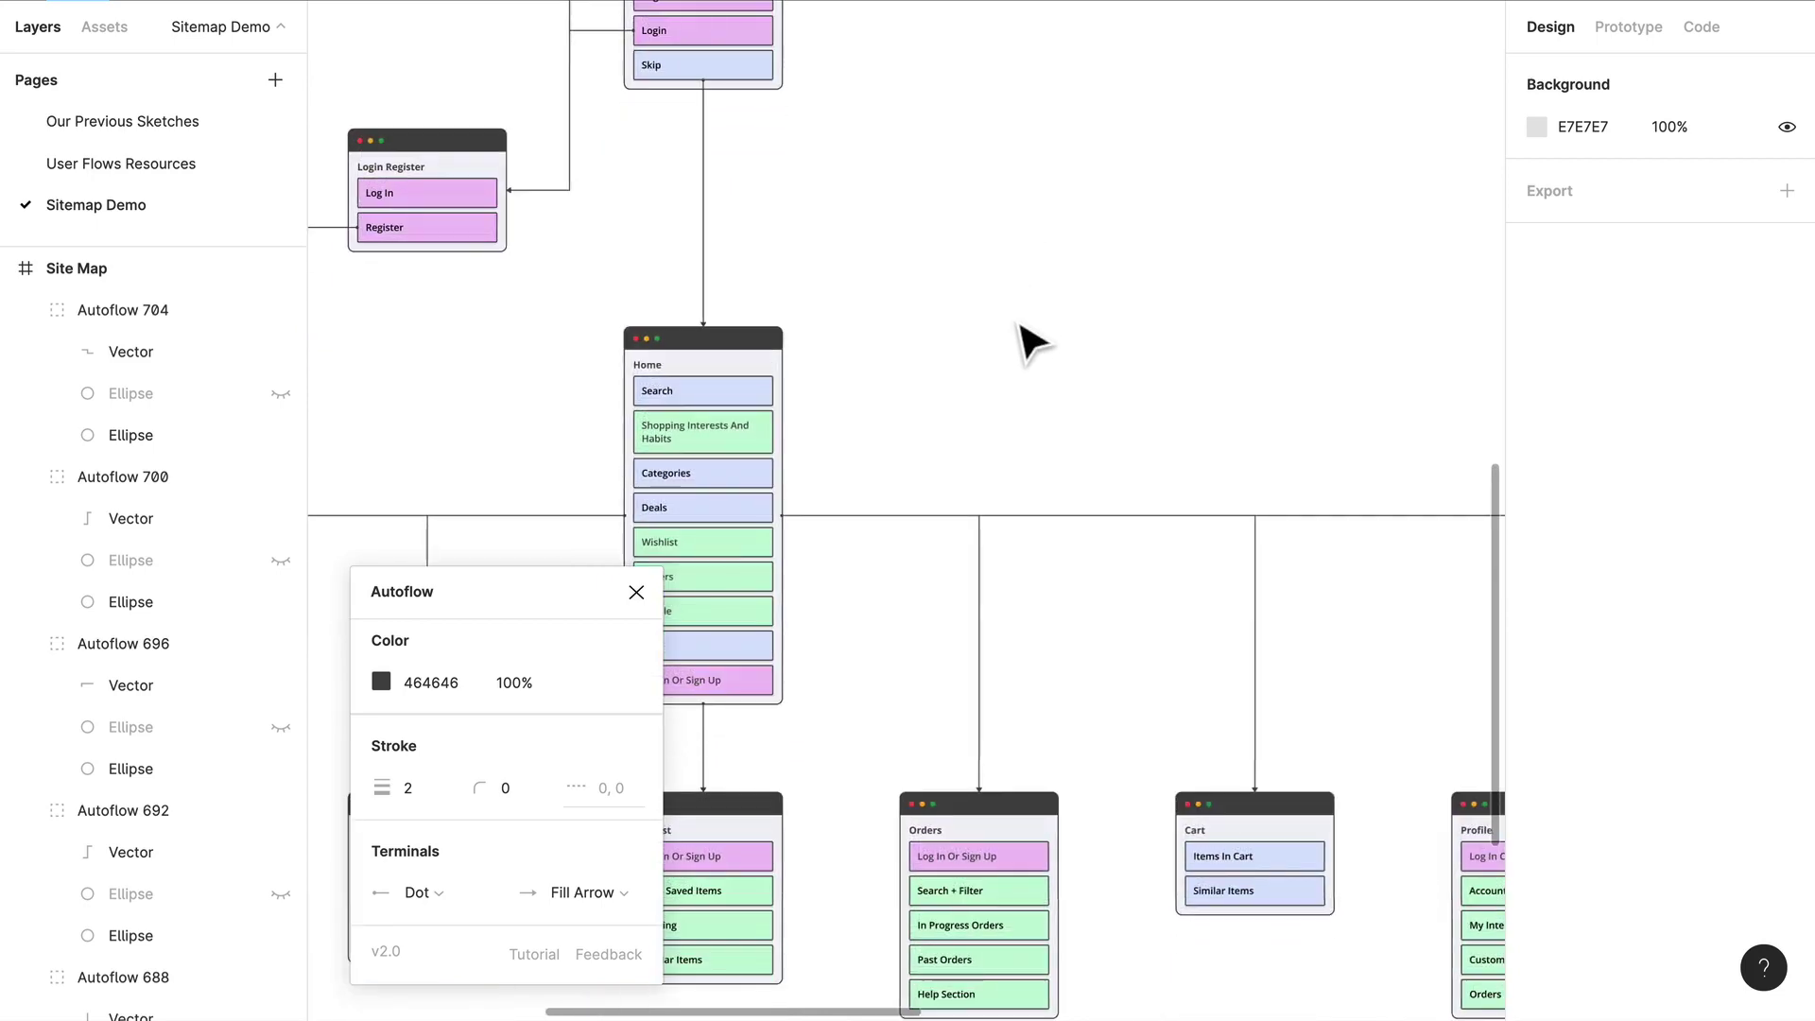
scroll(838, 296, "up", 4)
scroll(999, 511, "down", 3)
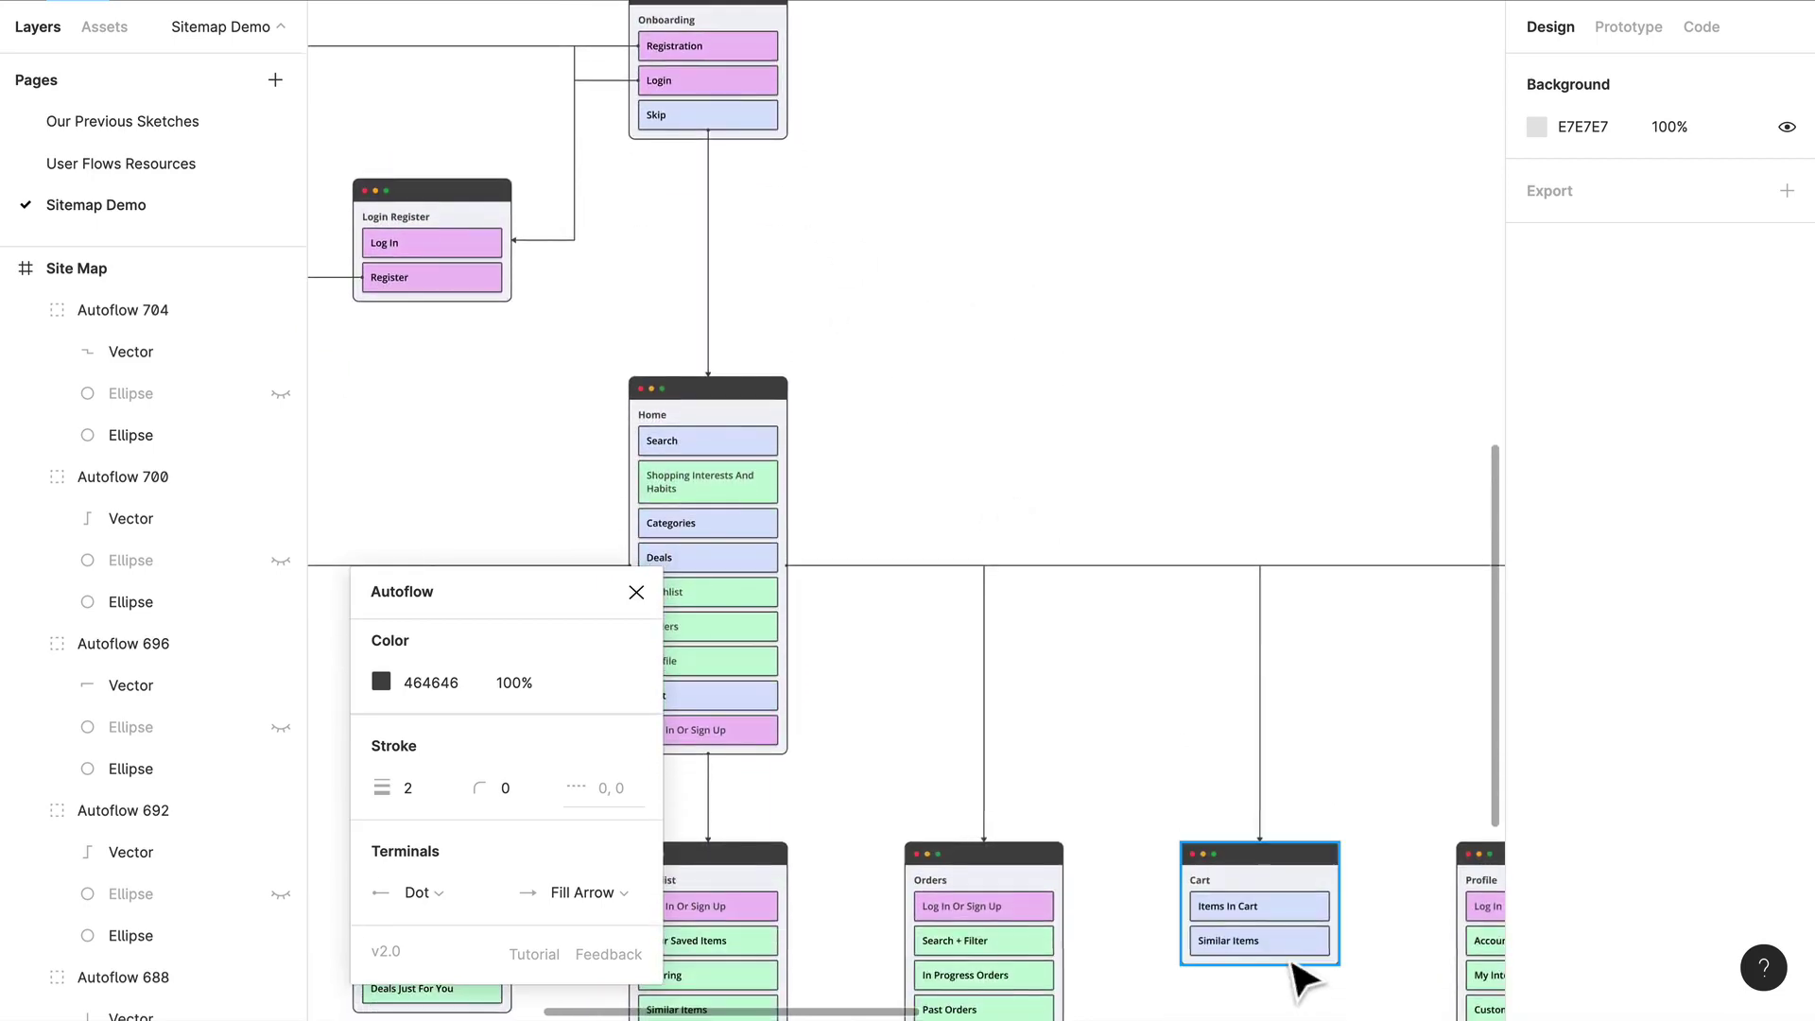
Alt-drag a Cart card copy beside Login Register, zoom to fit, and close Autoflow
left_click_drag(1293, 959, 1018, 210, "alt")
left_click(822, 316)
key("shift+1")
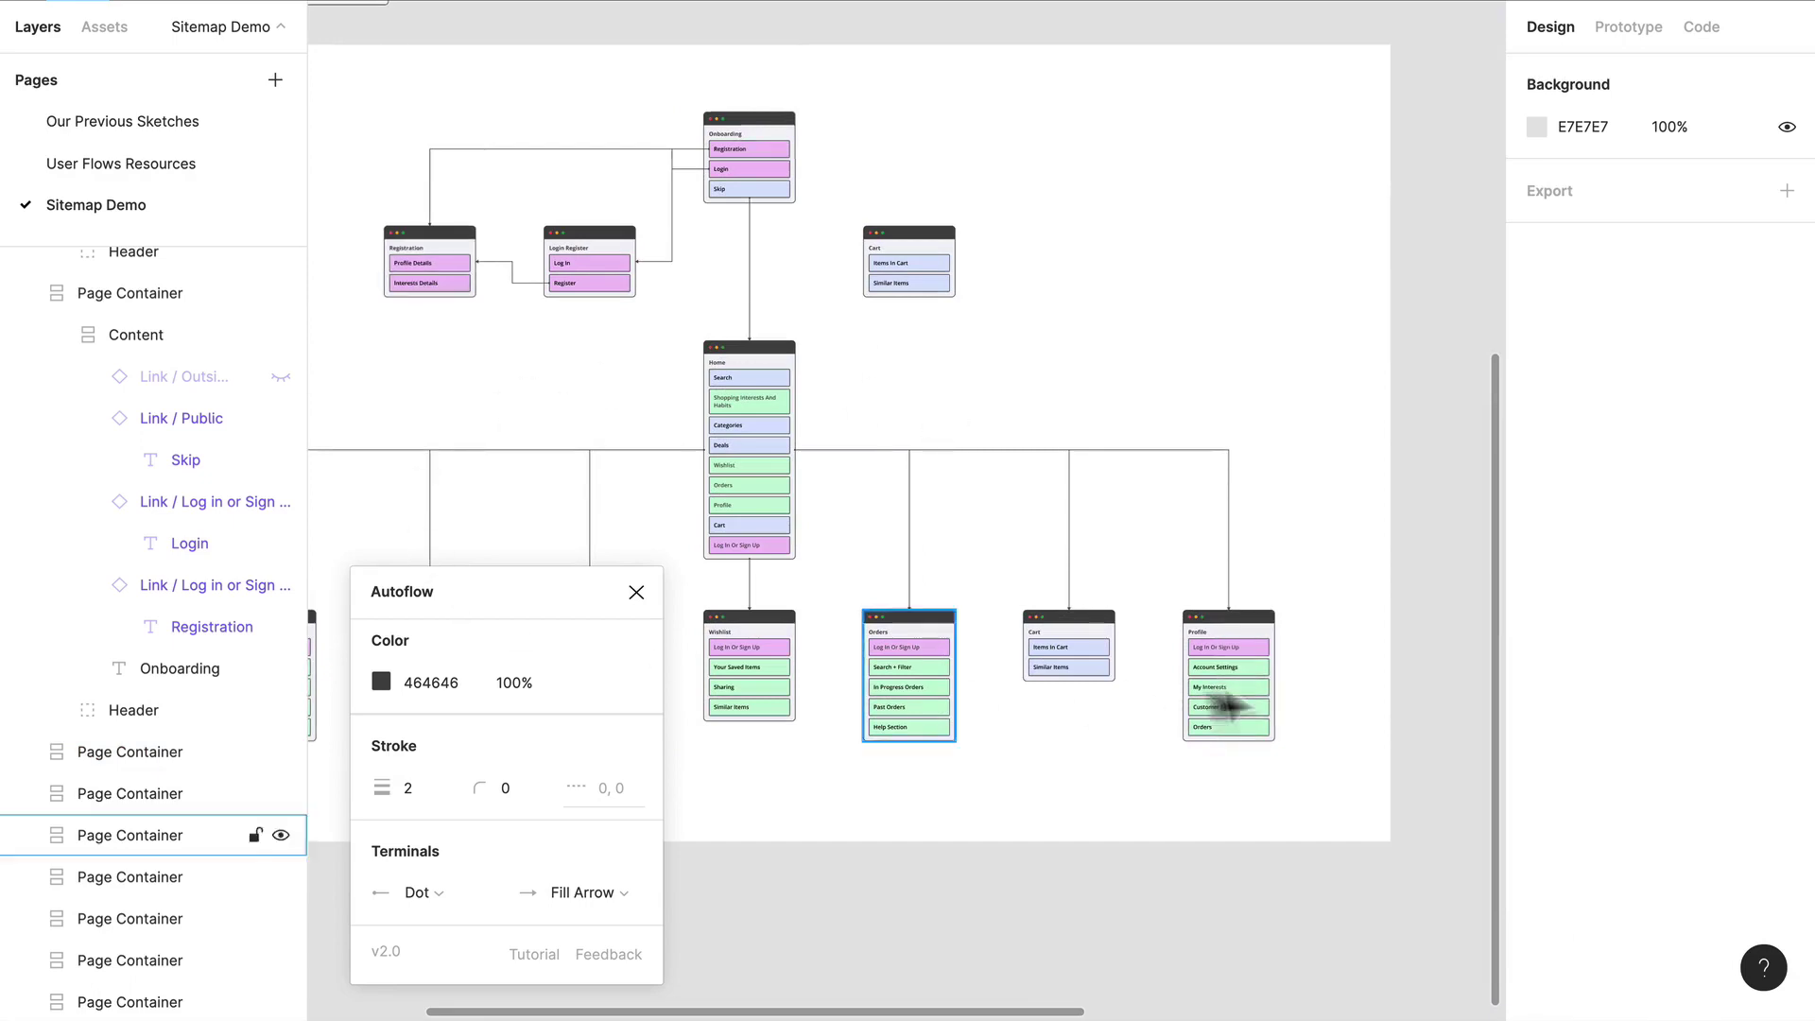
scroll(709, 529, "left", 4)
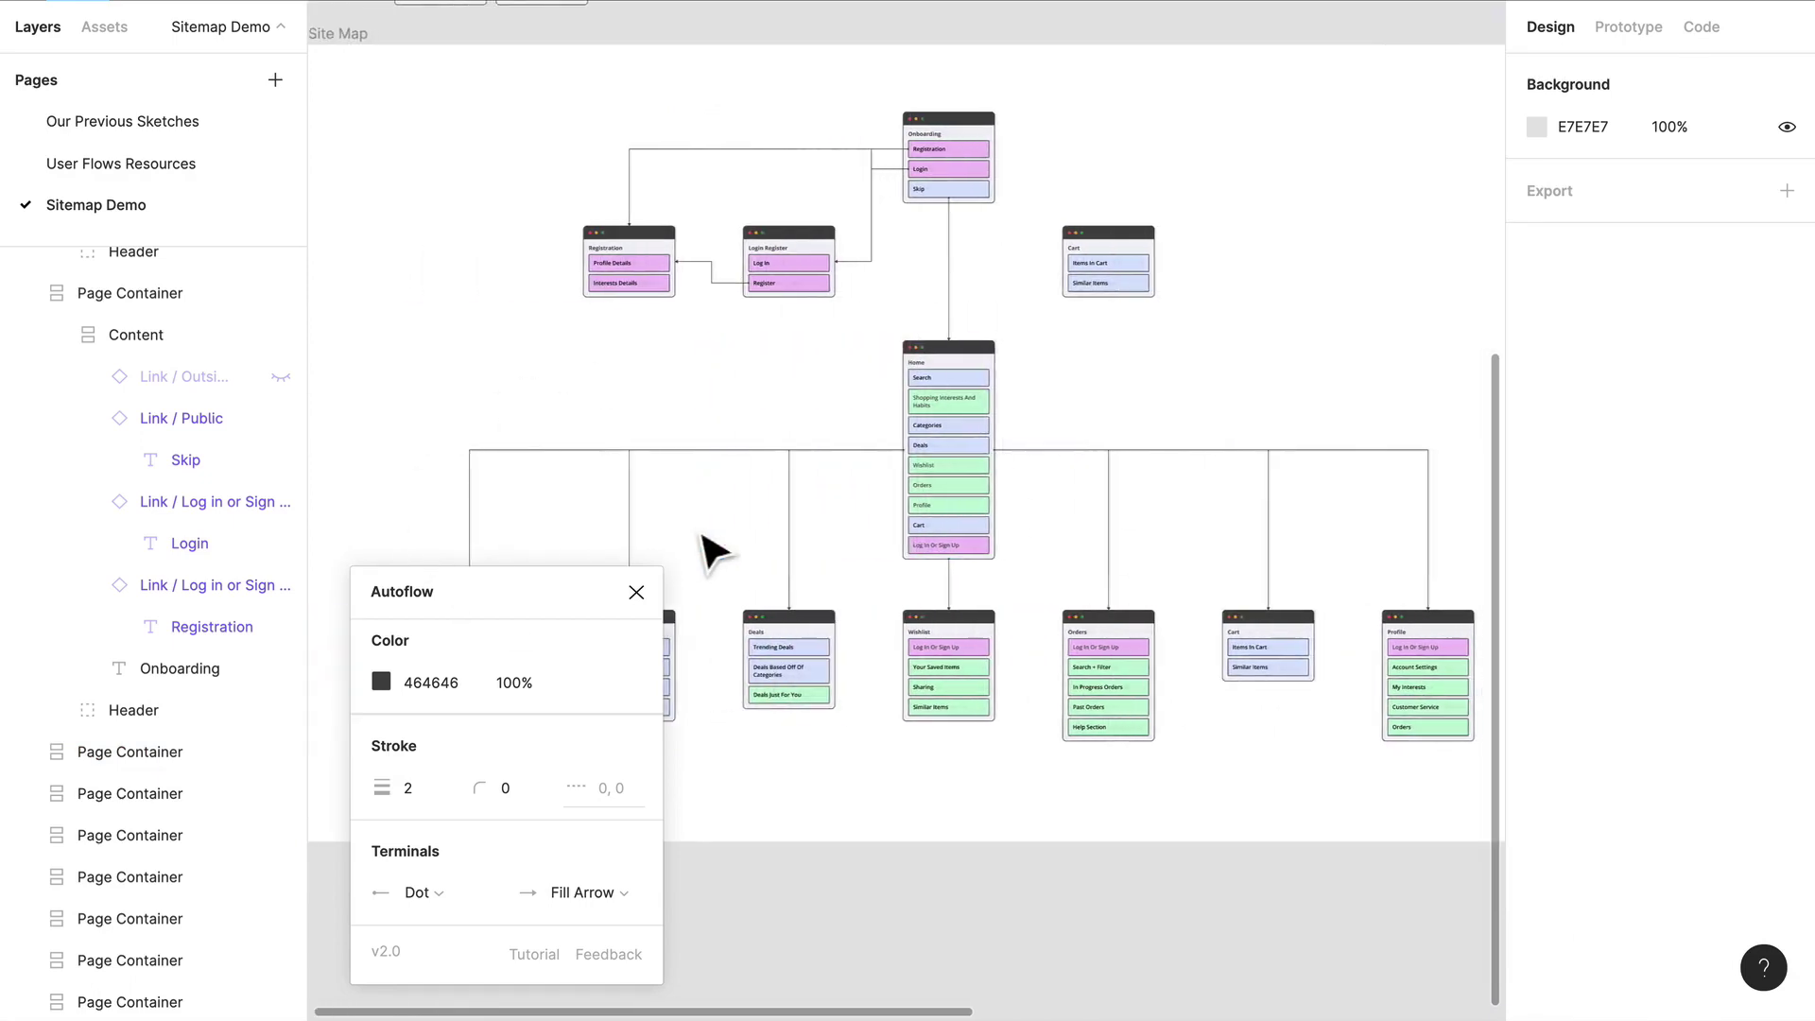
left_click(636, 592)
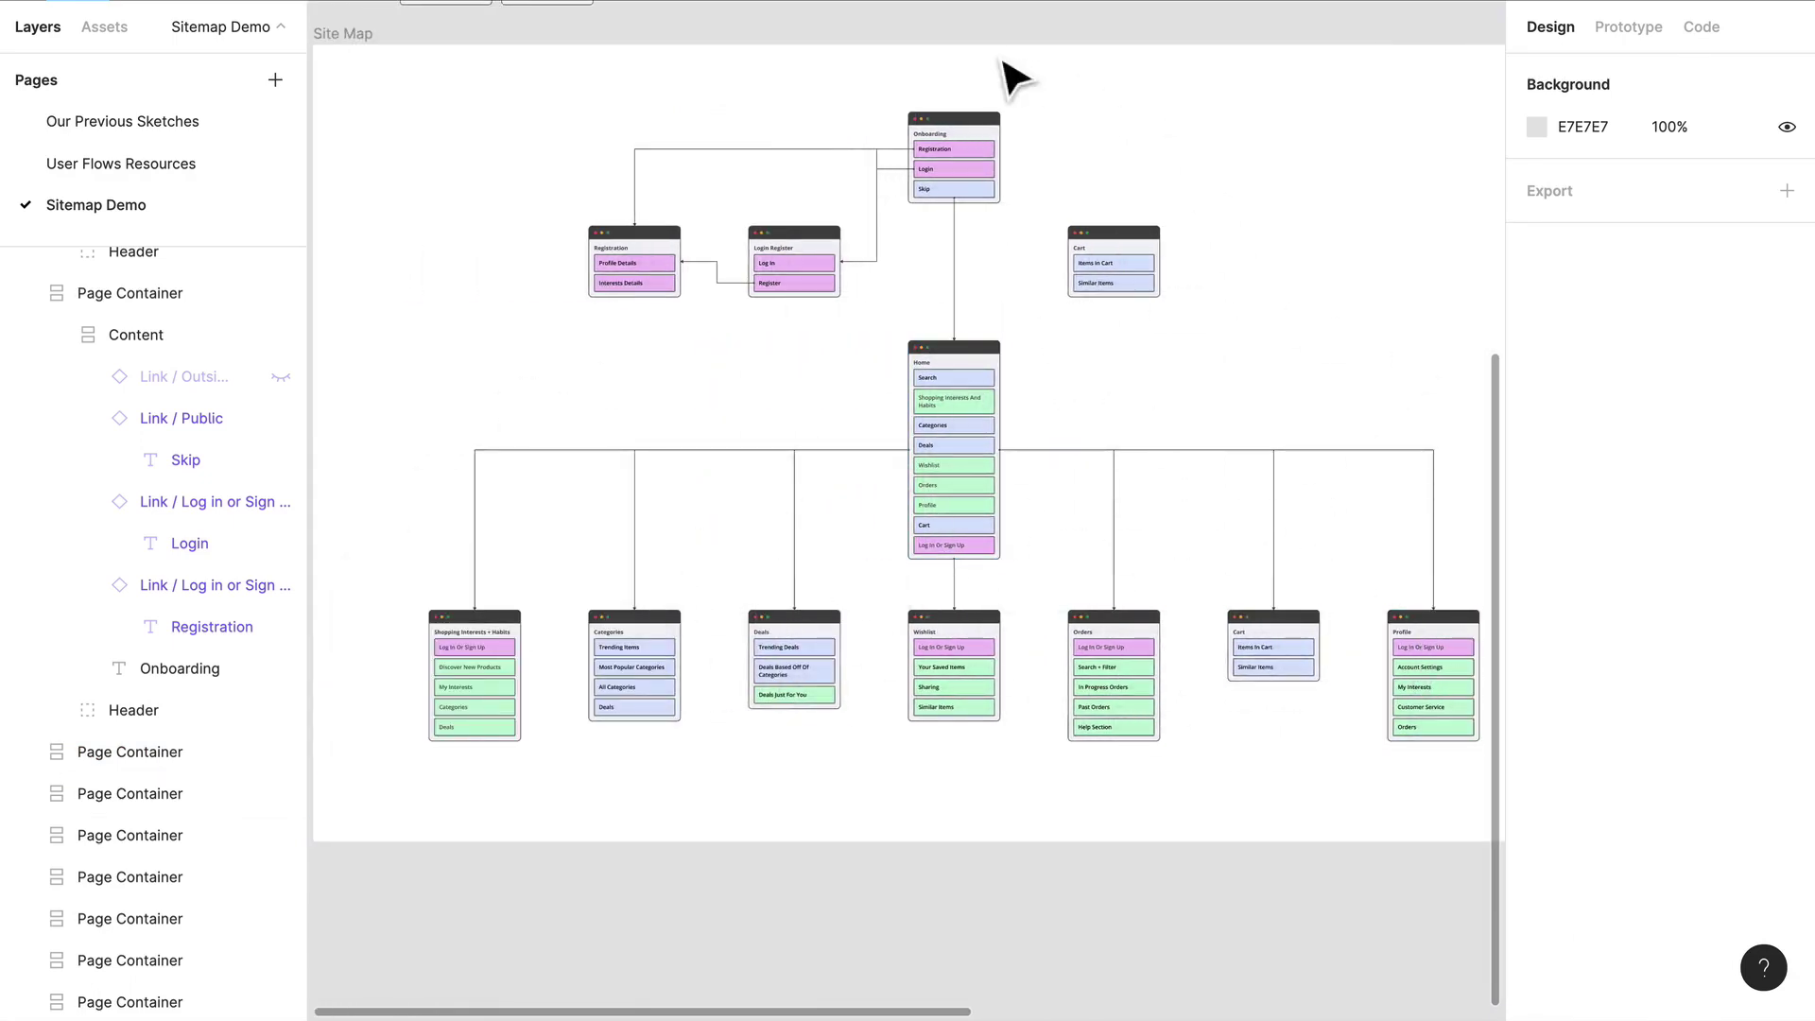
scroll(1012, 76, "up", 5)
scroll(1034, 434, "left", 3)
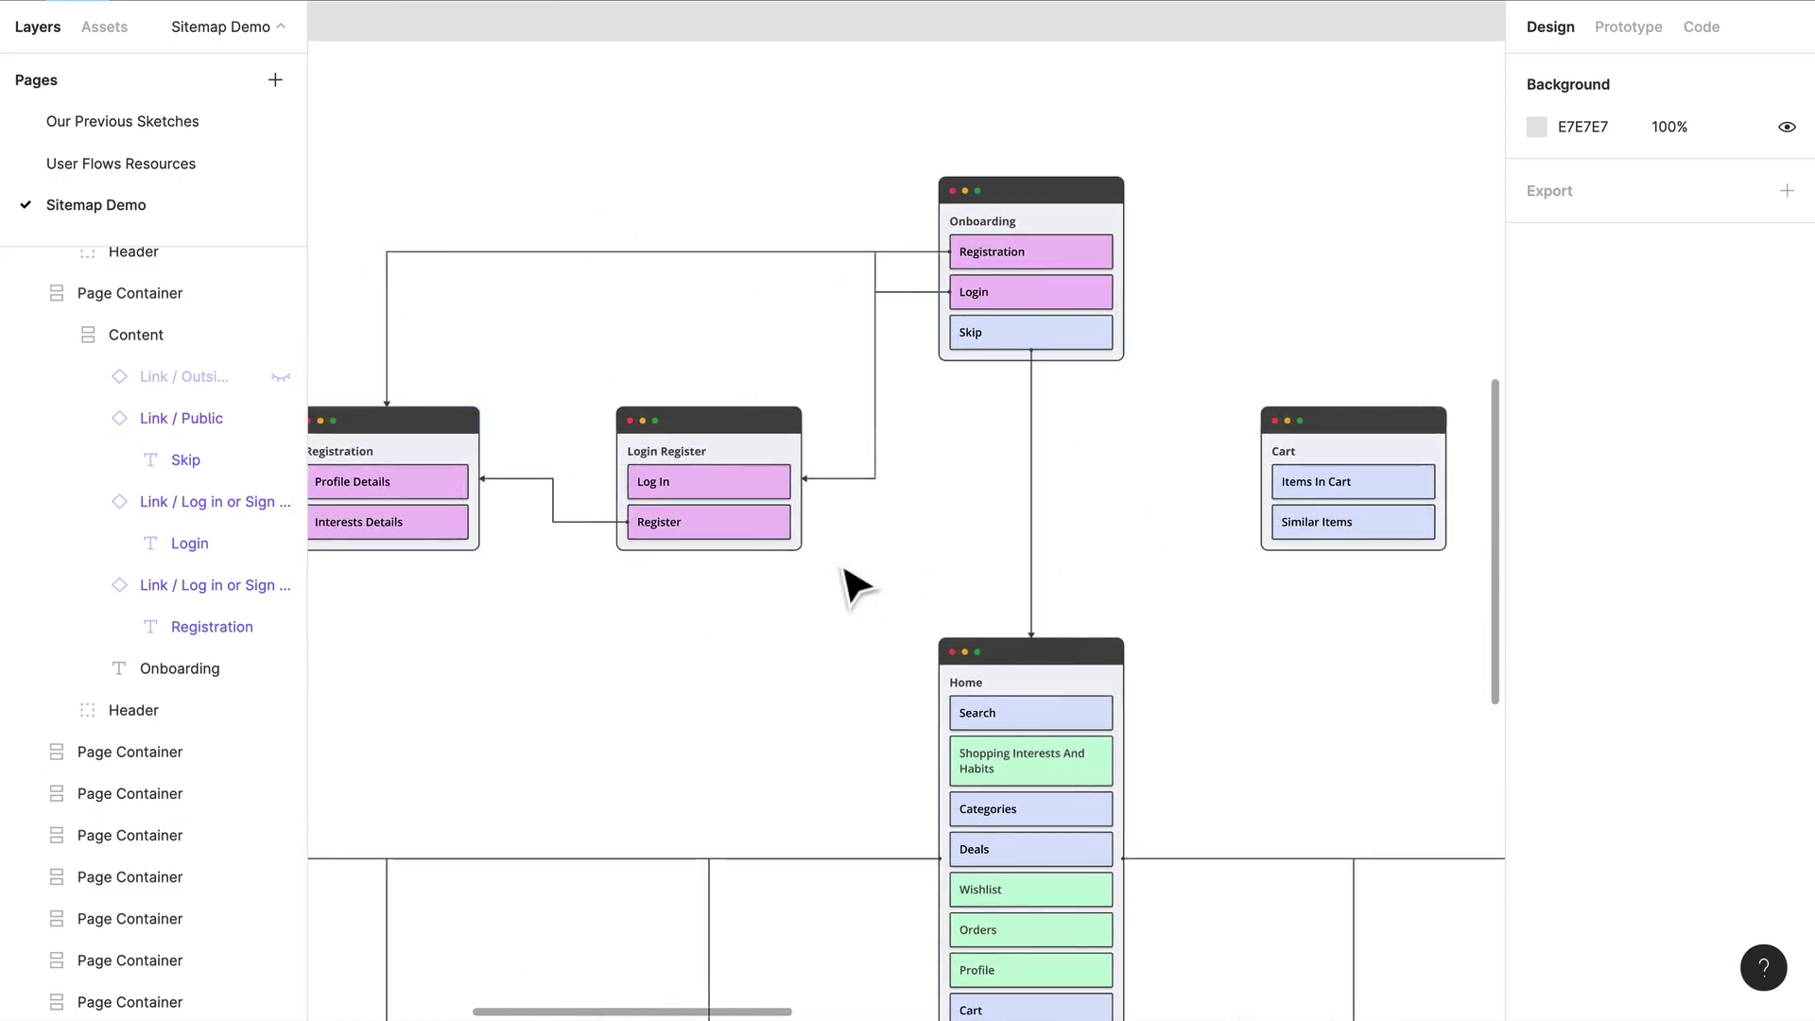
scroll(858, 586, "right", 5)
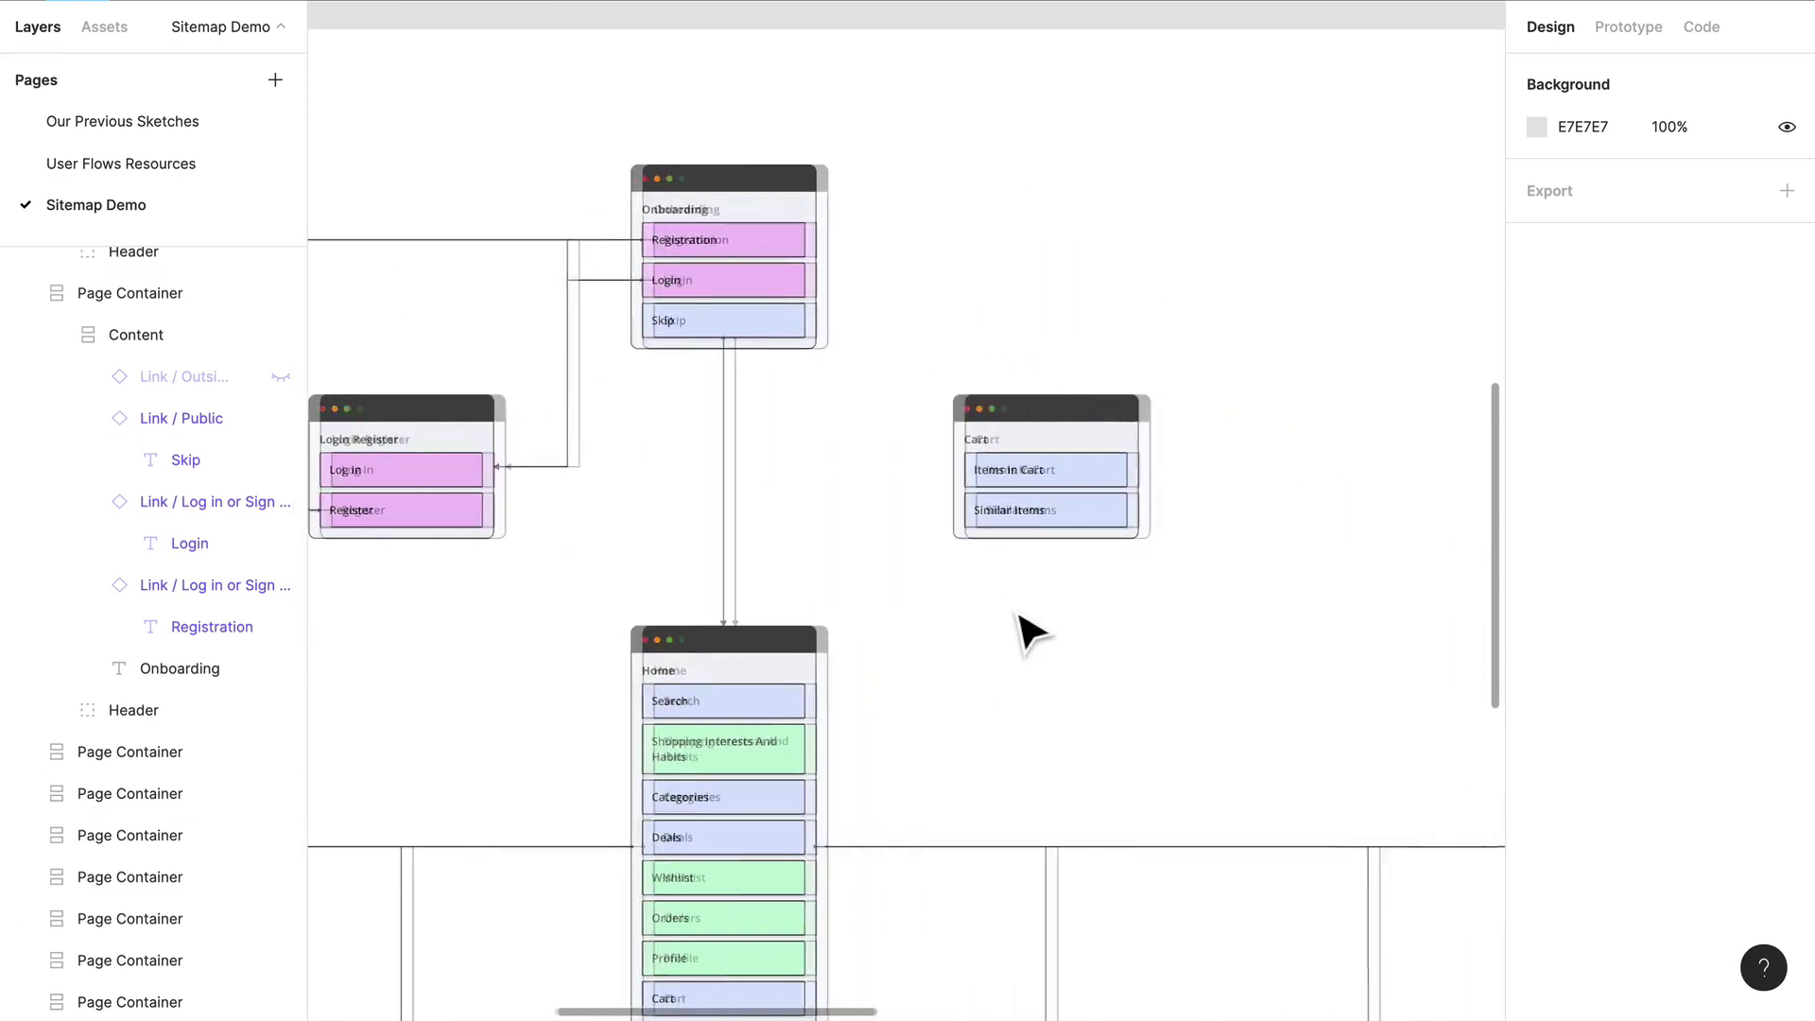
scroll(955, 616, "down", 2)
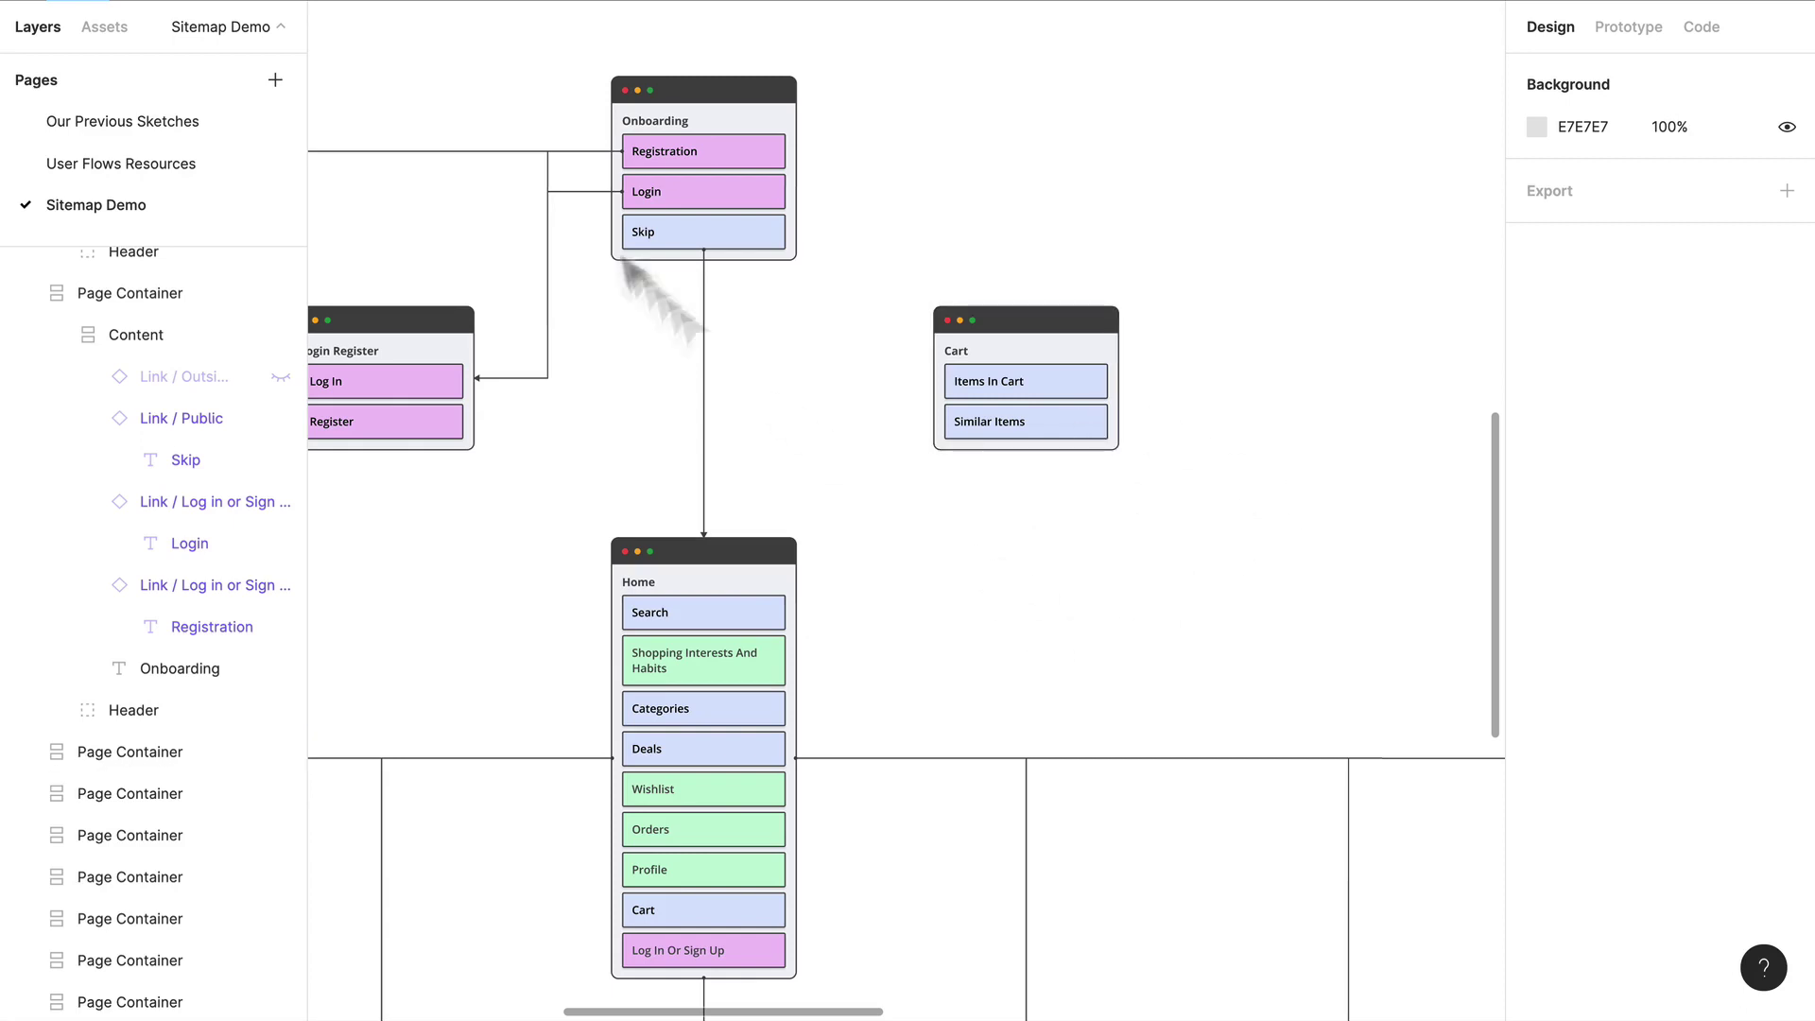
scroll(699, 349, "left", 5)
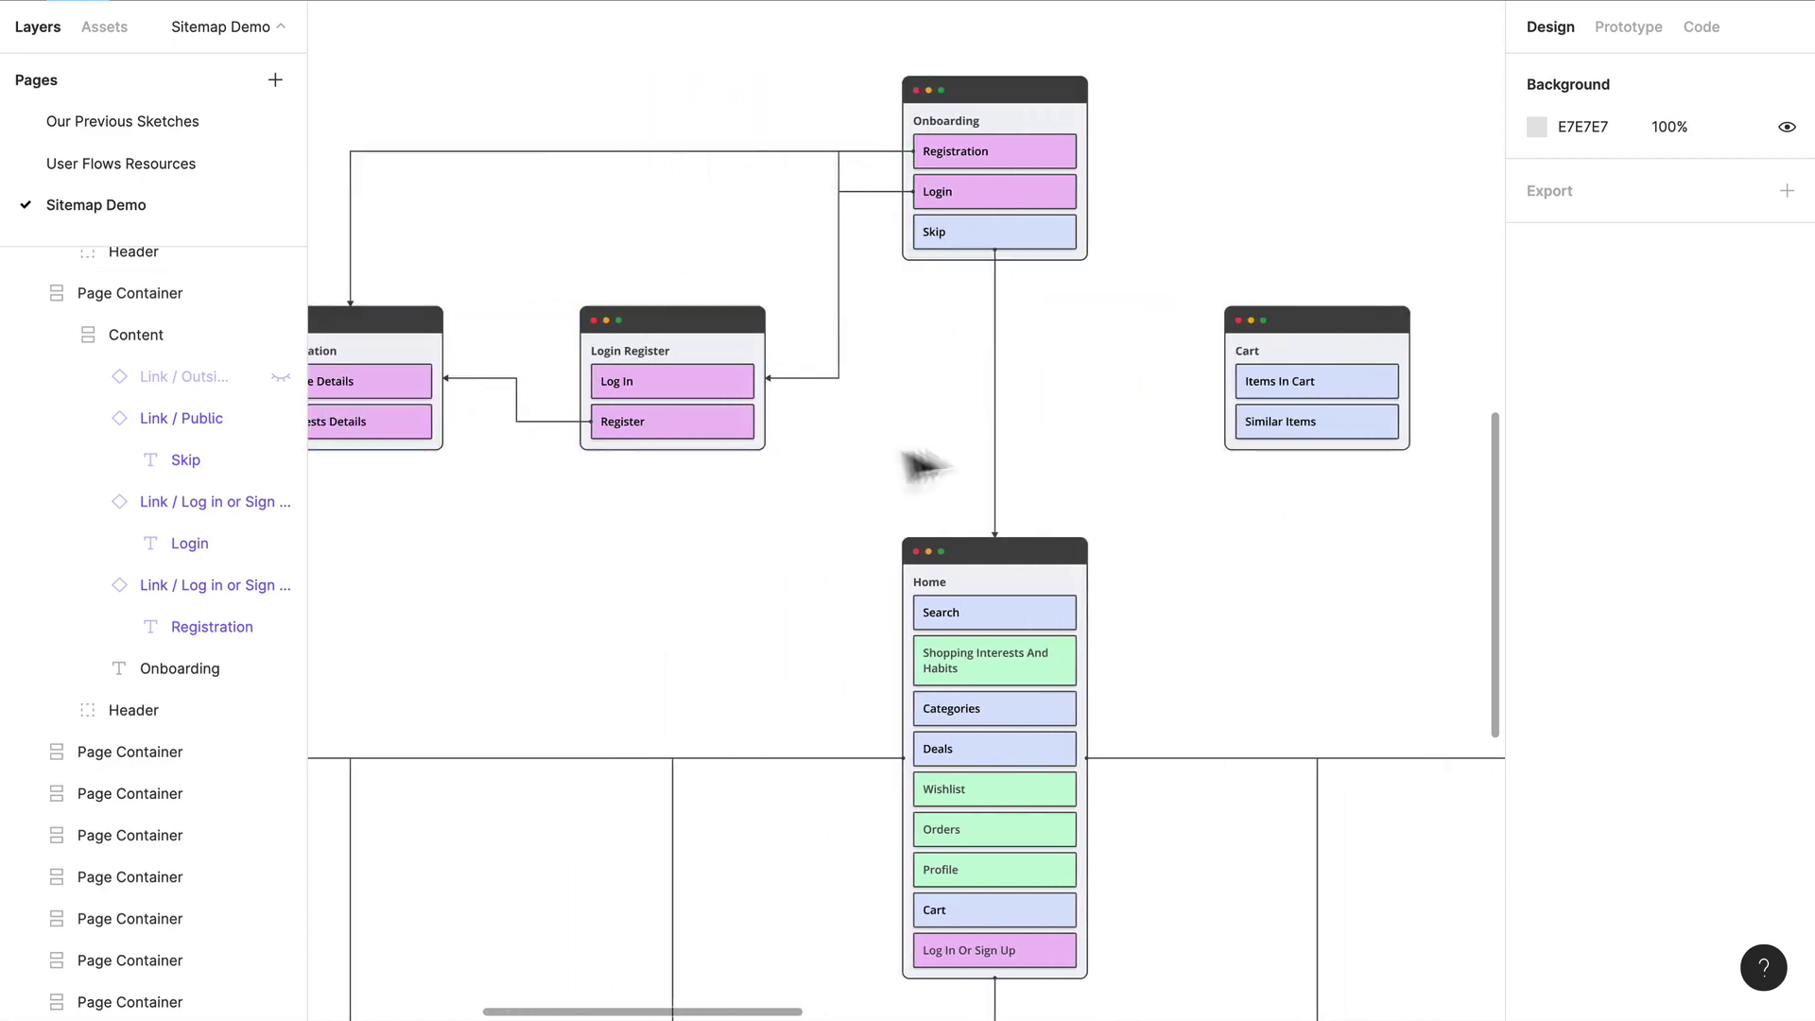
scroll(1011, 454, "right", 5)
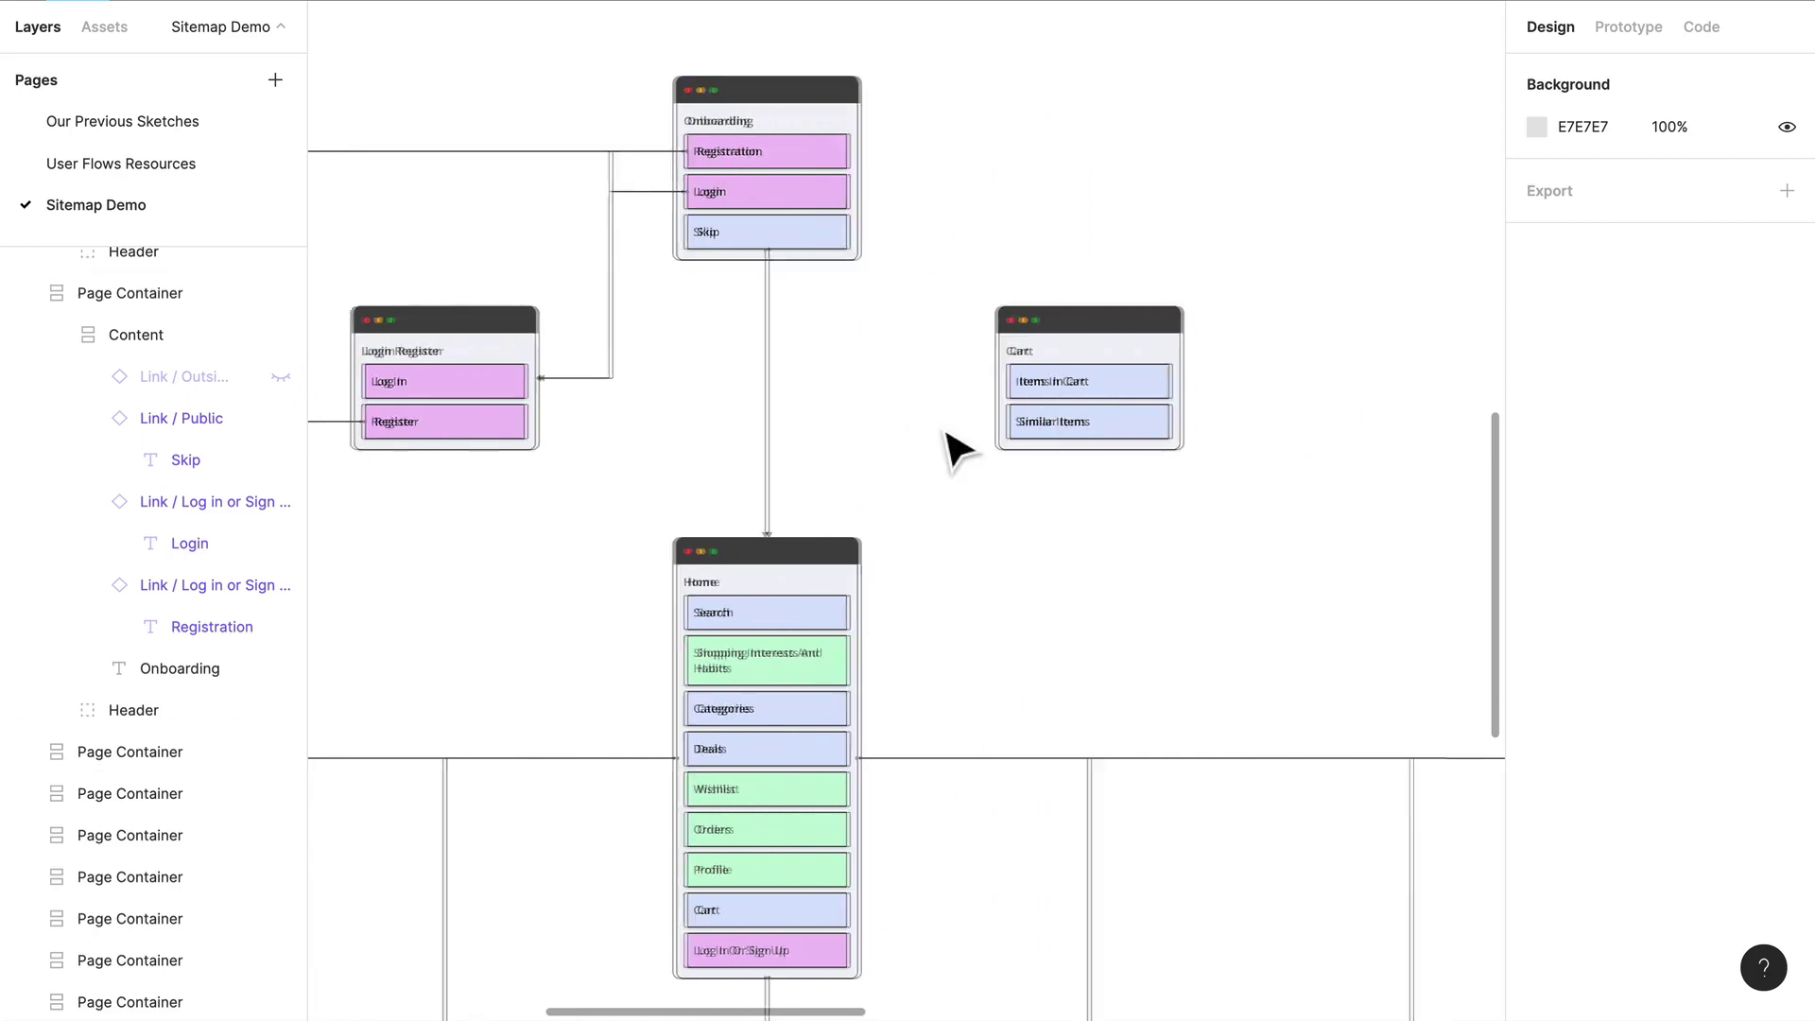
scroll(956, 452, "right", 1)
scroll(956, 445, "right", 2)
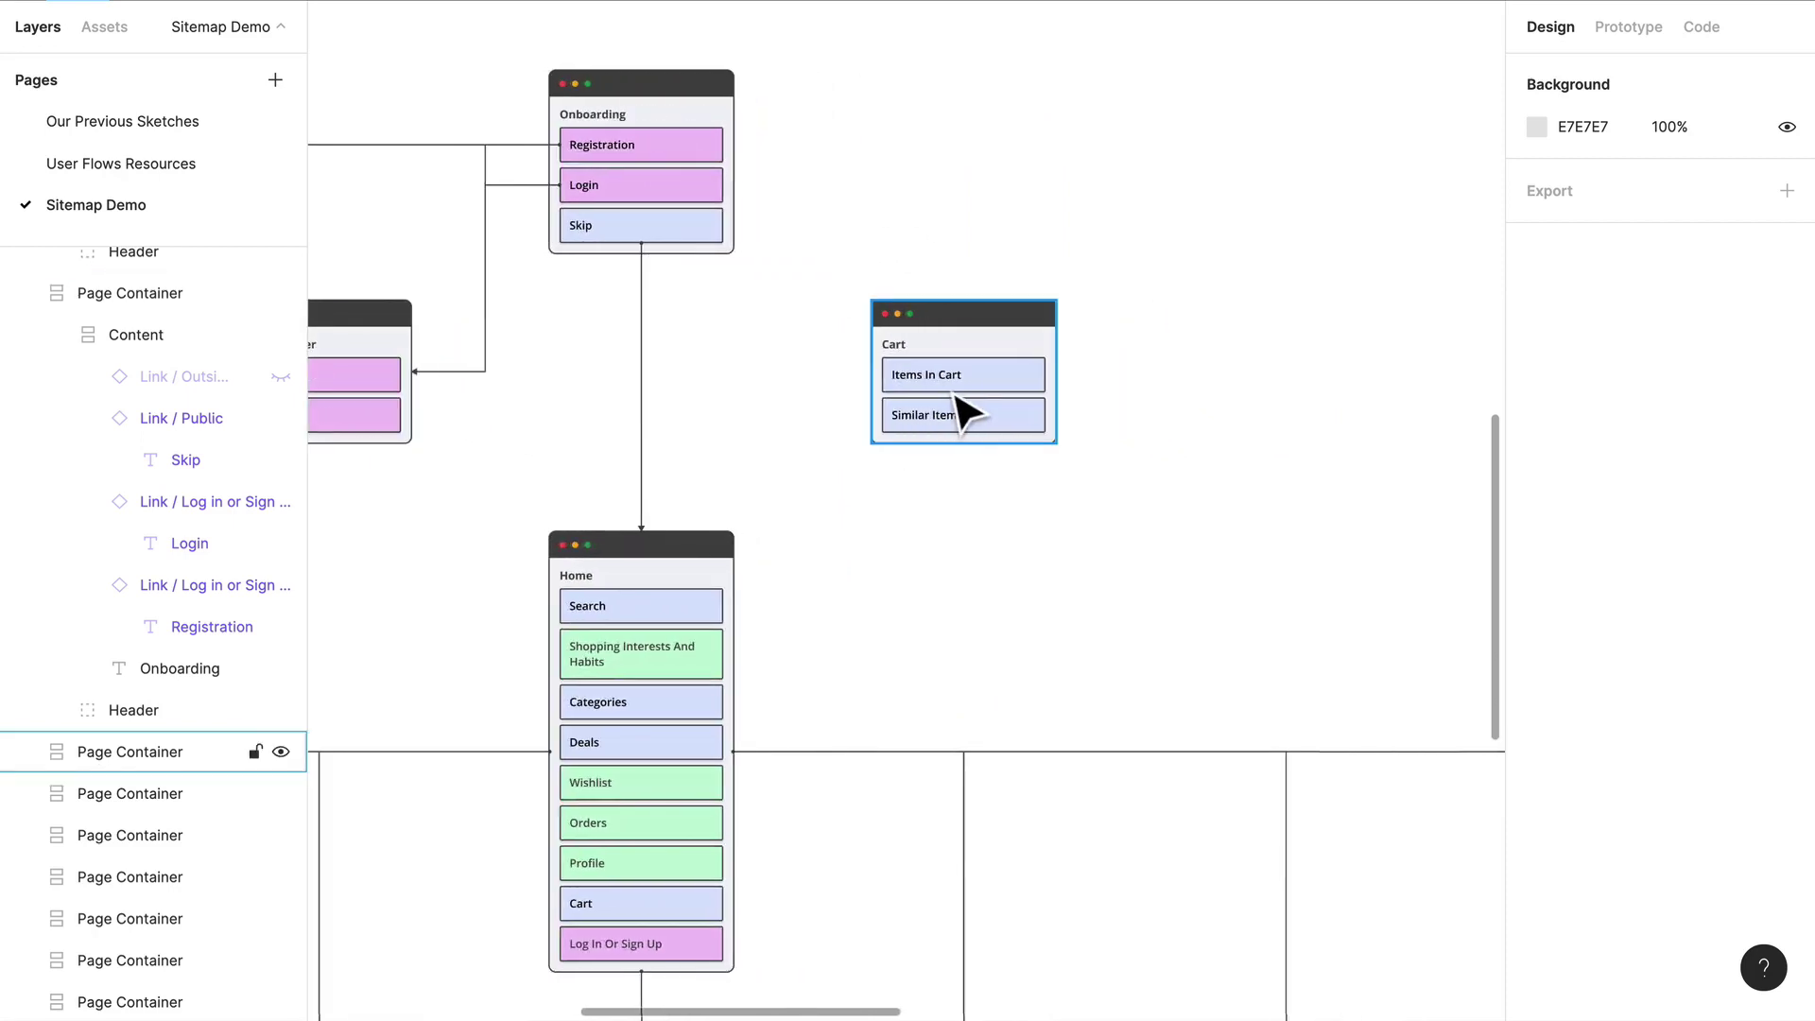
Retitle the copied Cart card 'Search' and relabel its items 'Input' and 'Previous Searches'
double_click(936, 384)
double_click(896, 346)
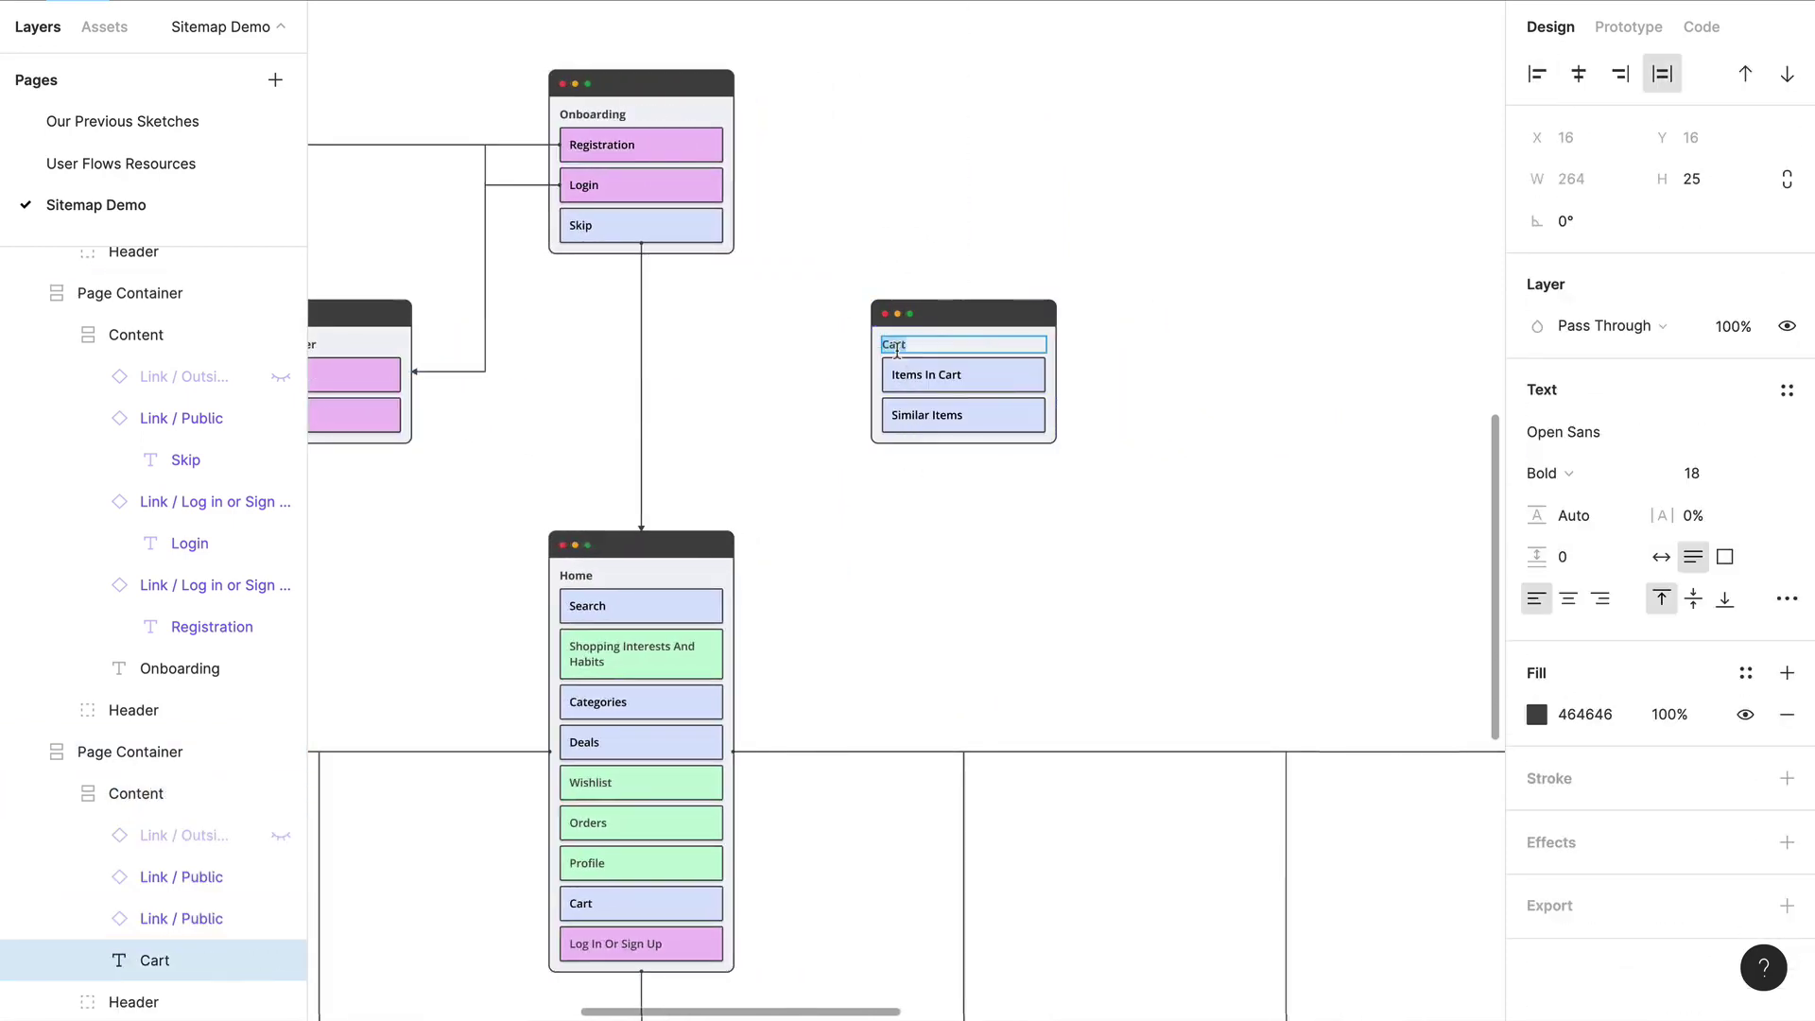
type("Searc")
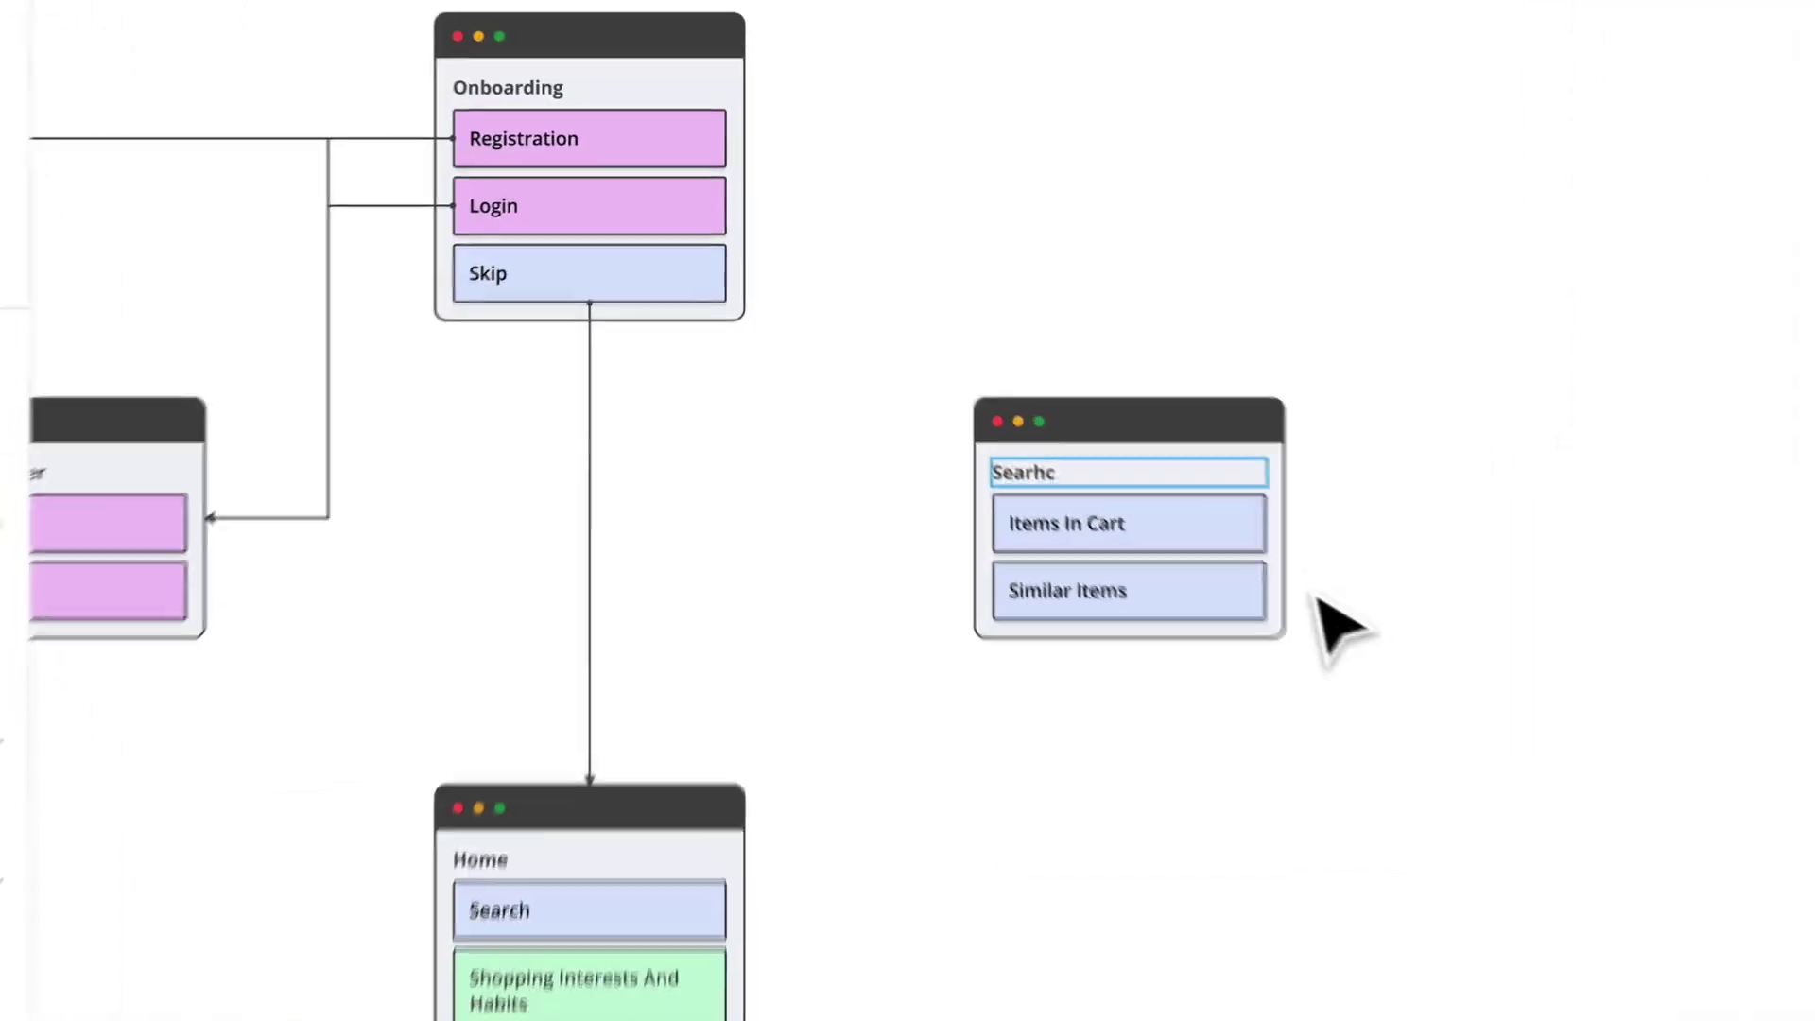
key("BackSpace")
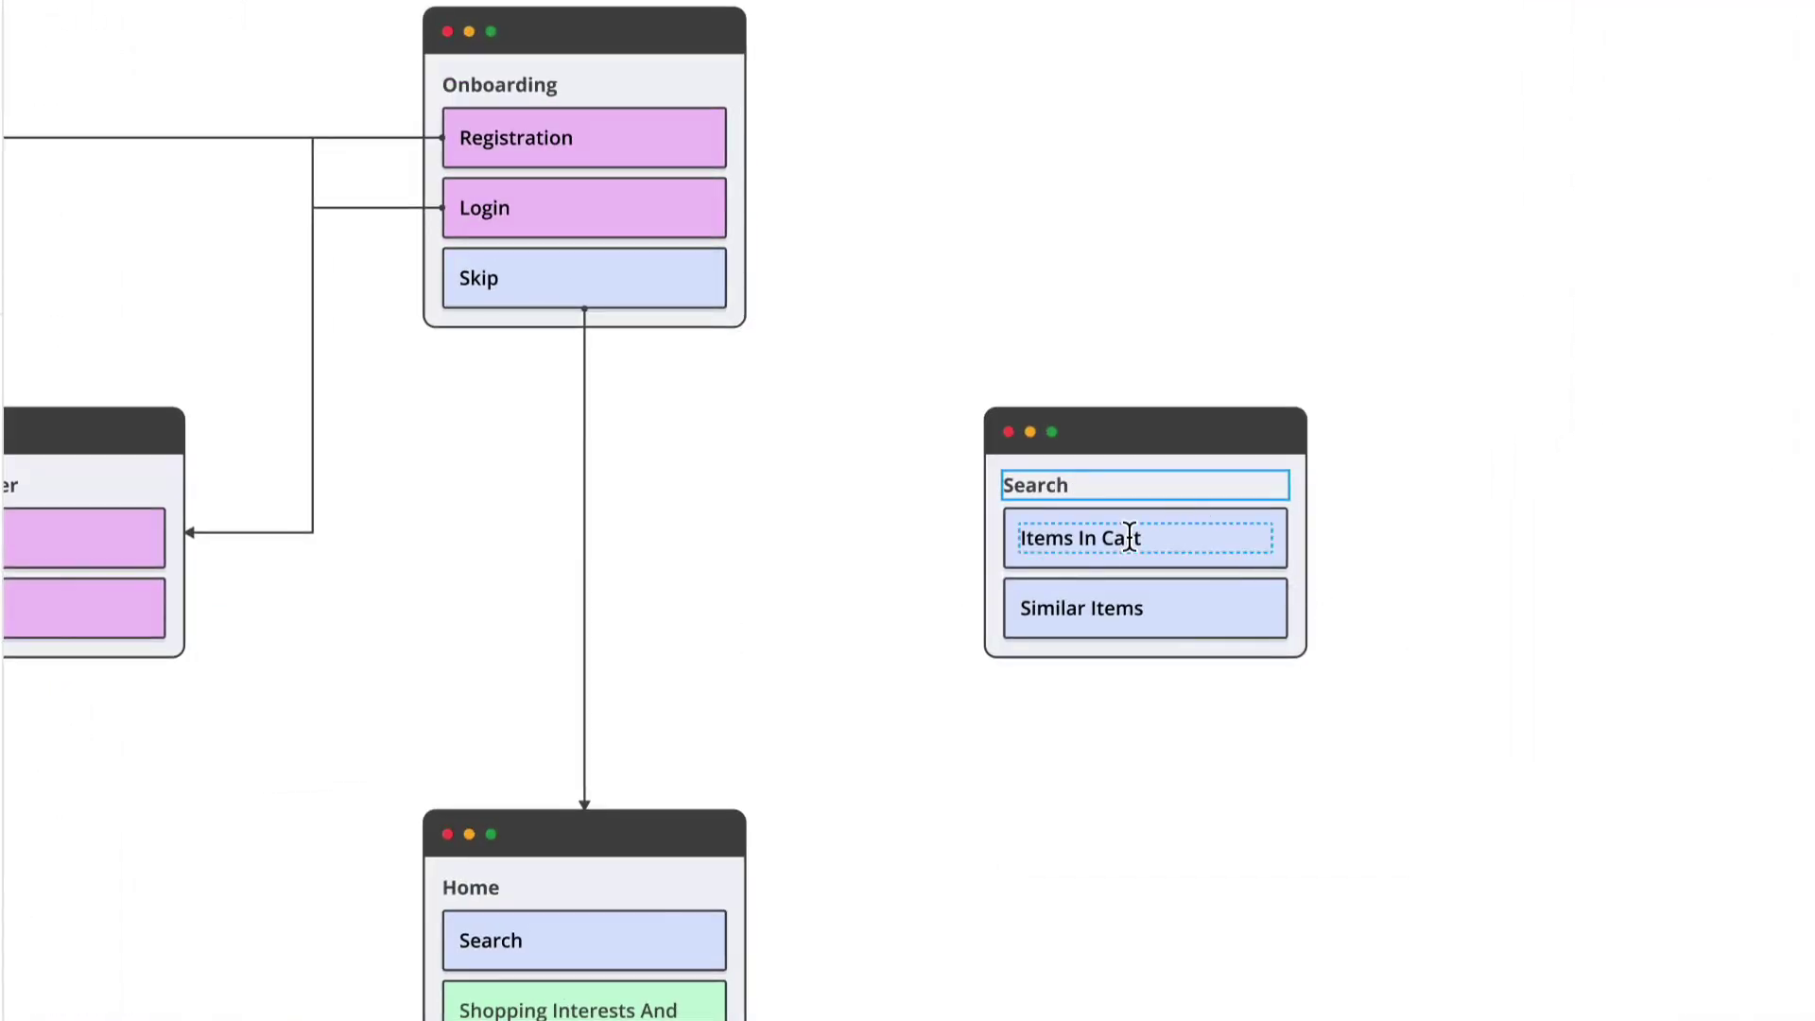
double_click(1130, 538)
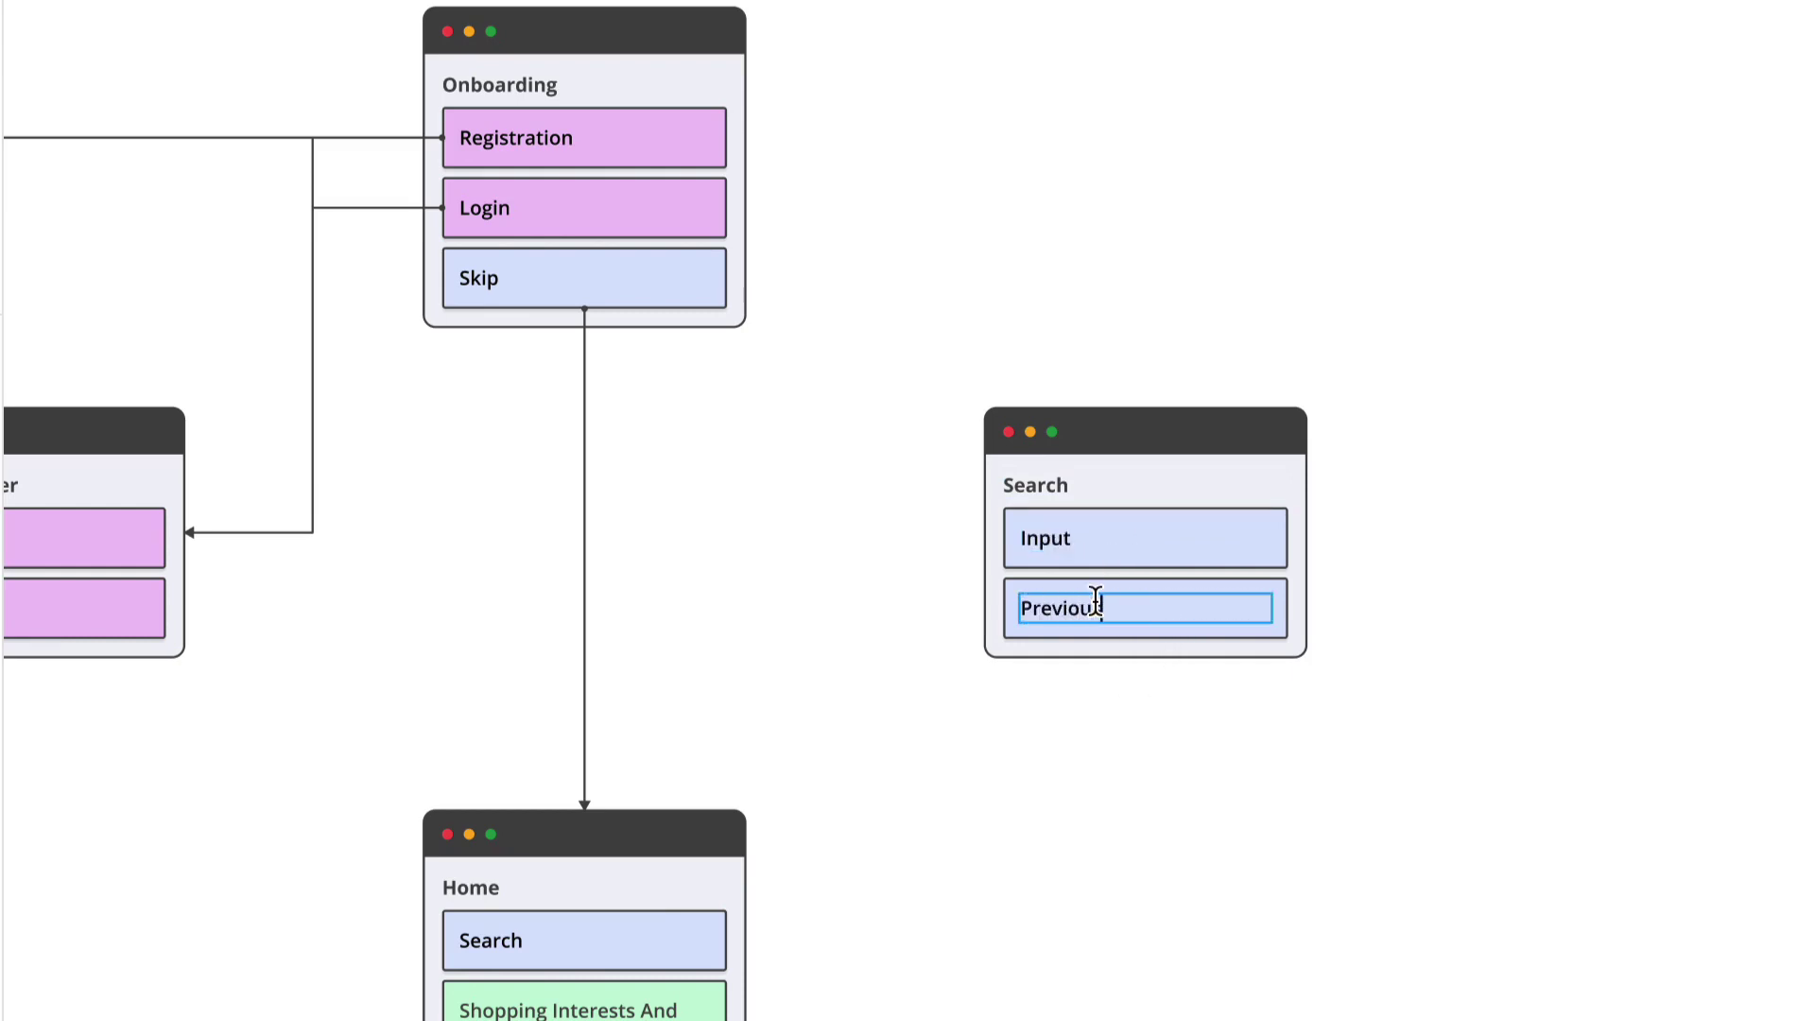
left_click(1262, 761)
Switch the Previous Searches item from the blue to the green variant
left_click(1269, 633)
left_click(1268, 634)
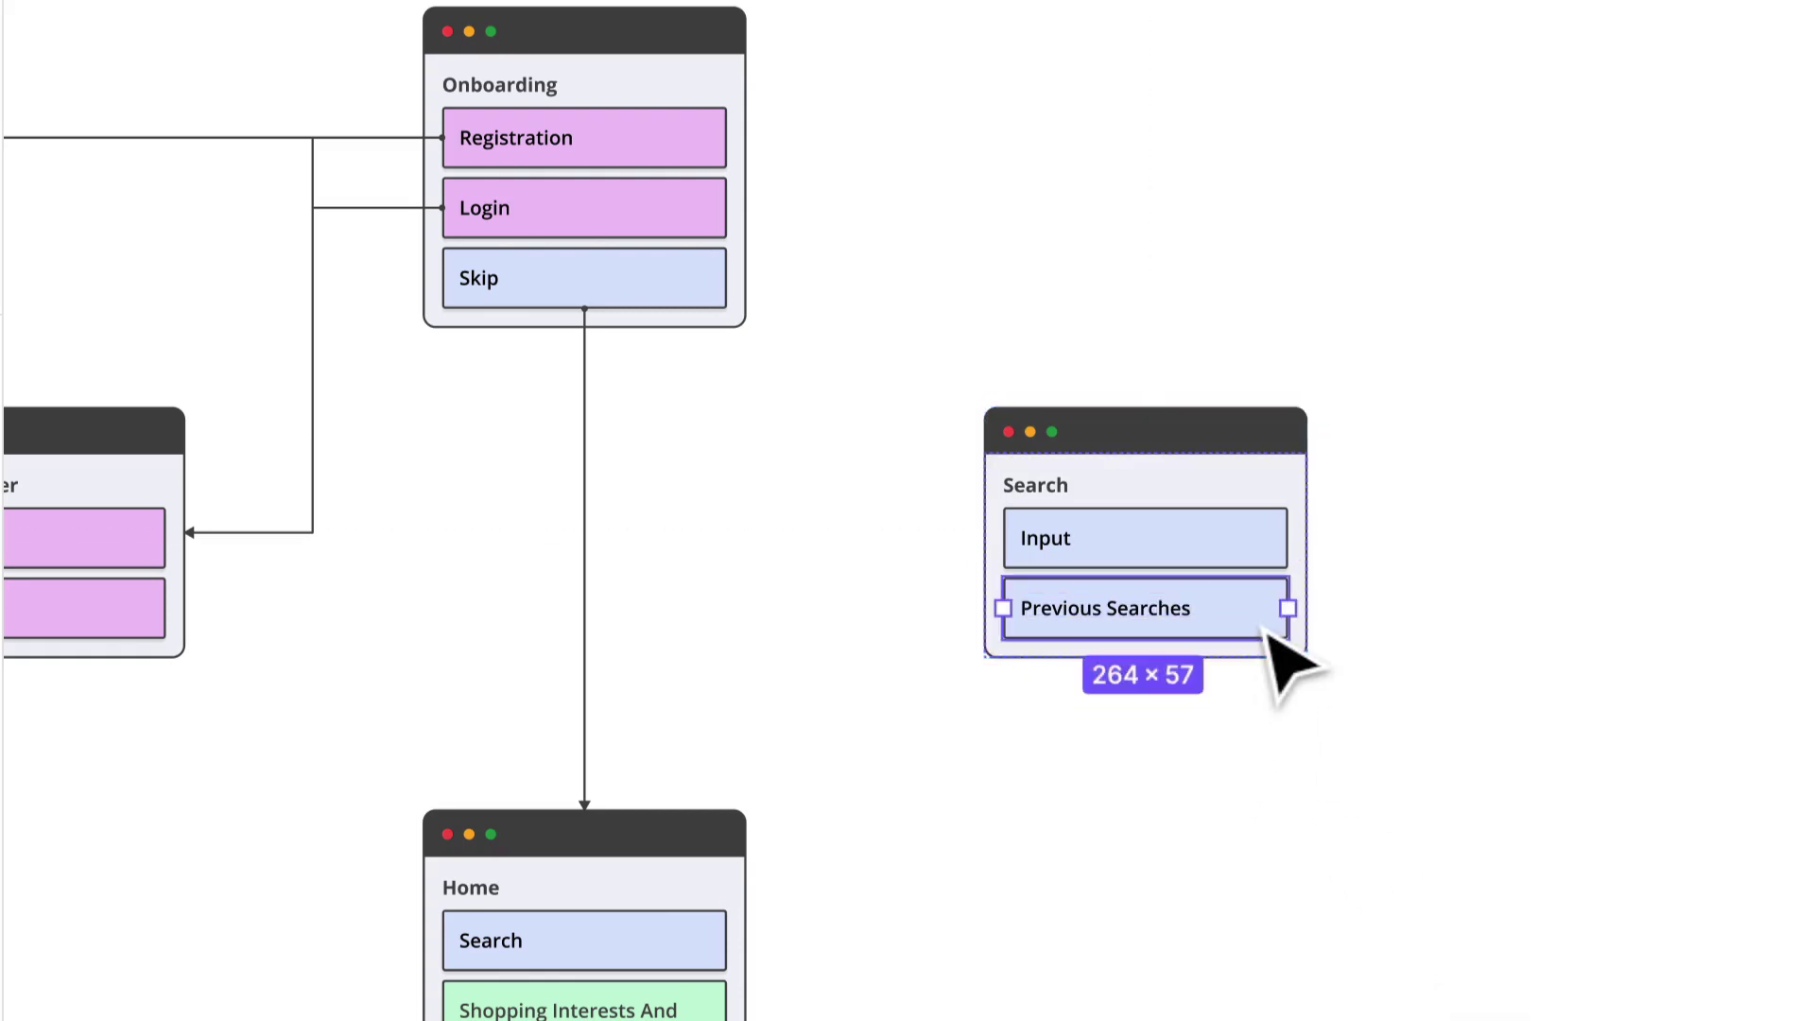
key("ctrl+d")
left_click(1239, 690)
left_click(1240, 688)
key("Delete")
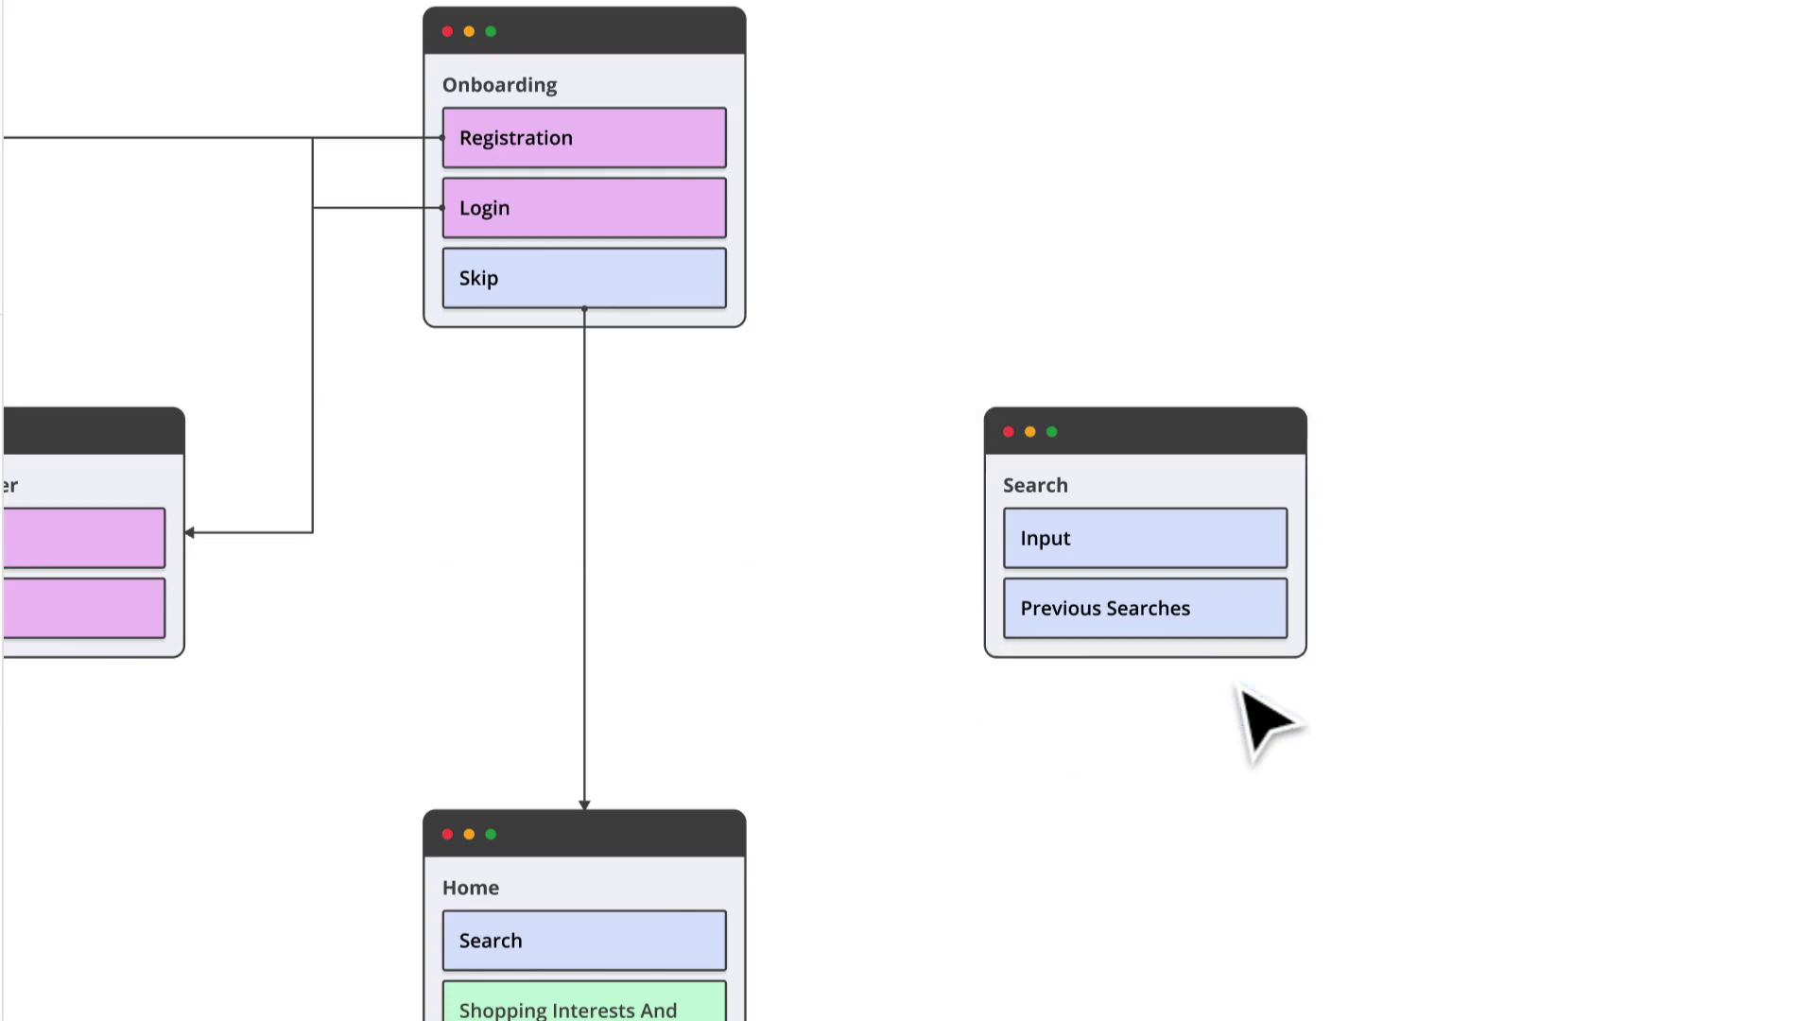
left_click(1099, 618)
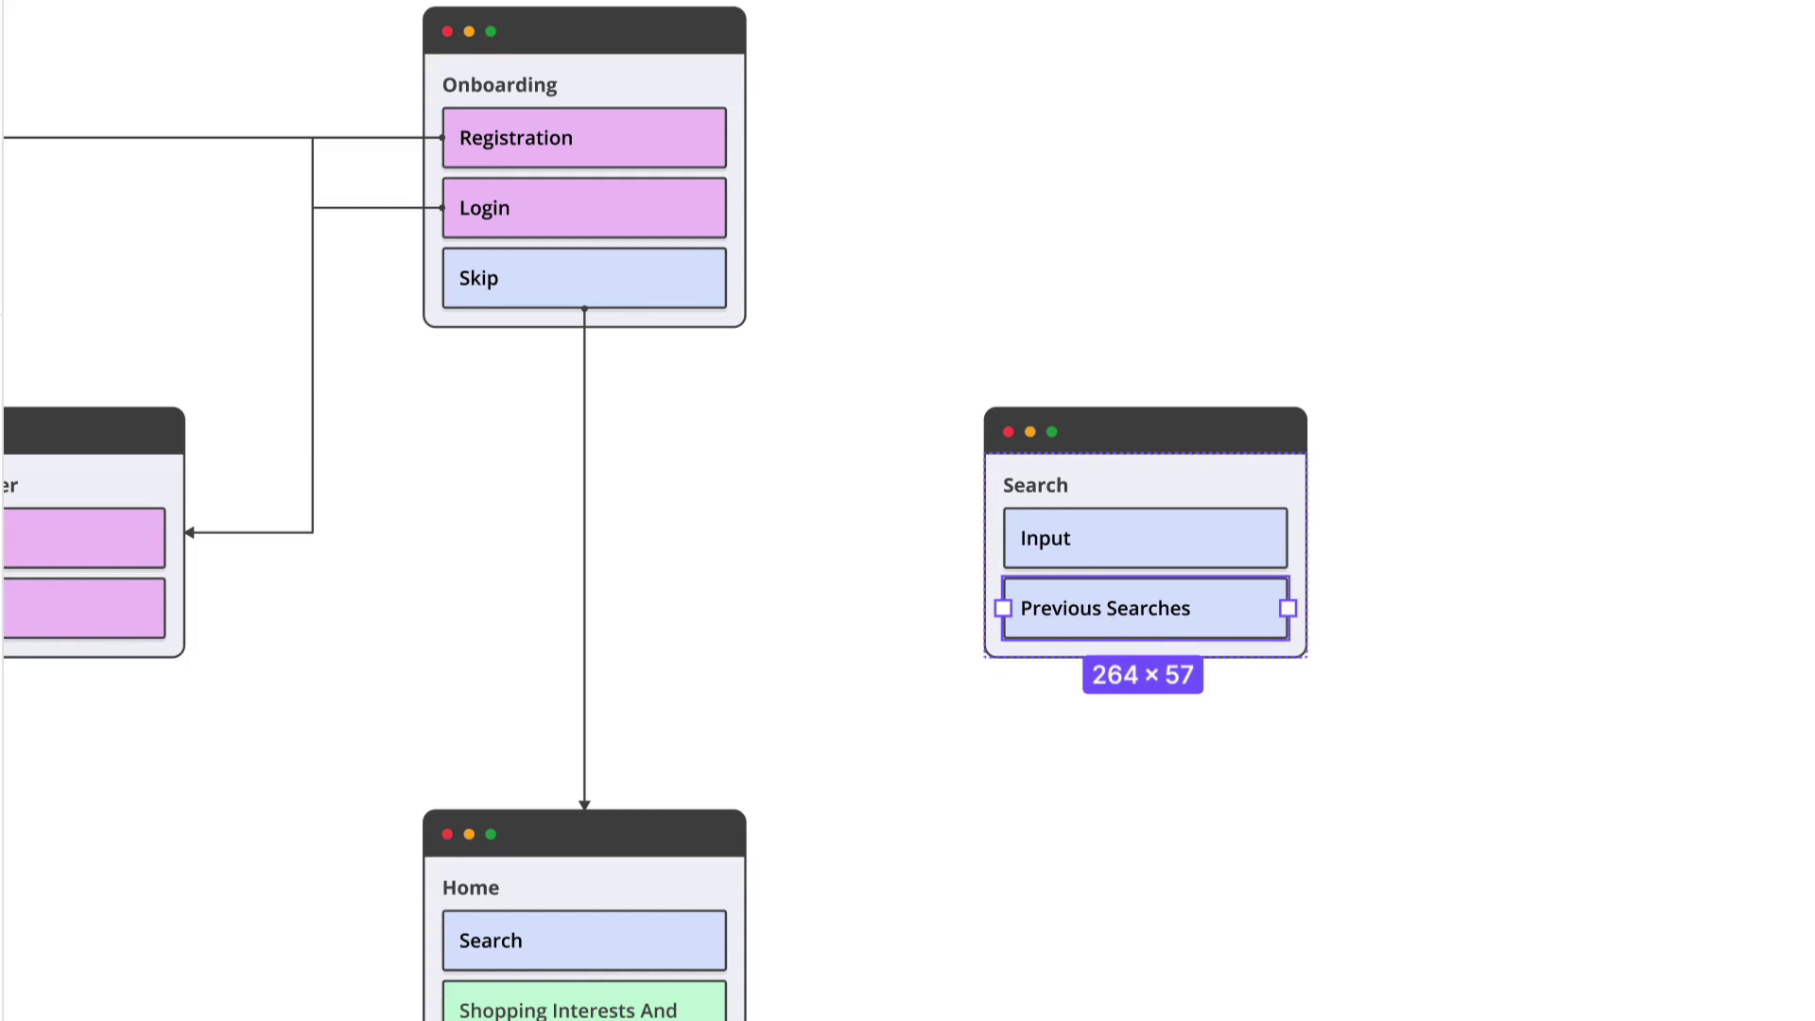
left_click(1264, 729)
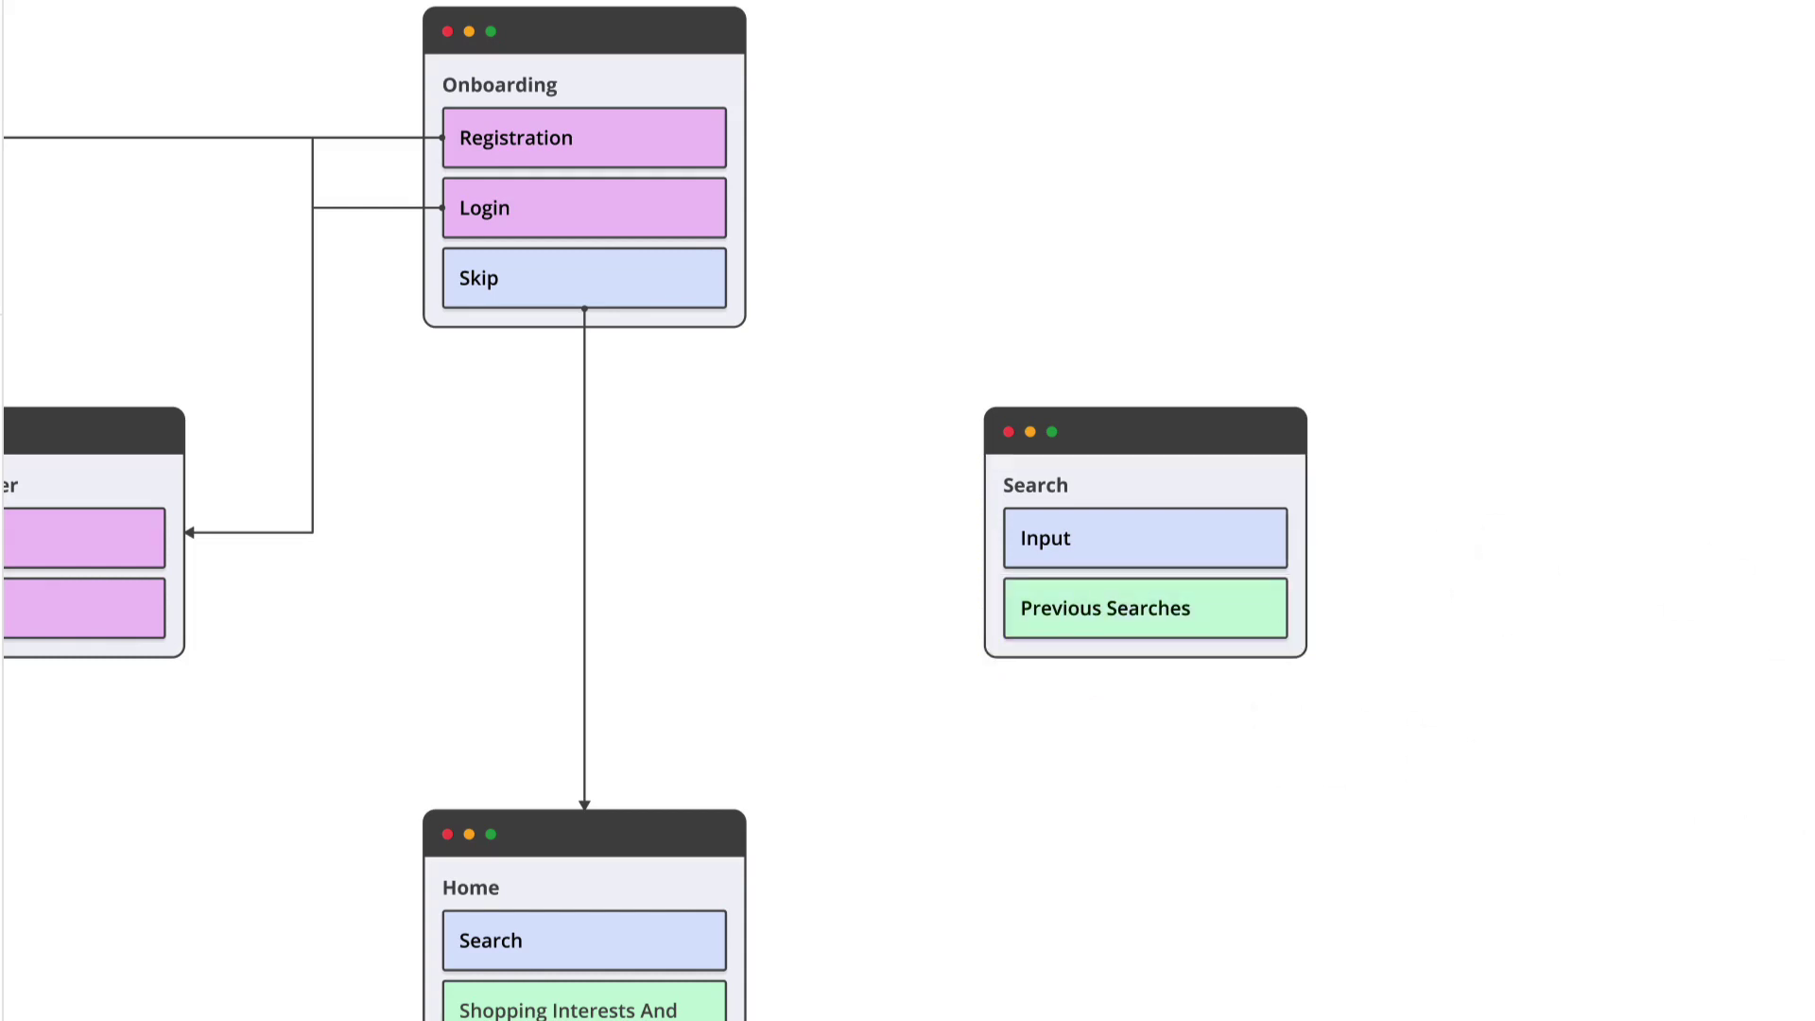
Place a copy of the Search card to its right, title it 'Search Results', and remove Previous Searches
left_click_drag(1083, 433, 1515, 457)
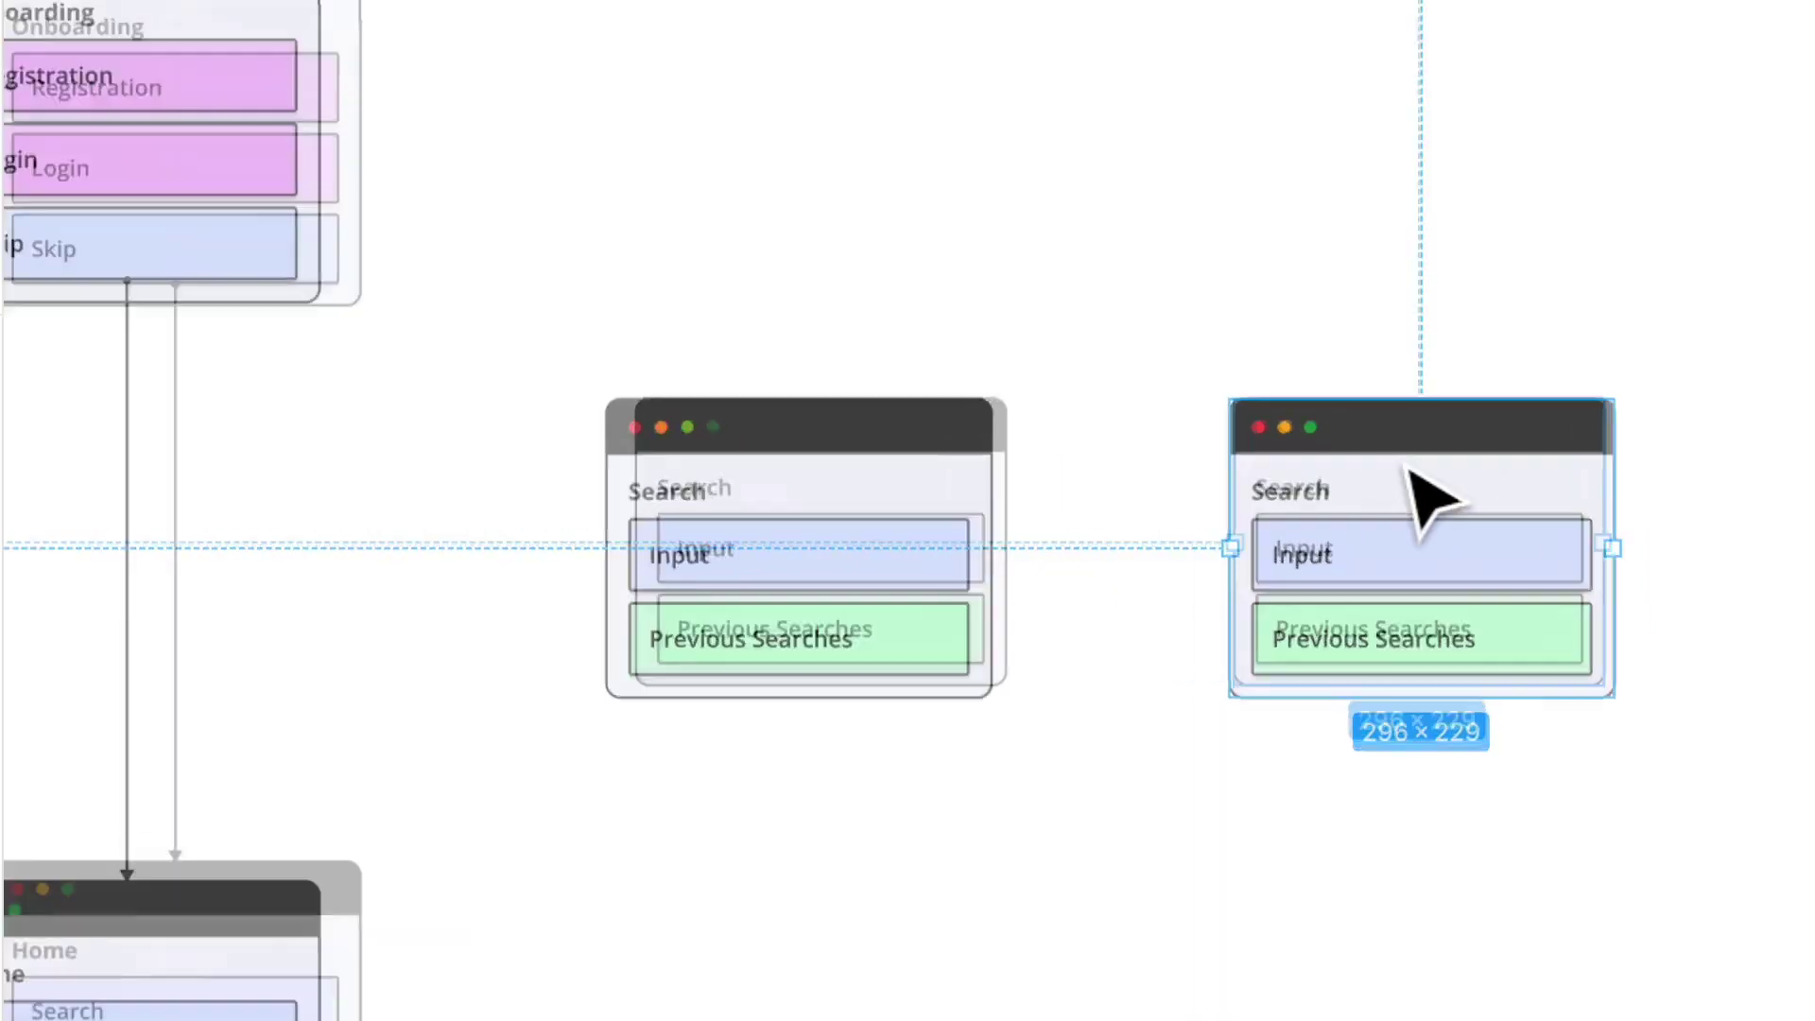
double_click(1296, 519)
double_click(1278, 504)
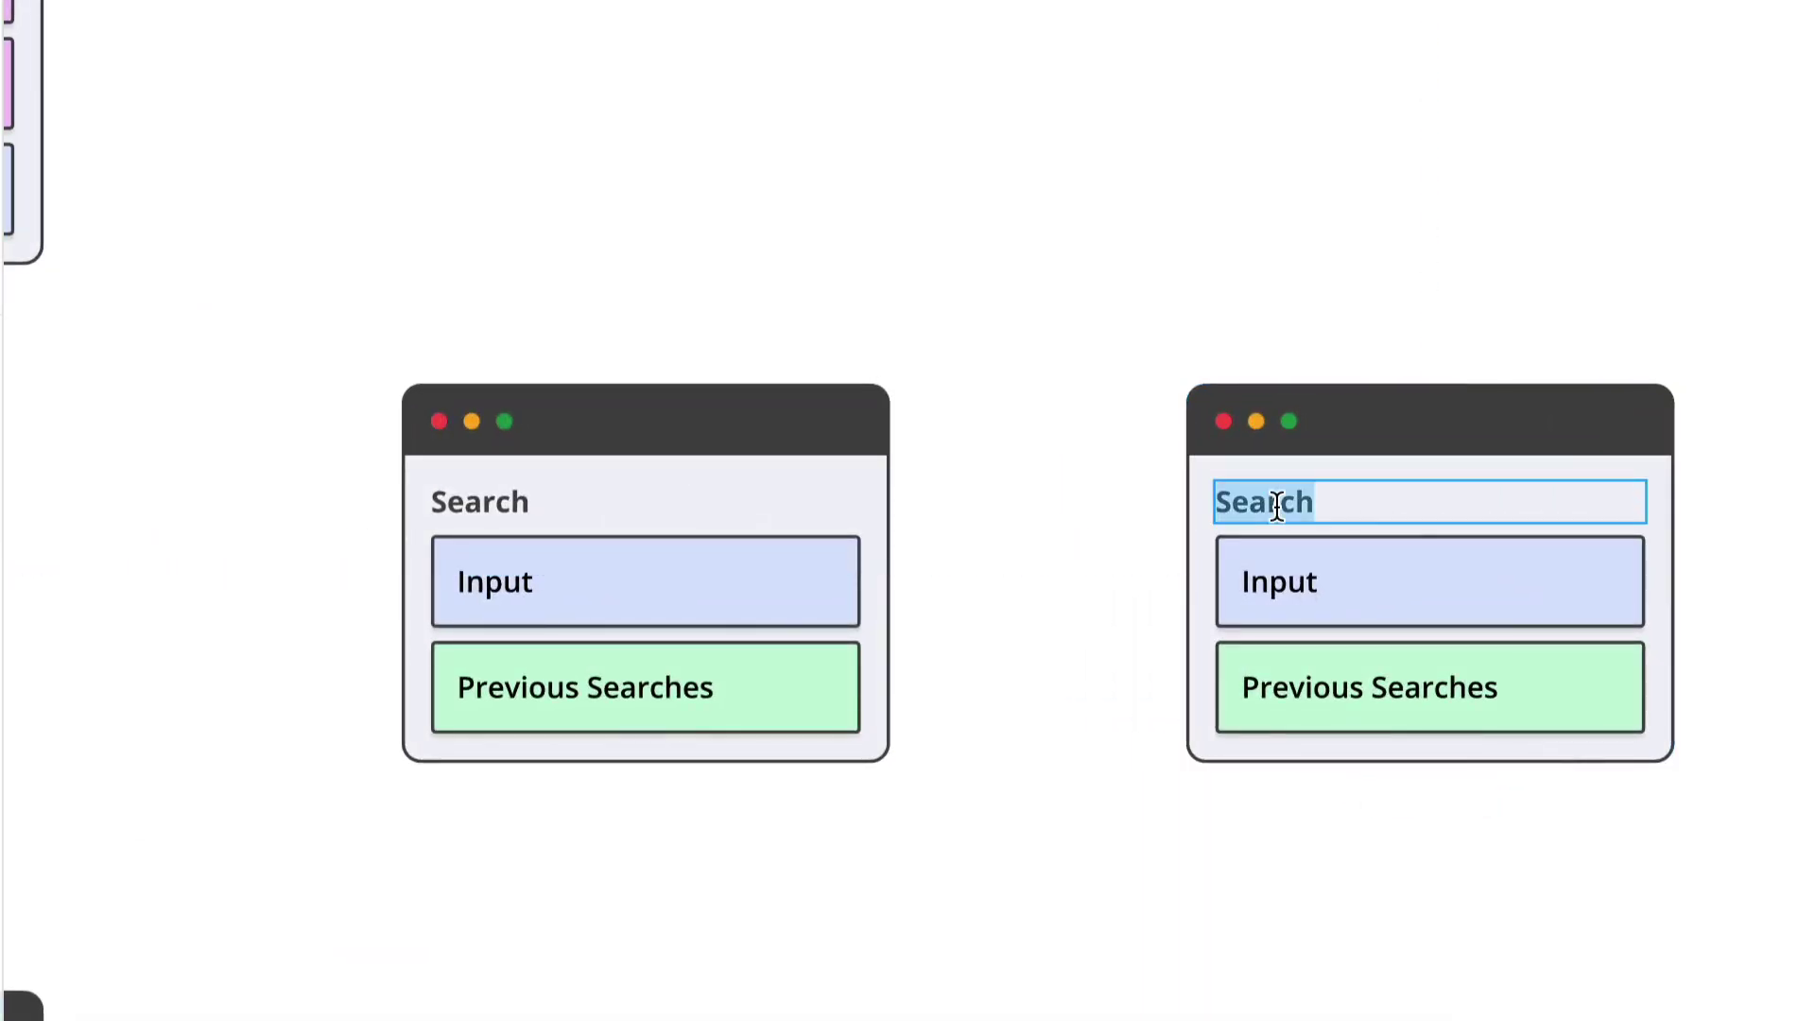
key("Right")
type("re")
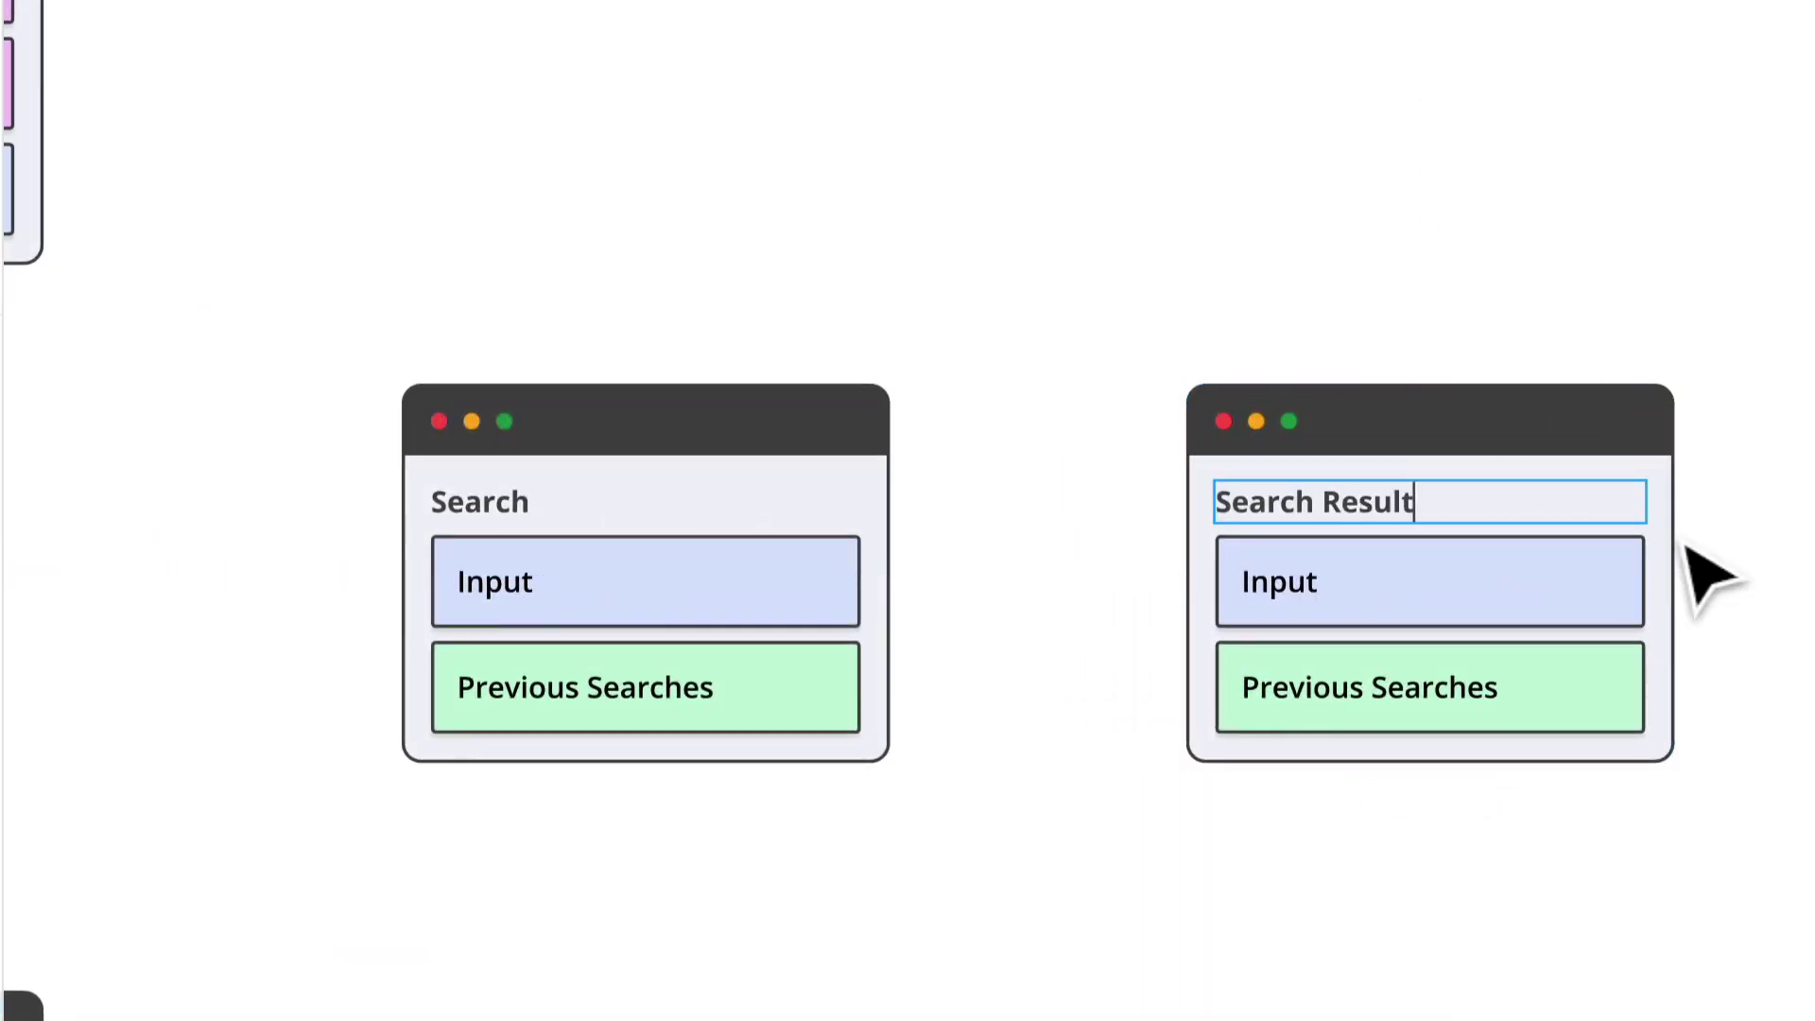
type("sults")
left_click(1423, 969)
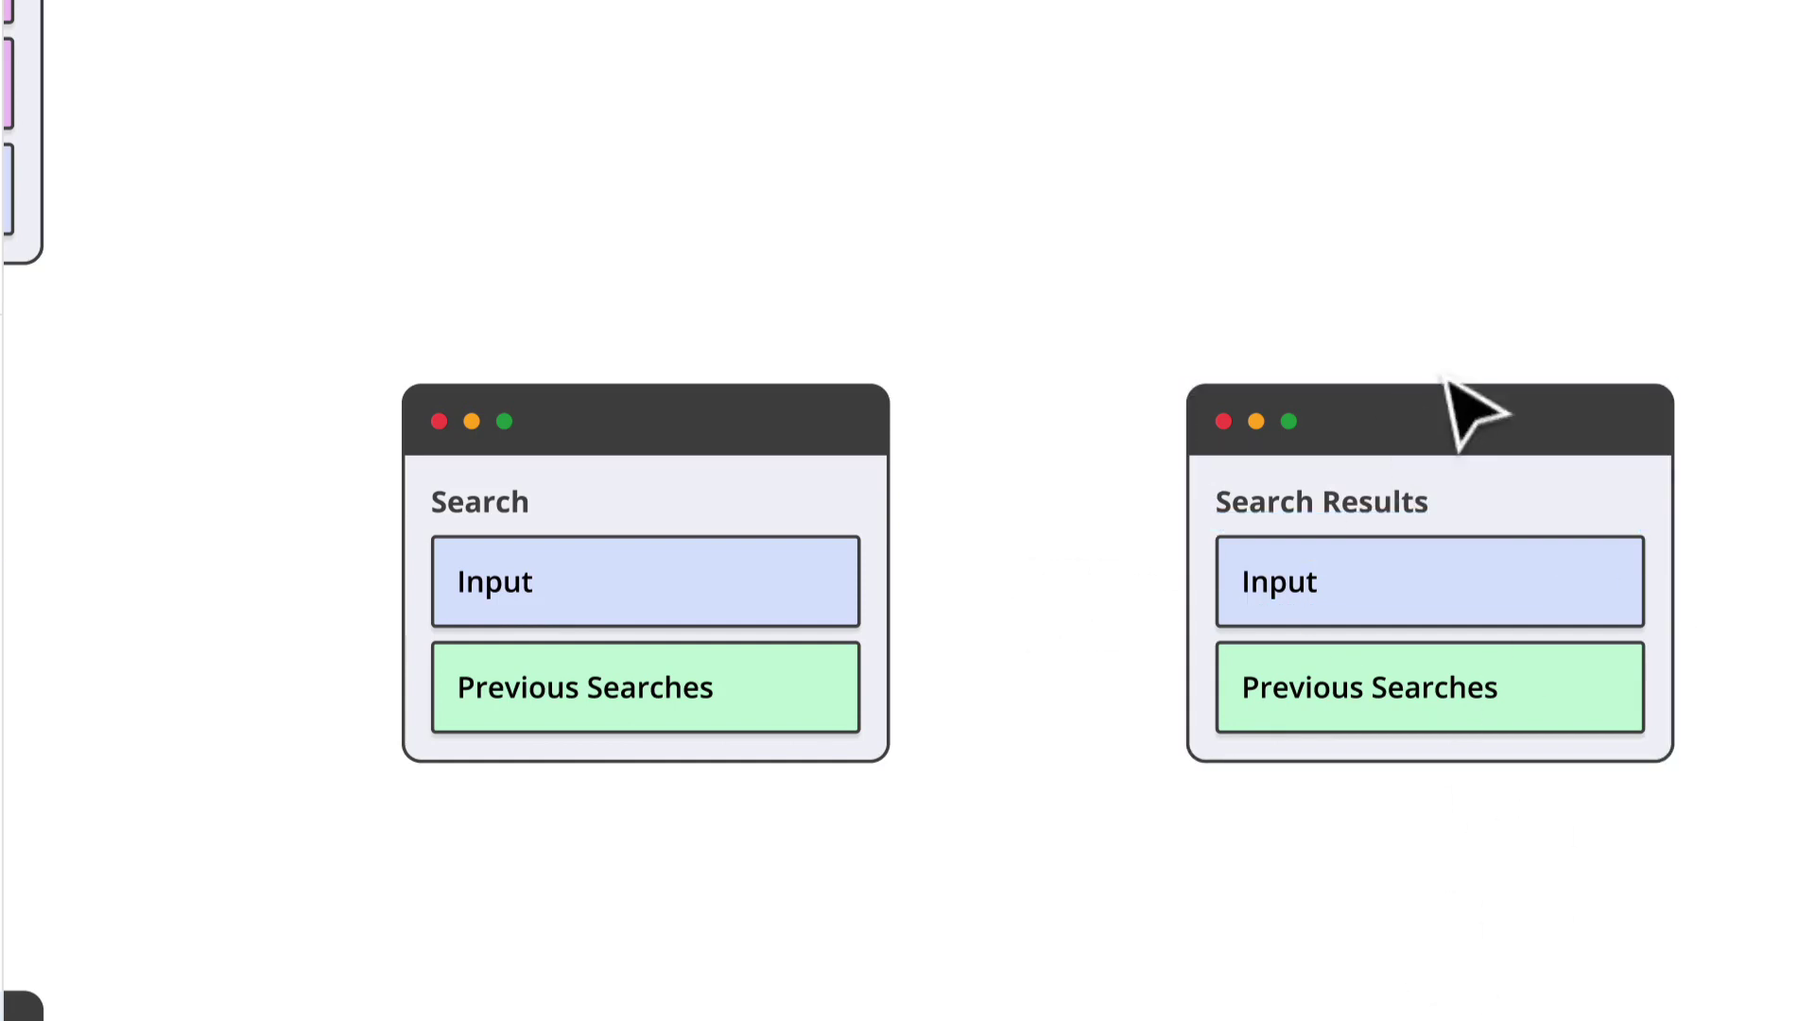
left_click(1456, 737)
left_click(1446, 716)
key("Delete")
Duplicate the Input box twice beneath itself and rename the copies 'Filters' and 'Items'
left_click(1336, 643)
double_click(1323, 619)
double_click(1323, 619)
double_click(1304, 591)
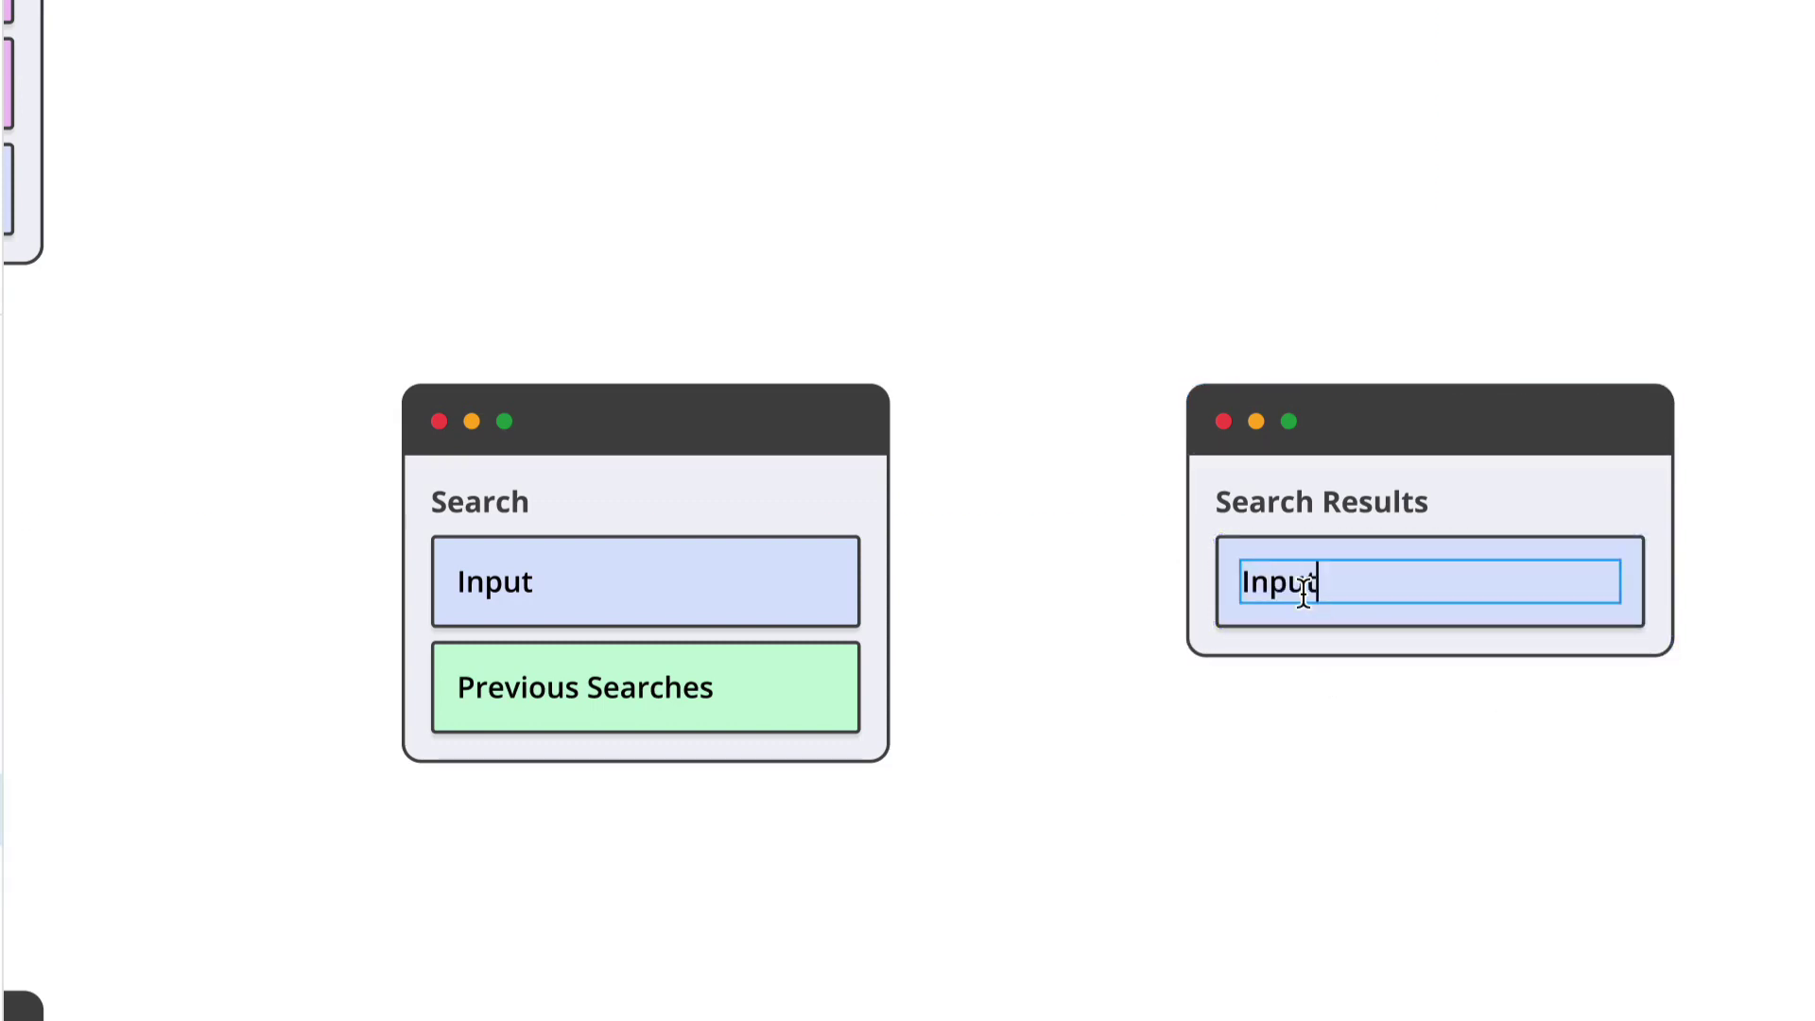
key("Escape")
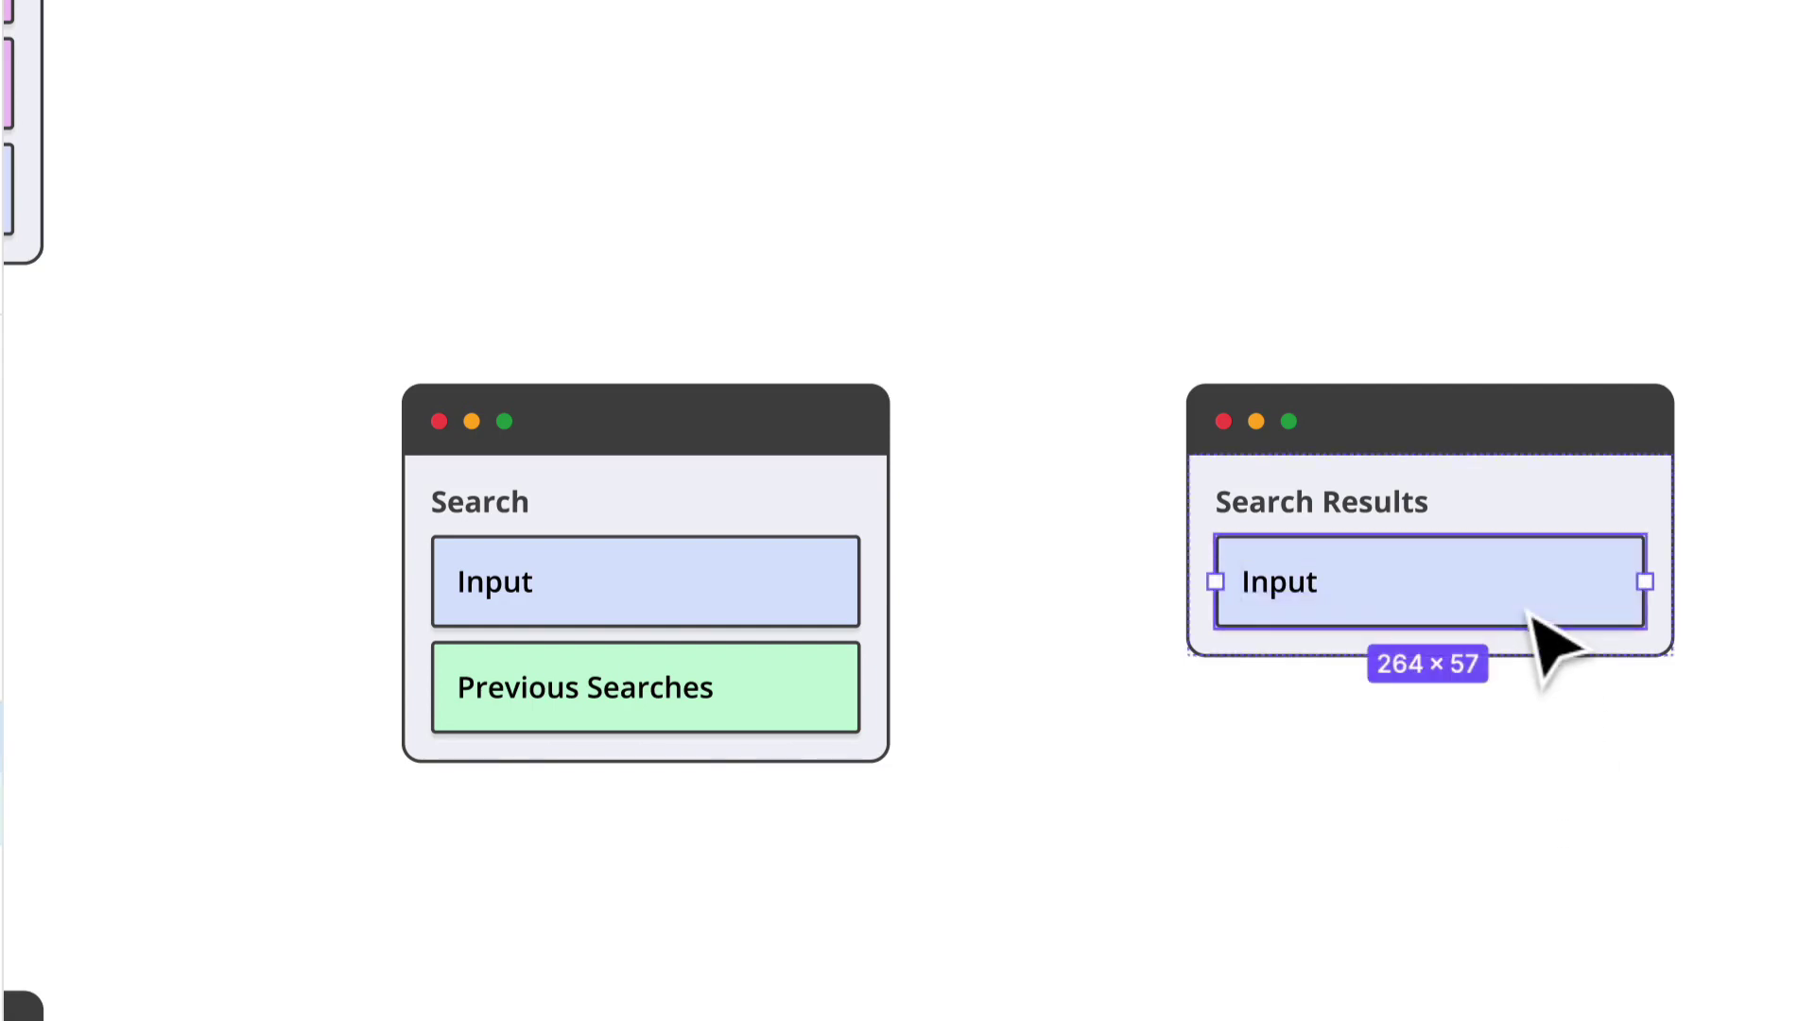
key("ctrl+d")
key("ctrl+d")
double_click(1309, 704)
double_click(1289, 682)
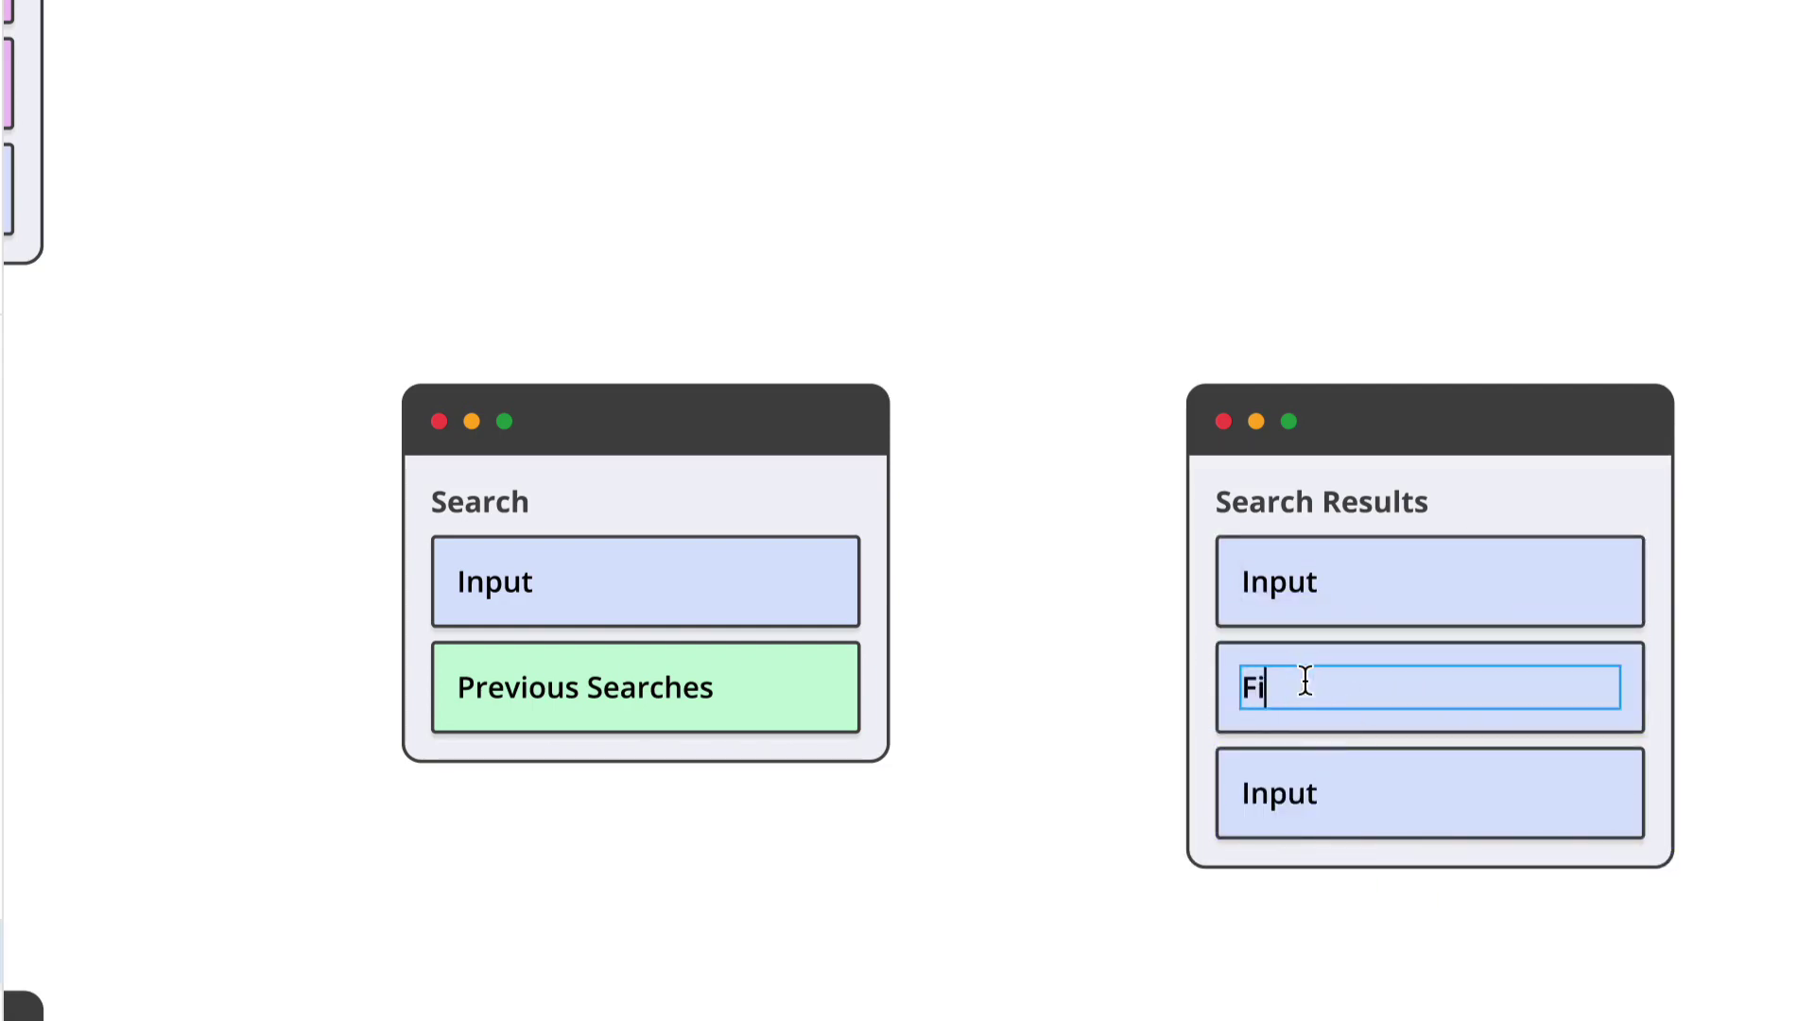
double_click(1314, 792)
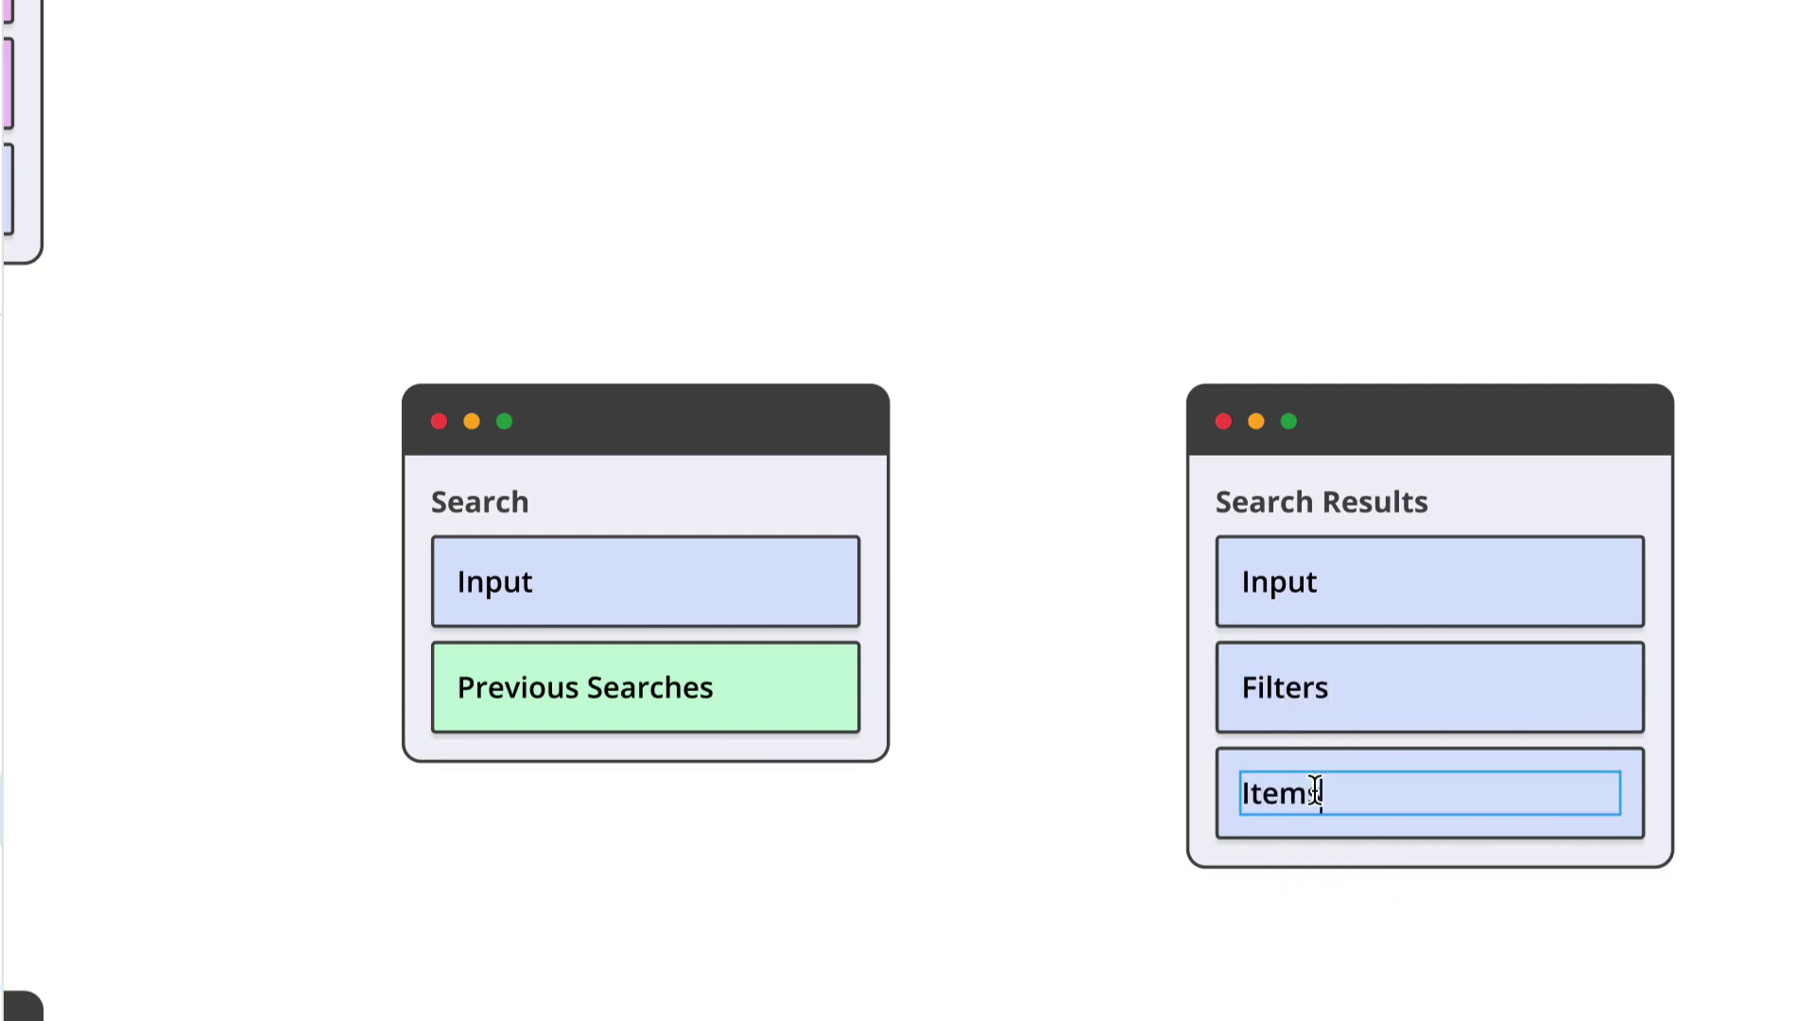
left_click(1049, 1002)
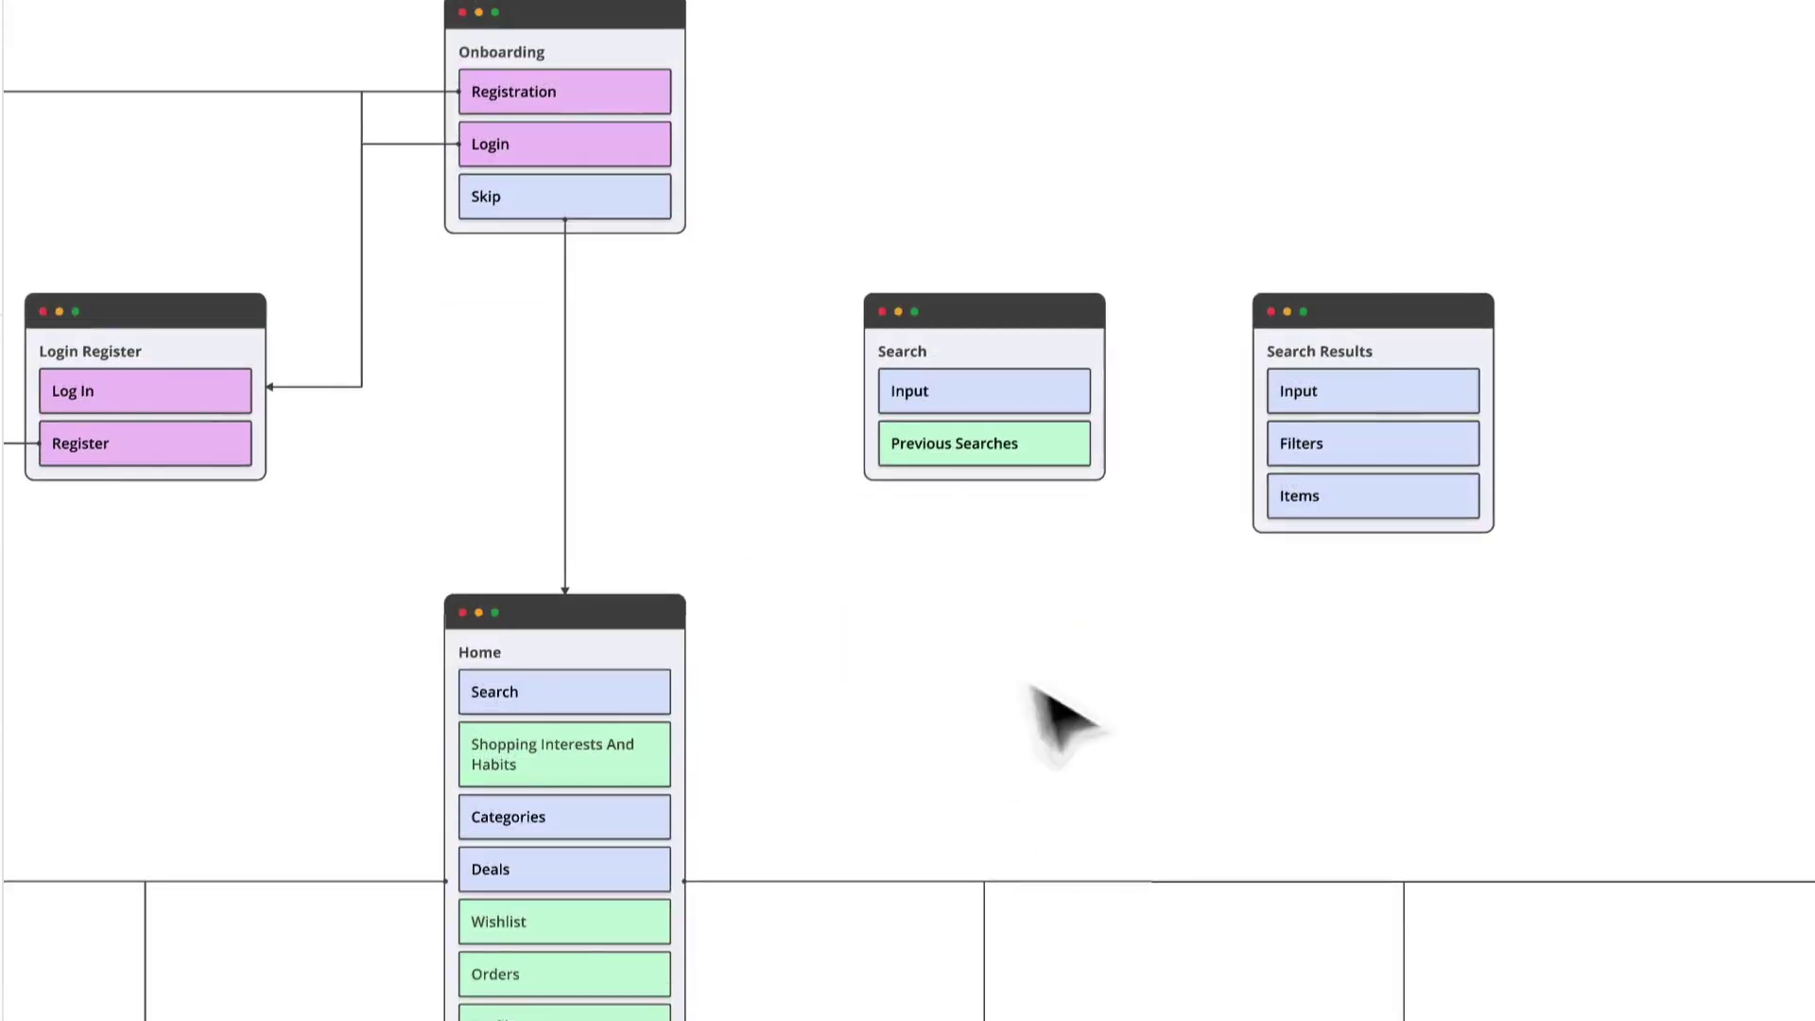
Nudge the Search Results and Search cards right so they align in a row with Login Register
left_click(1483, 384)
left_click_drag(1483, 388, 1513, 387)
left_click(1259, 662)
left_click_drag(1040, 350, 1043, 347)
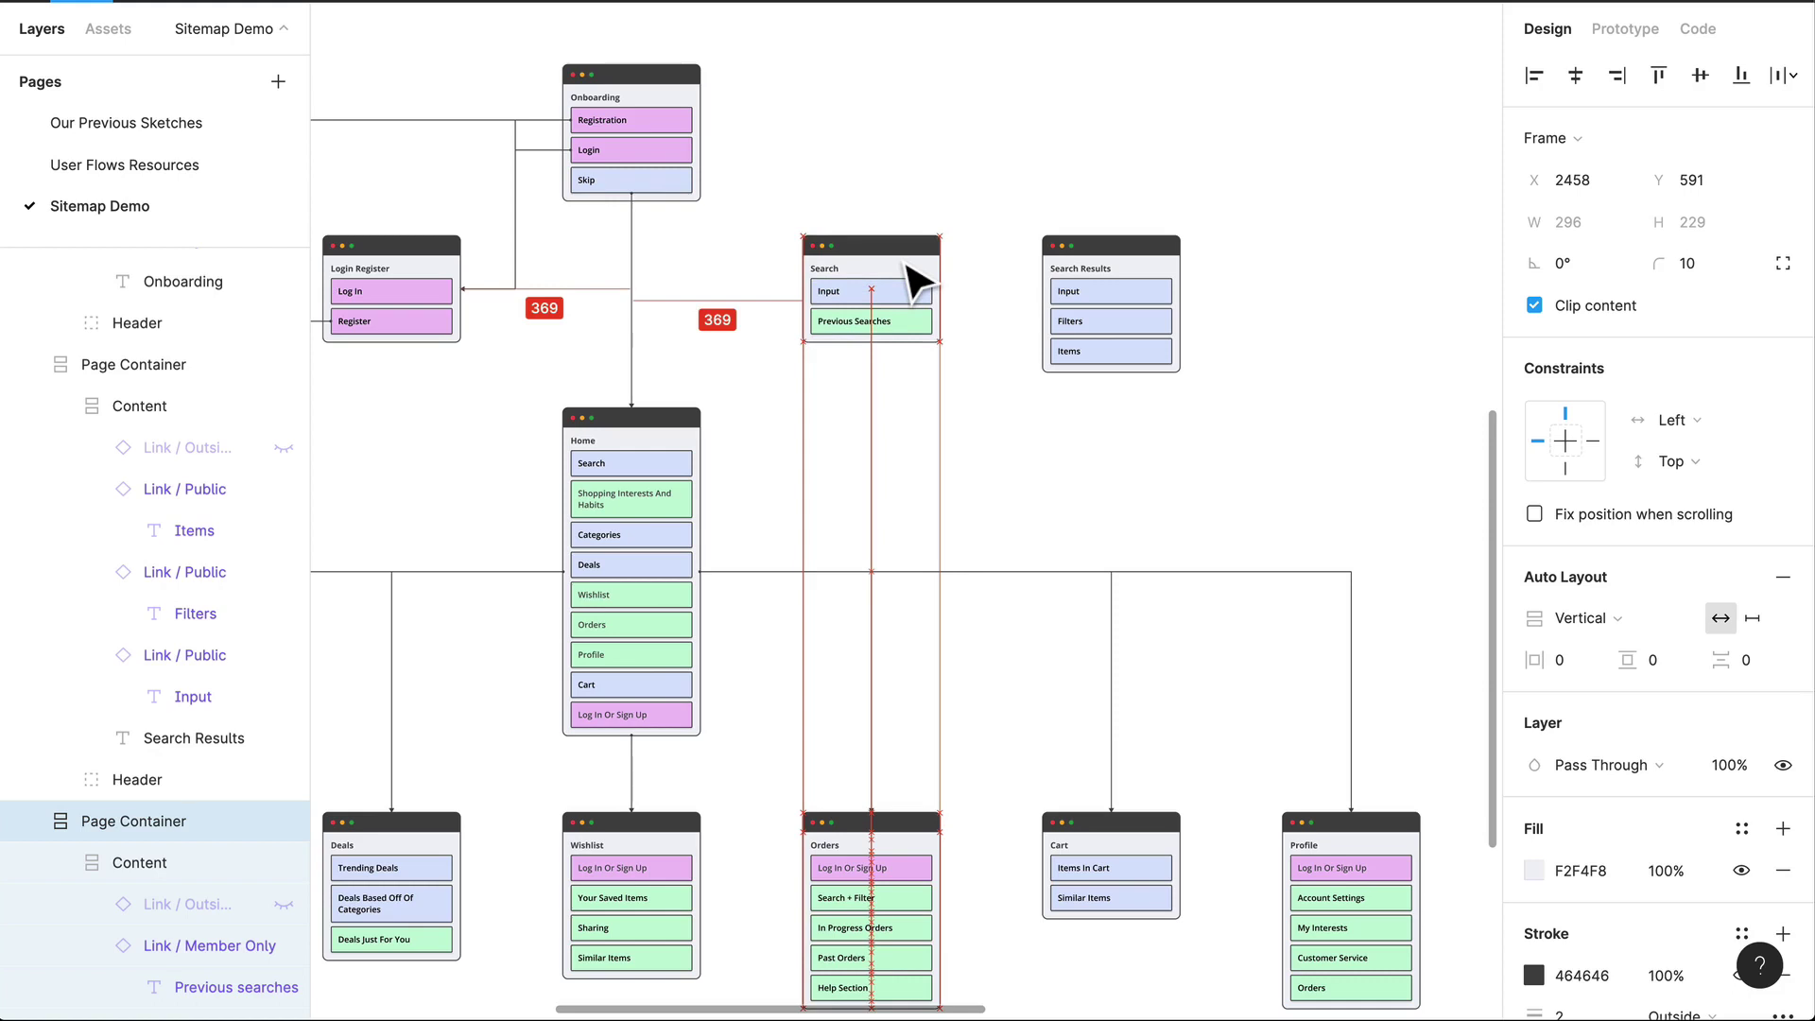
left_click_drag(905, 264, 905, 271)
left_click(913, 227)
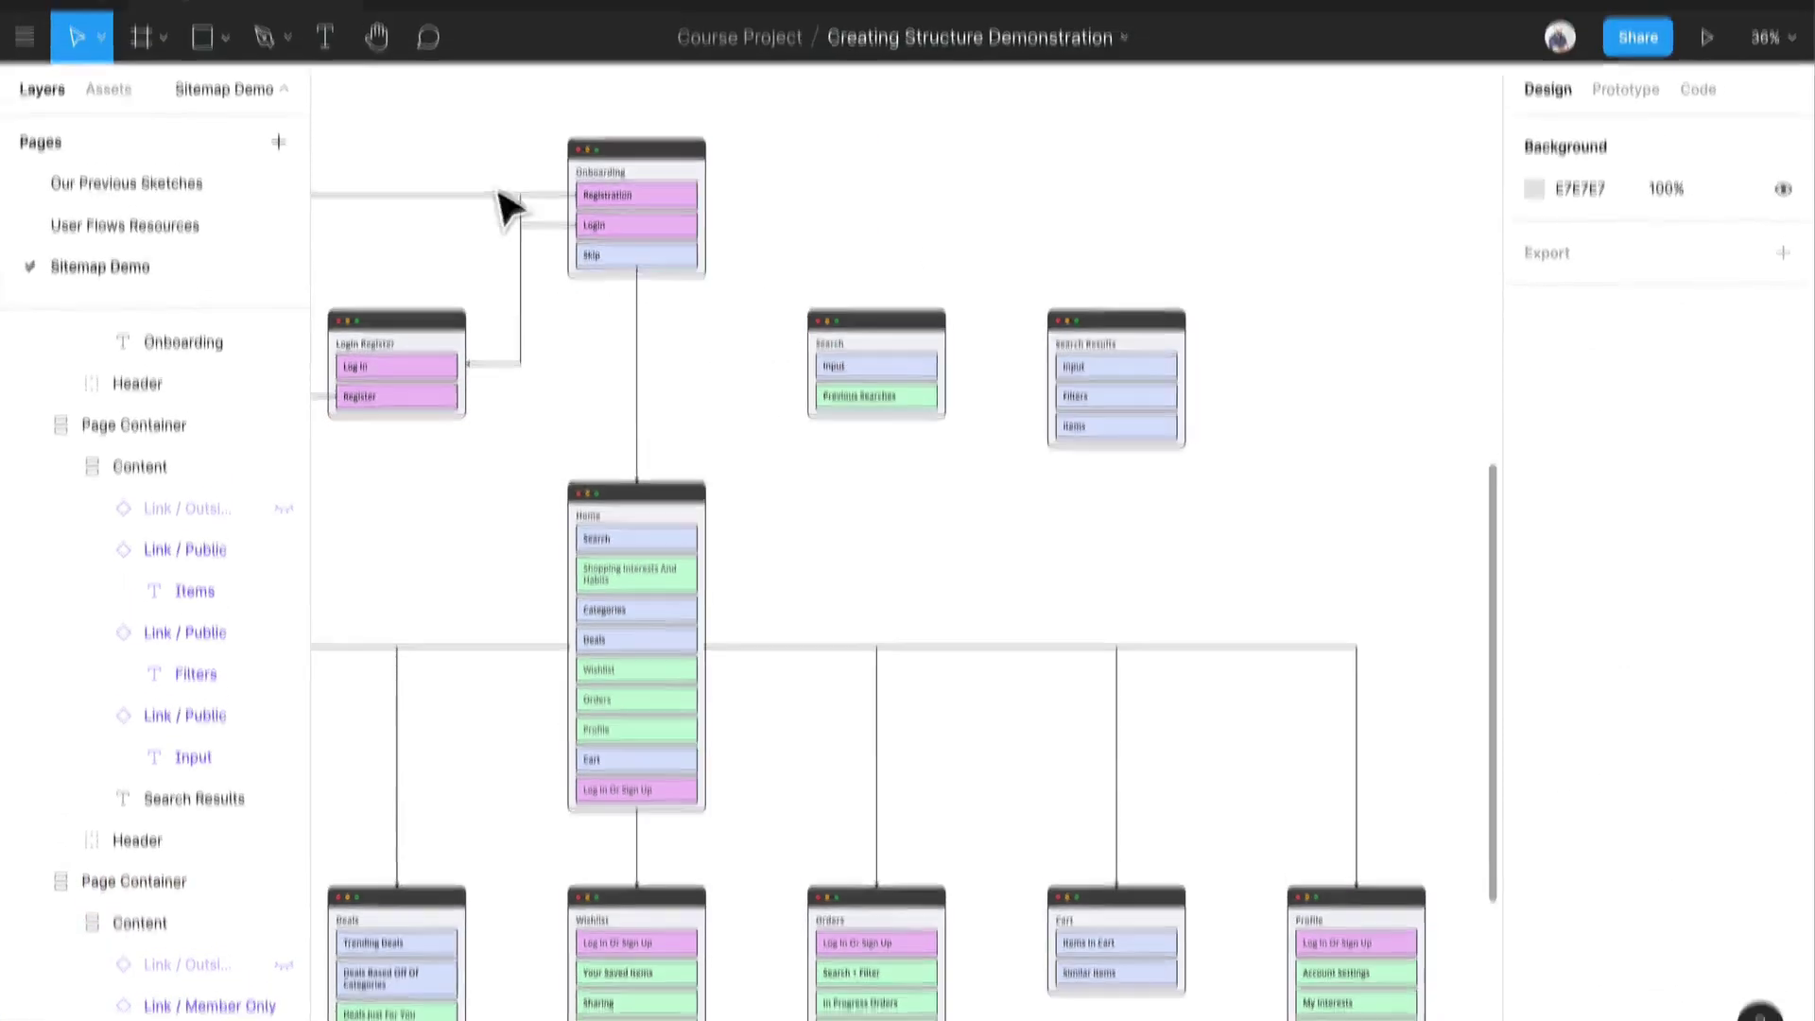
left_click(626, 11)
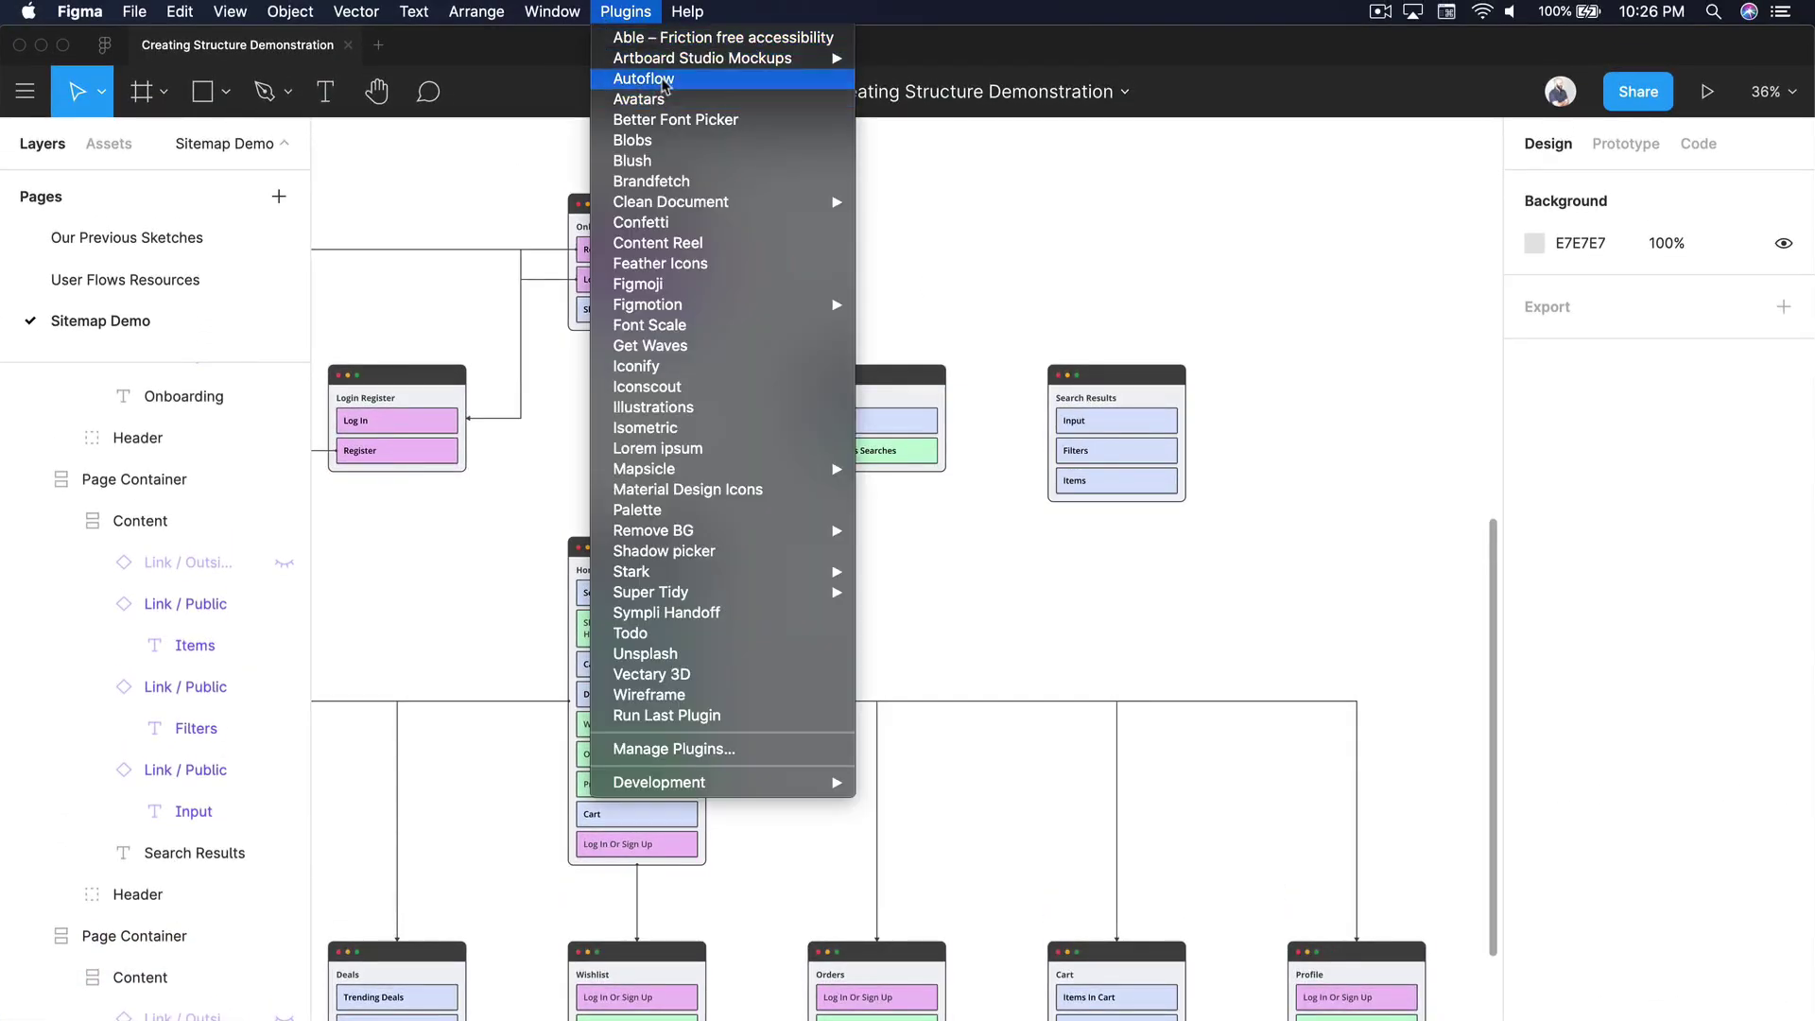
Draw an Autoflow arrow from Home's Search item to the Search card
left_click(663, 79)
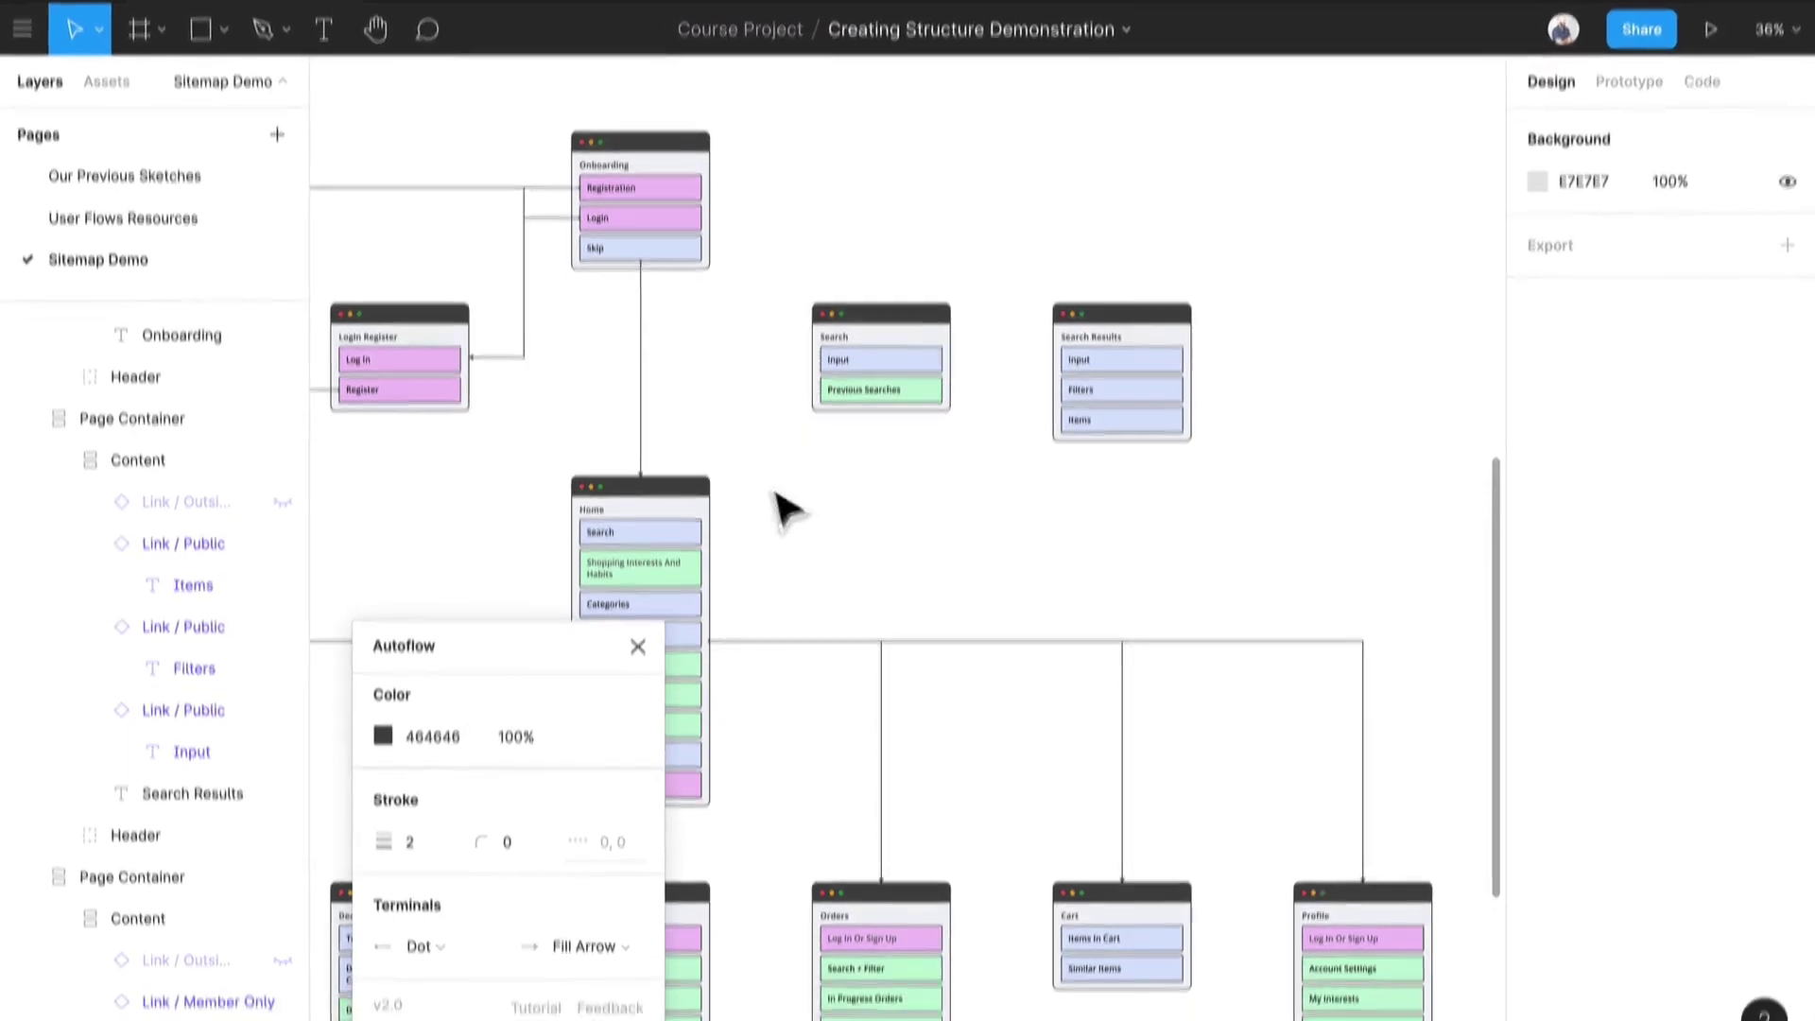
left_click(673, 570)
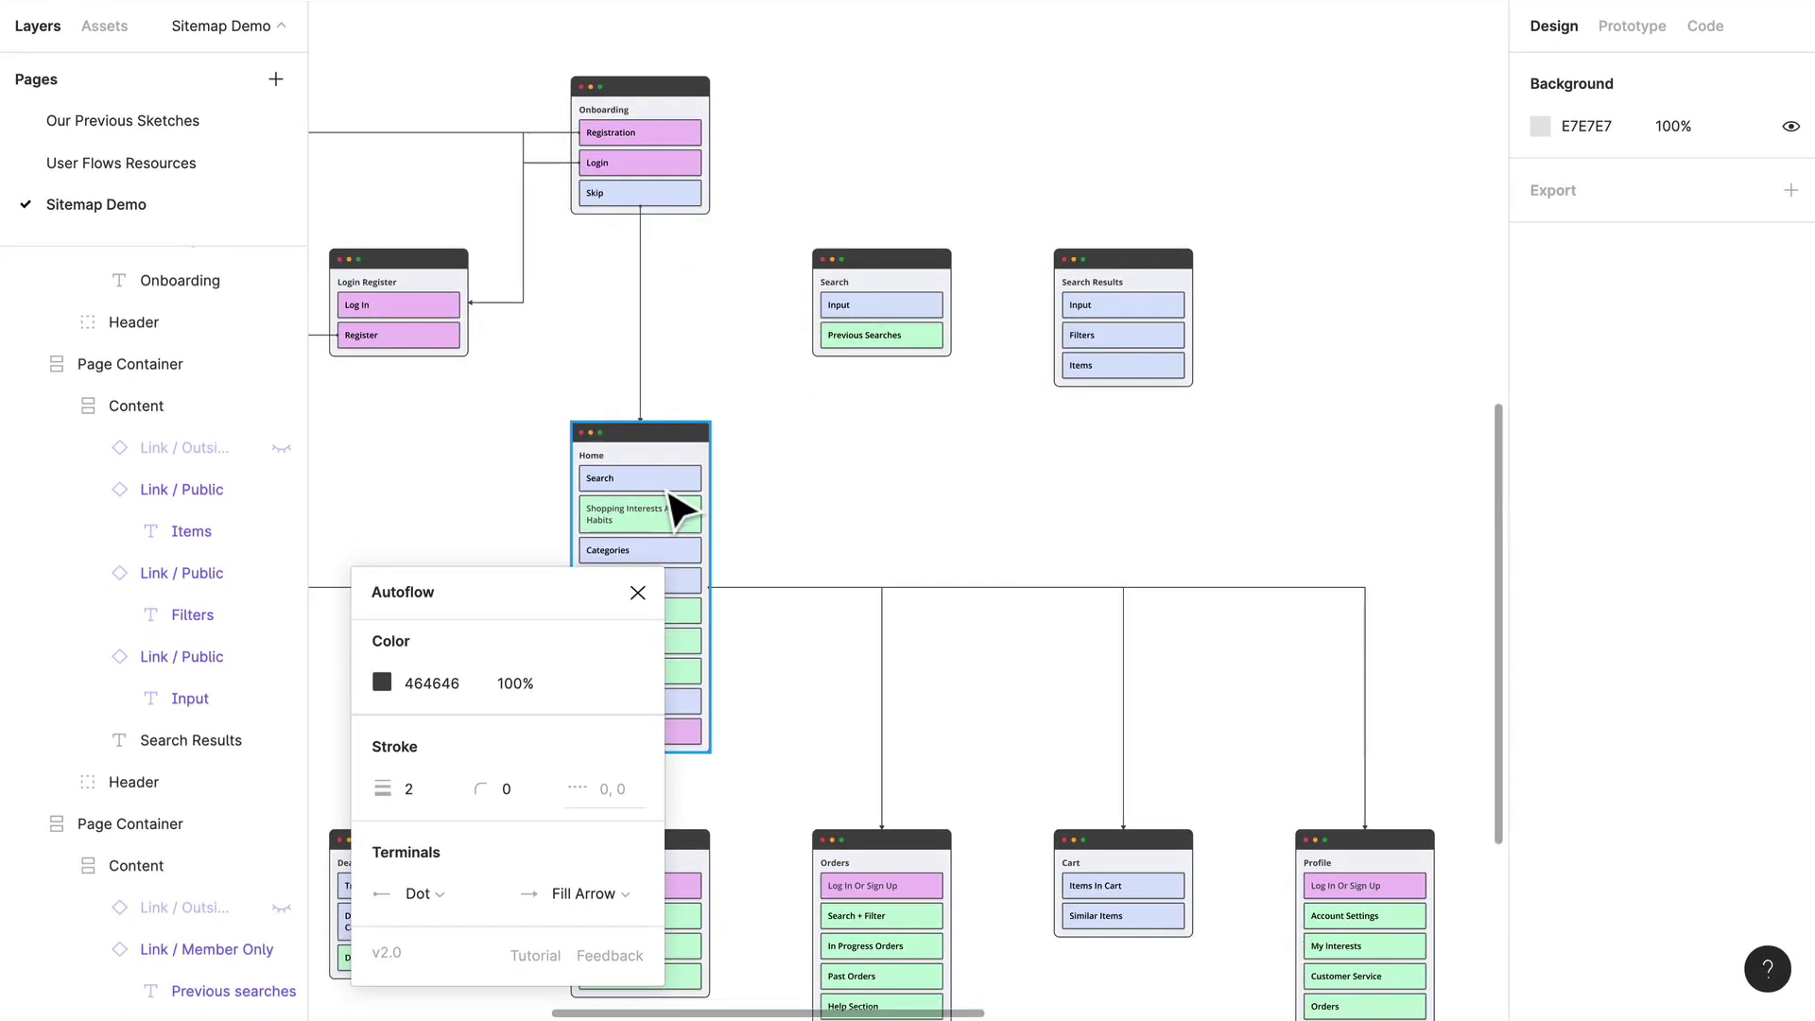
left_click(673, 510)
left_click(671, 494)
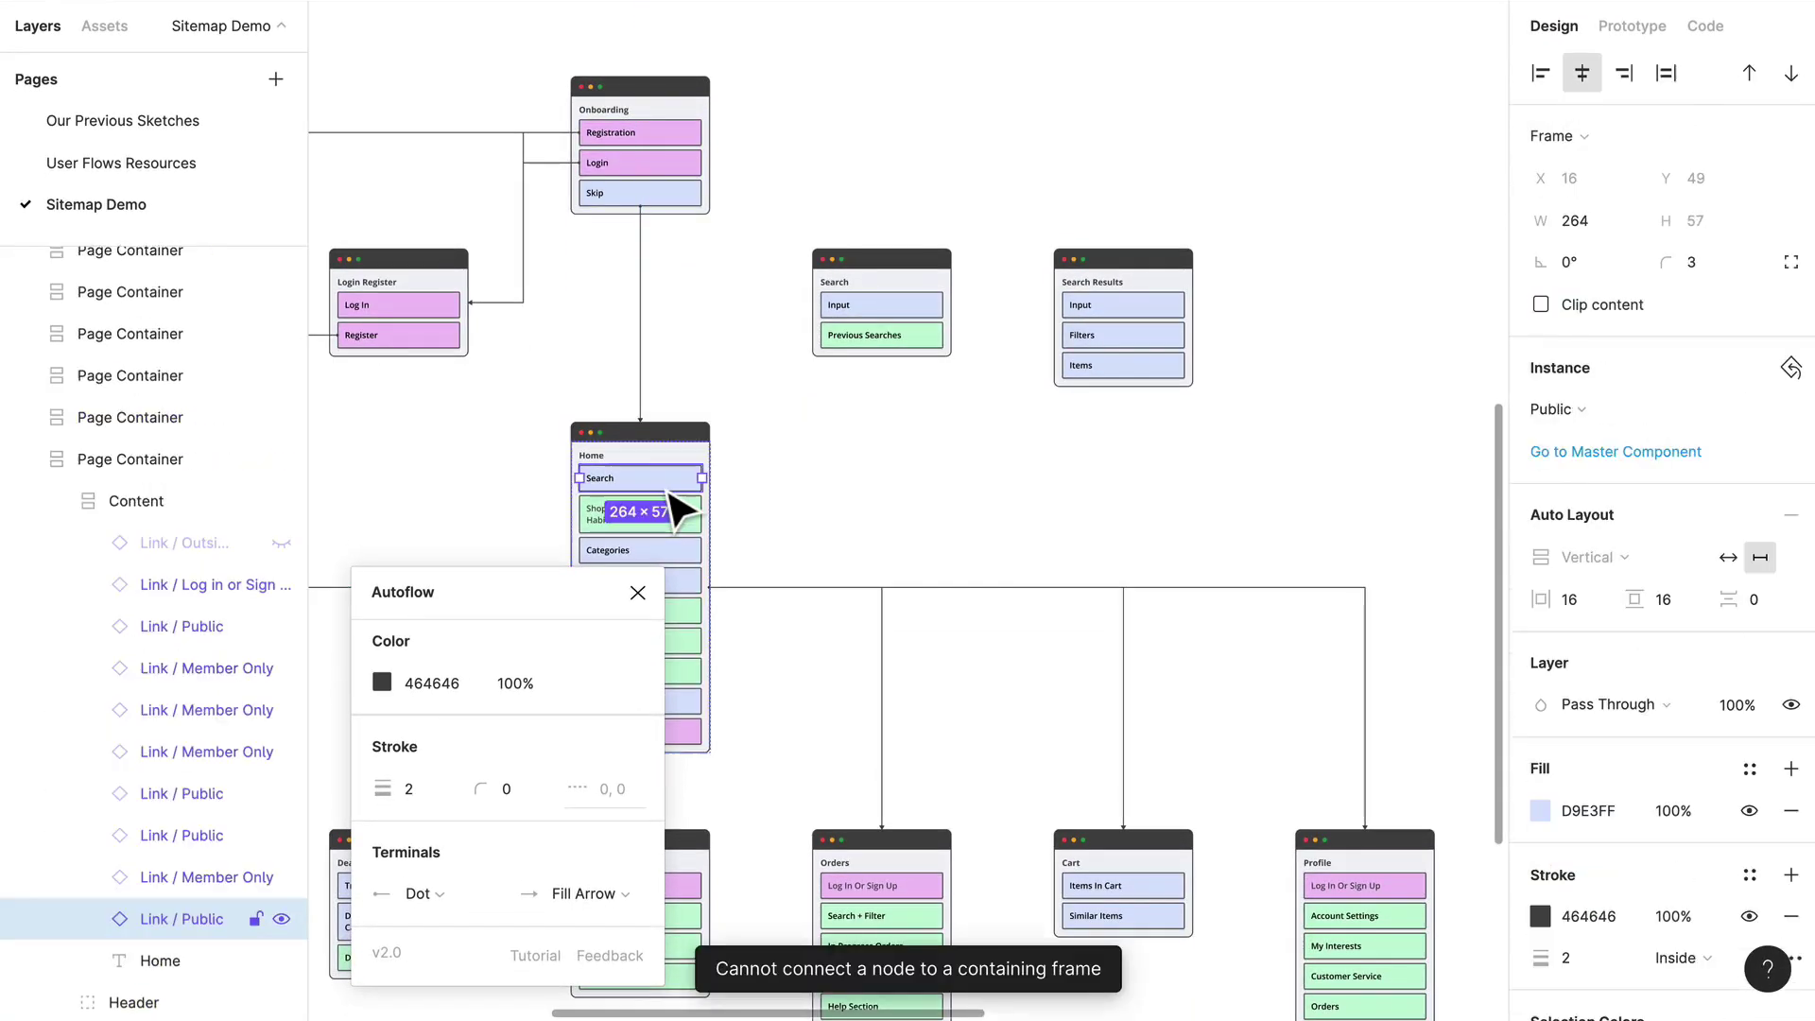
left_click(863, 333, "shift")
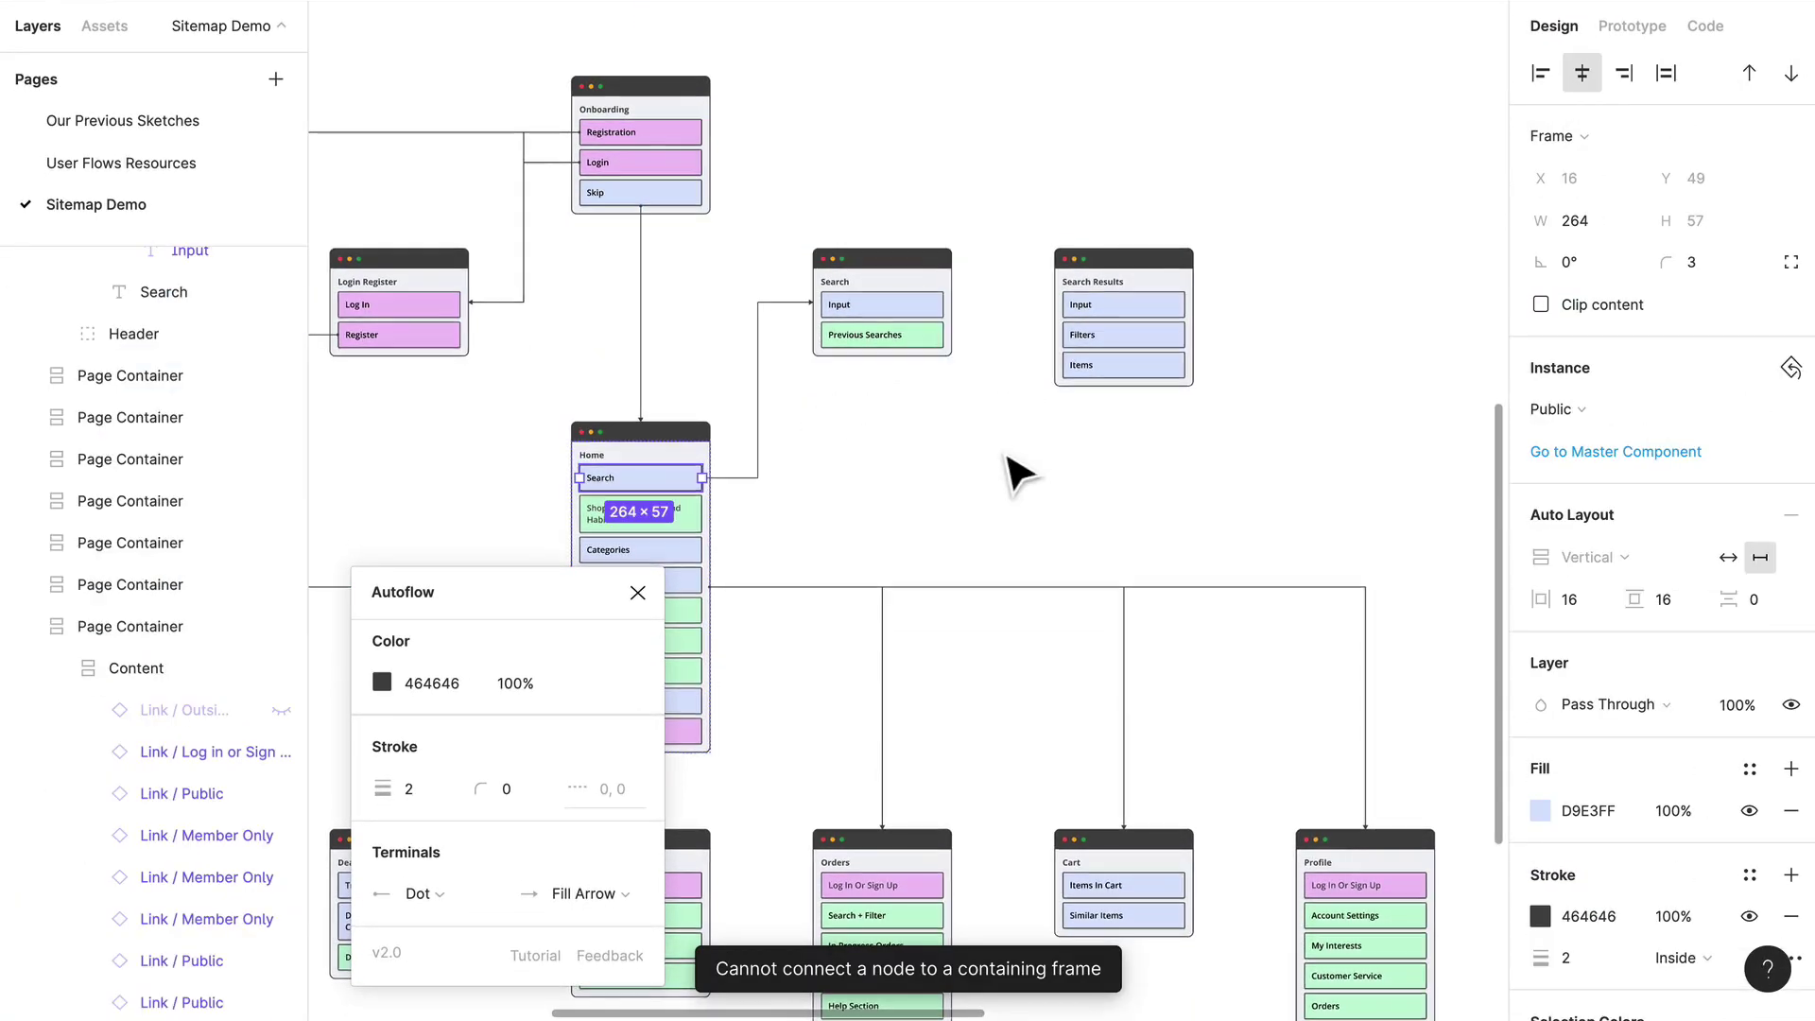
left_click(992, 474)
Draw an Autoflow arrow from the Search card to the Search Results card
scroll(983, 468, "right", 3)
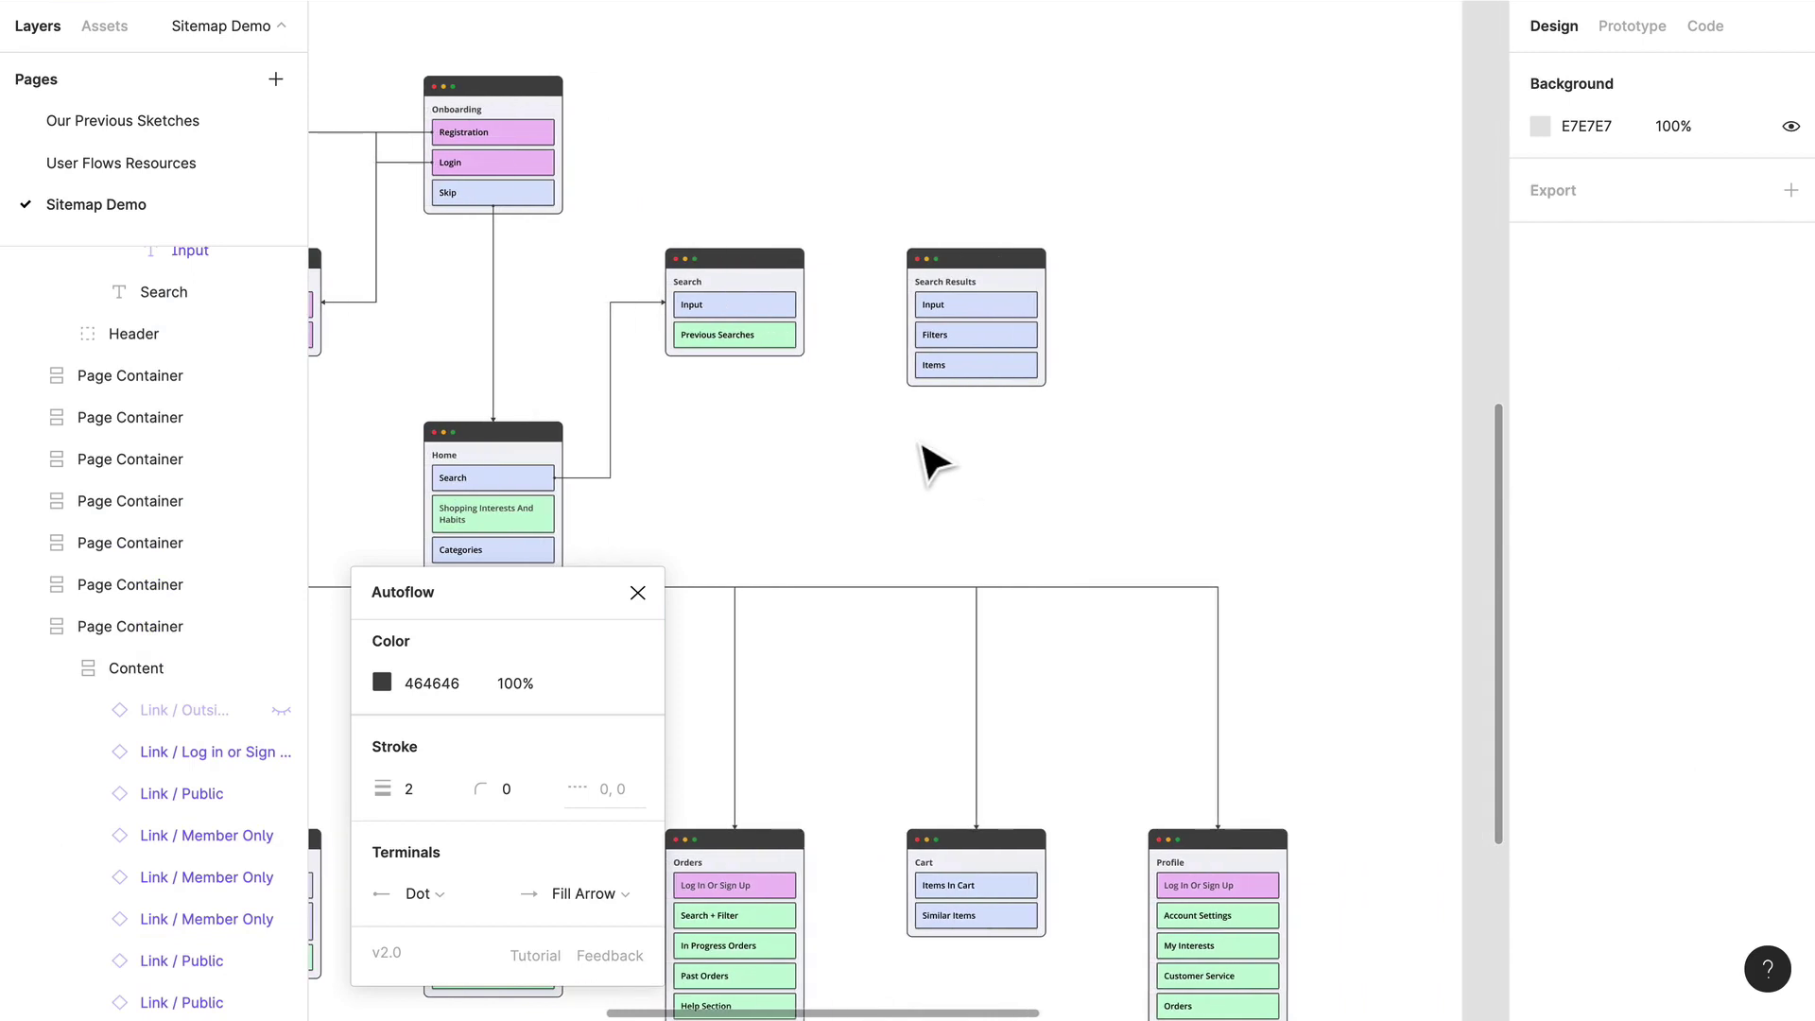
scroll(923, 446, "right", 2)
left_click(726, 298)
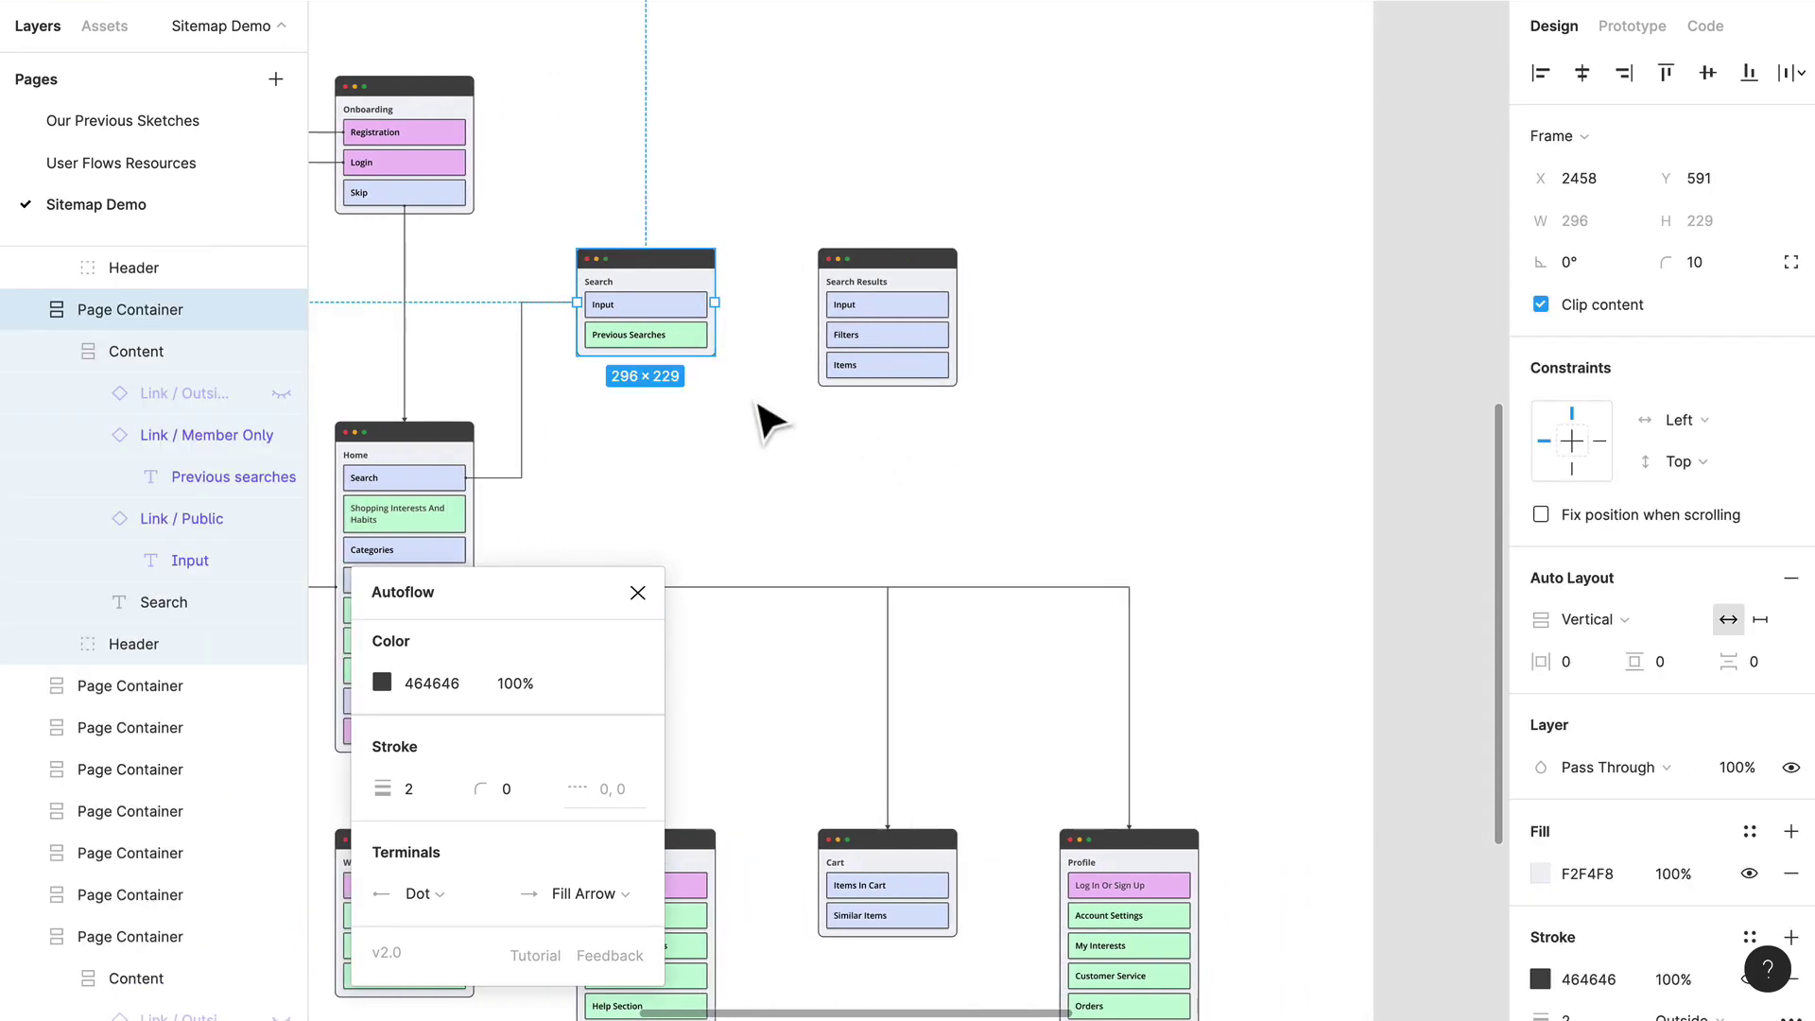
left_click(912, 336, "shift")
left_click(778, 507)
scroll(778, 507, "left", 3)
scroll(718, 714, "down", 3)
scroll(718, 715, "left", 2)
left_click(783, 432)
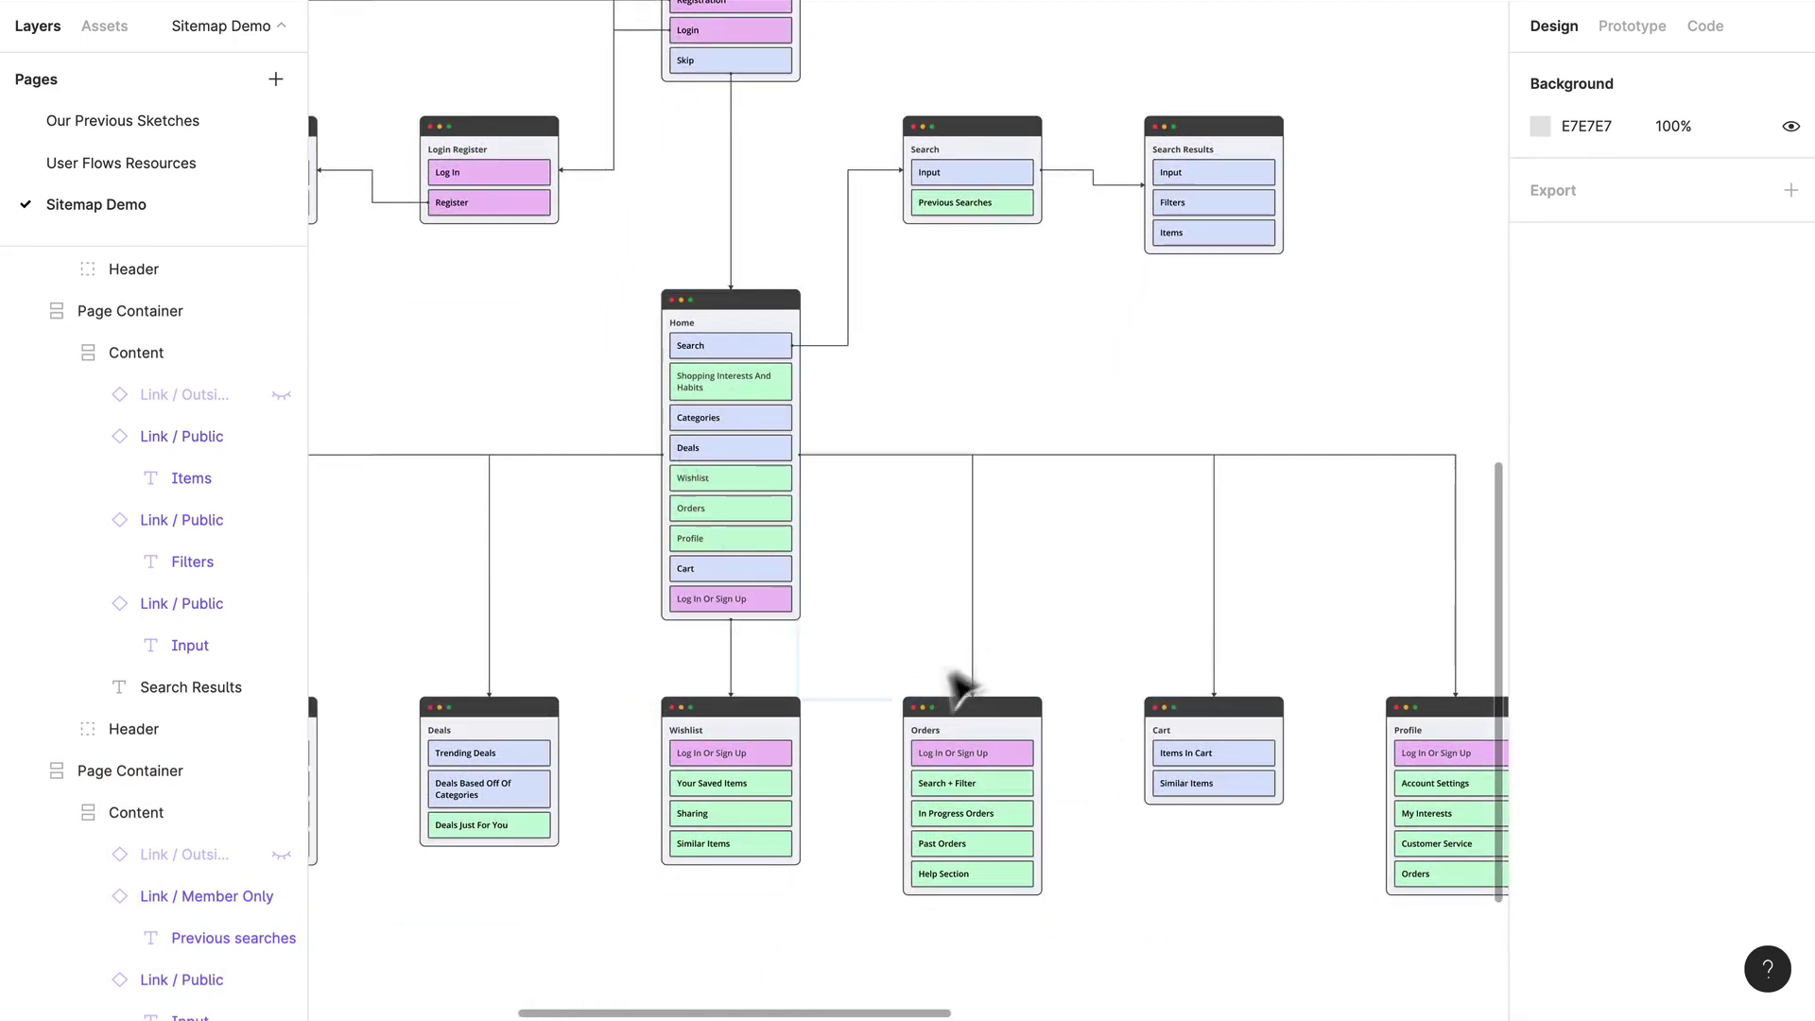
scroll(908, 639, "down", 3, "ctrl")
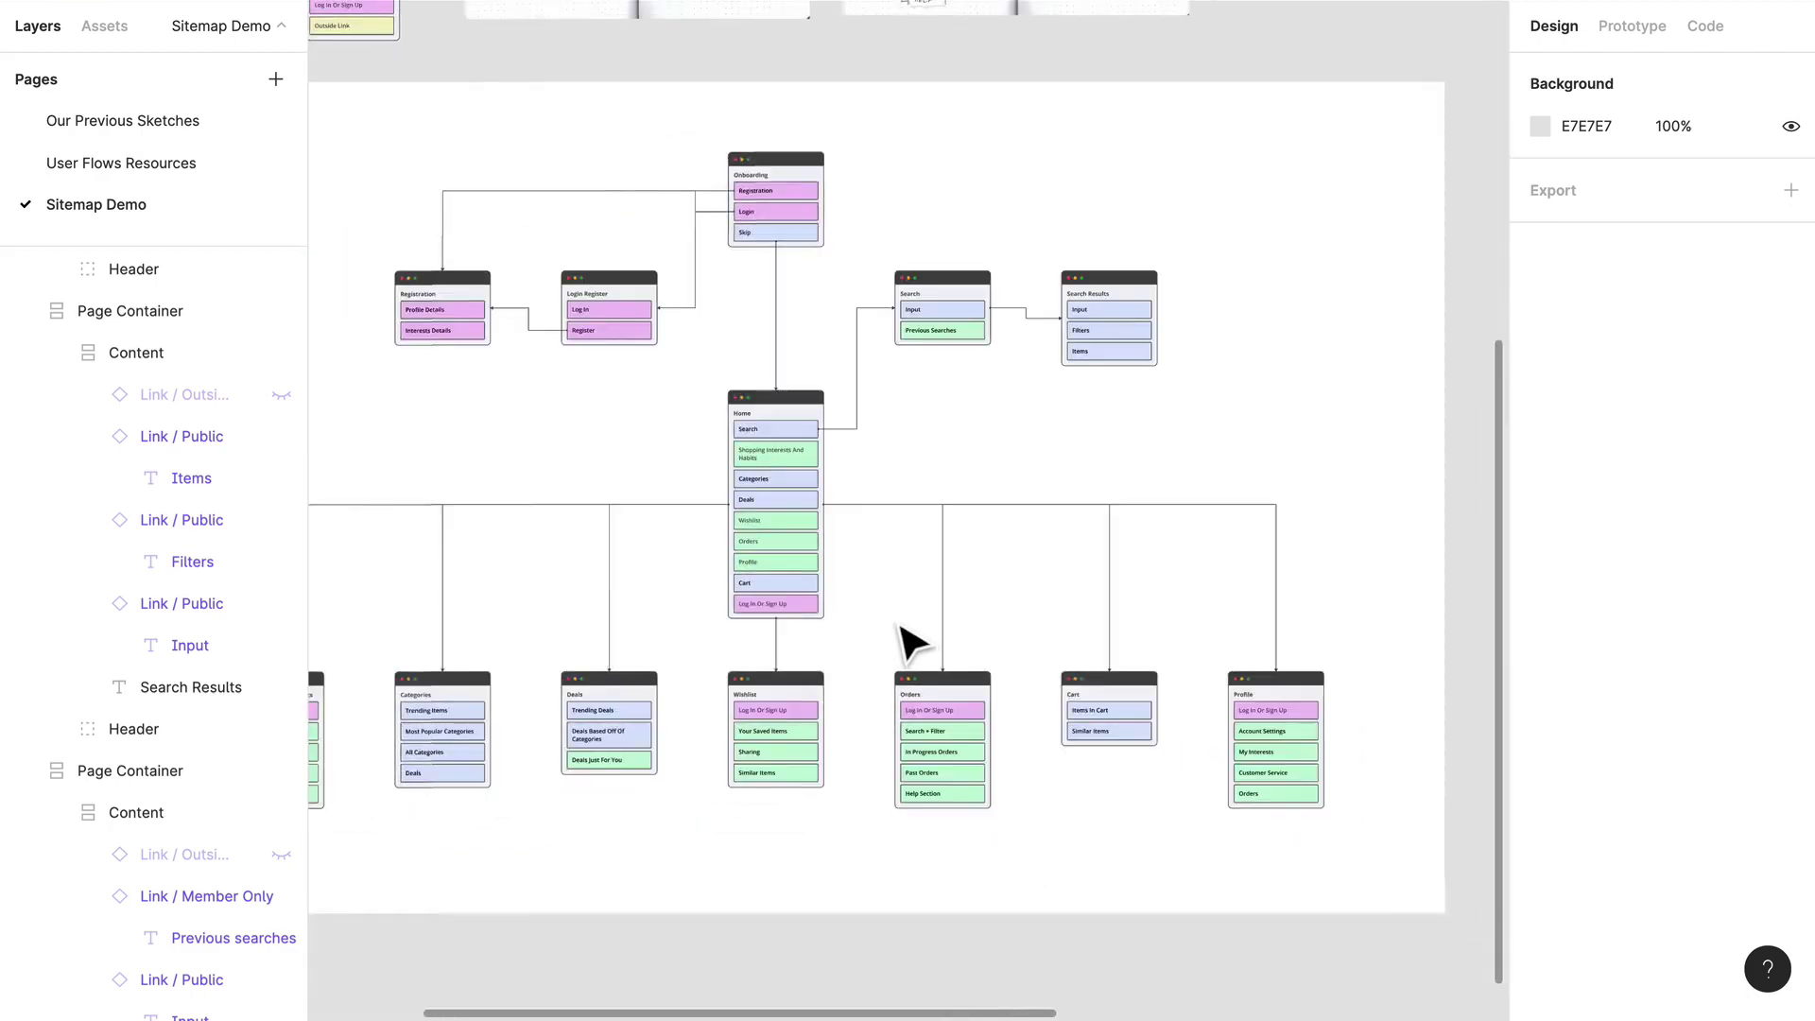
scroll(911, 636, "left", 3)
scroll(1195, 531, "down", 3)
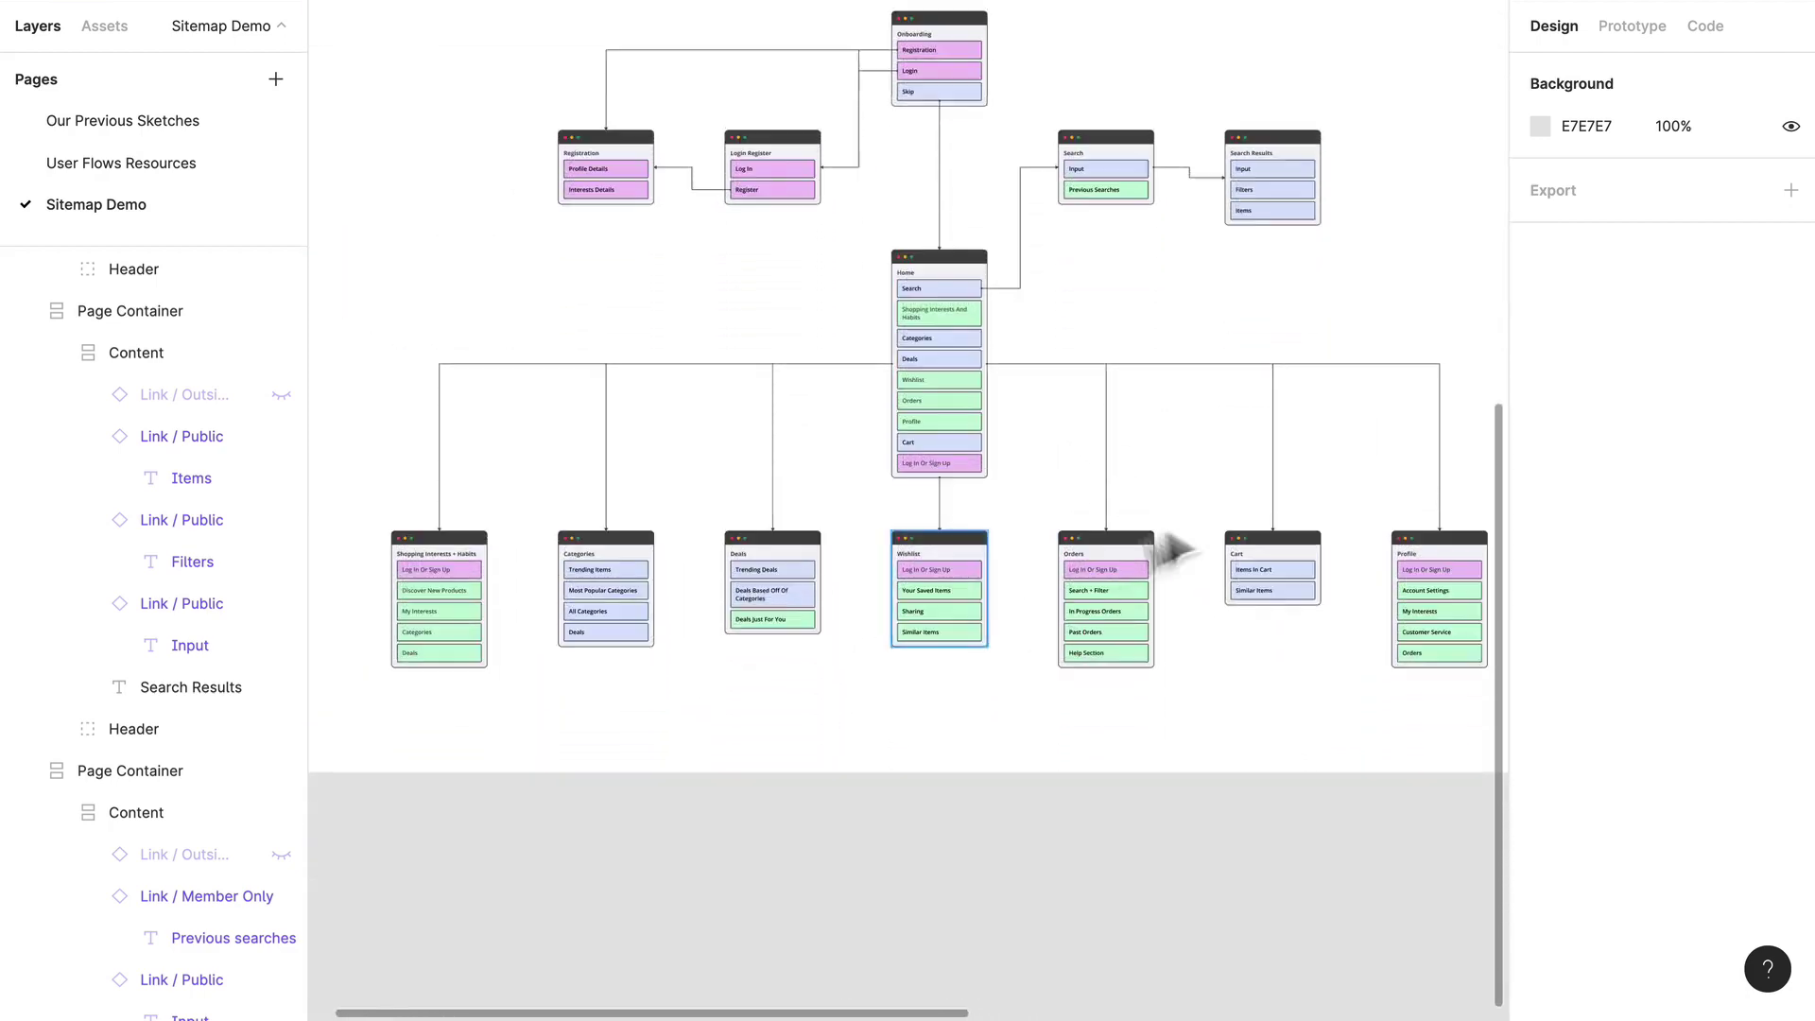
scroll(1183, 547, "up", 2, "ctrl")
scroll(938, 562, "up", 4)
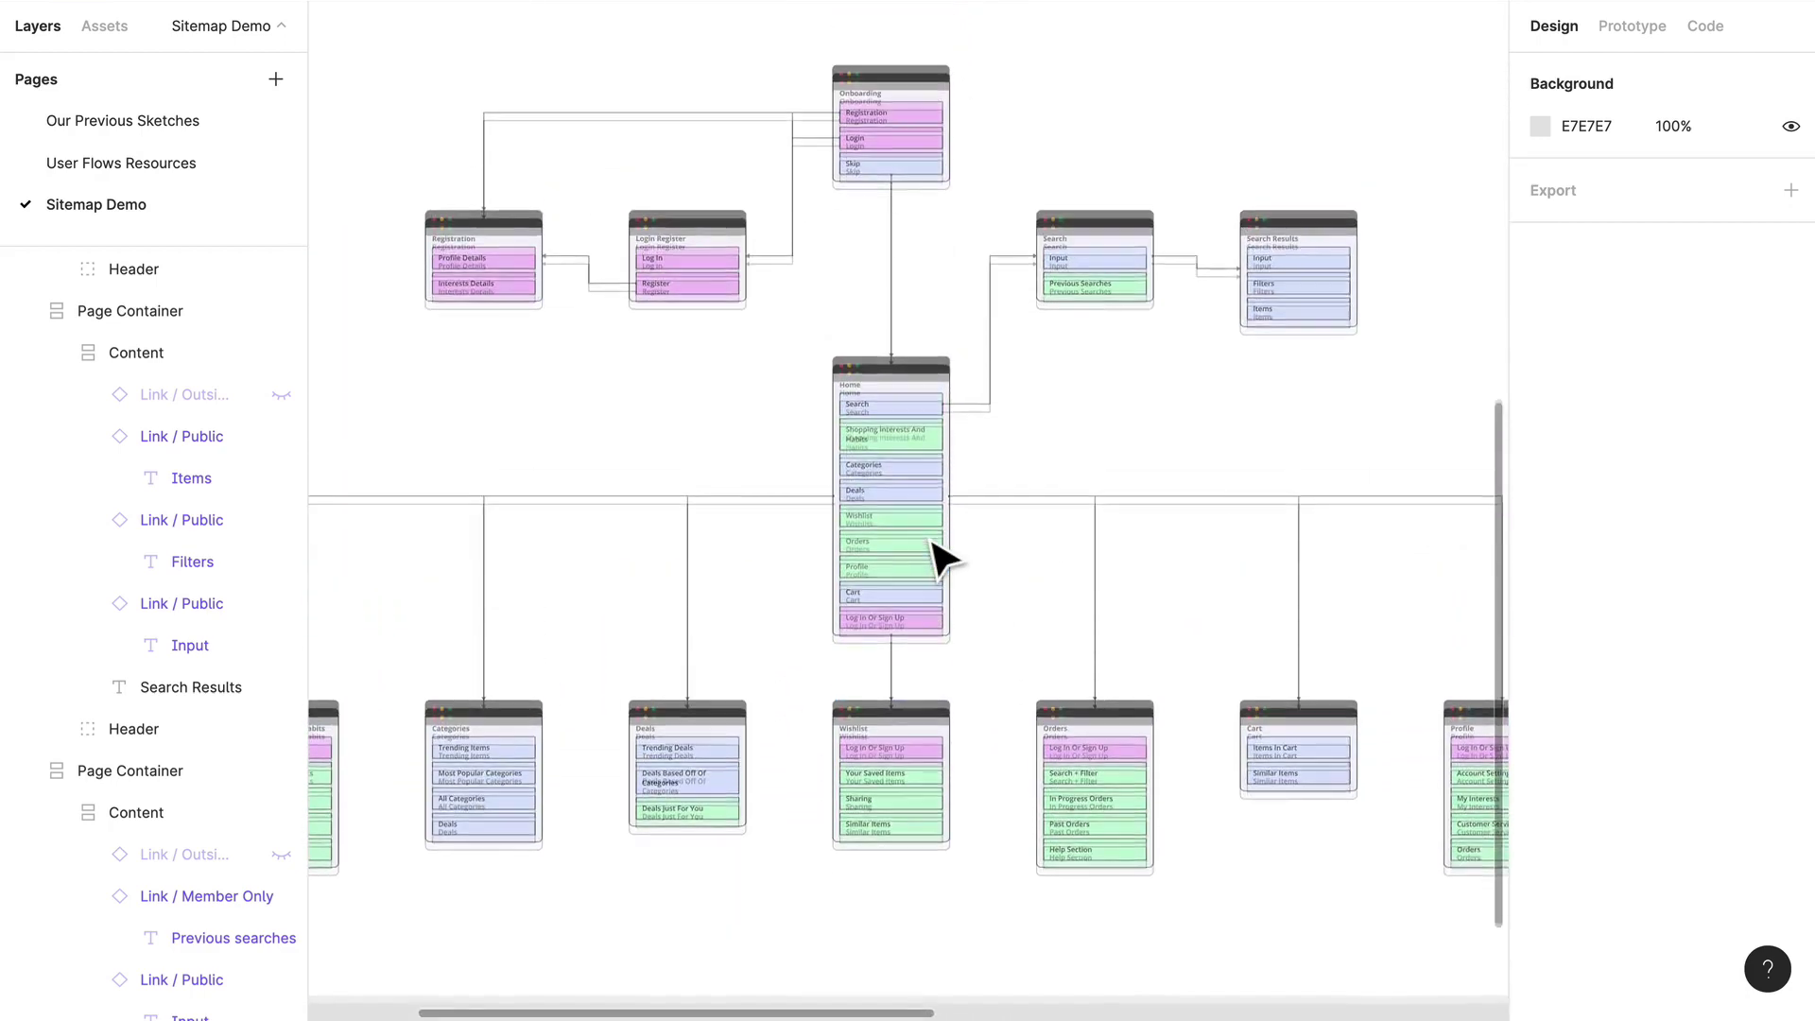
scroll(567, 568, "down", 7)
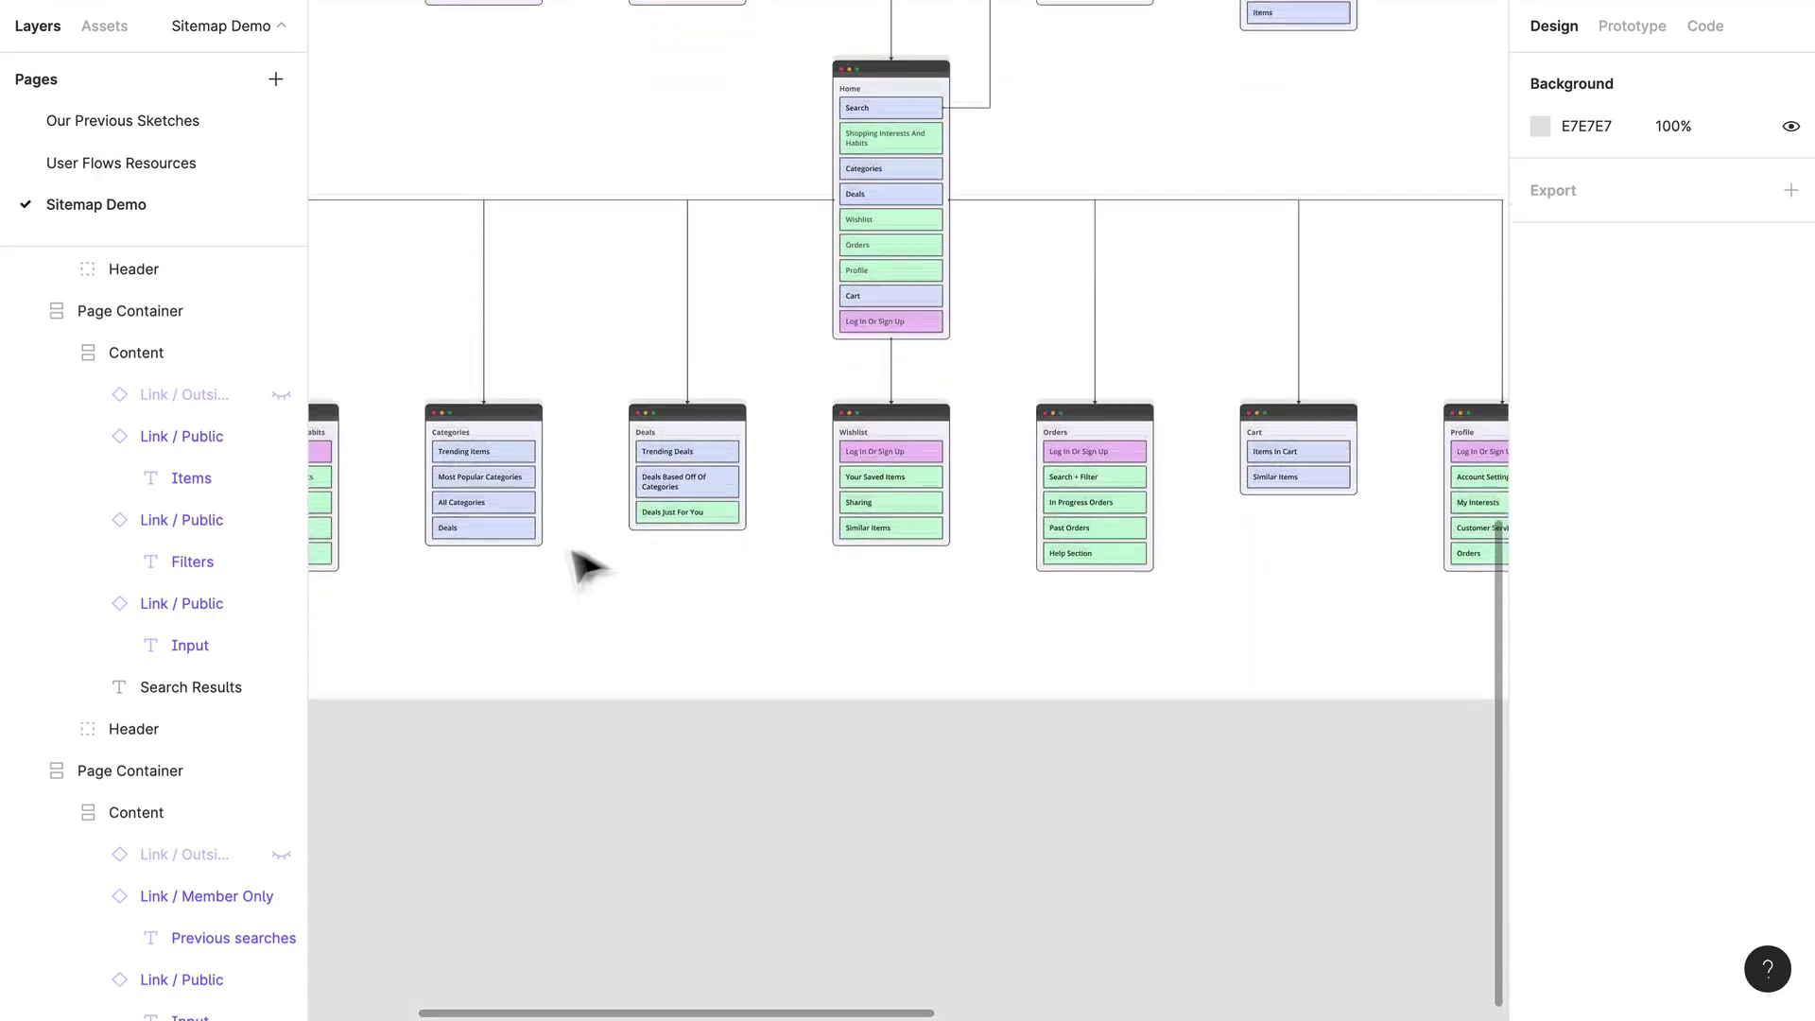
scroll(591, 567, "left", 7)
scroll(889, 607, "up", 5, "ctrl")
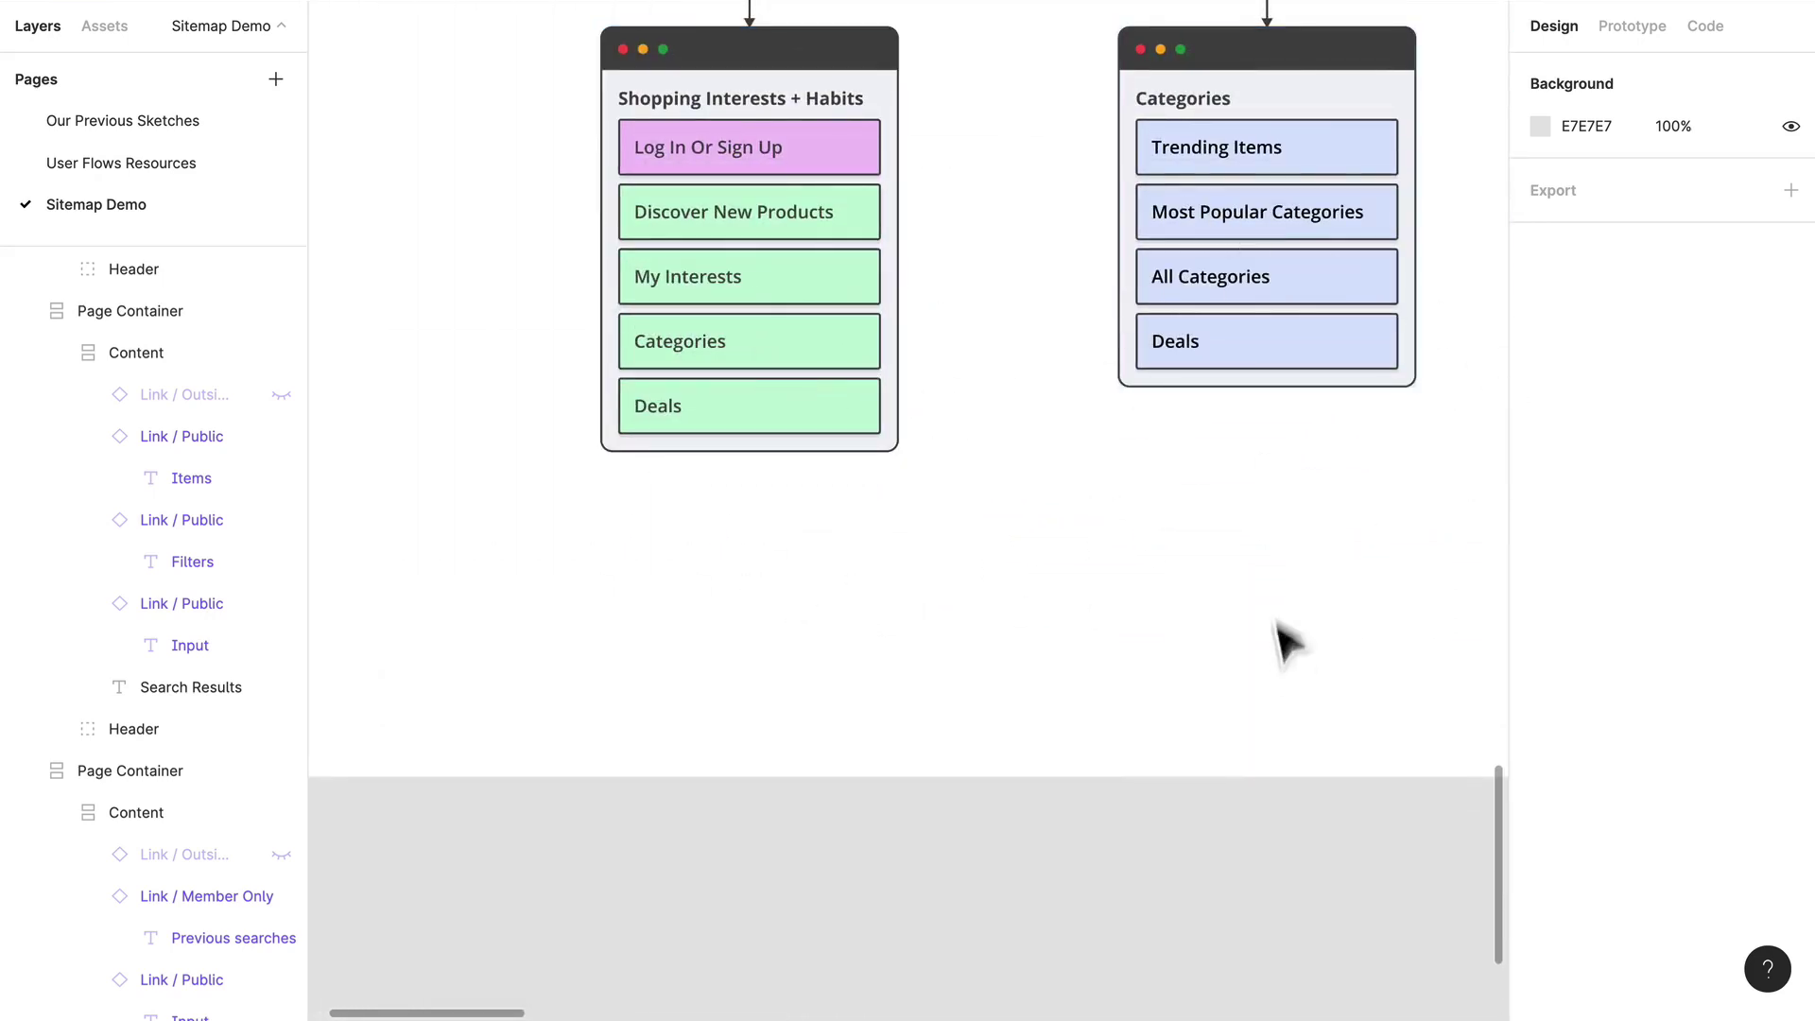
scroll(1146, 492, "right", 12)
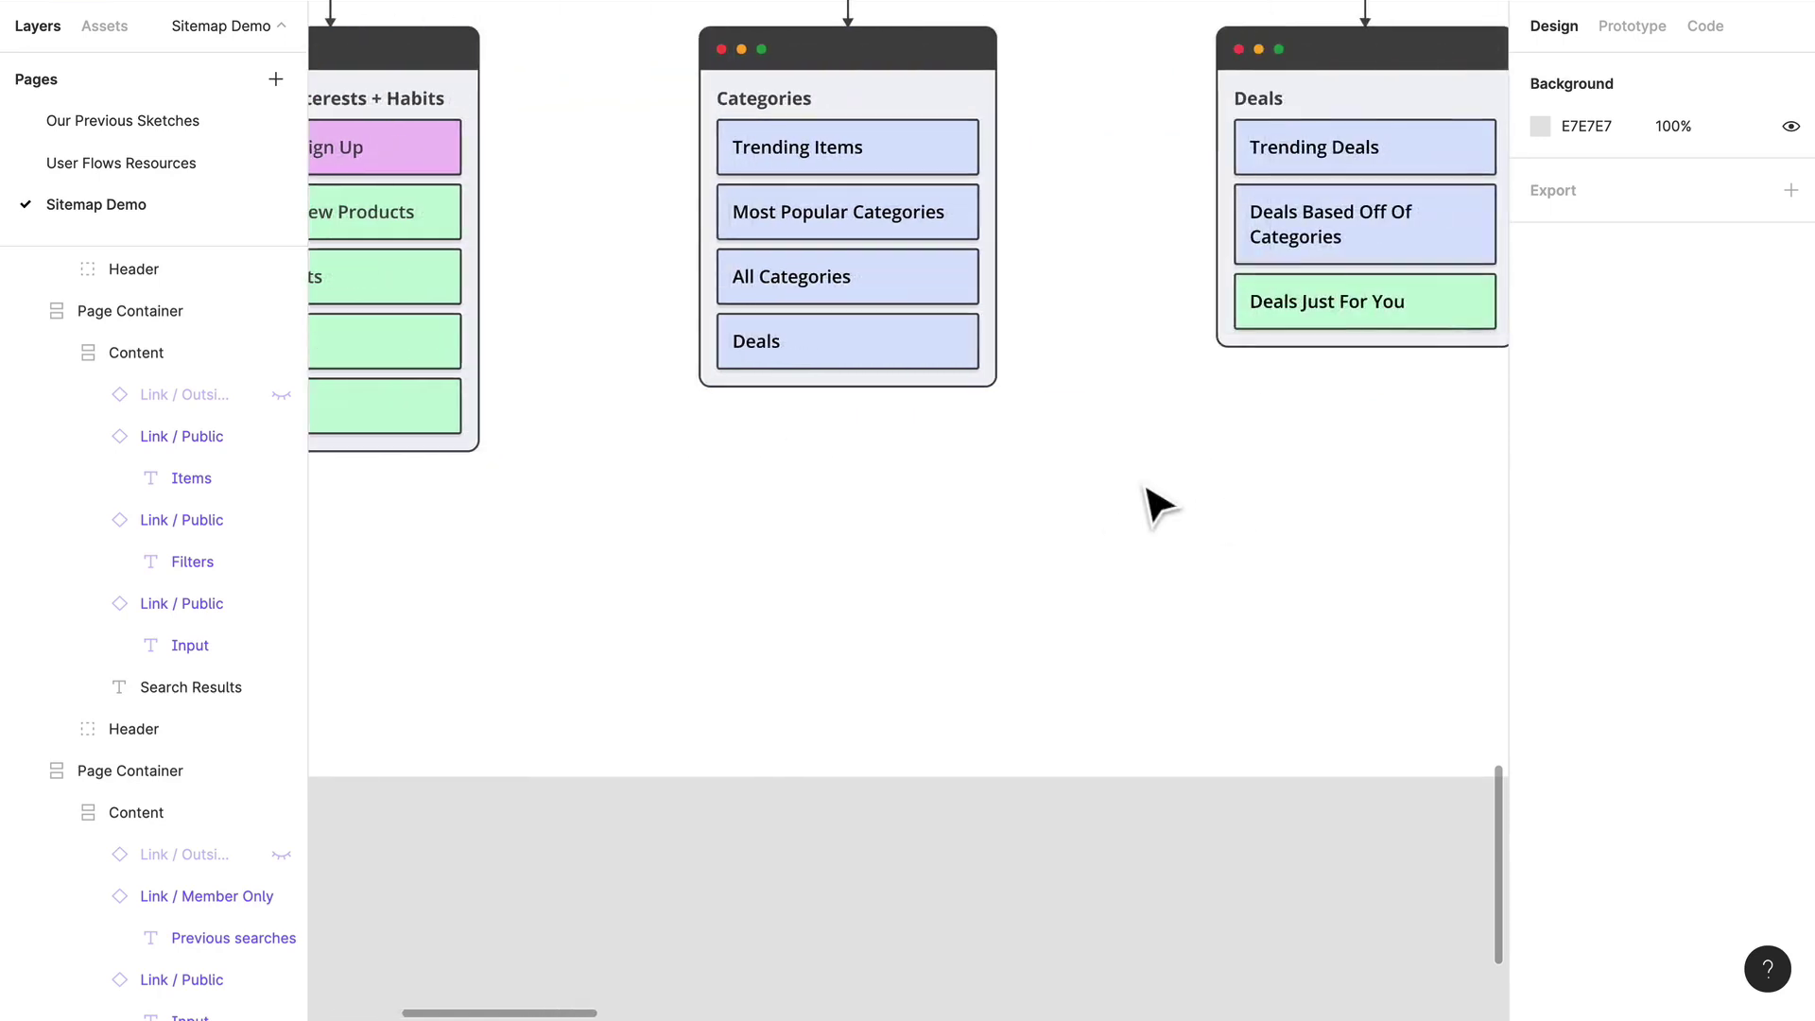
scroll(1146, 492, "down", 2, "ctrl")
scroll(1155, 505, "right", 10)
scroll(1155, 506, "down", 3, "ctrl")
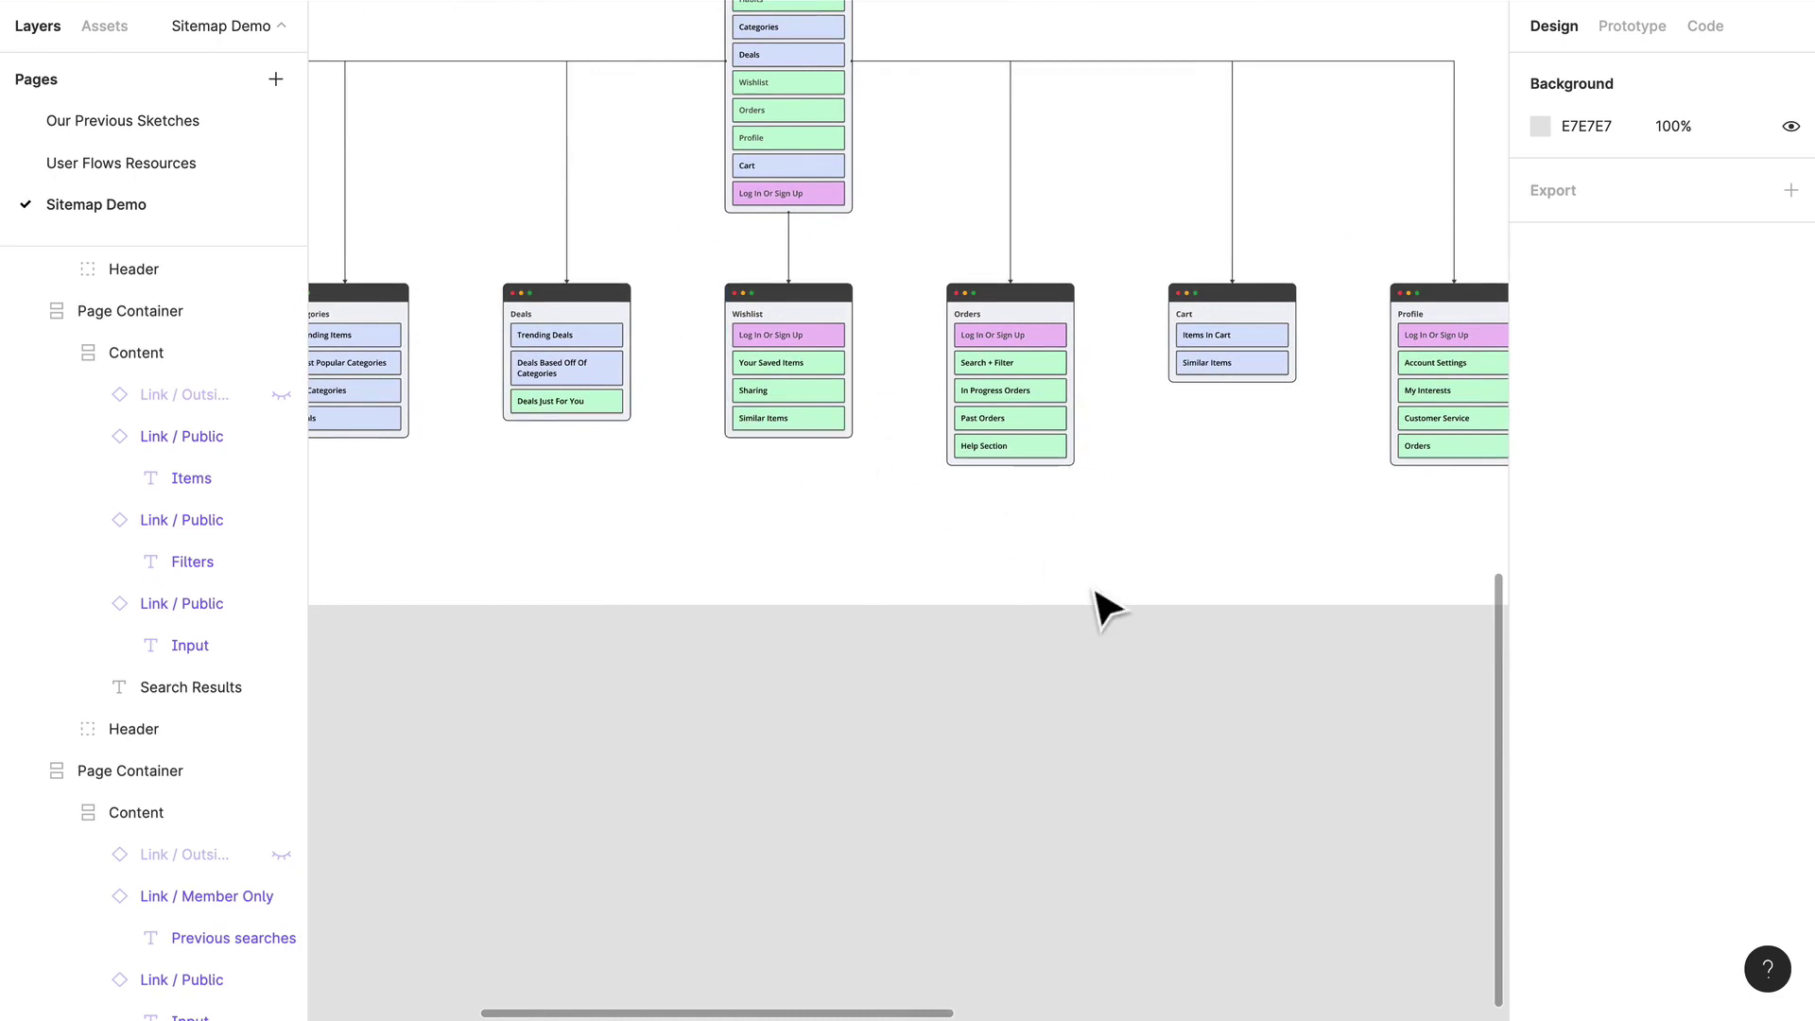
scroll(863, 527, "up", 3)
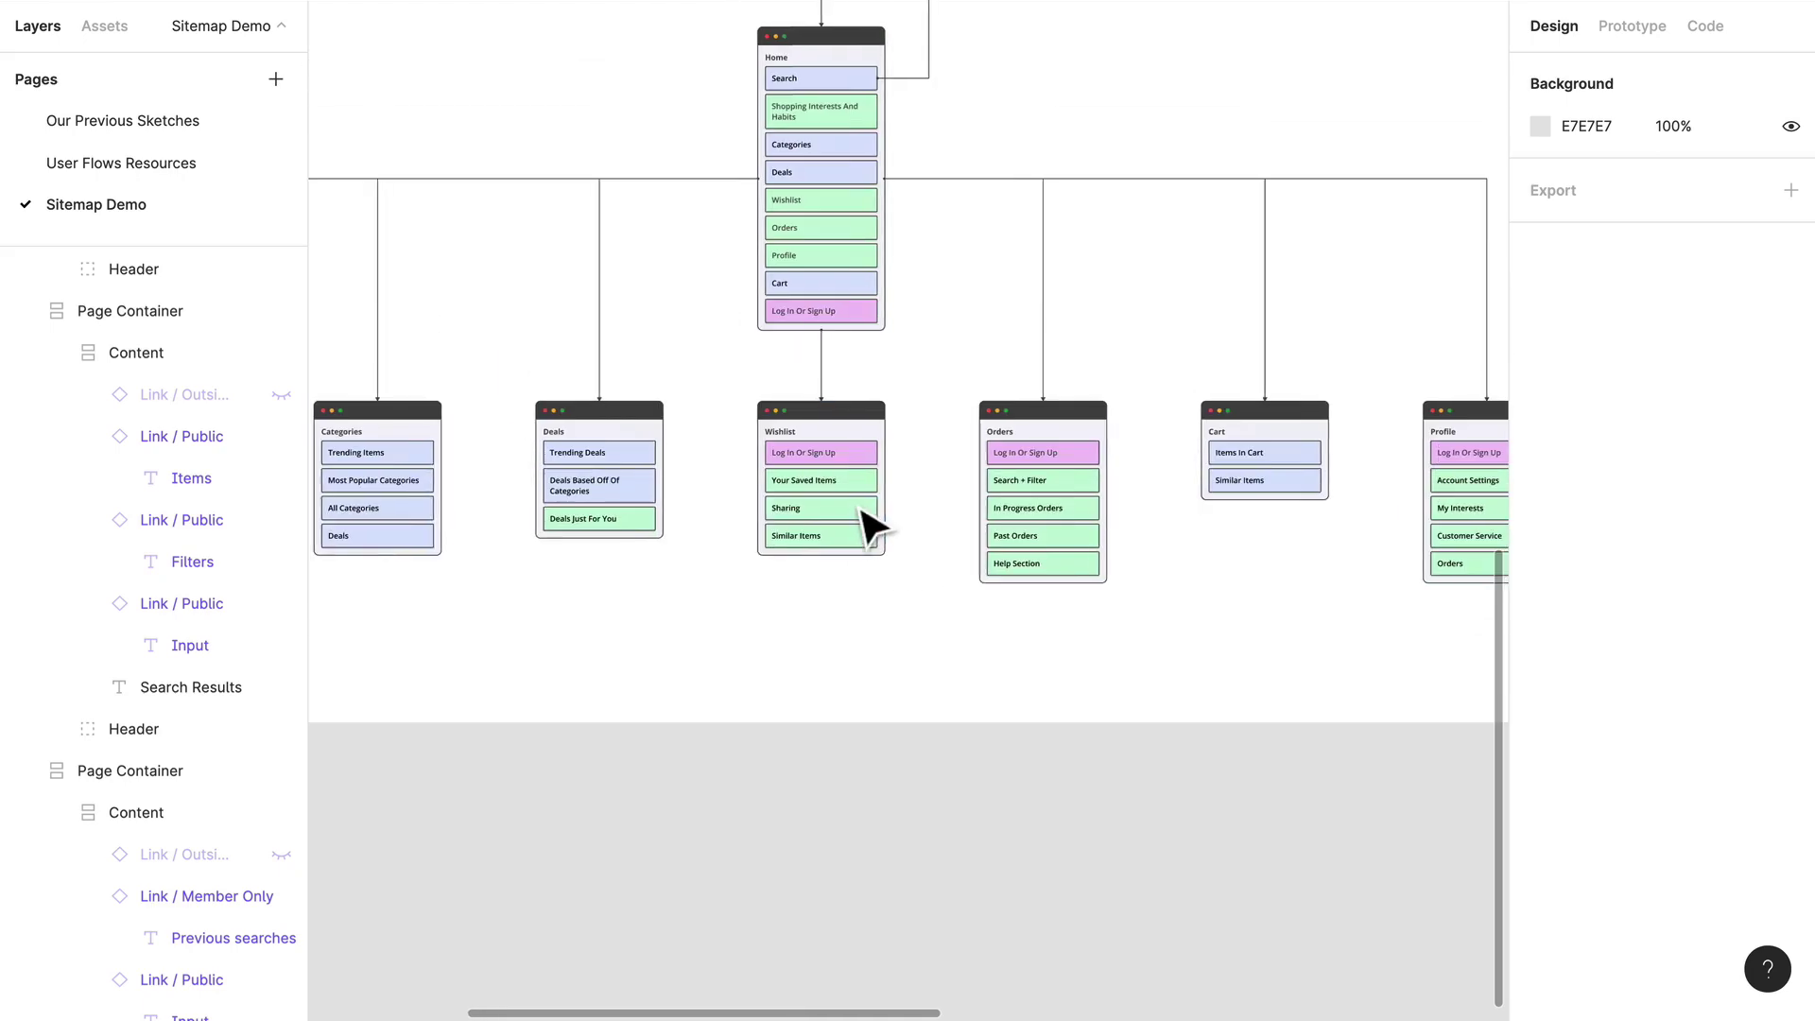
scroll(1002, 194, "up", 3)
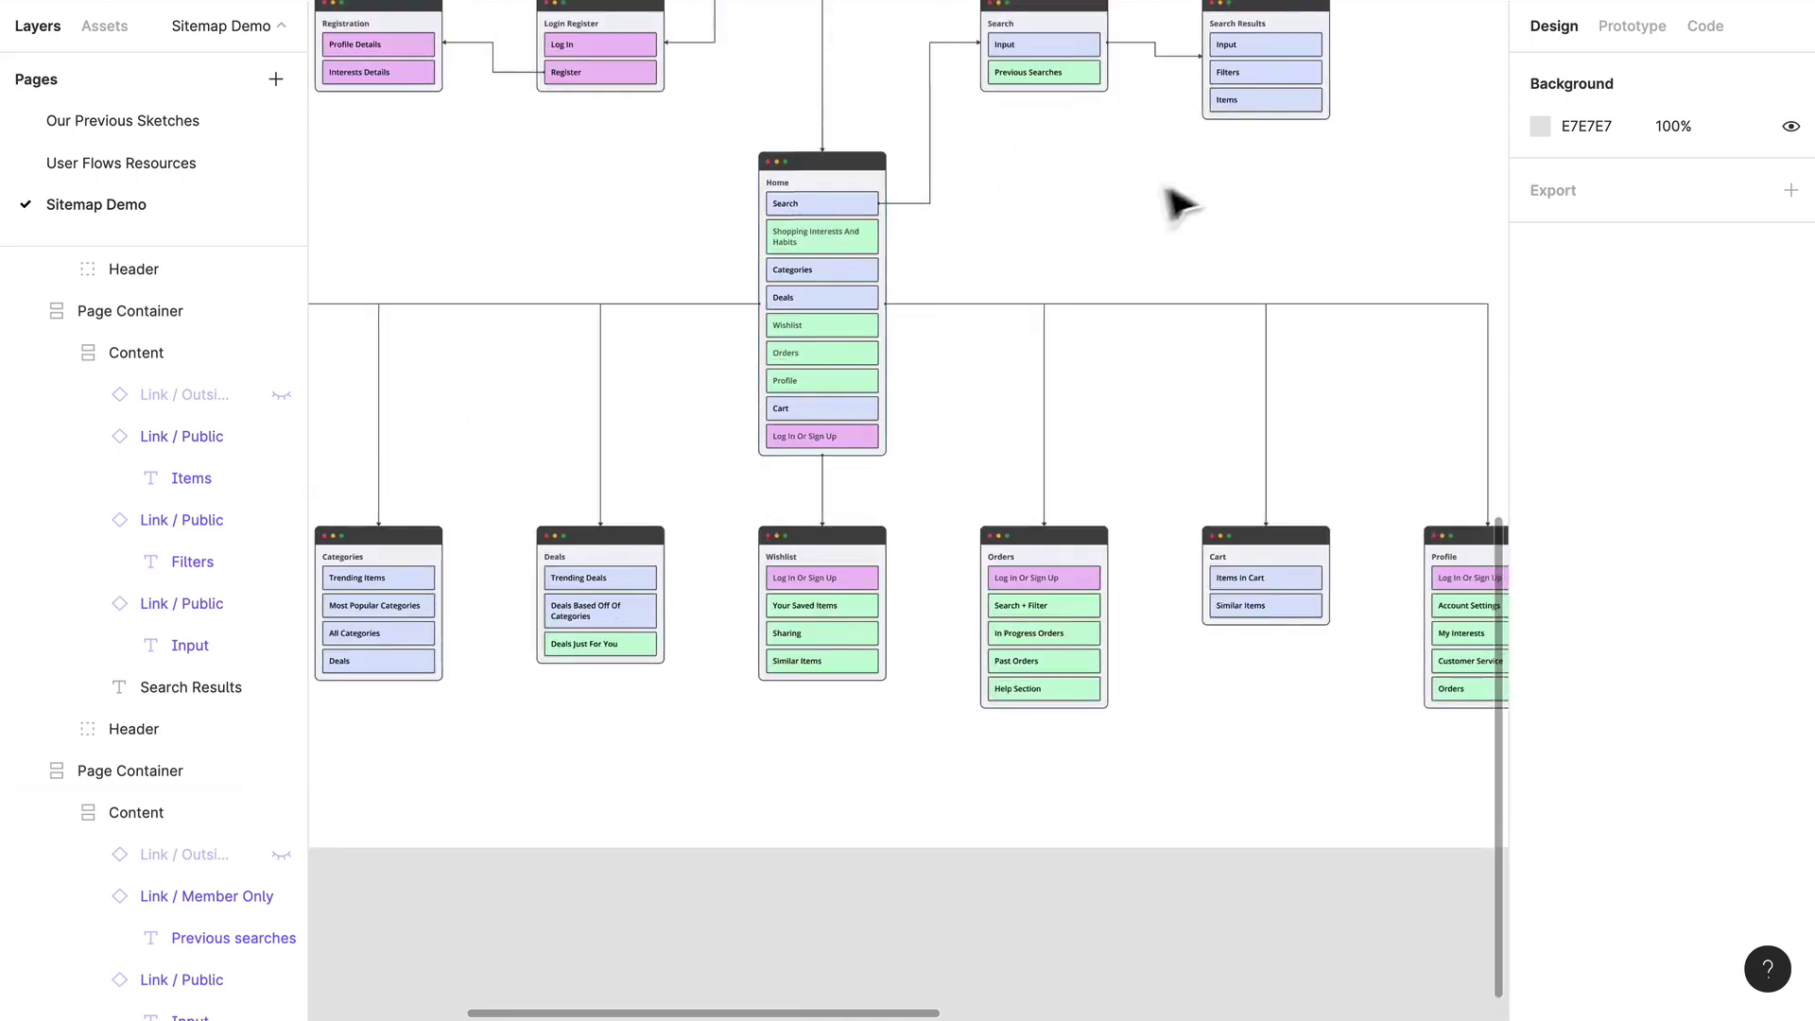
left_click(813, 256)
key("super+backslash")
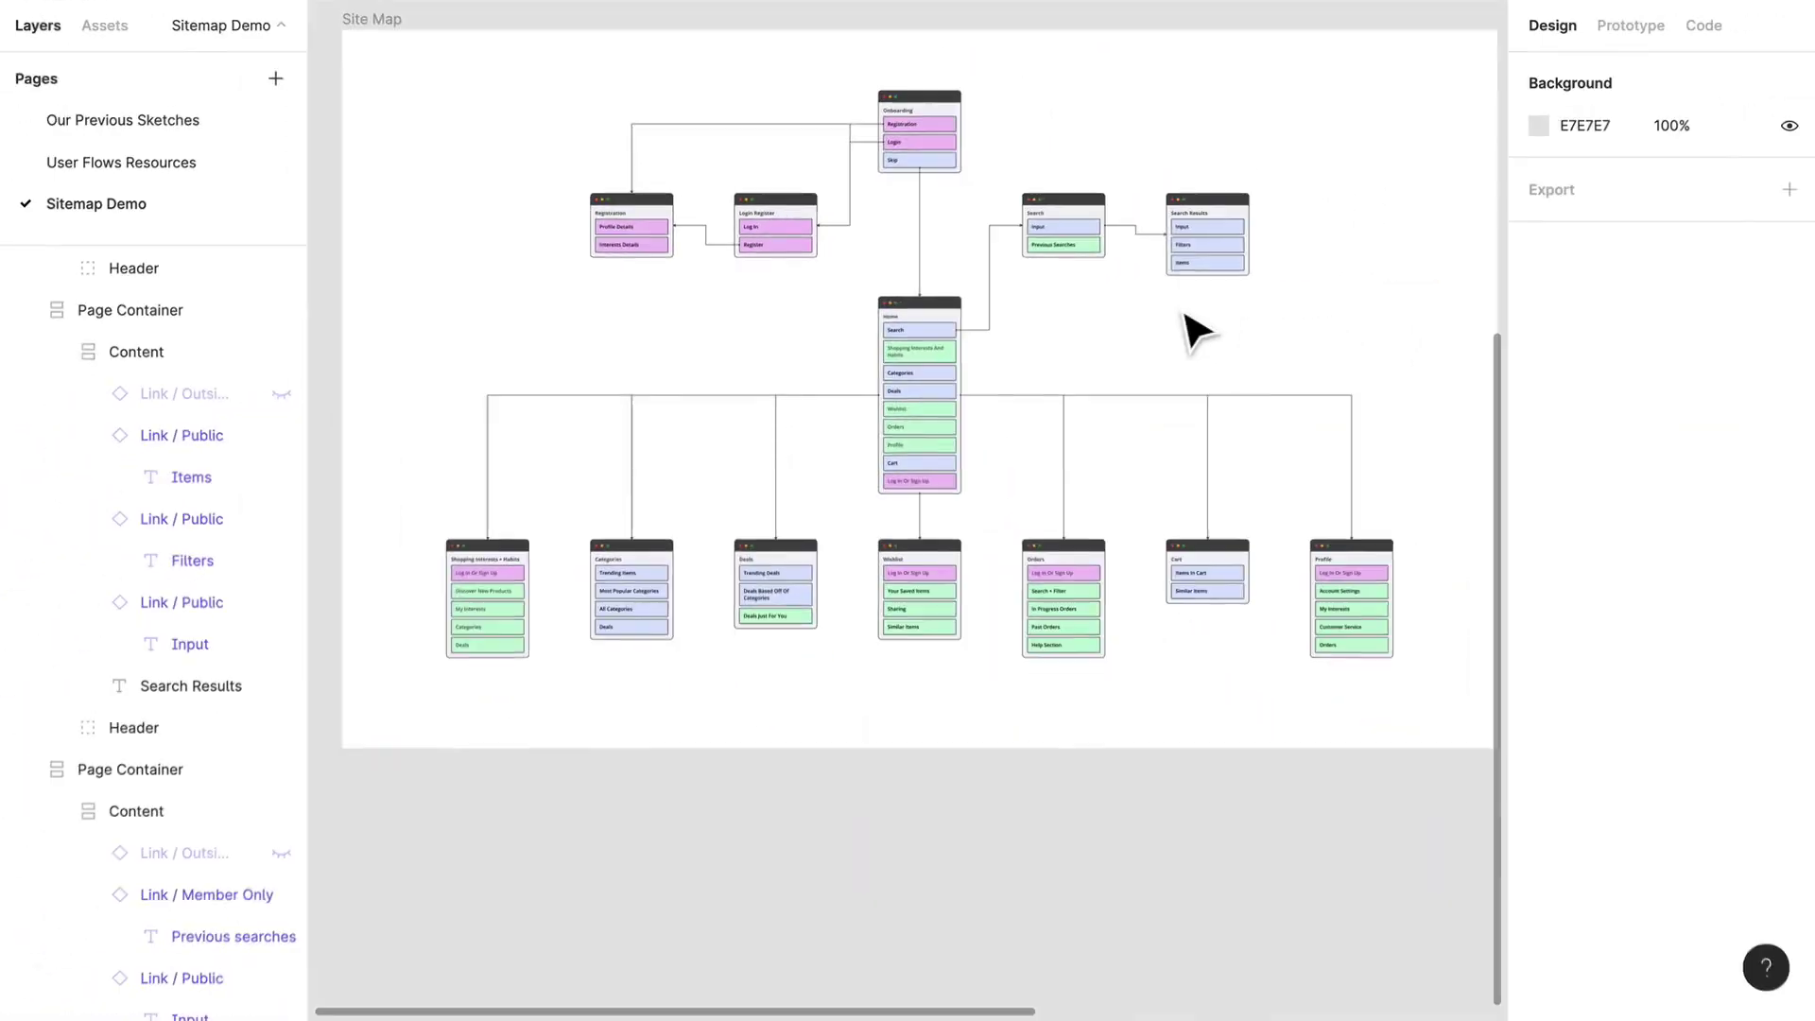
scroll(1196, 331, "left", 1)
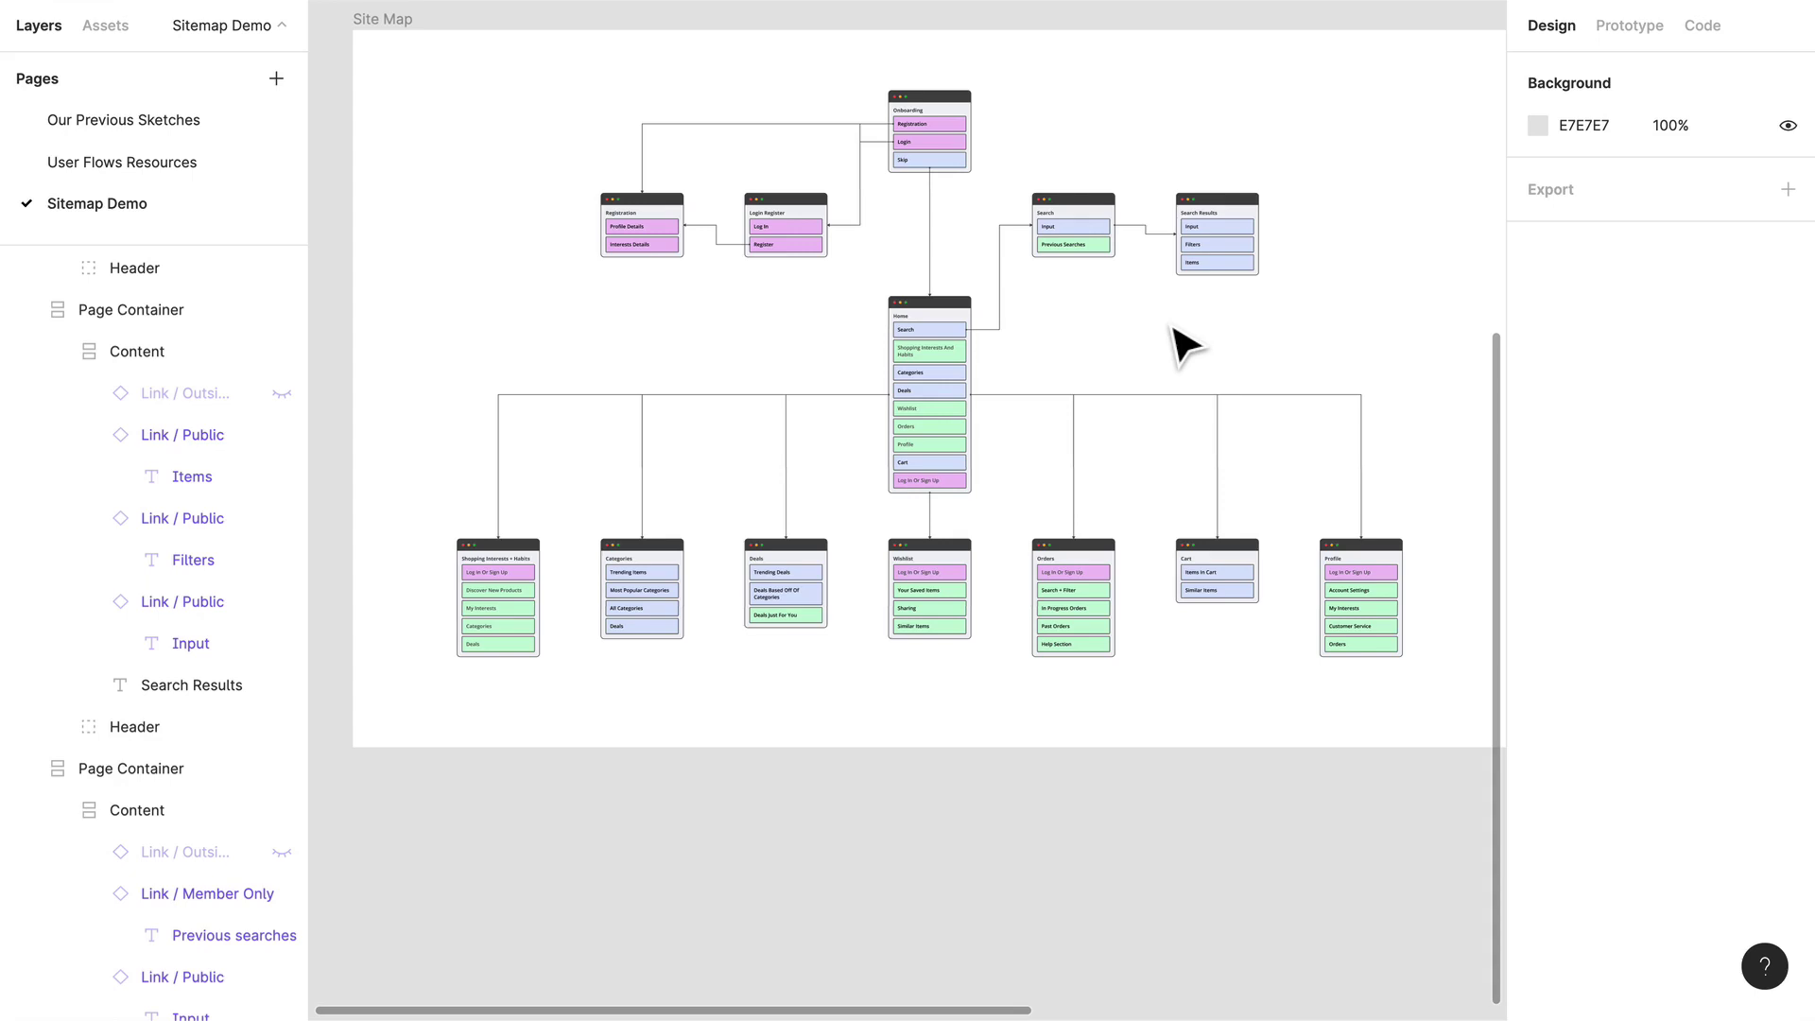
scroll(1277, 337, "right", 2)
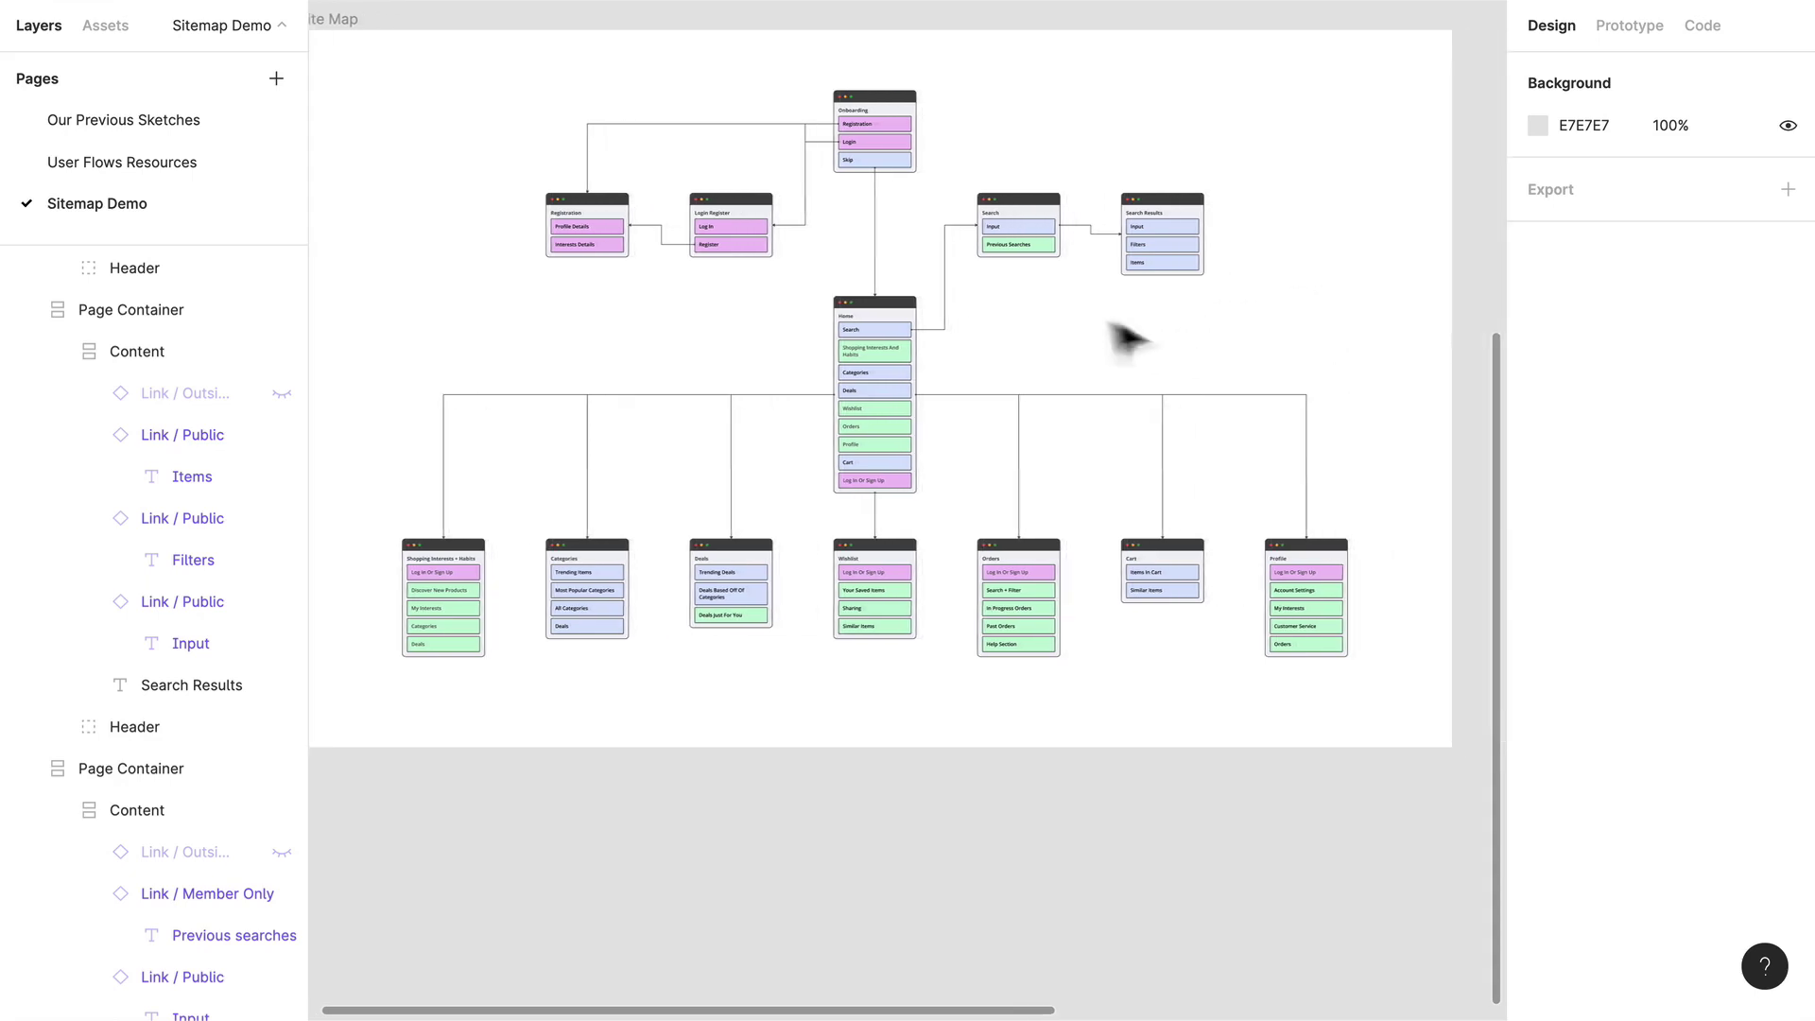
scroll(1061, 325, "left", 4)
scroll(1061, 324, "up", 1)
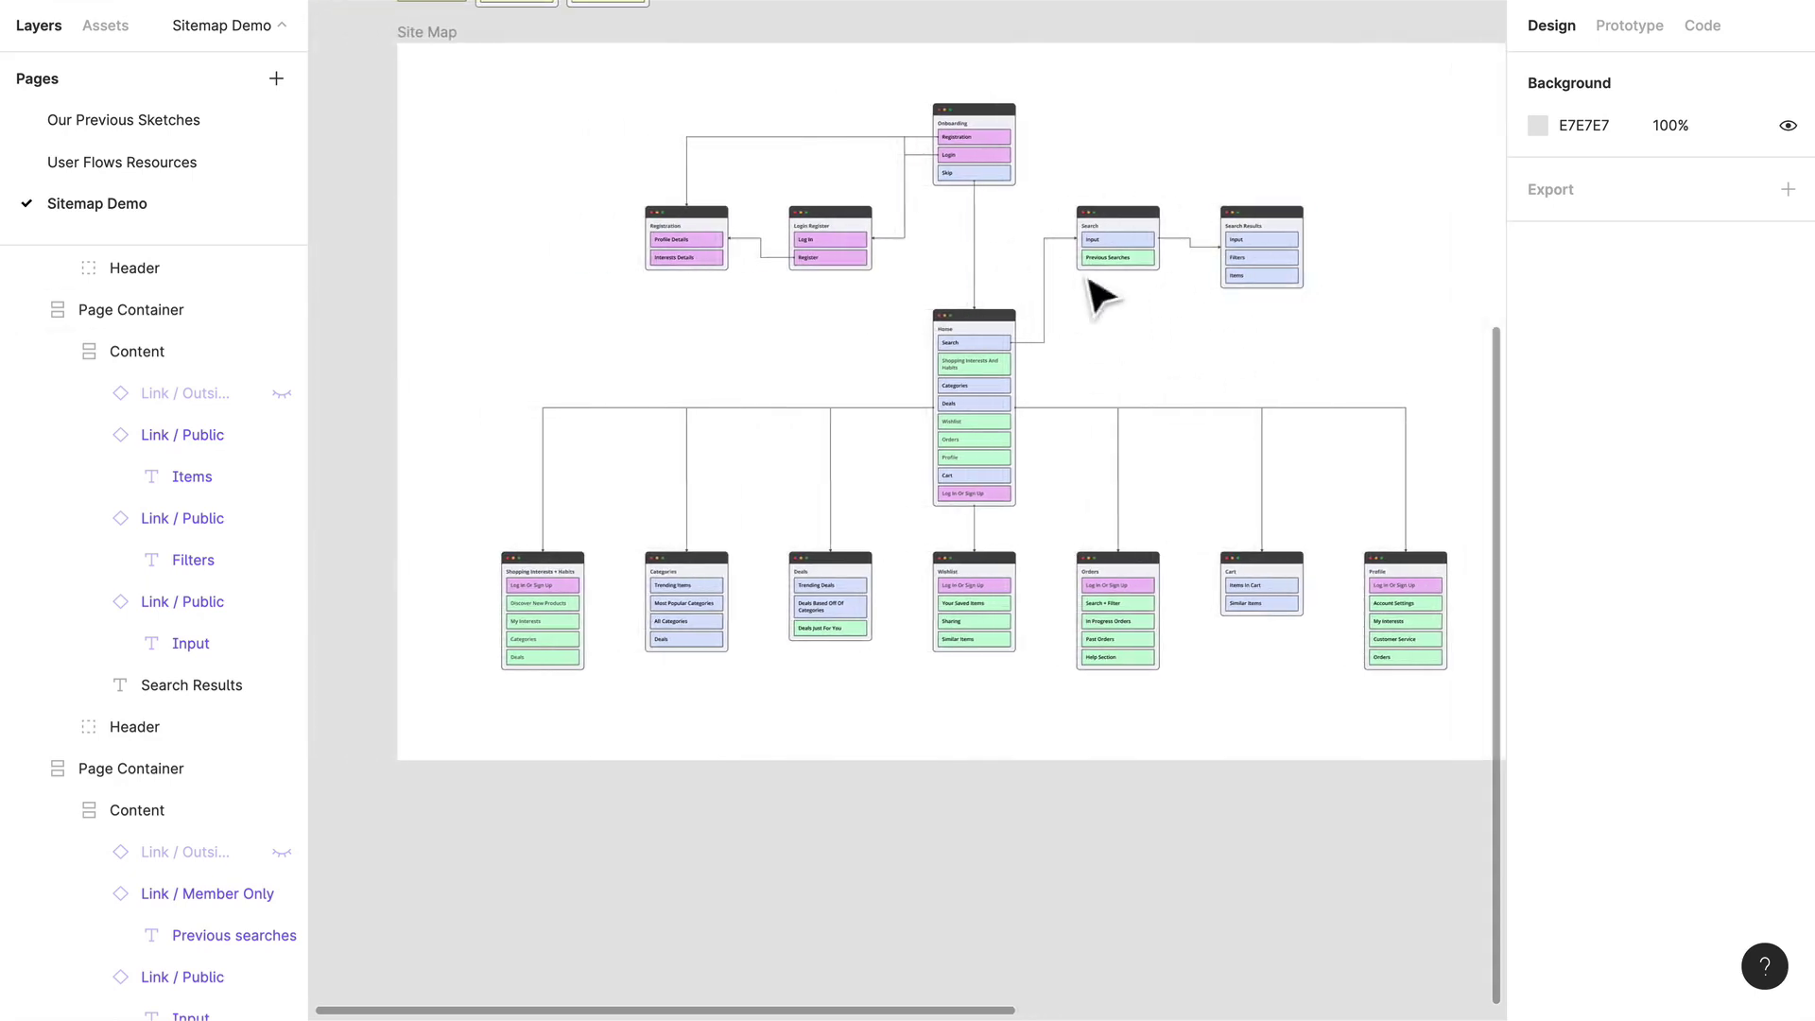
scroll(1177, 343, "up", 3)
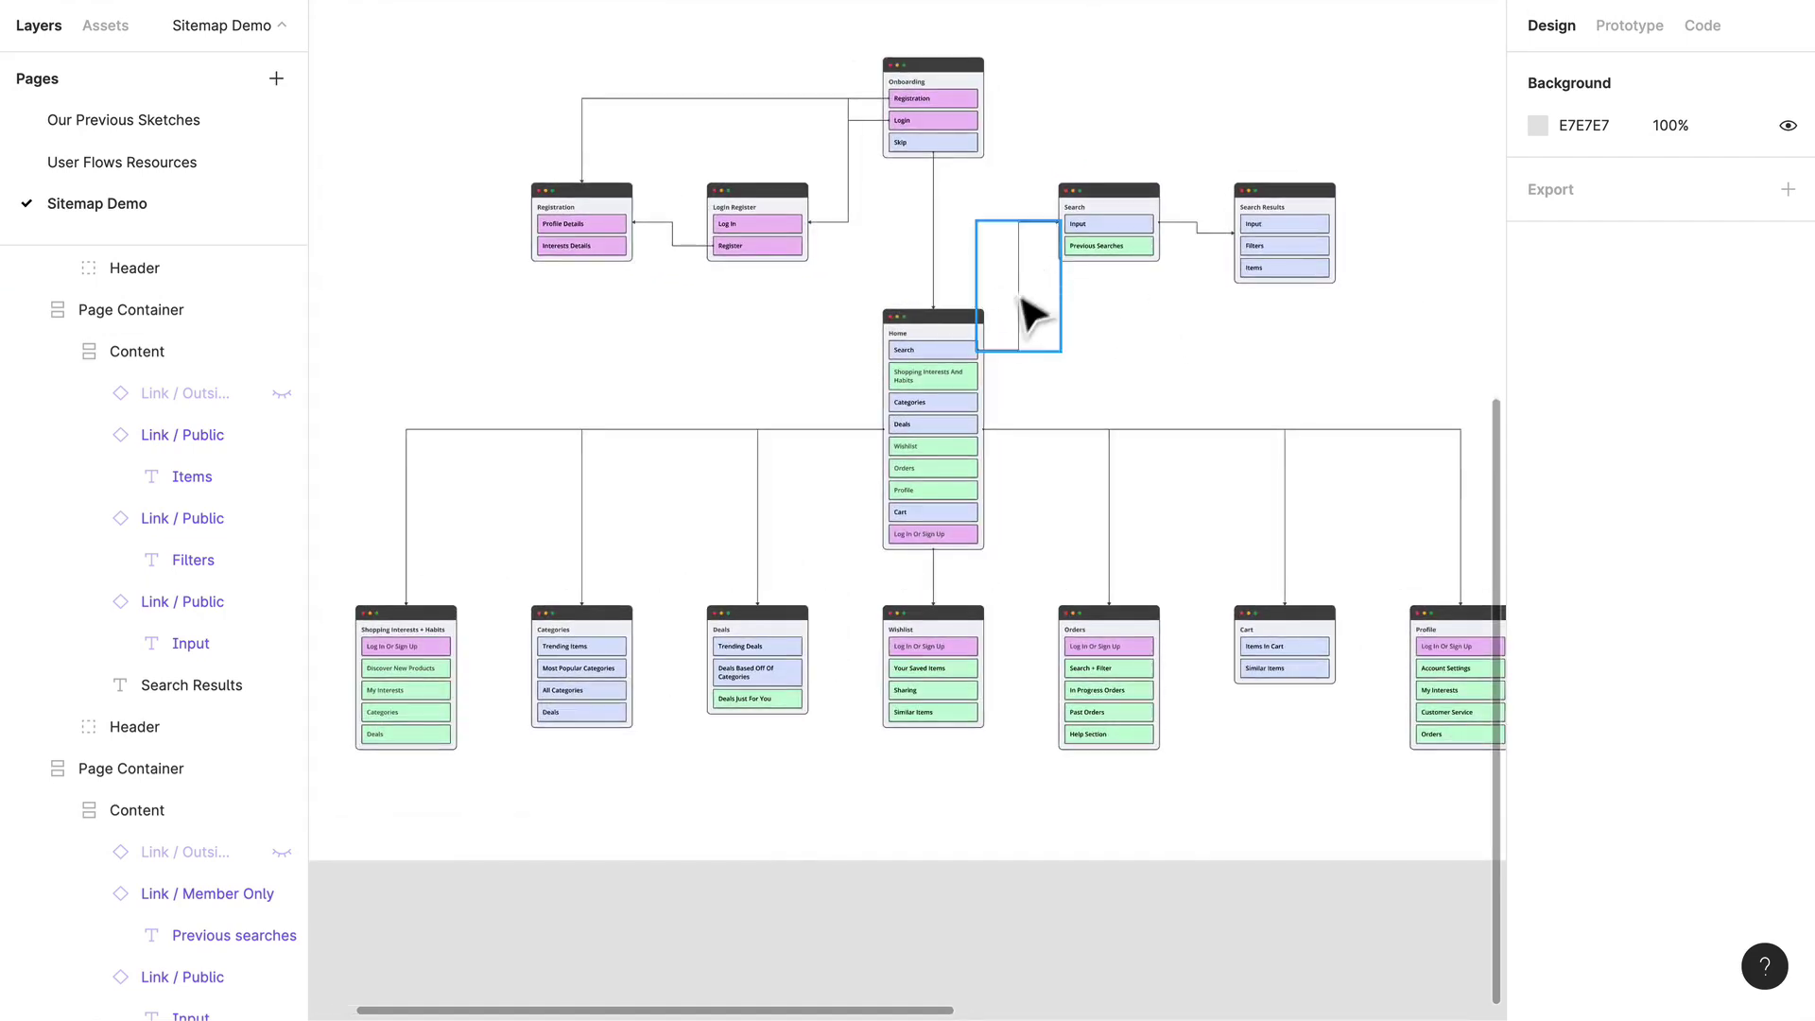
left_click_drag(1033, 286, 1040, 293)
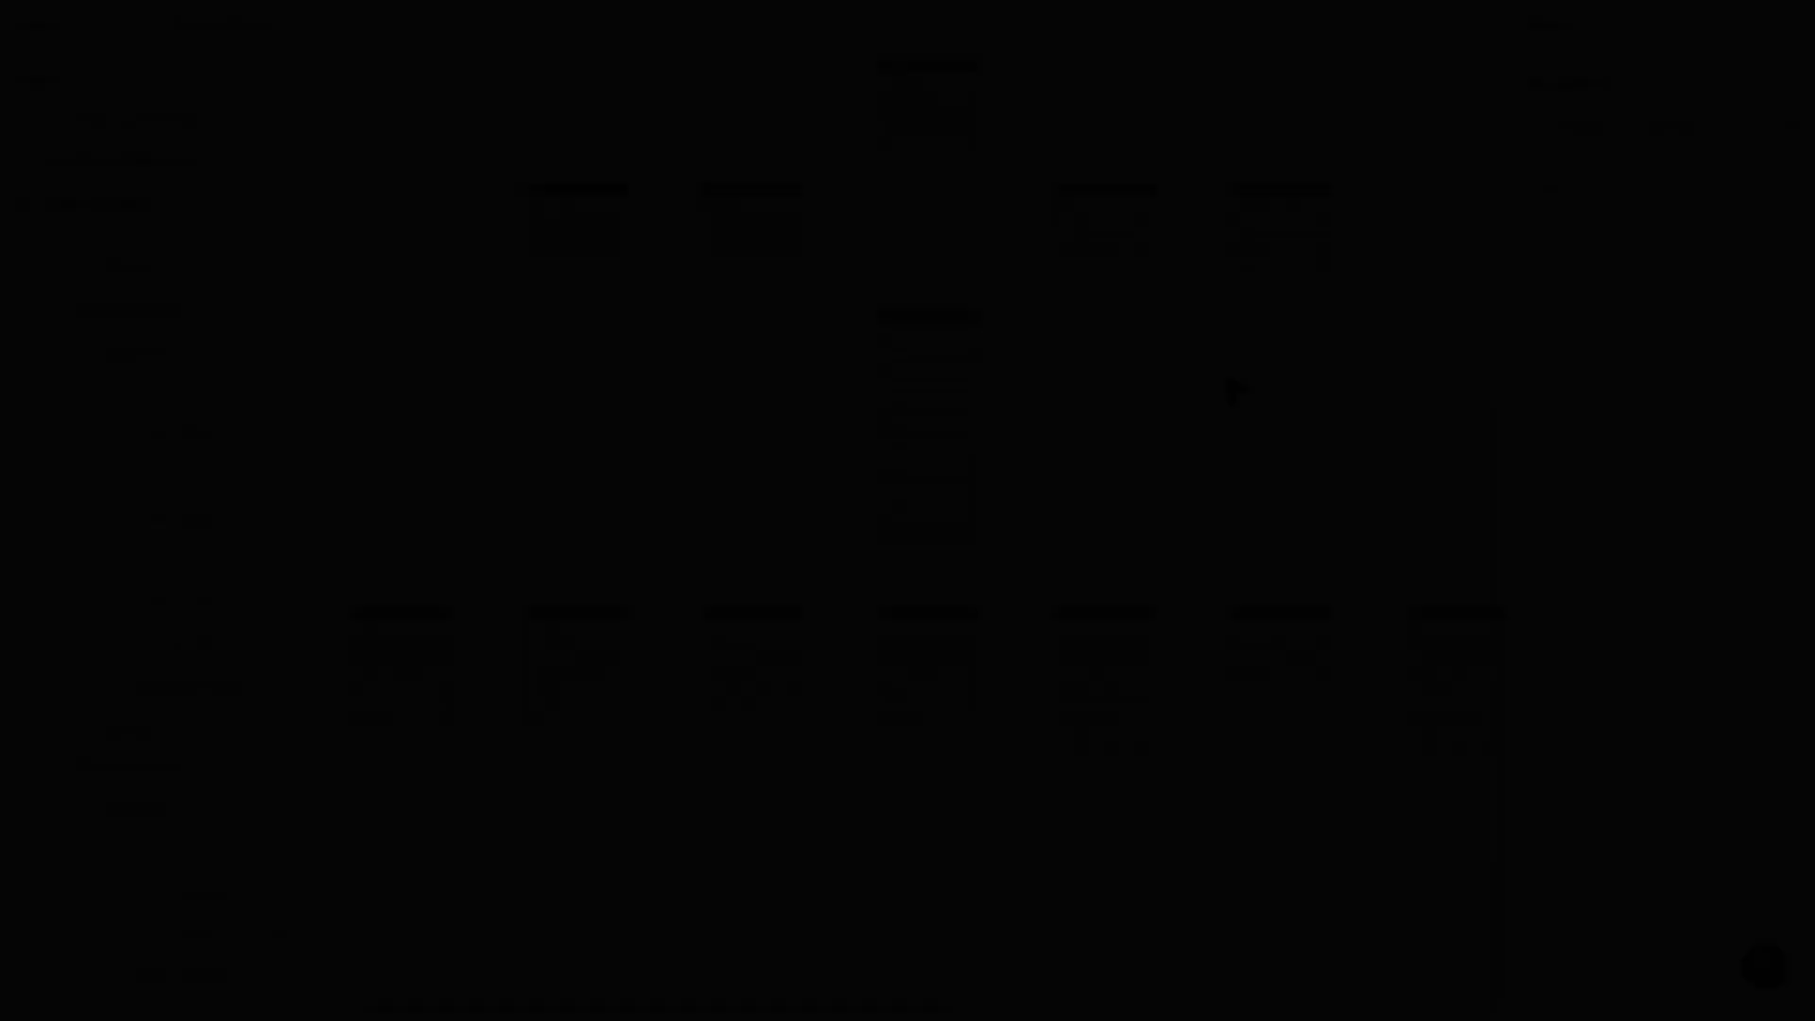